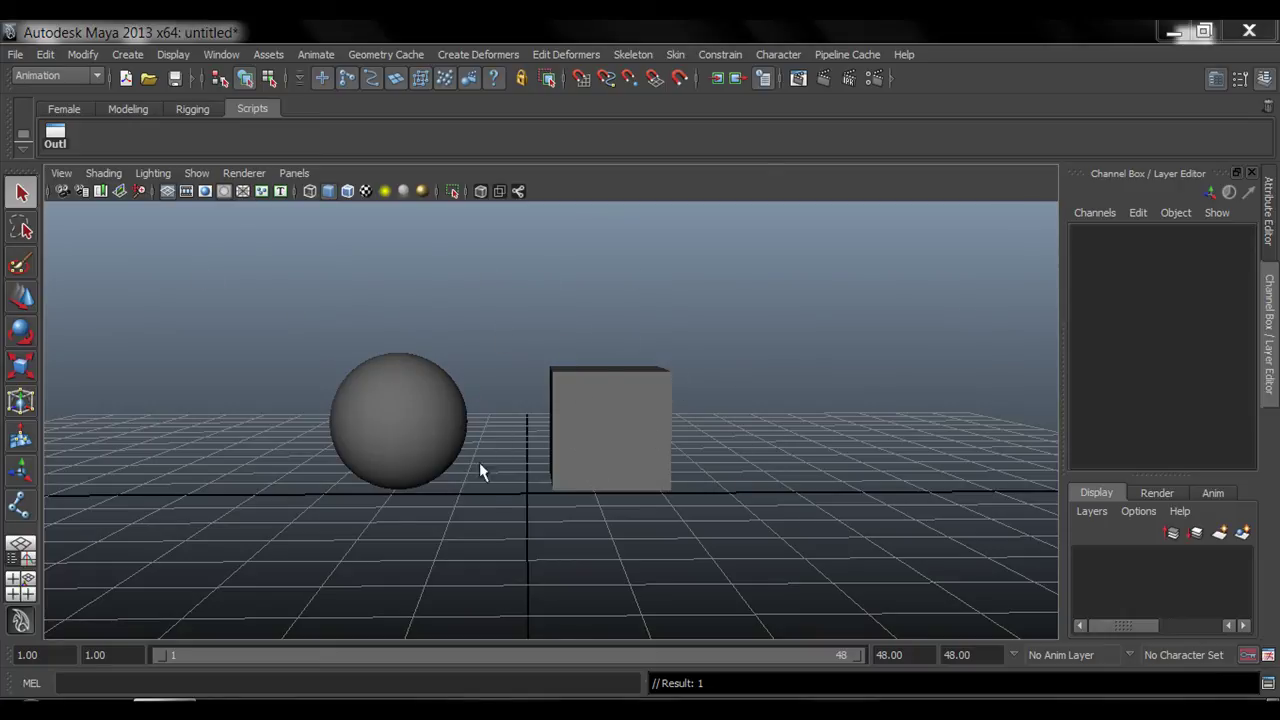
- Switch the menu set to Polygons and back to Animation
click(92, 78)
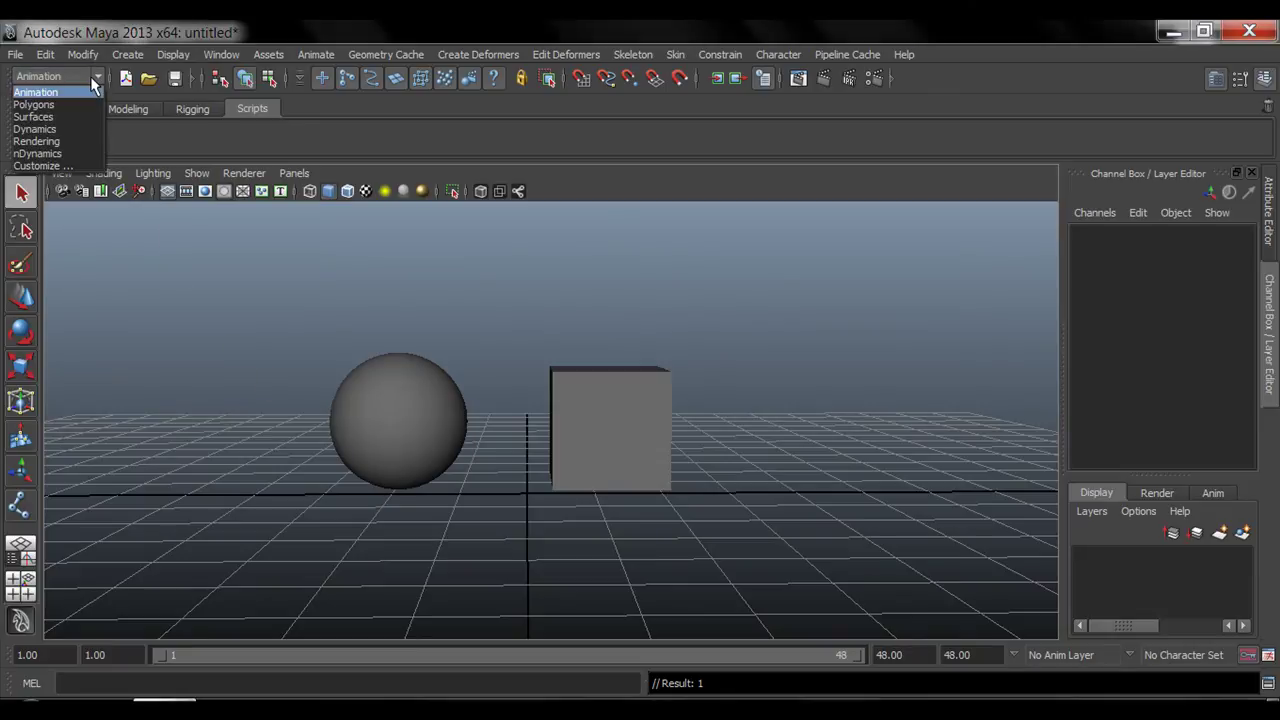
click(34, 104)
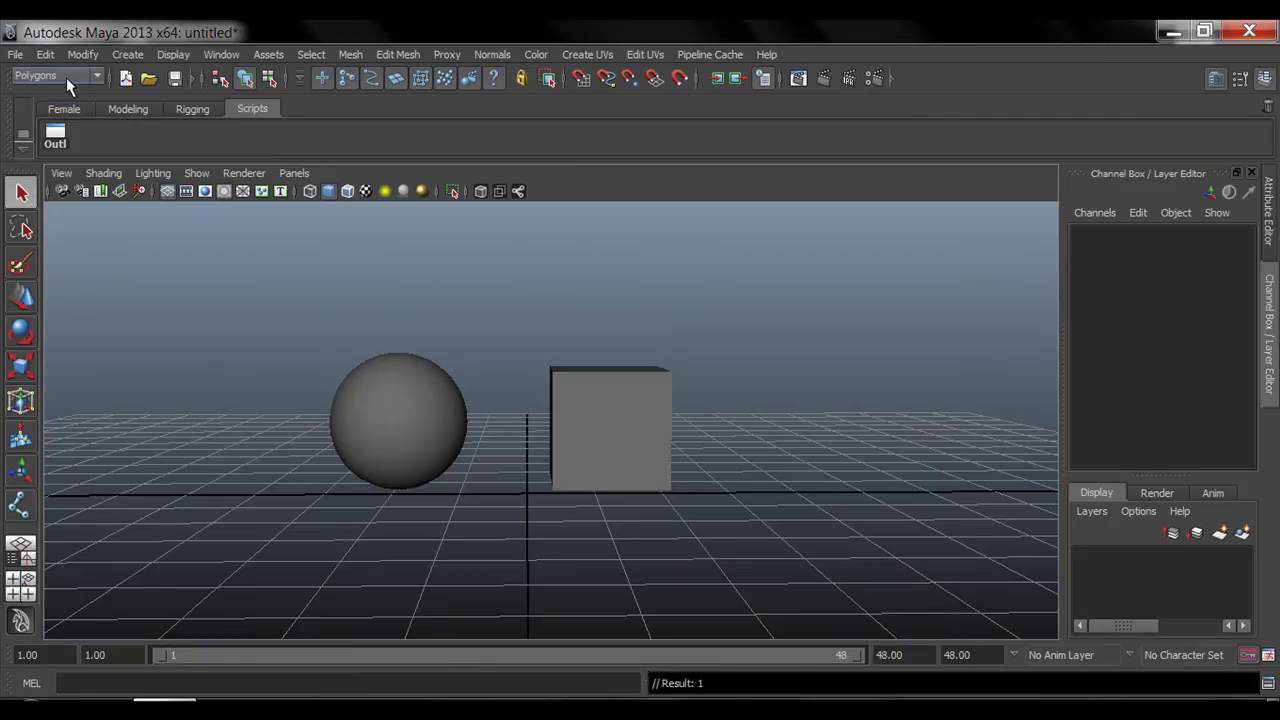
click(66, 77)
click(92, 78)
key(F2)
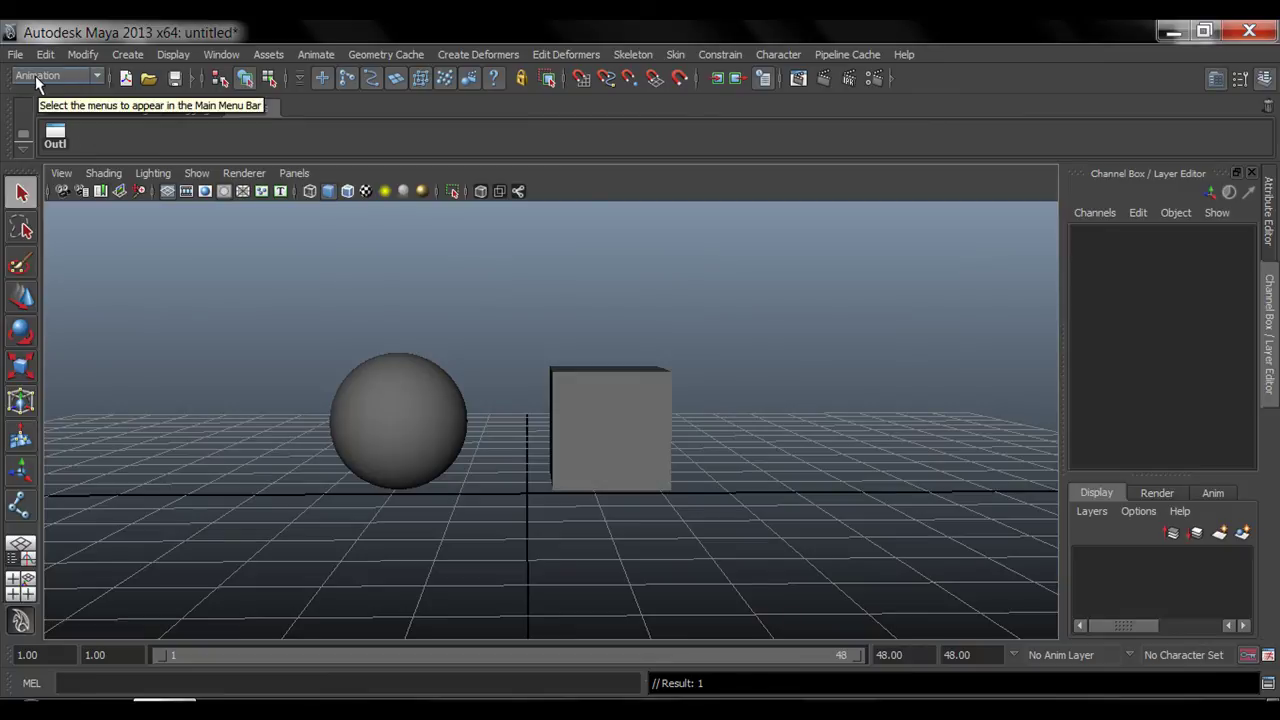
- Detach the Constrain commands as a floating window and place it over the viewport, beside the cube
click(722, 55)
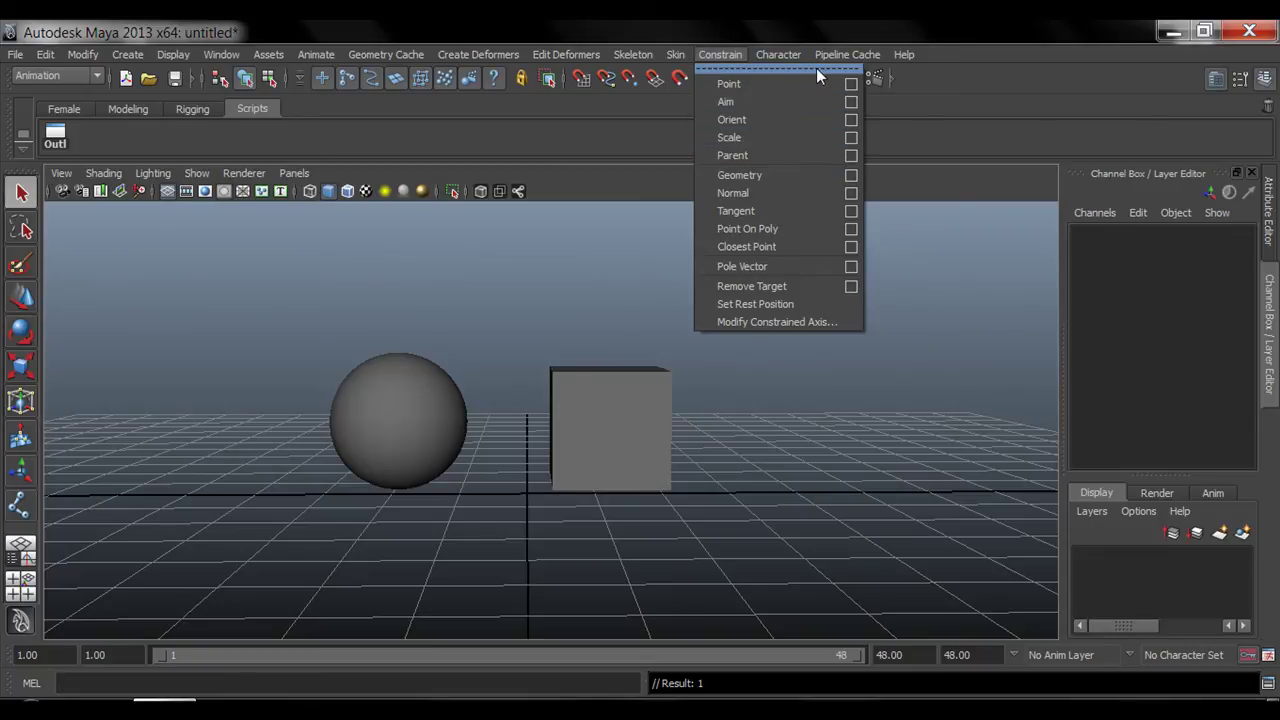
mouse_move(781, 56)
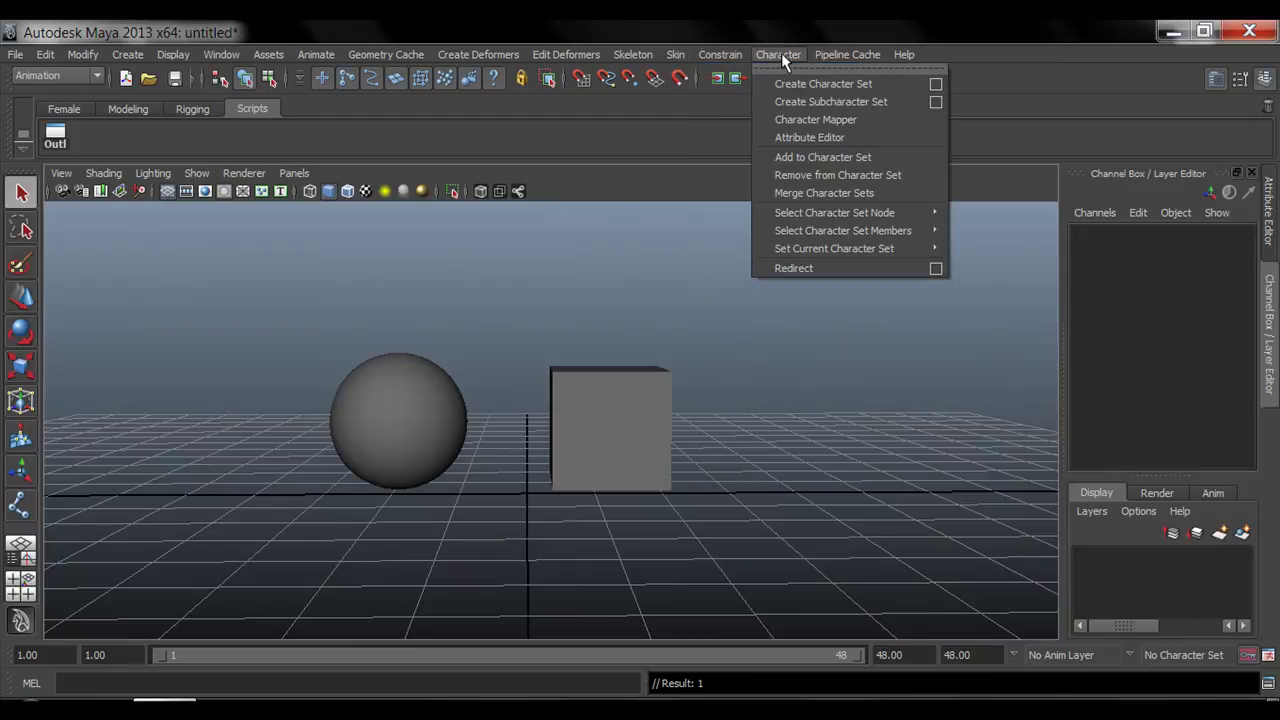
mouse_move(638, 56)
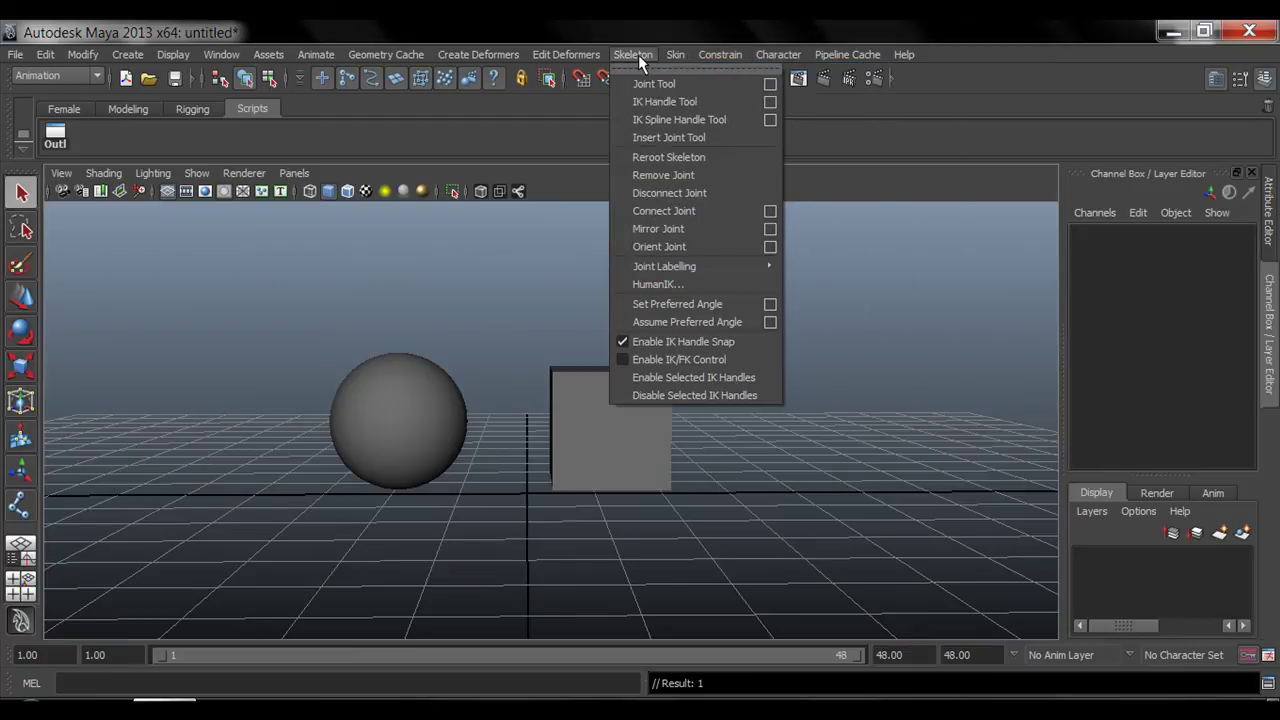
mouse_move(720, 56)
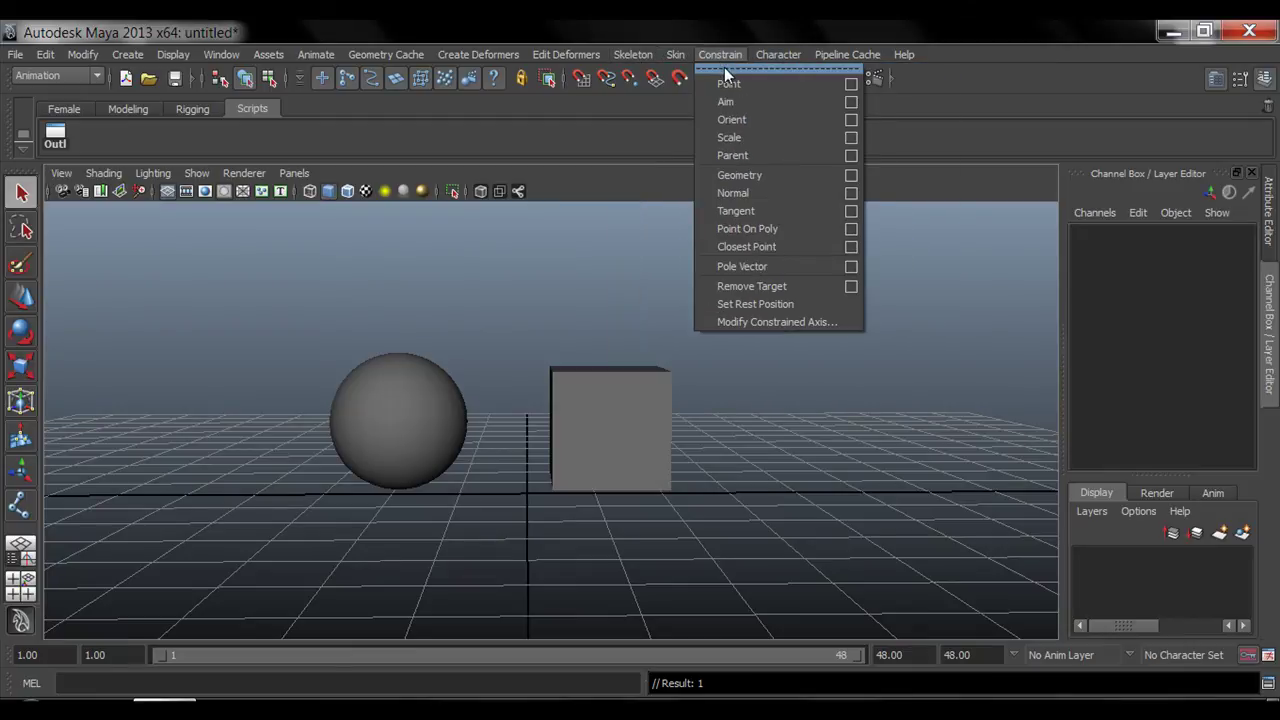
click(724, 67)
drag(762, 48, 874, 232)
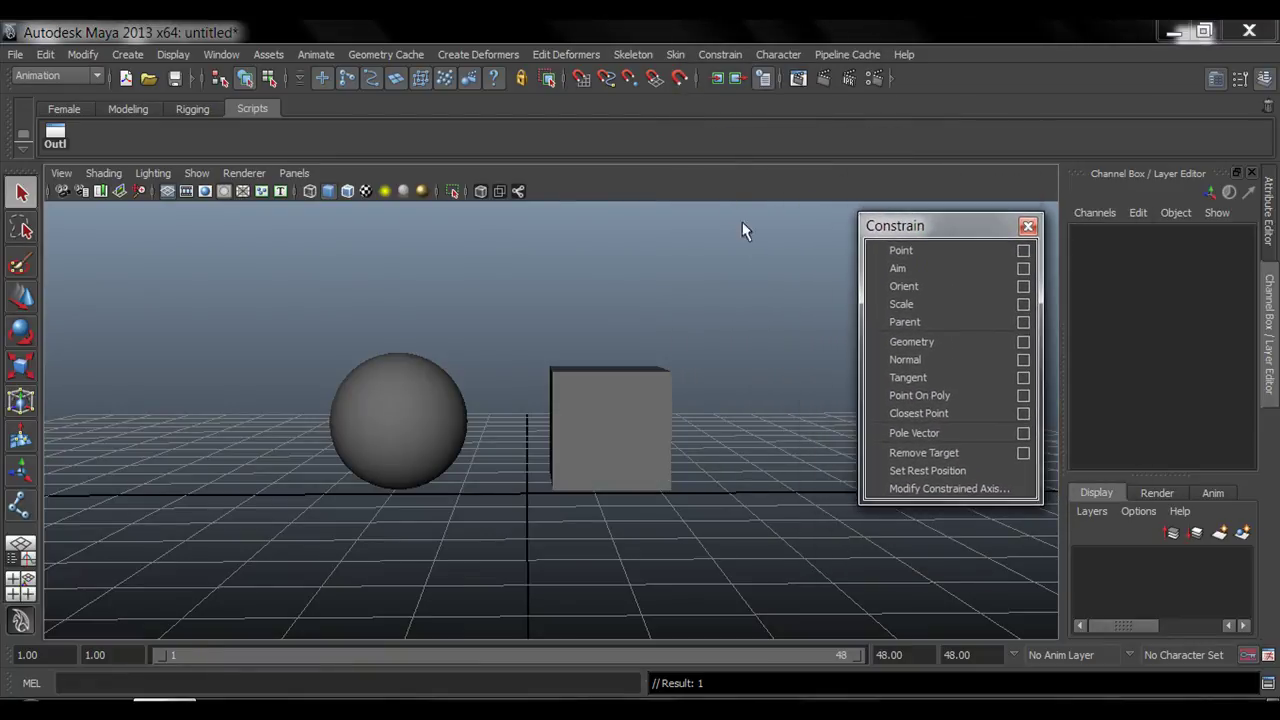
click(721, 56)
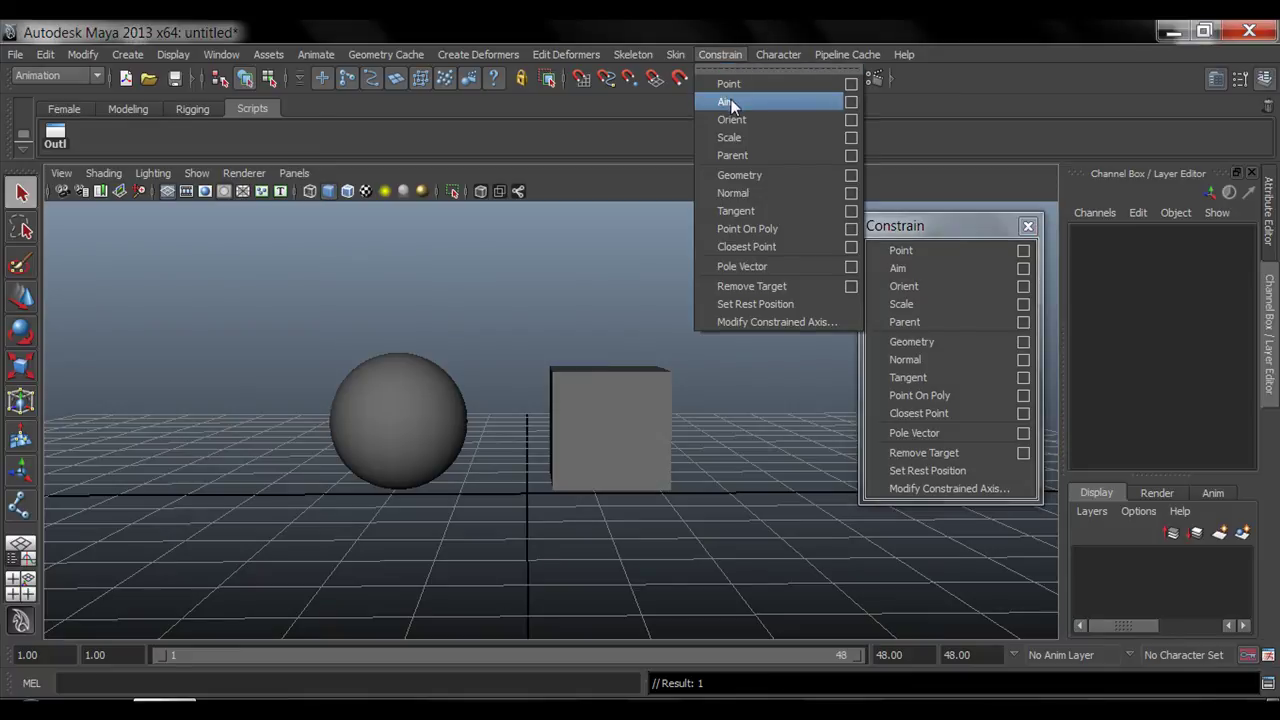
click(729, 56)
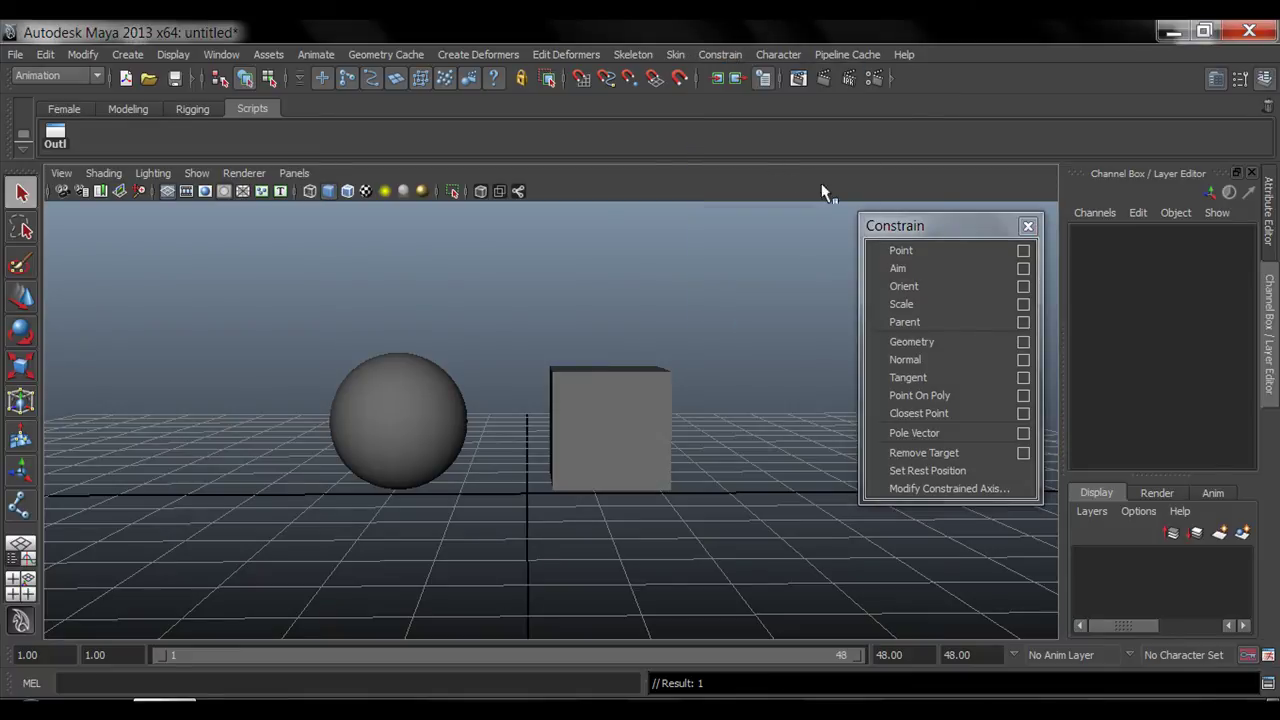
drag(952, 228, 958, 208)
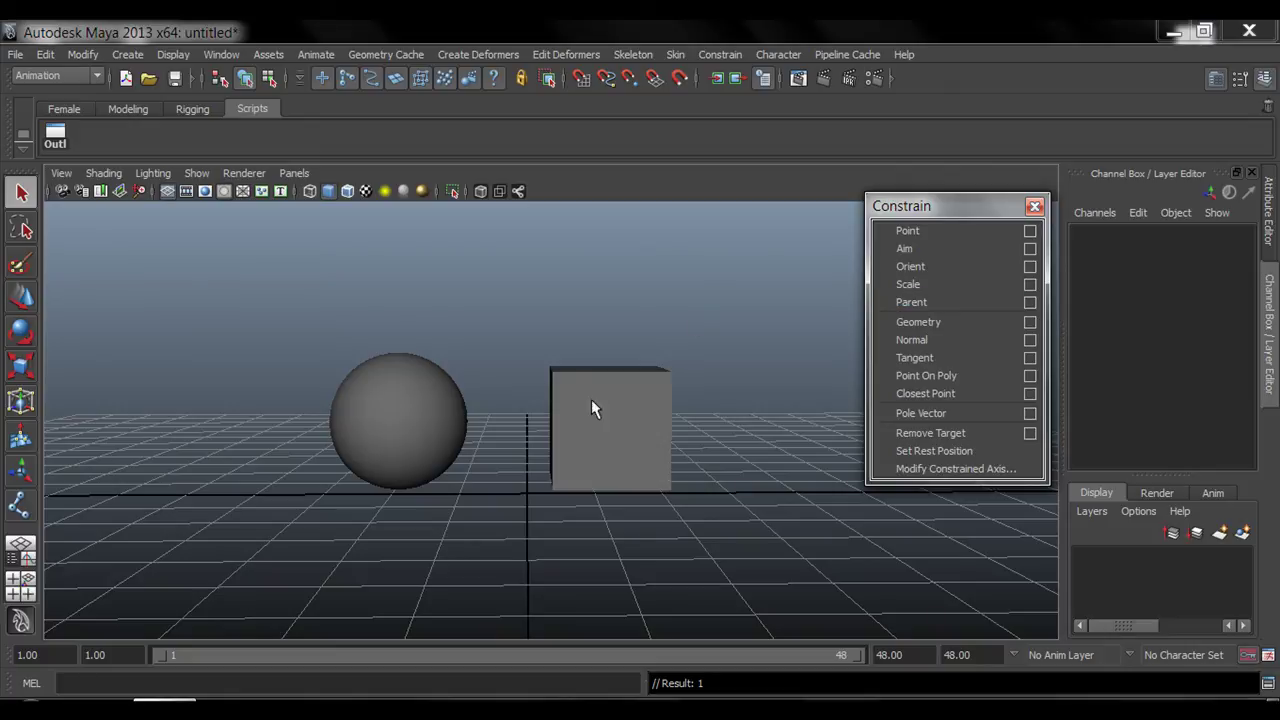
- Select the cube and highlight its Translate, Rotate and Scale channels
click(628, 402)
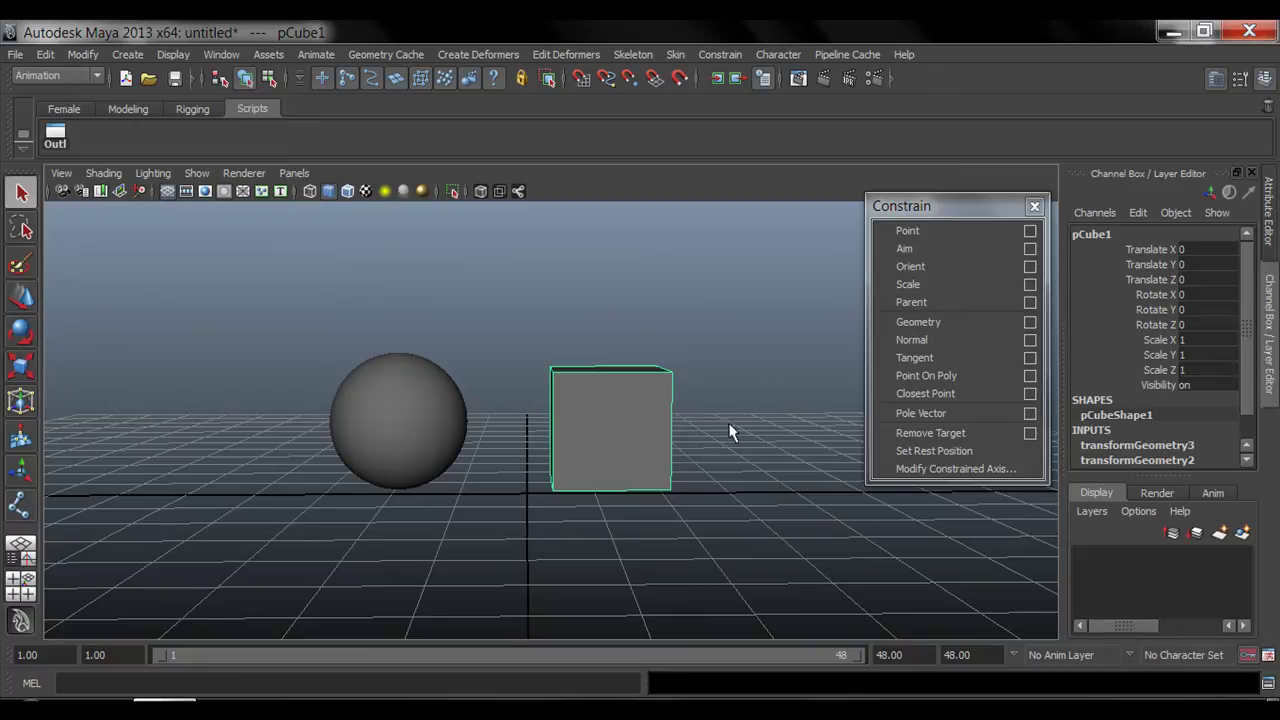
drag(1152, 249, 1162, 373)
click(1162, 341)
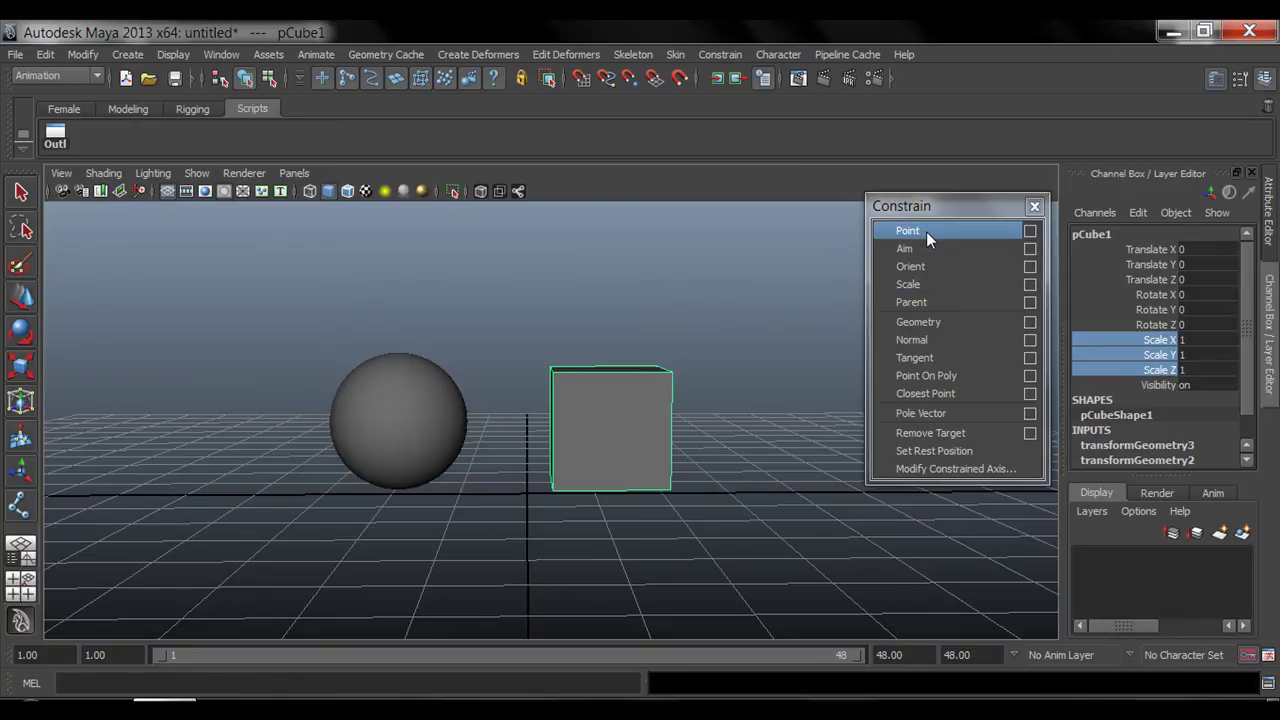
drag(1149, 251, 1165, 371)
- Try uniformly scaling the sphere to about 1.21 and the cube to about 1.26, undoing each change and clearing the selection
click(418, 388)
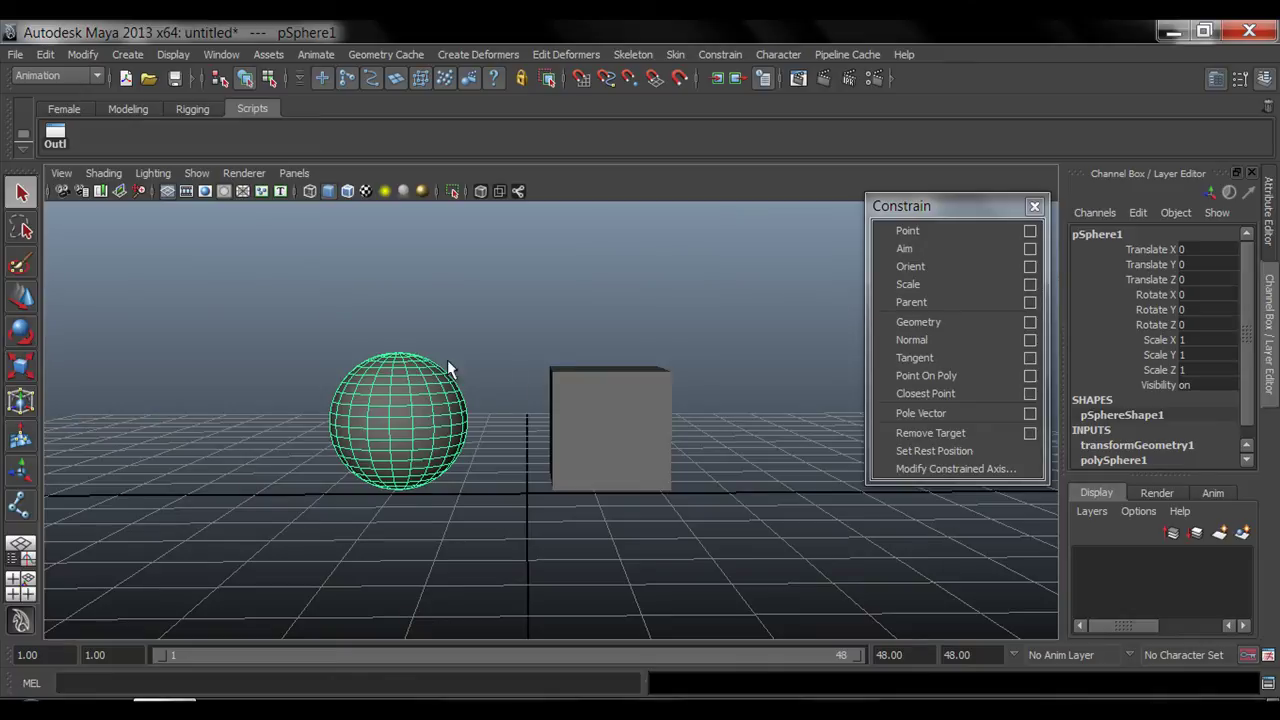
key(w)
middle_drag(397, 424, 426, 431)
key(ctrl+z)
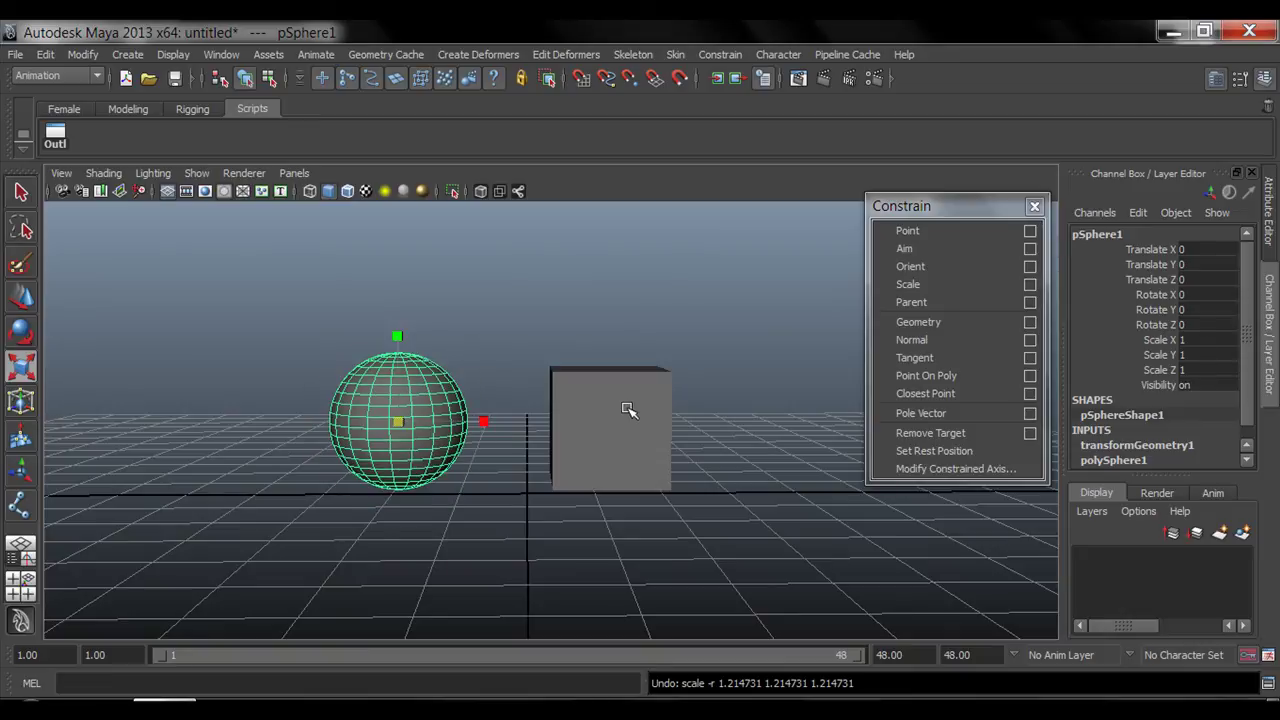
click(618, 418)
mouse_move(603, 426)
middle_down()
mouse_move(583, 423)
mouse_move(623, 423)
middle_up()
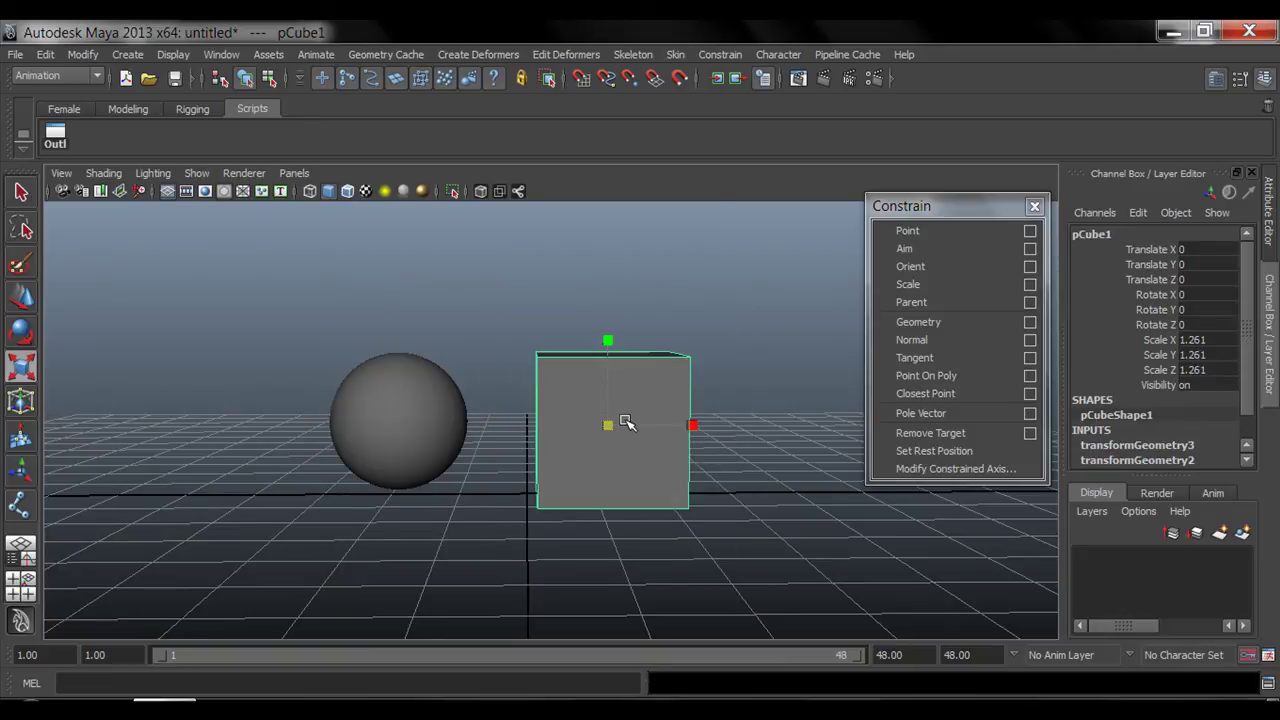
key(ctrl+z)
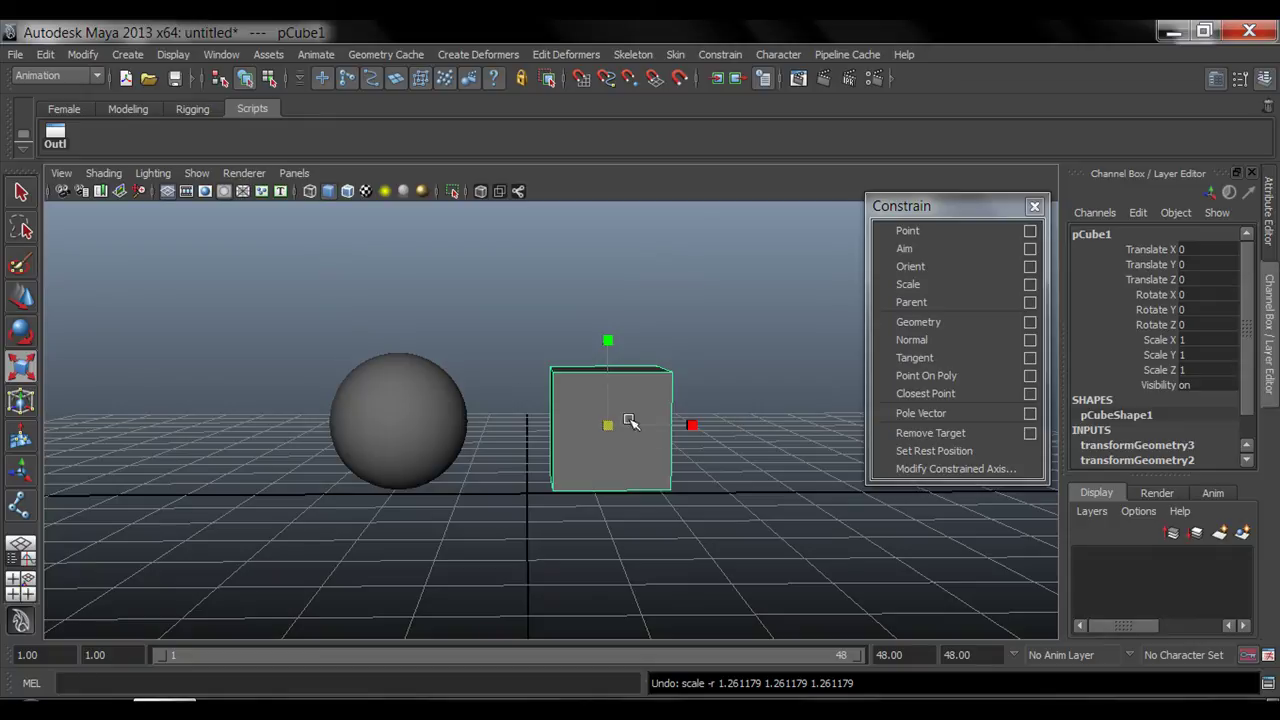
click(404, 381)
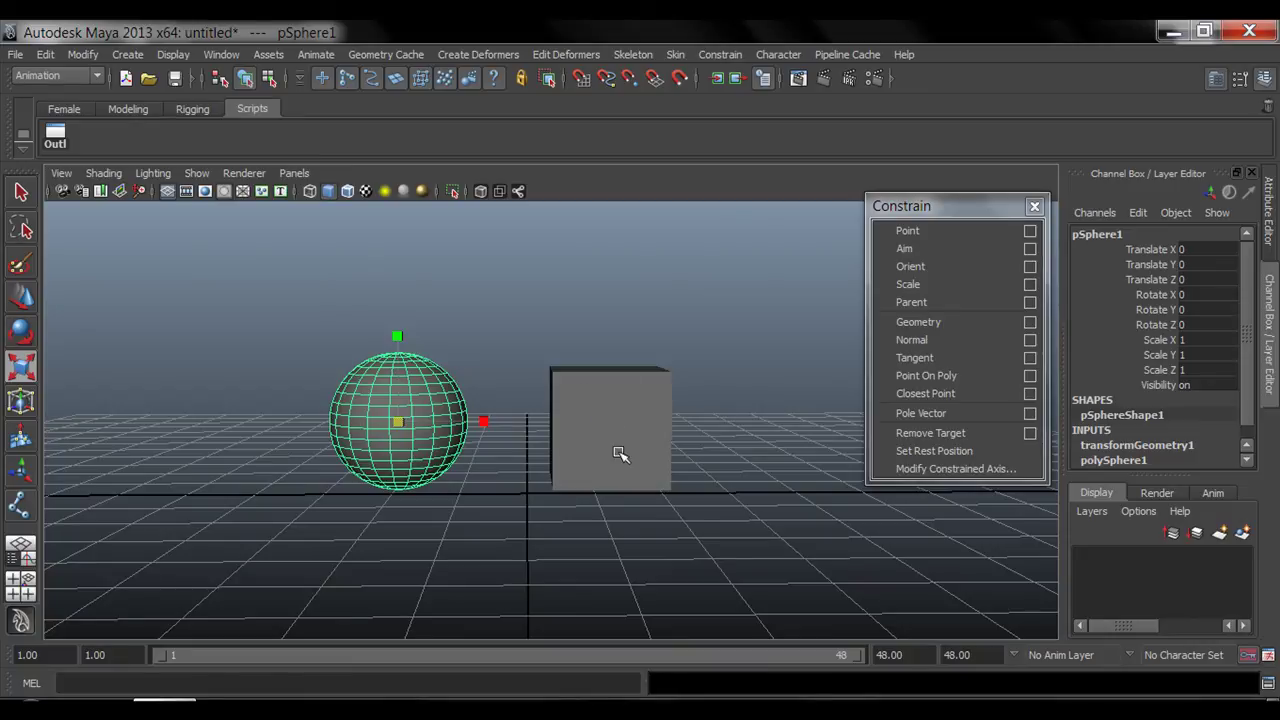
click(630, 322)
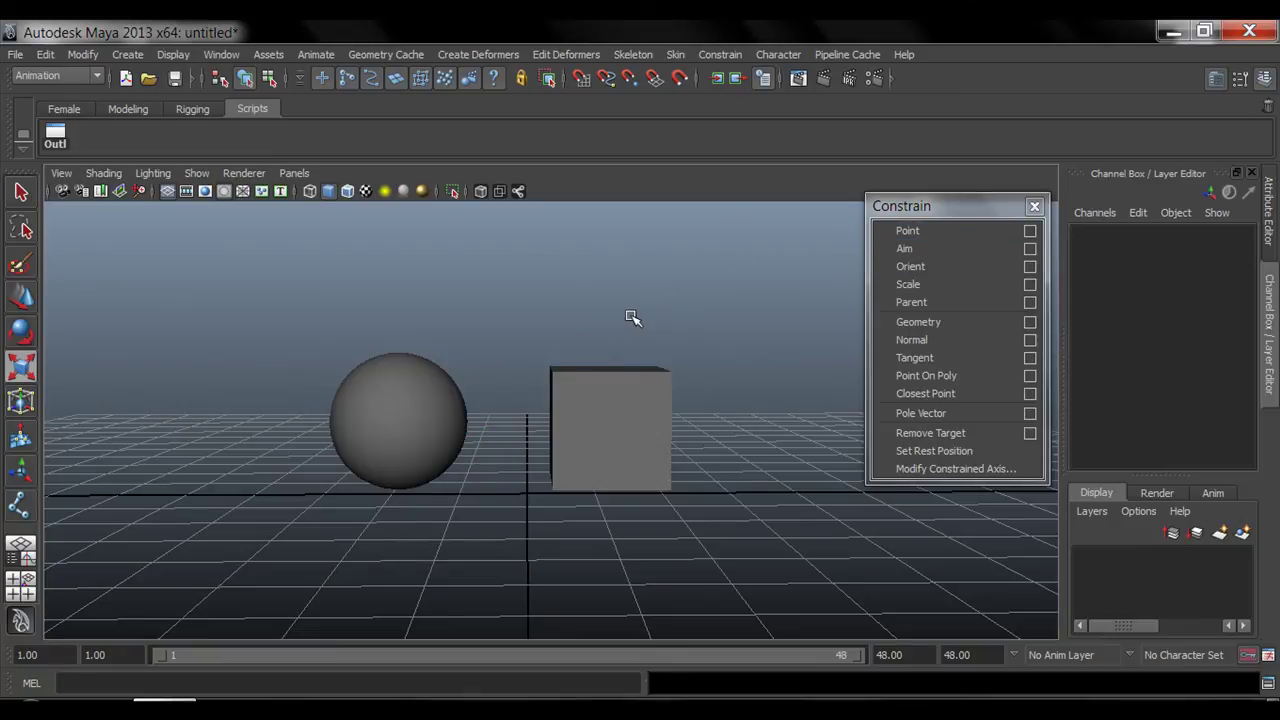
key(q)
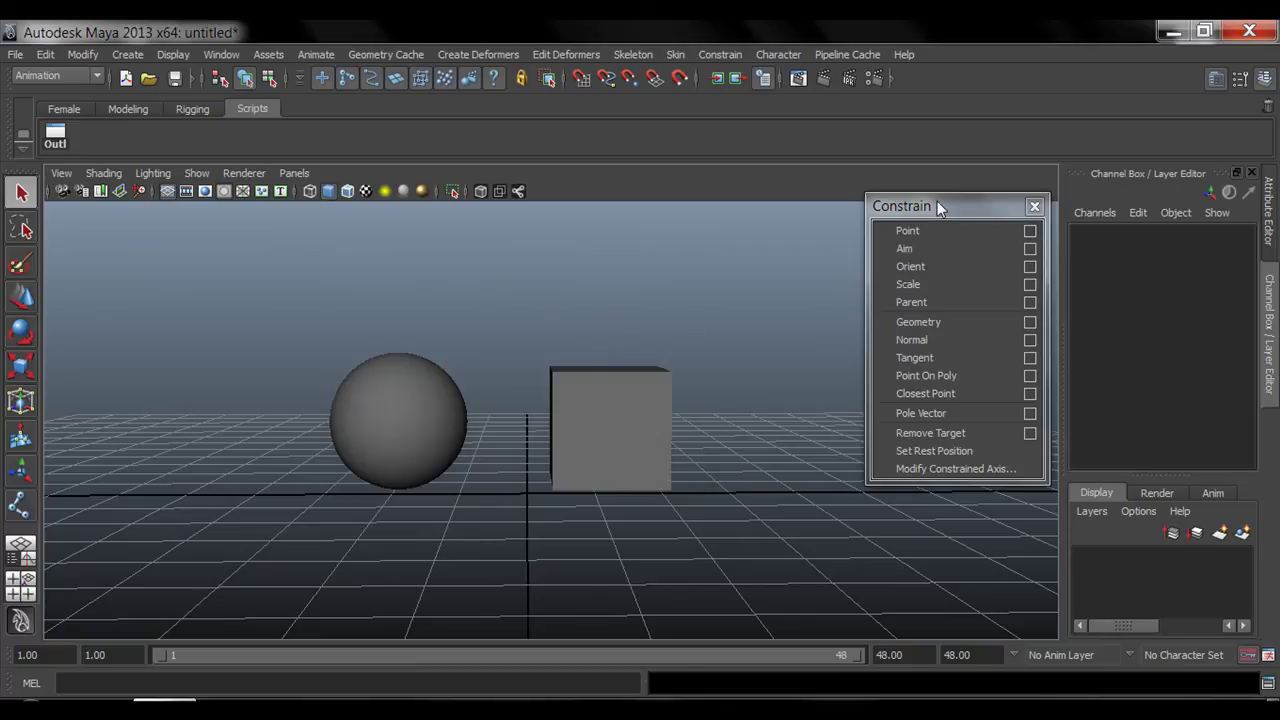
- Rename the sphere as Parent
drag(937, 206, 940, 218)
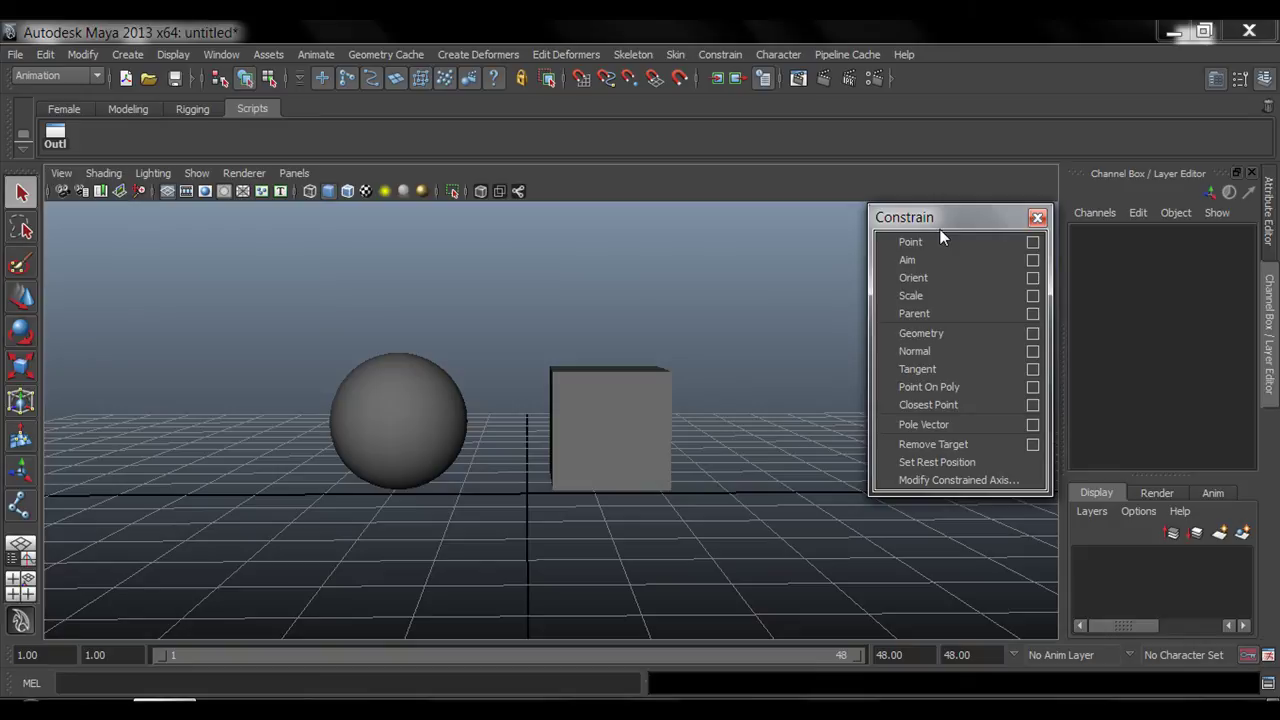
mouse_move(939, 223)
mouse_down()
mouse_move(946, 246)
mouse_move(939, 222)
mouse_up()
click(408, 394)
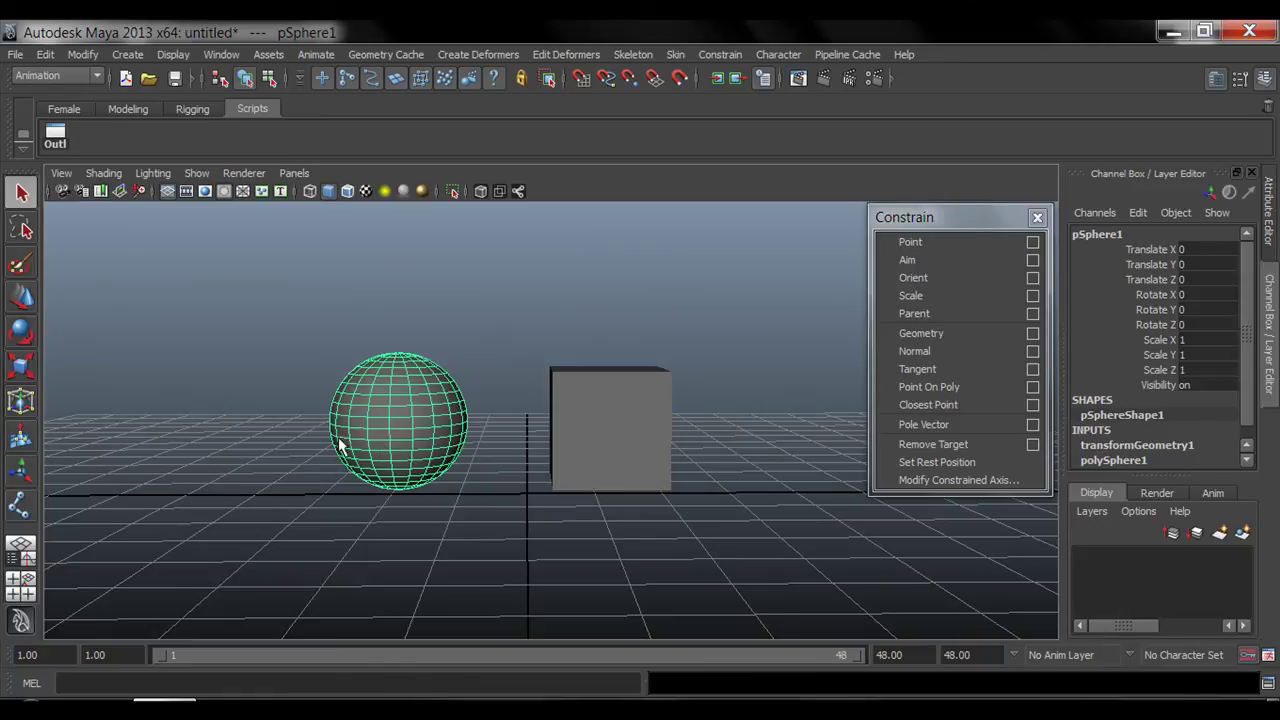
click(1120, 234)
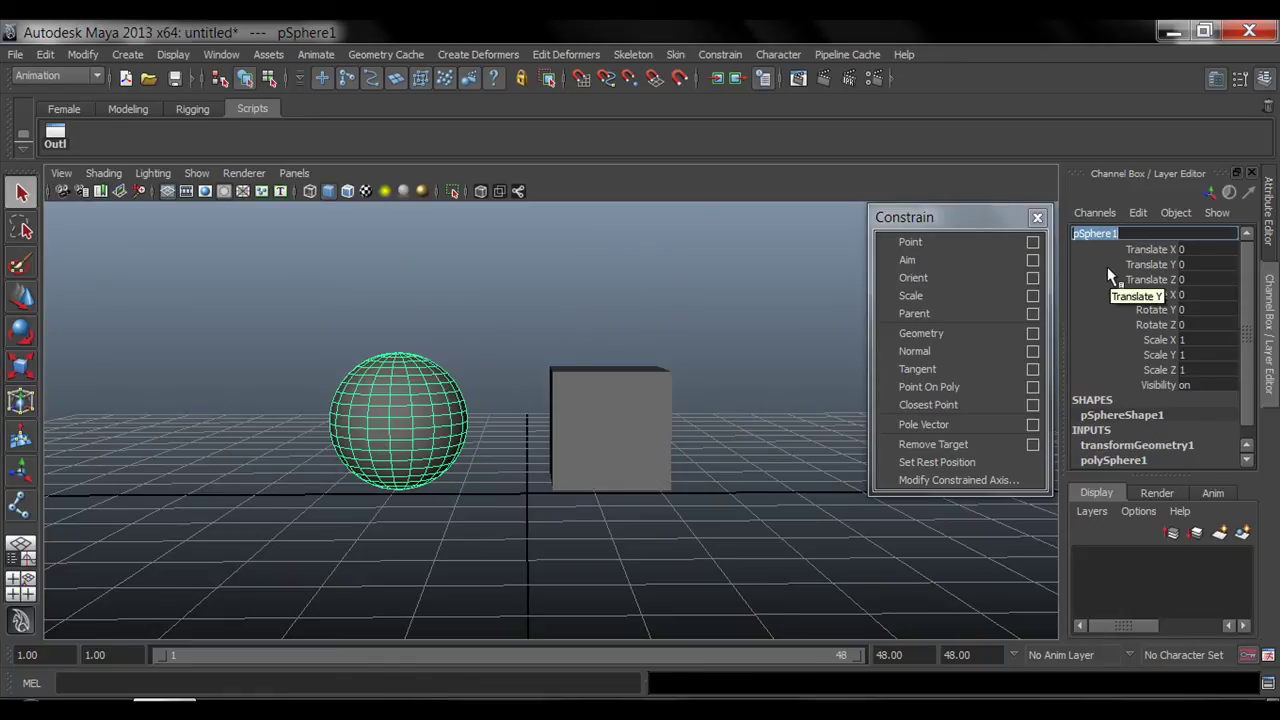
text(Parent)
key(Return)
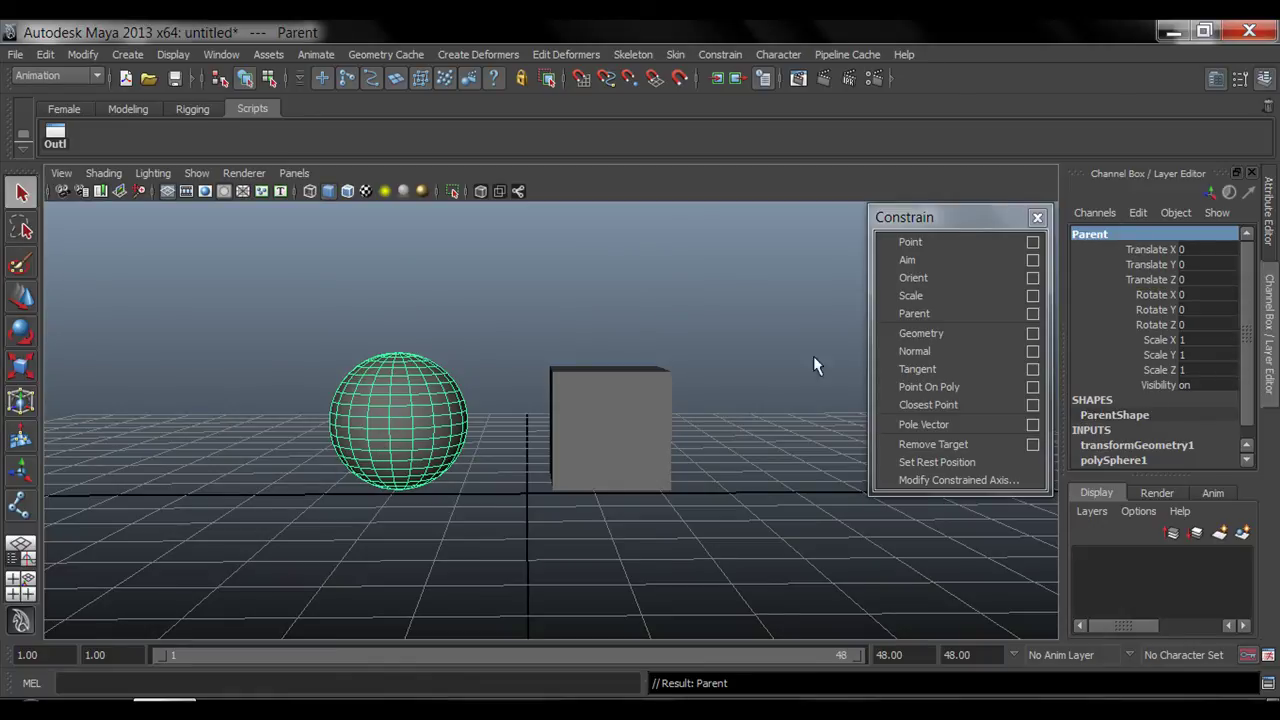
- Rename the cube as Child
click(611, 408)
click(1101, 236)
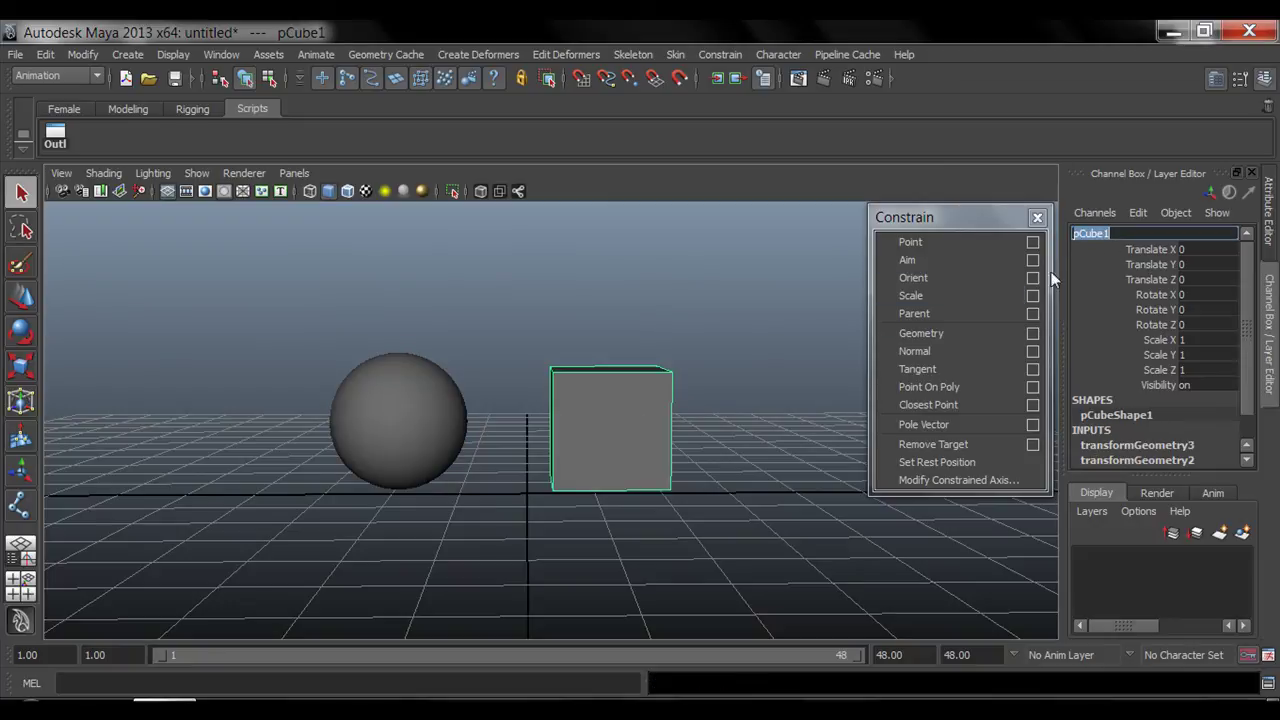
text(Child)
key(Return)
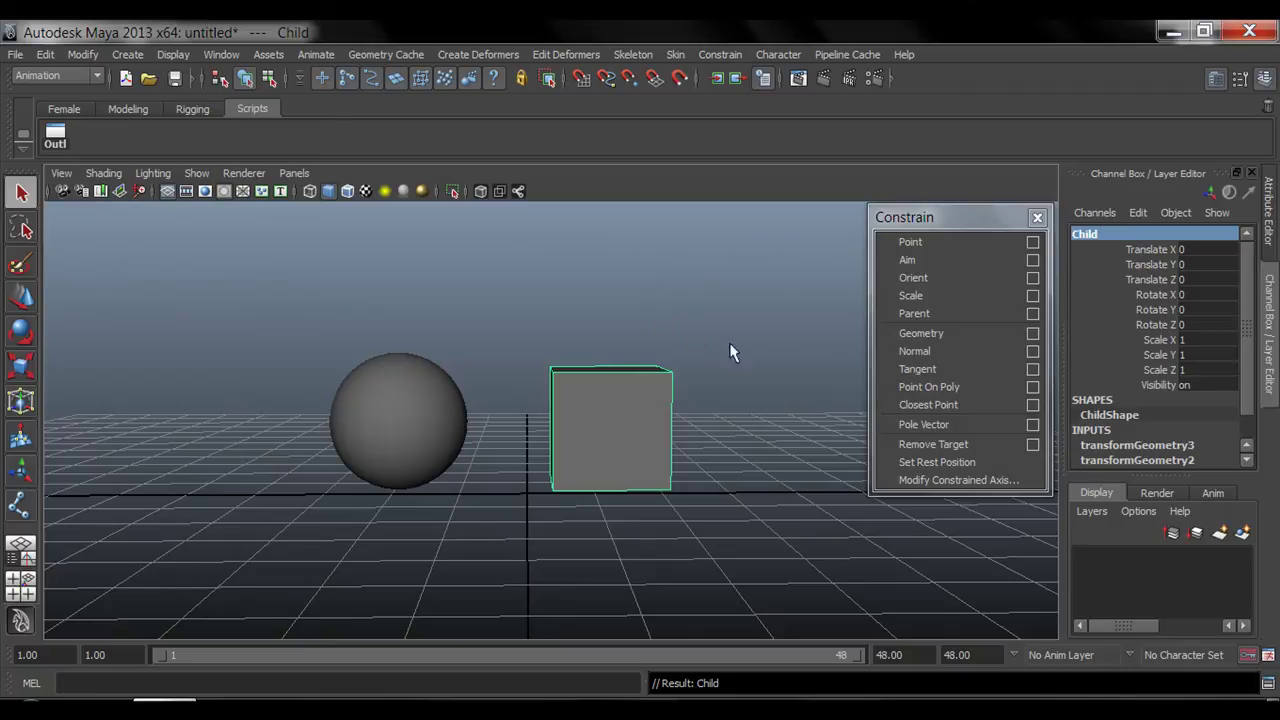
click(936, 220)
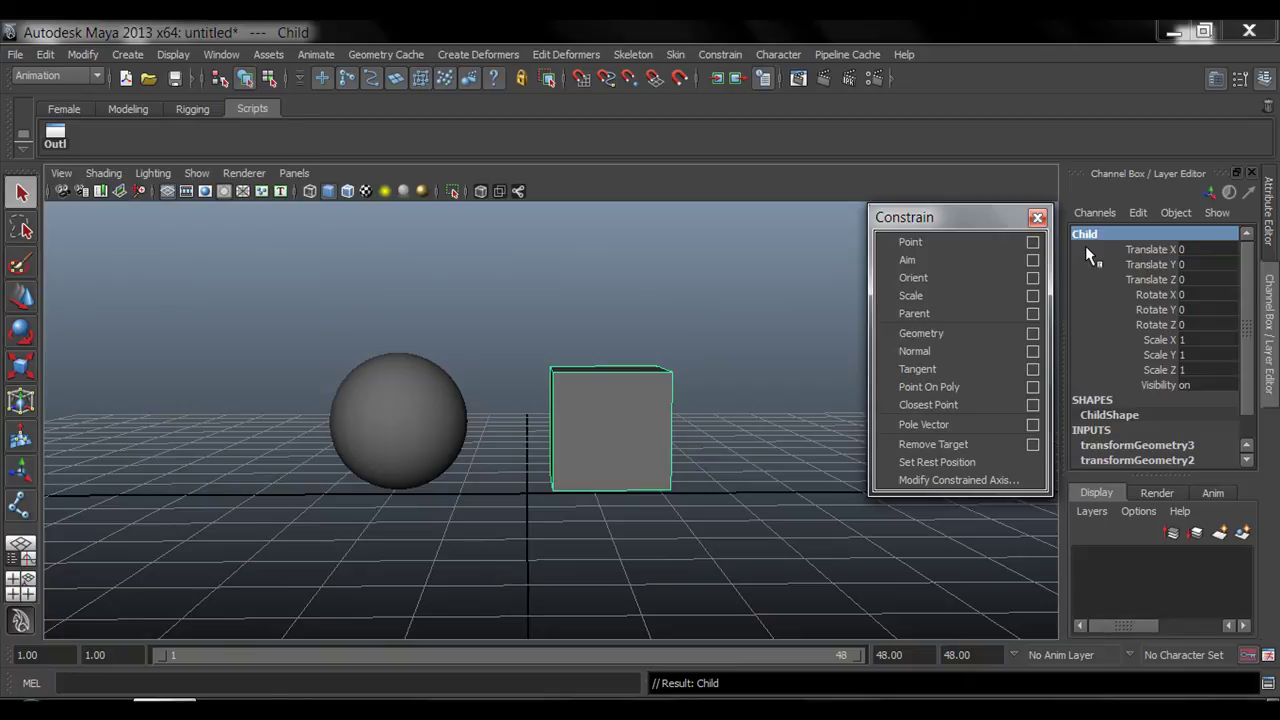
- Reset the Point constraint options to their defaults and point-constrain the Child cube to the Parent sphere
click(408, 405)
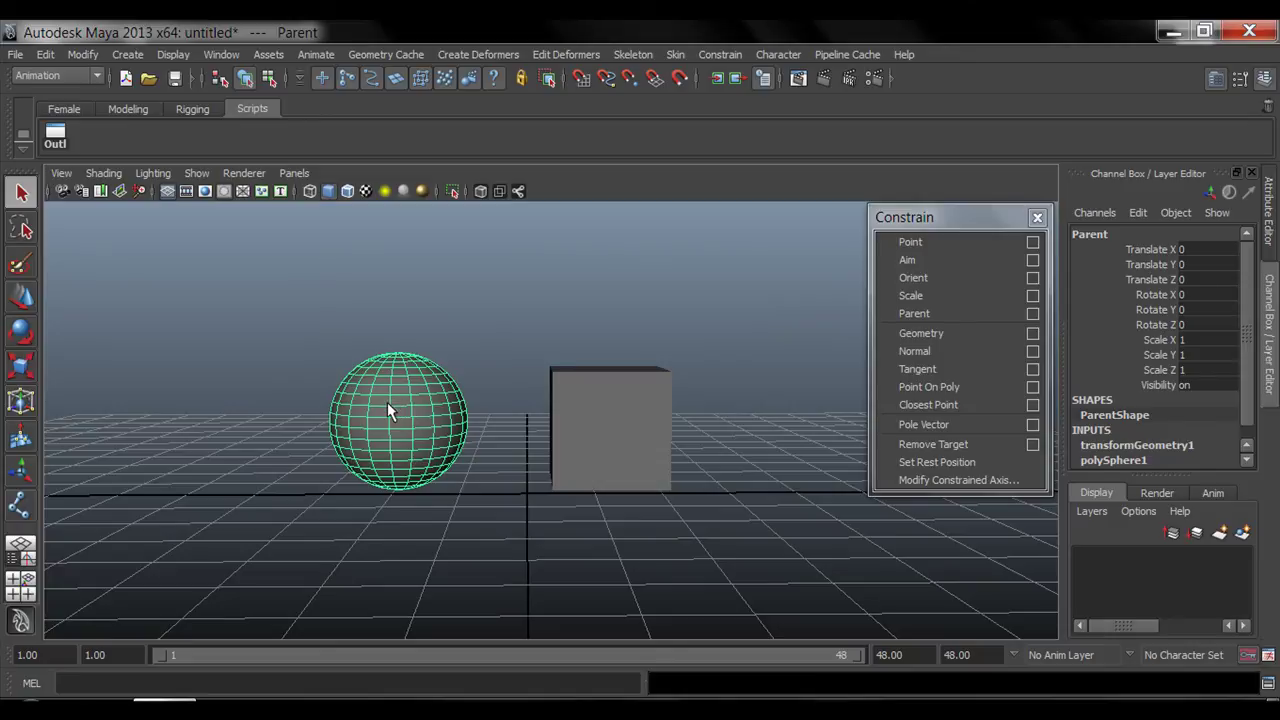
shift+click(604, 398)
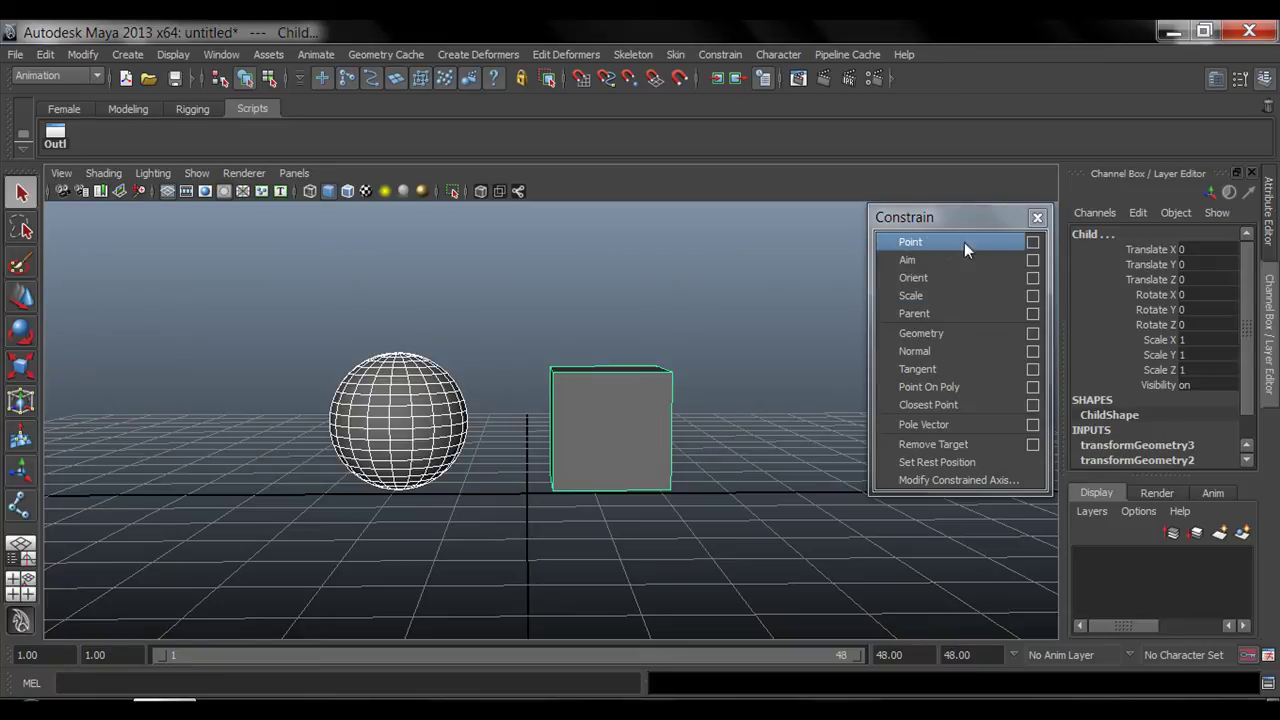
click(1033, 243)
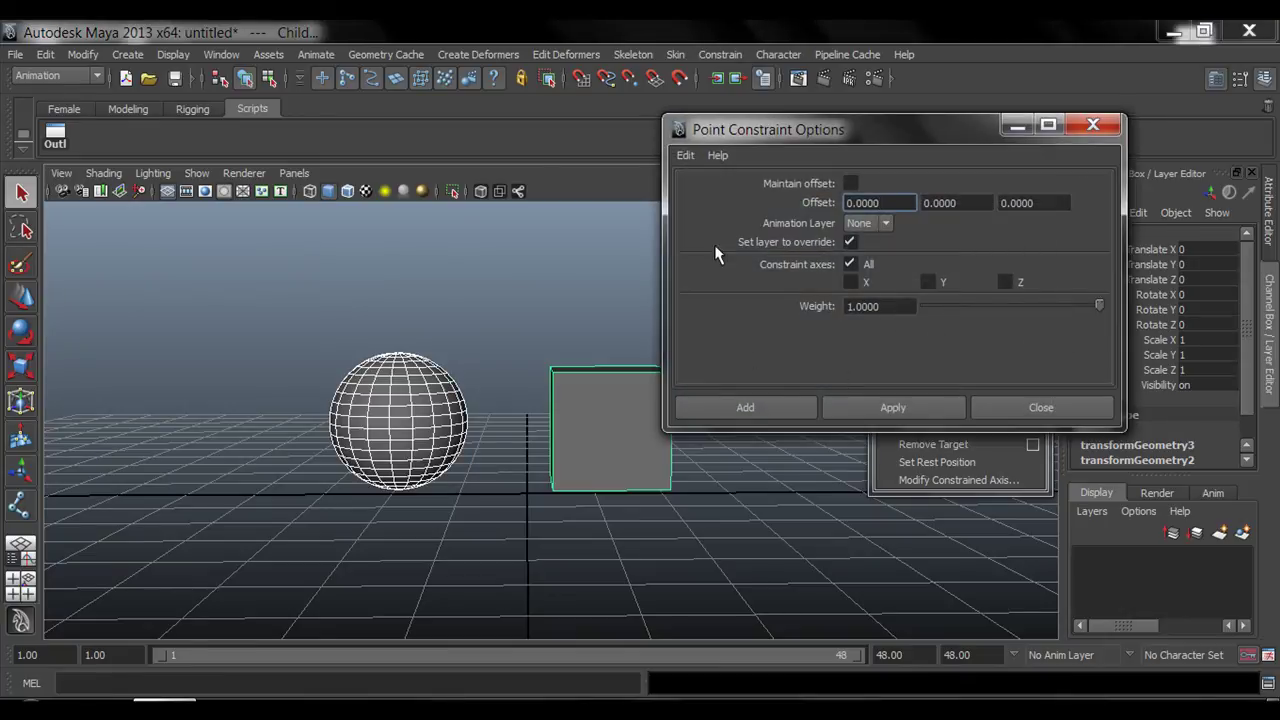
click(685, 155)
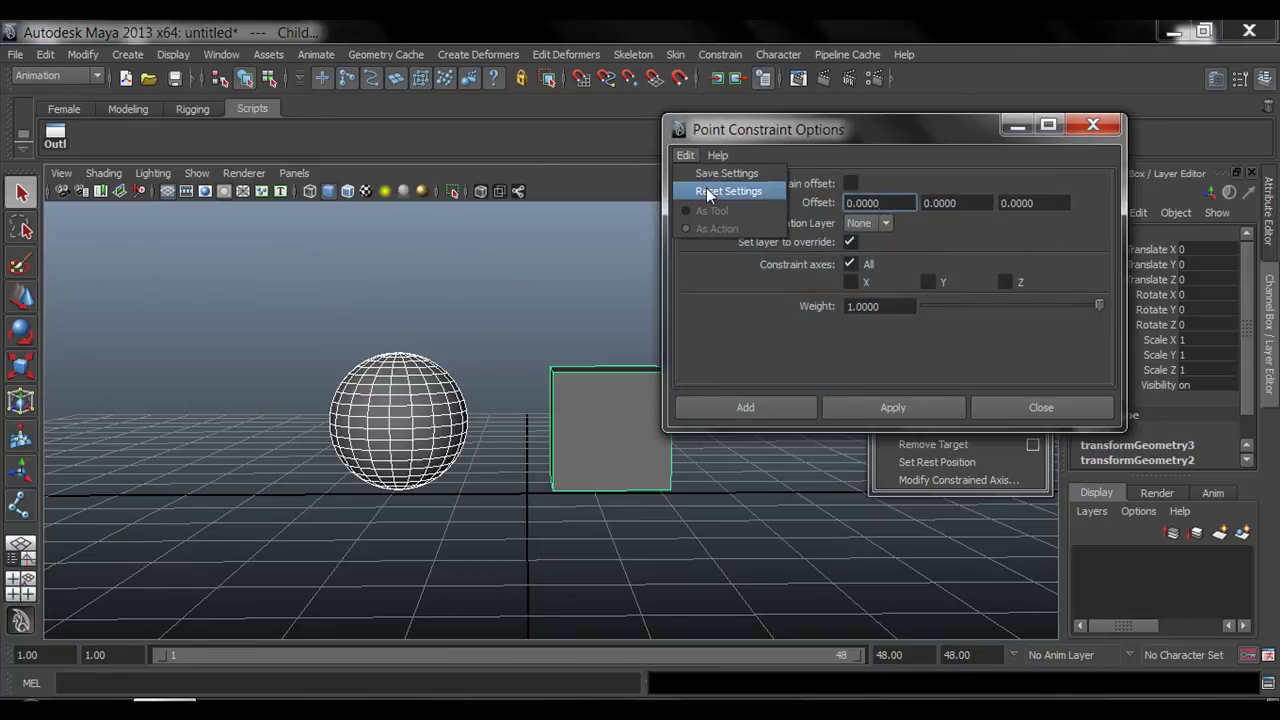
click(706, 187)
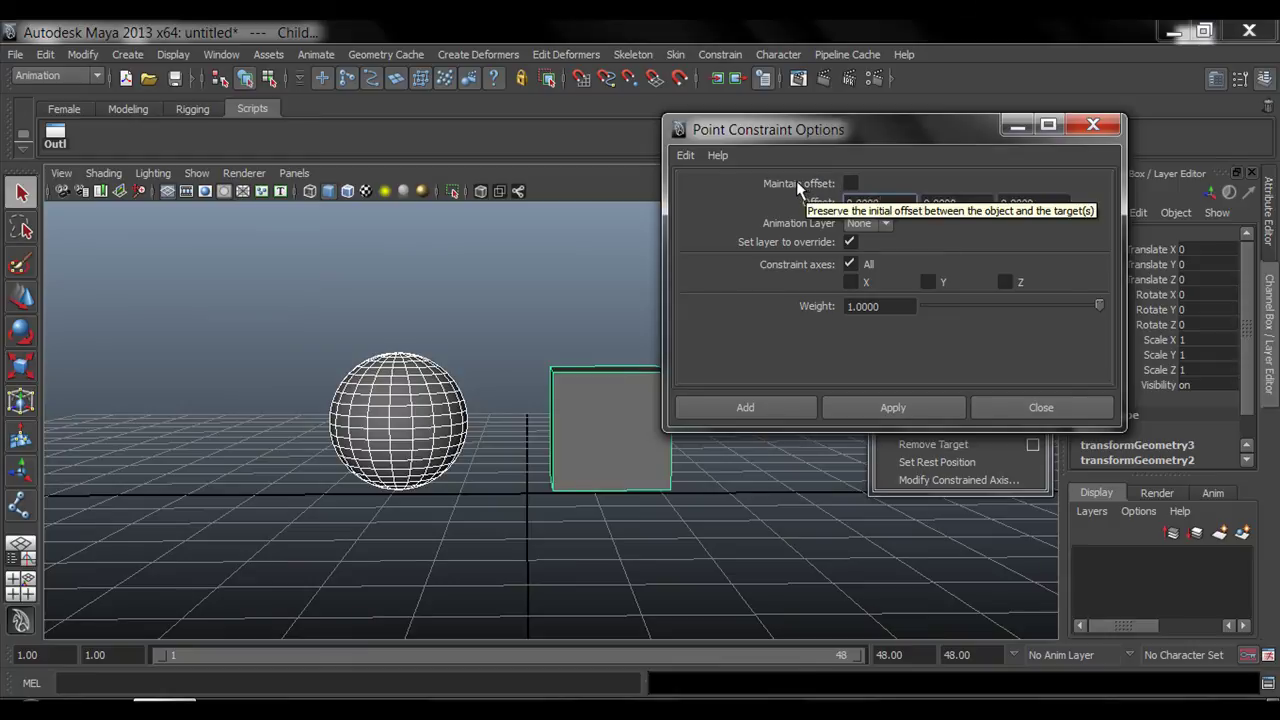
drag(803, 131, 904, 146)
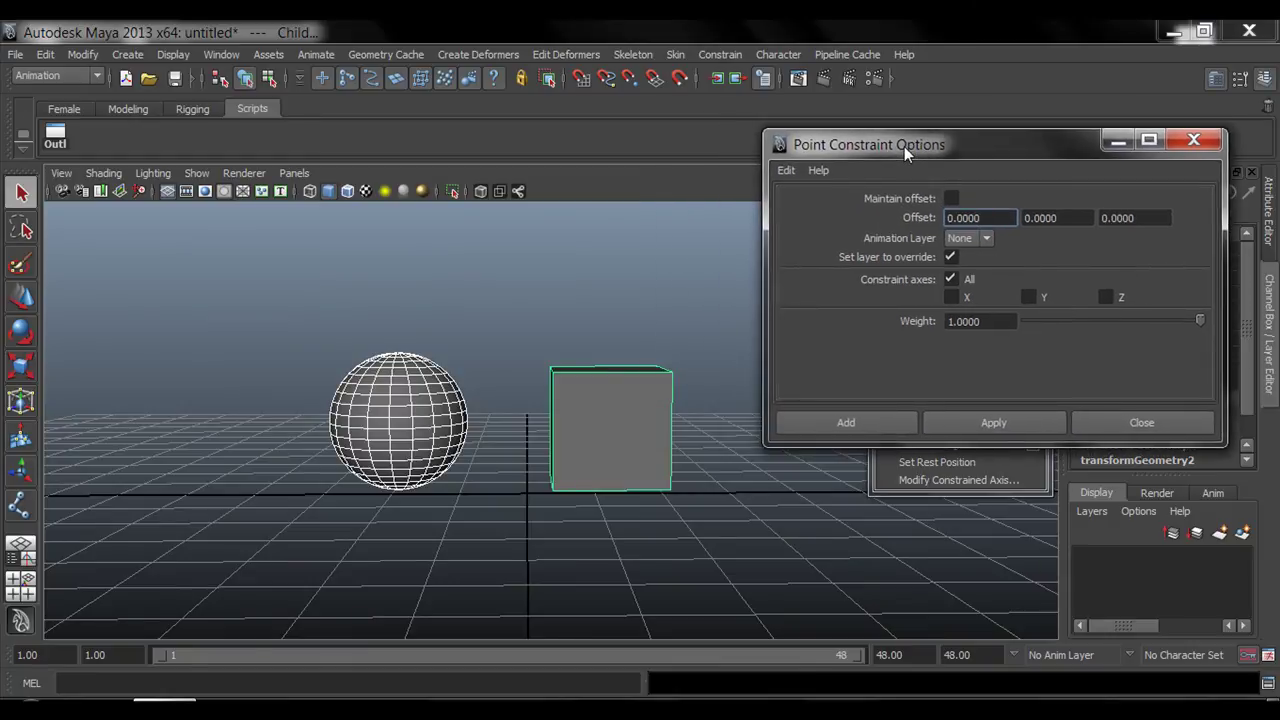
click(1148, 415)
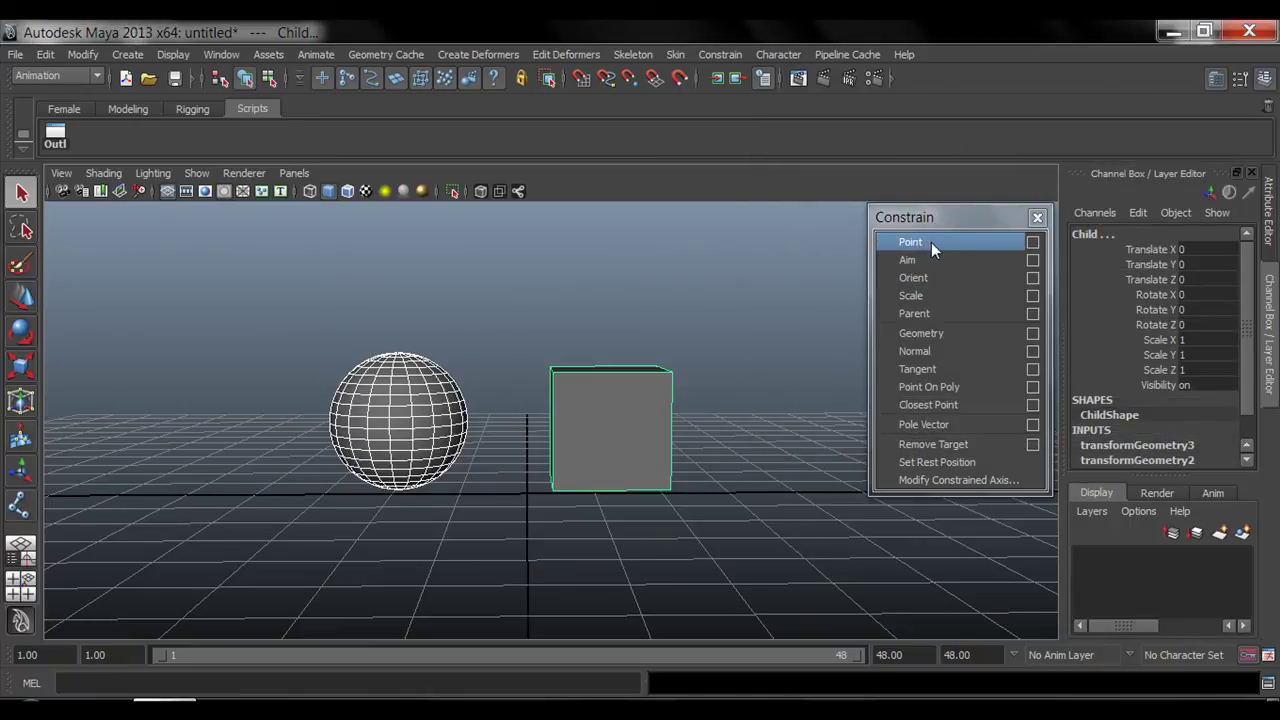
click(931, 242)
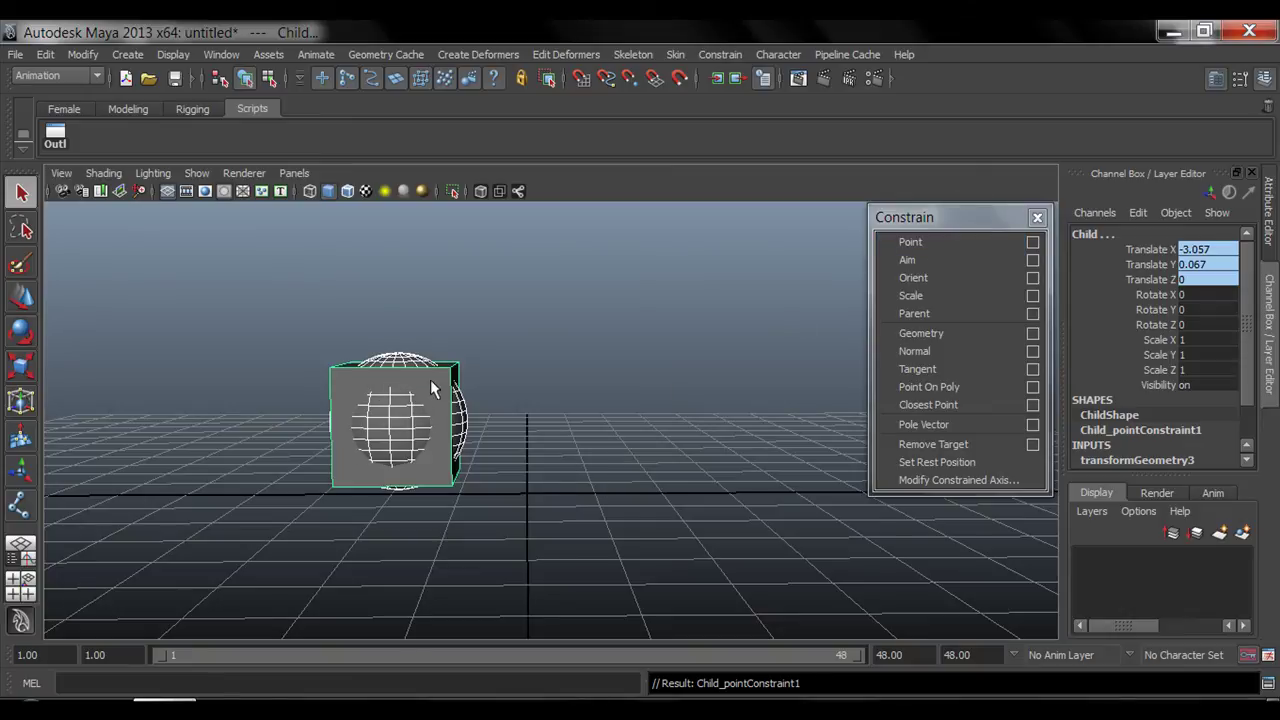
- Try moving the Parent sphere upward to test the point constraint on the Child cube, and undo the move
click(529, 338)
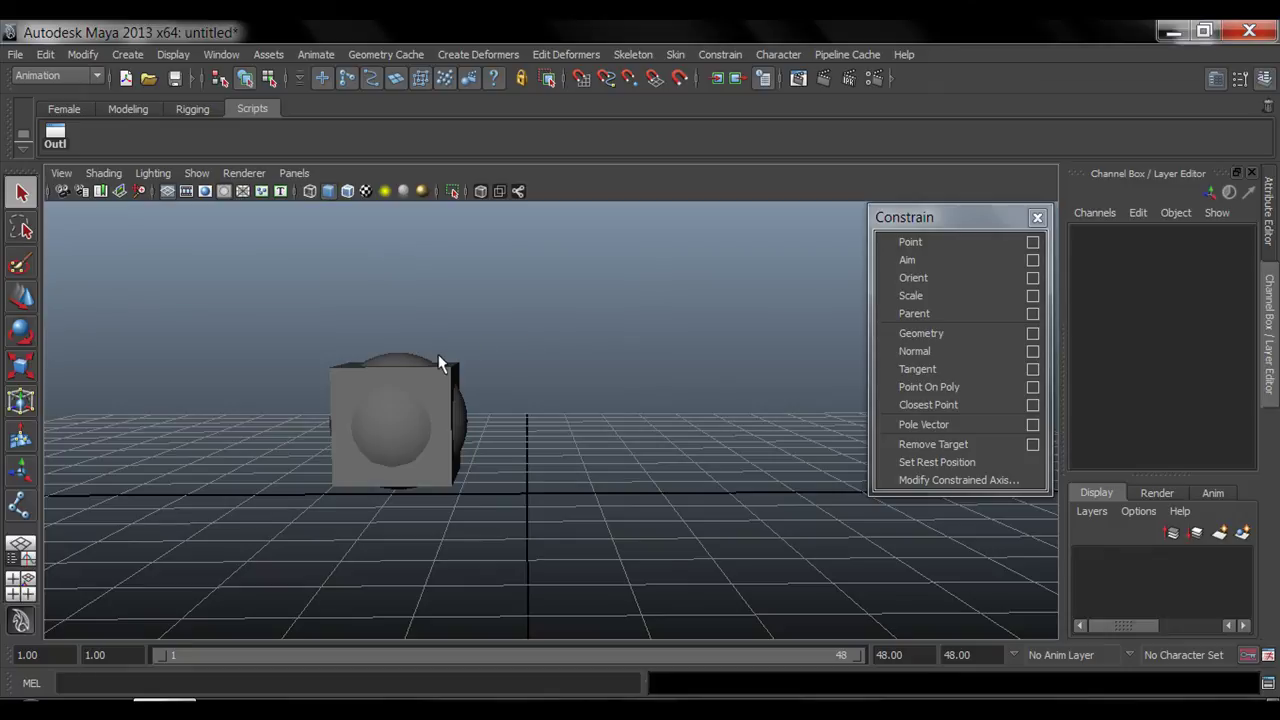
click(404, 354)
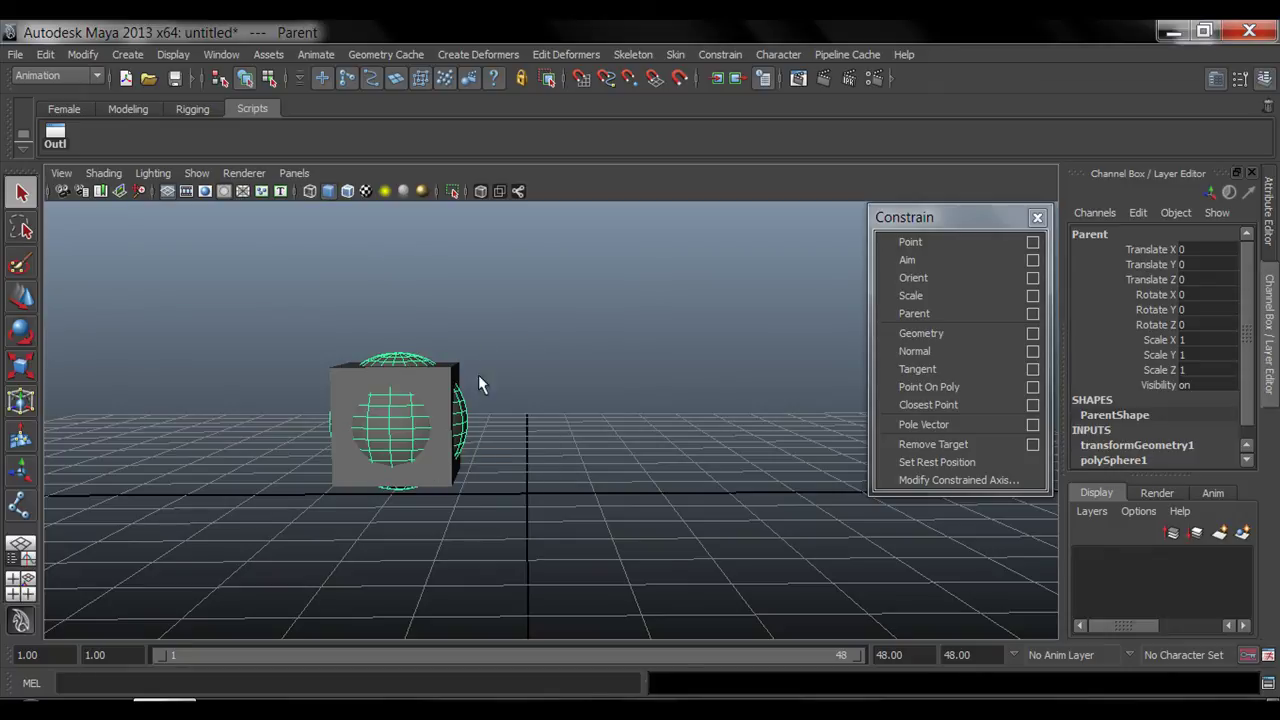
key(w)
drag(400, 356, 414, 279)
key(ctrl+z)
key(ctrl+z)
key(ctrl+z)
key(ctrl+z)
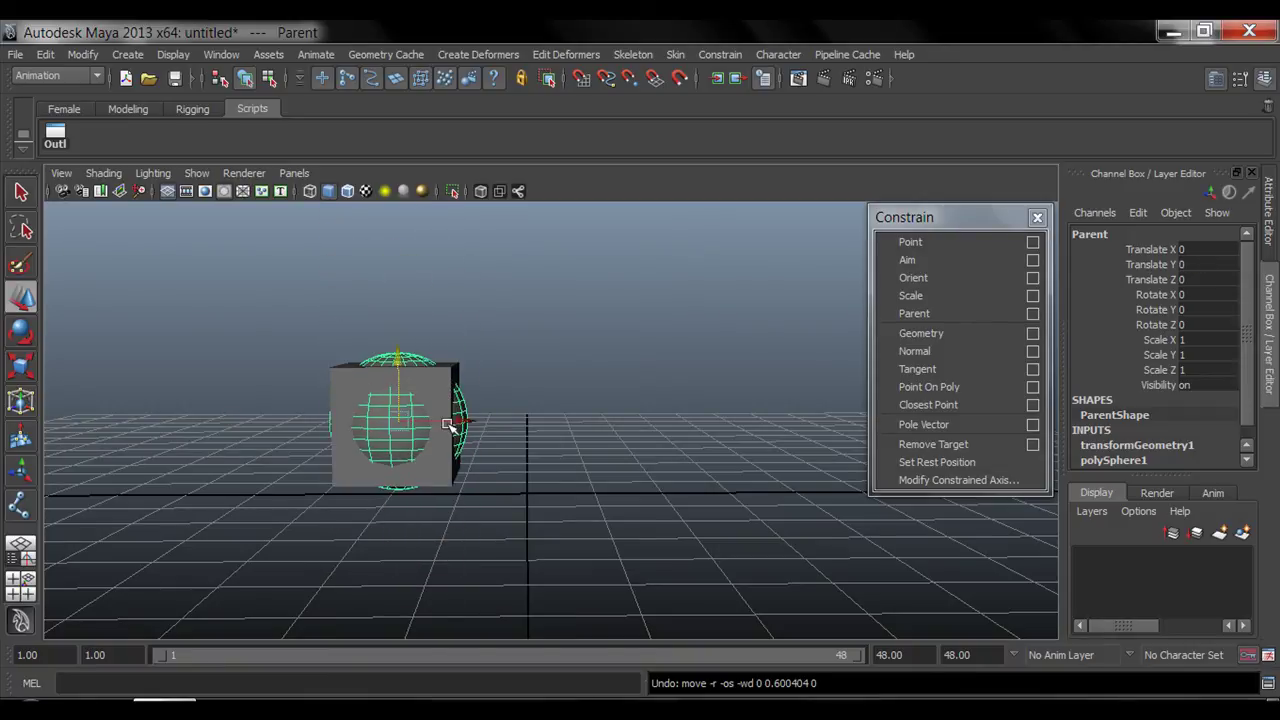
- Try rotating the Parent sphere freely about all three axes to test the constraint, and undo the rotation
mouse_move(450, 425)
mouse_down()
mouse_move(777, 420)
mouse_move(428, 428)
mouse_move(571, 423)
mouse_move(450, 425)
mouse_up()
alt+drag(450, 425, 562, 480)
drag(383, 428, 425, 442)
alt+middle_drag(358, 436, 474, 440)
alt+right_drag(474, 440, 622, 425)
alt+drag(600, 466, 570, 426)
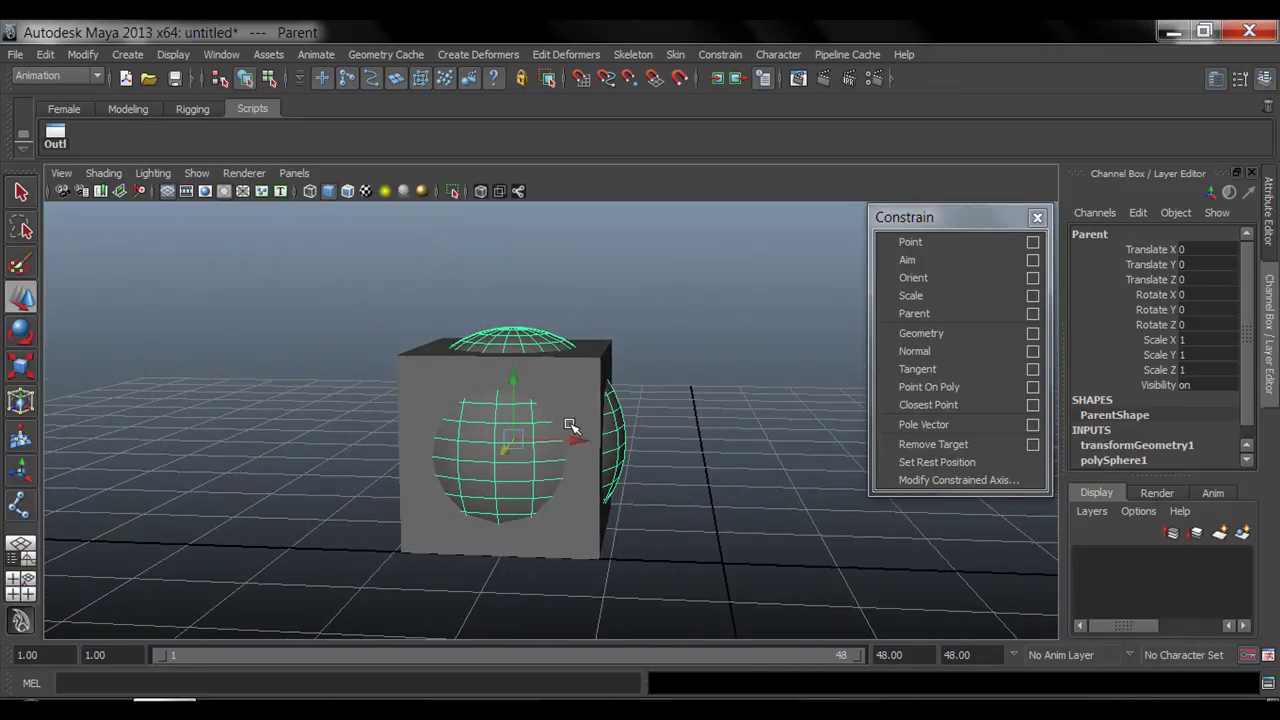
key(e)
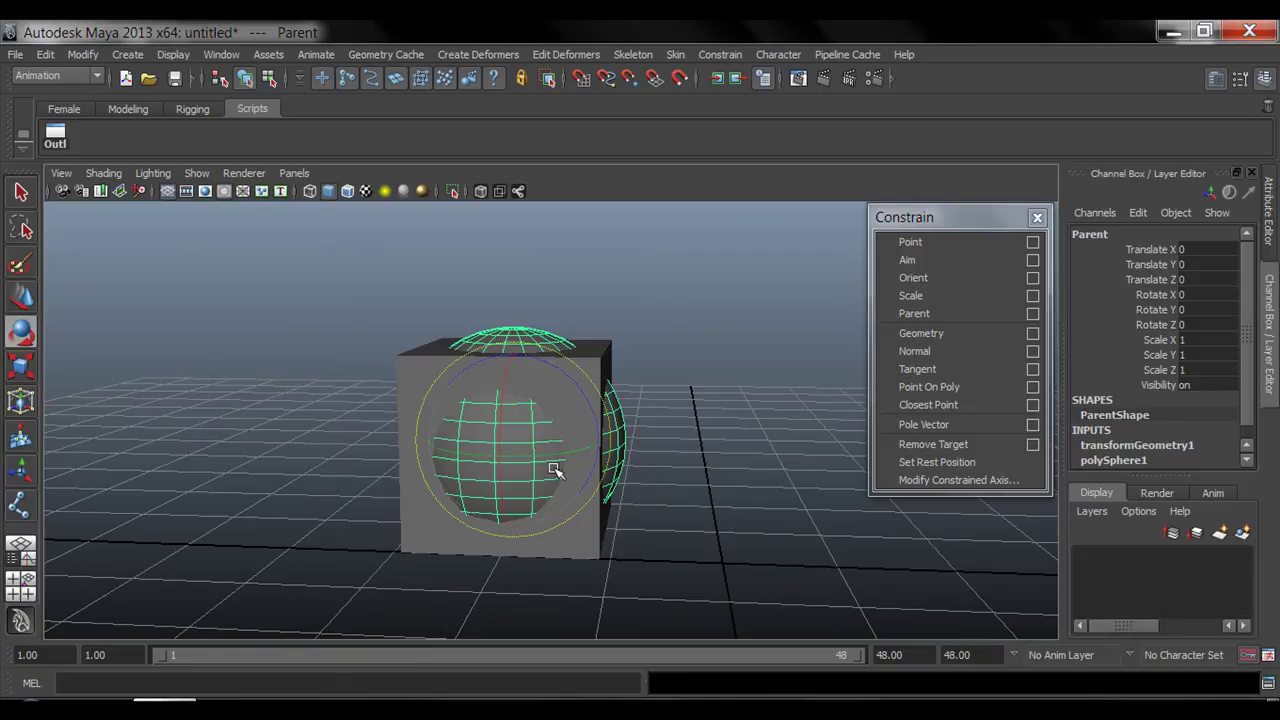
drag(549, 410, 657, 329)
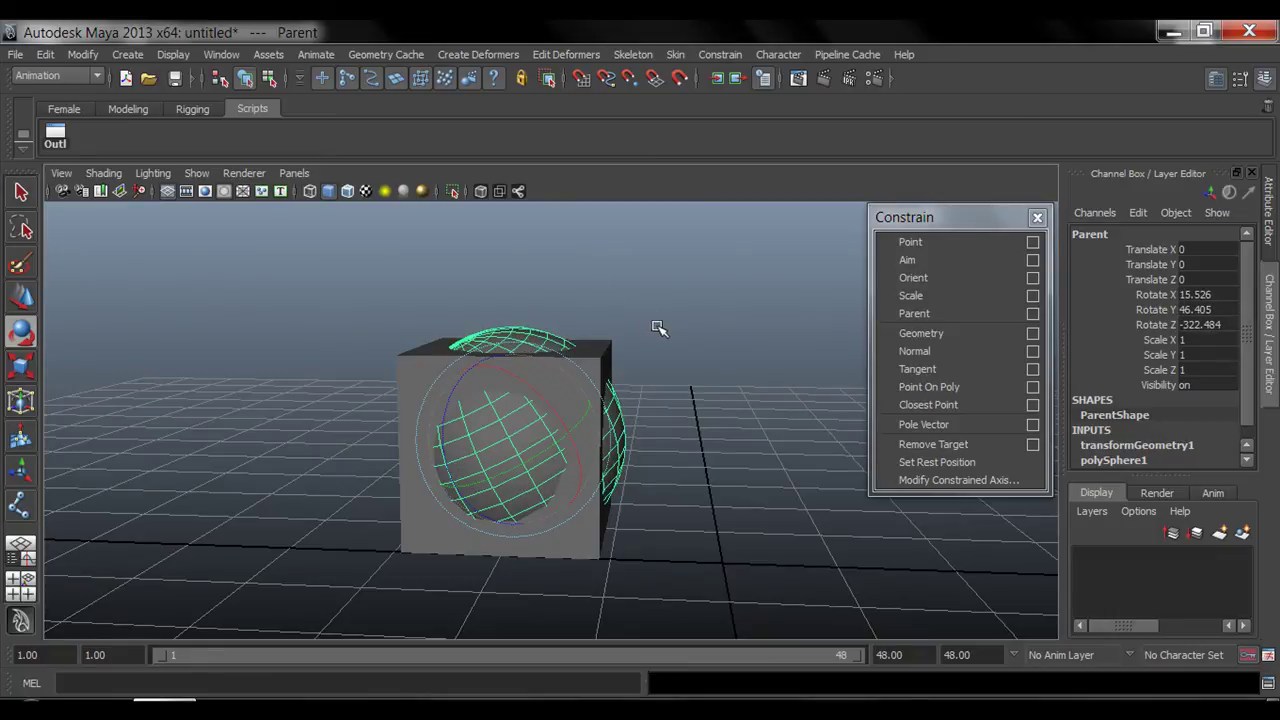
key(ctrl+z)
- Try scaling the Parent sphere uniformly to about 0.86 to test the constraint, and undo the scaling
key(r)
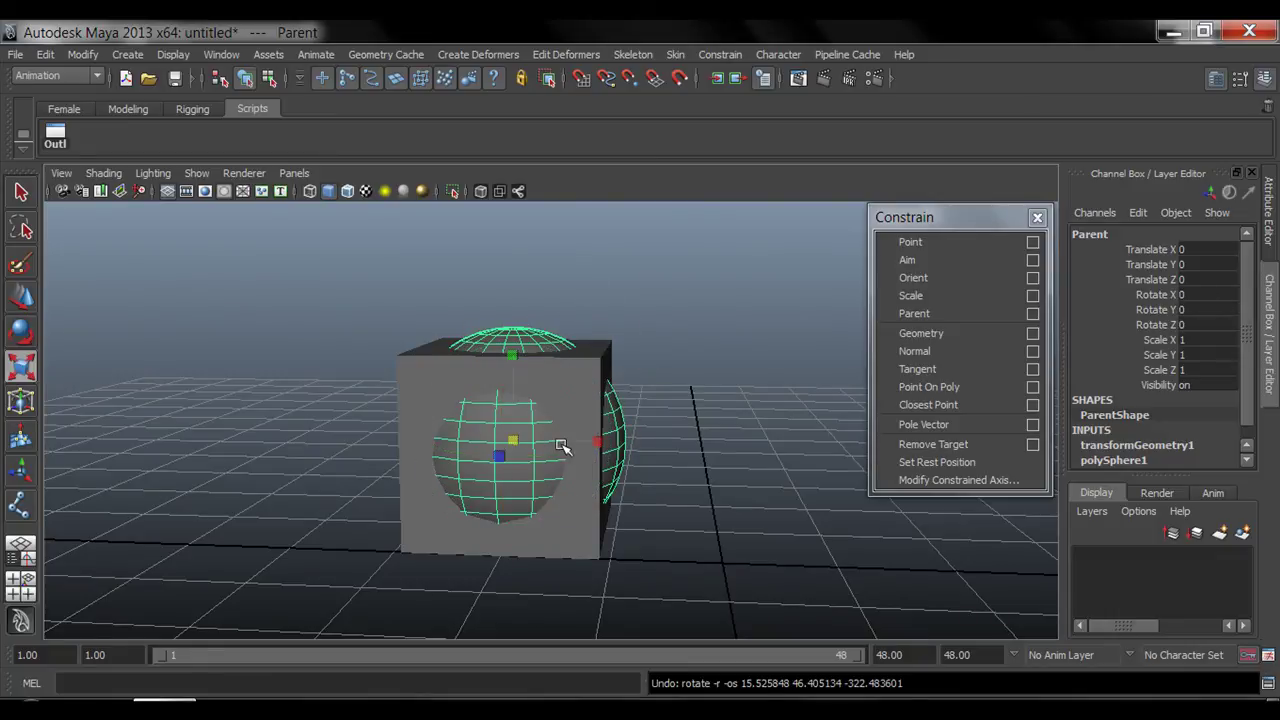
mouse_move(510, 443)
mouse_down()
mouse_move(560, 445)
mouse_move(449, 446)
mouse_move(615, 456)
mouse_move(443, 446)
mouse_move(620, 452)
mouse_move(487, 448)
mouse_up()
key(ctrl+z)
key(ctrl+z)
key(ctrl+z)
key(ctrl+z)
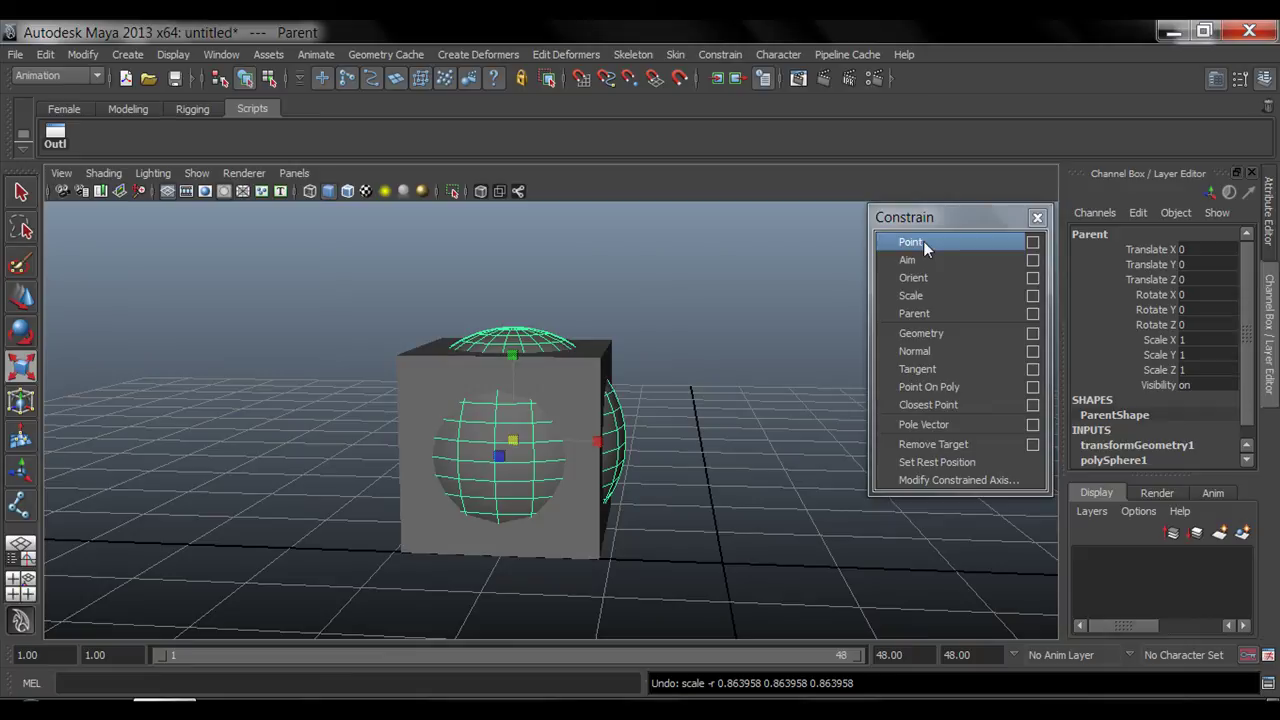
- Examine the constrained Translate X, Y and Z channels of the Child cube
click(604, 344)
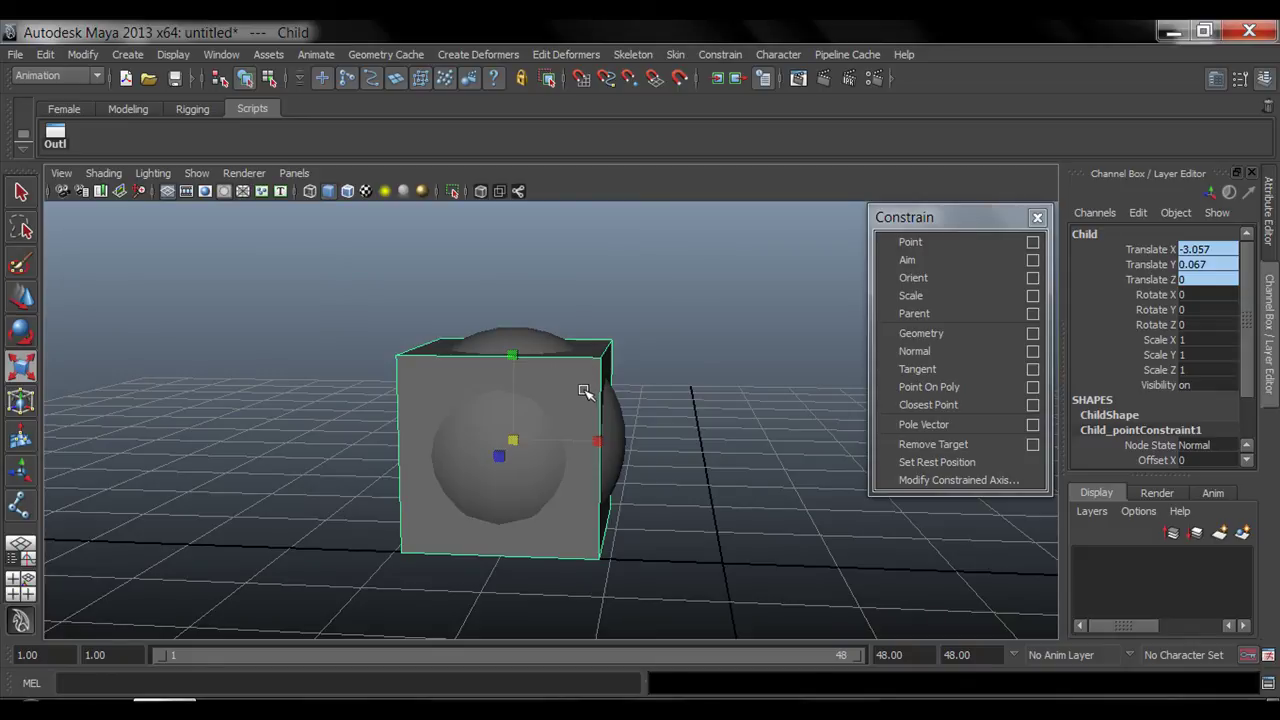
click(535, 335)
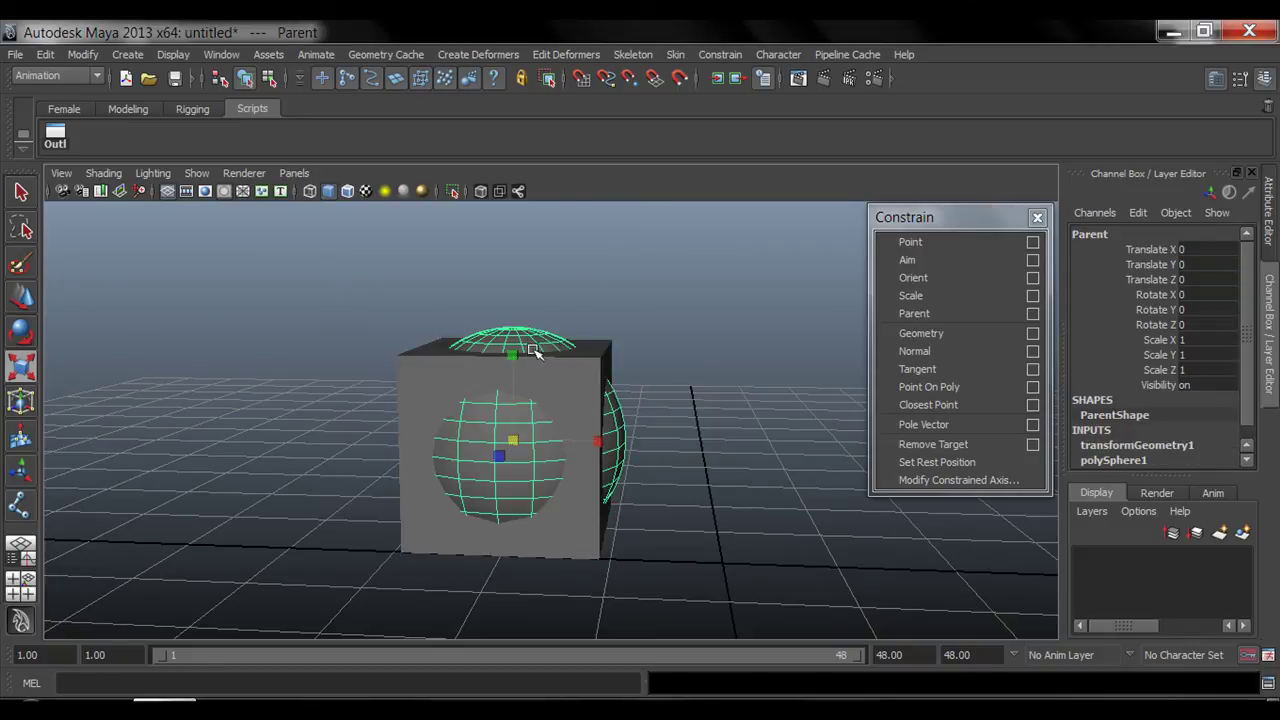
click(605, 352)
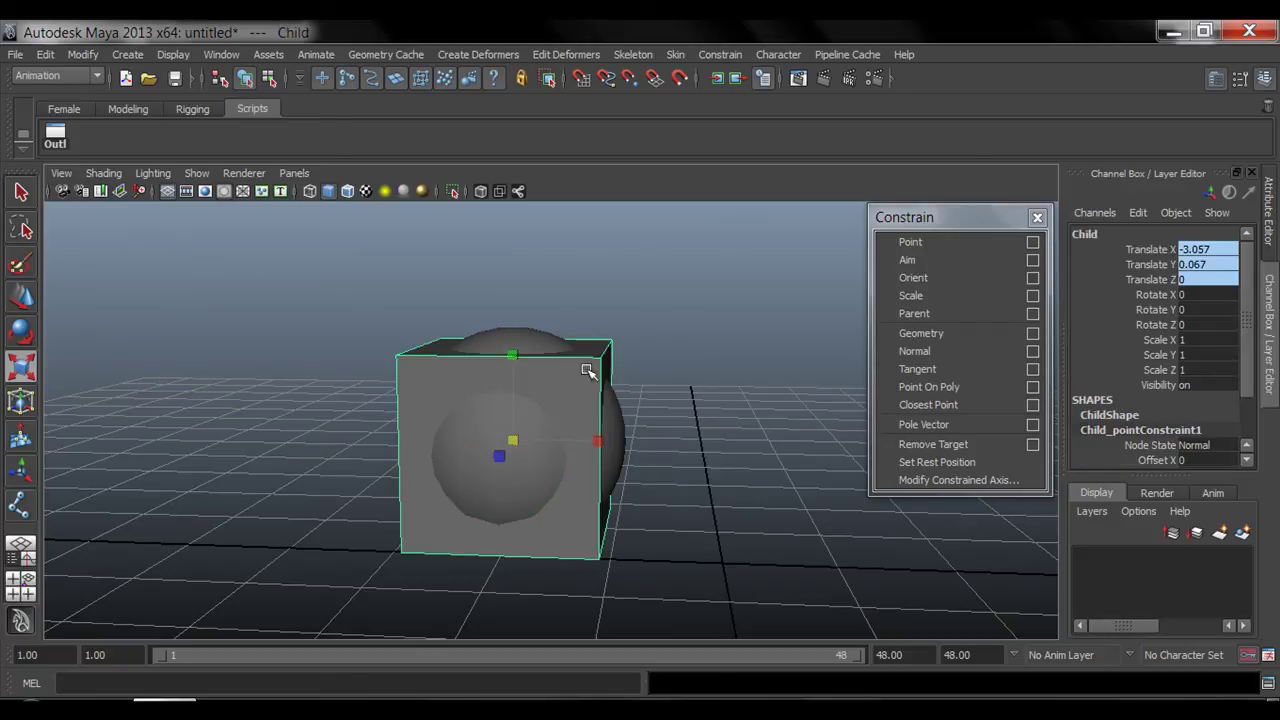
key(q)
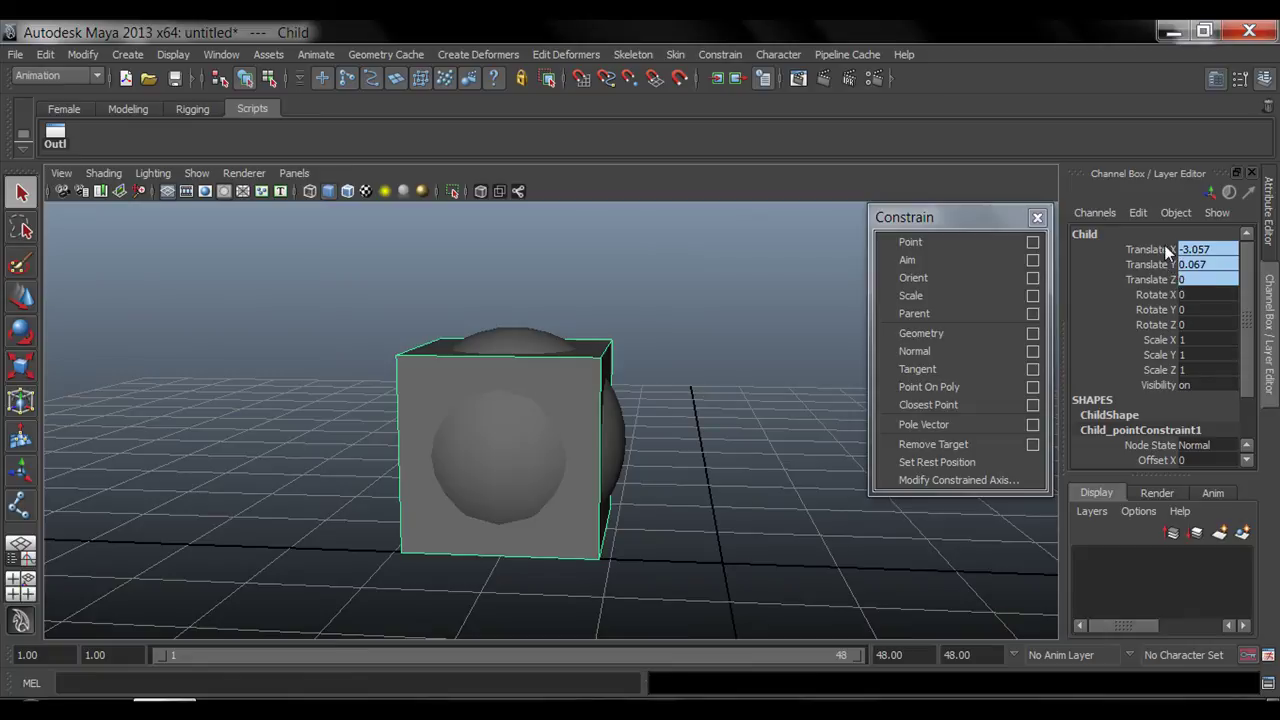
drag(1168, 250, 1166, 281)
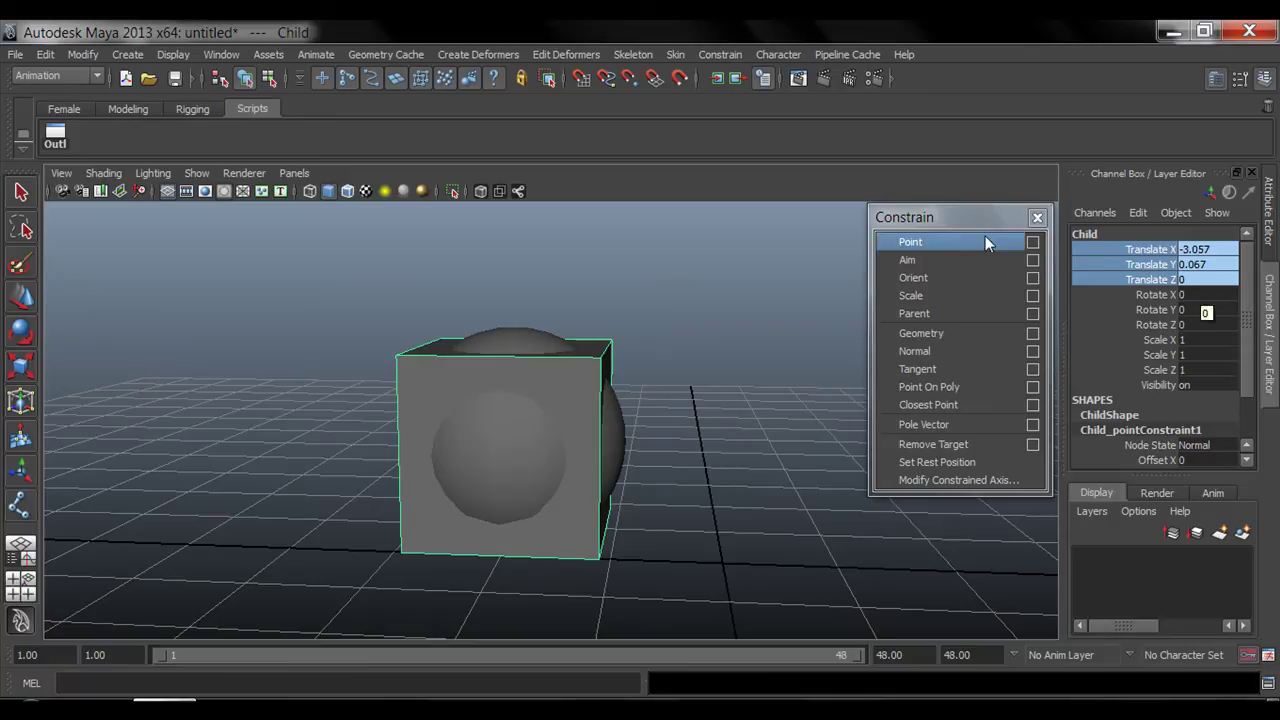
drag(975, 218, 959, 252)
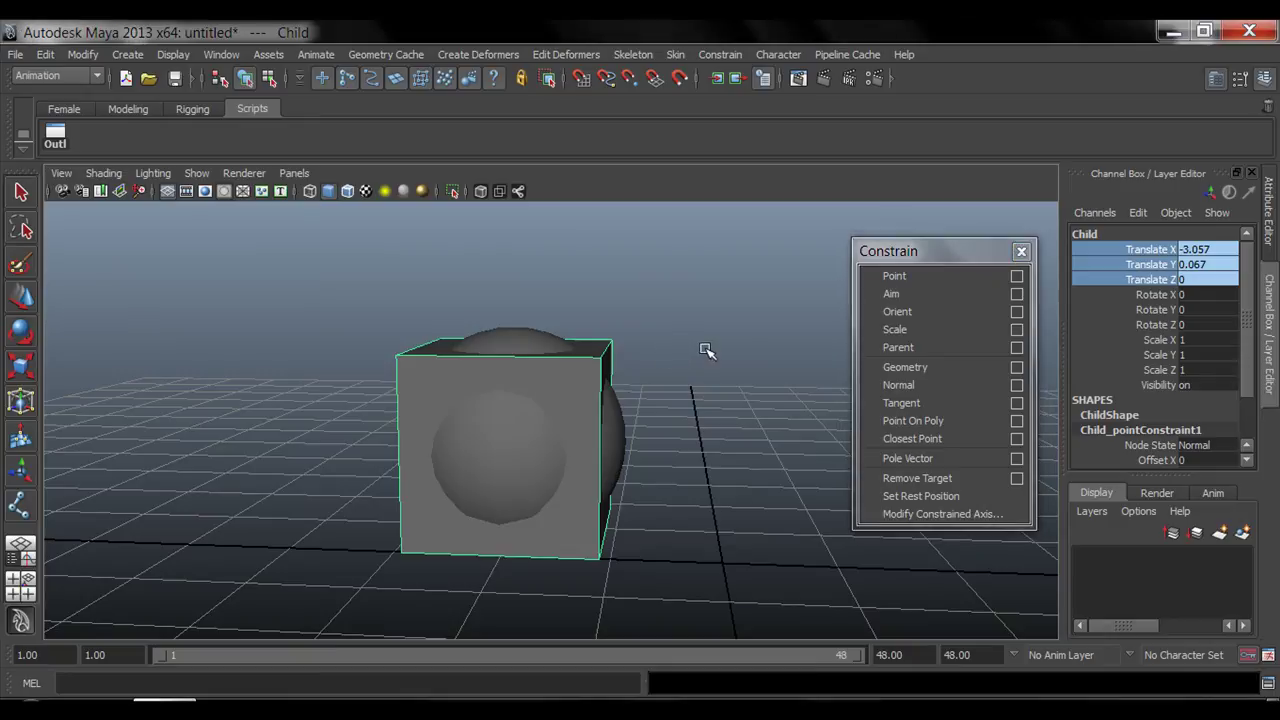
- Try moving the Parent sphere along its vertical and horizontal axes, and undo both moves
click(632, 360)
click(531, 341)
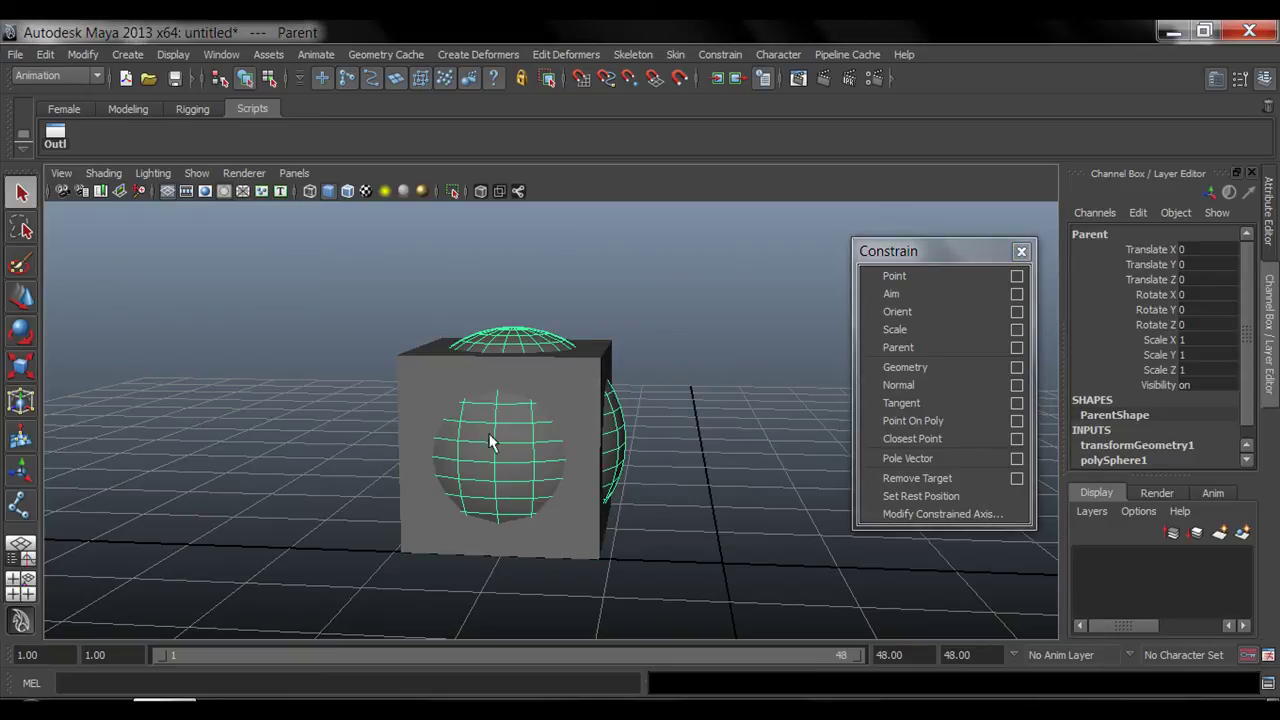
key(w)
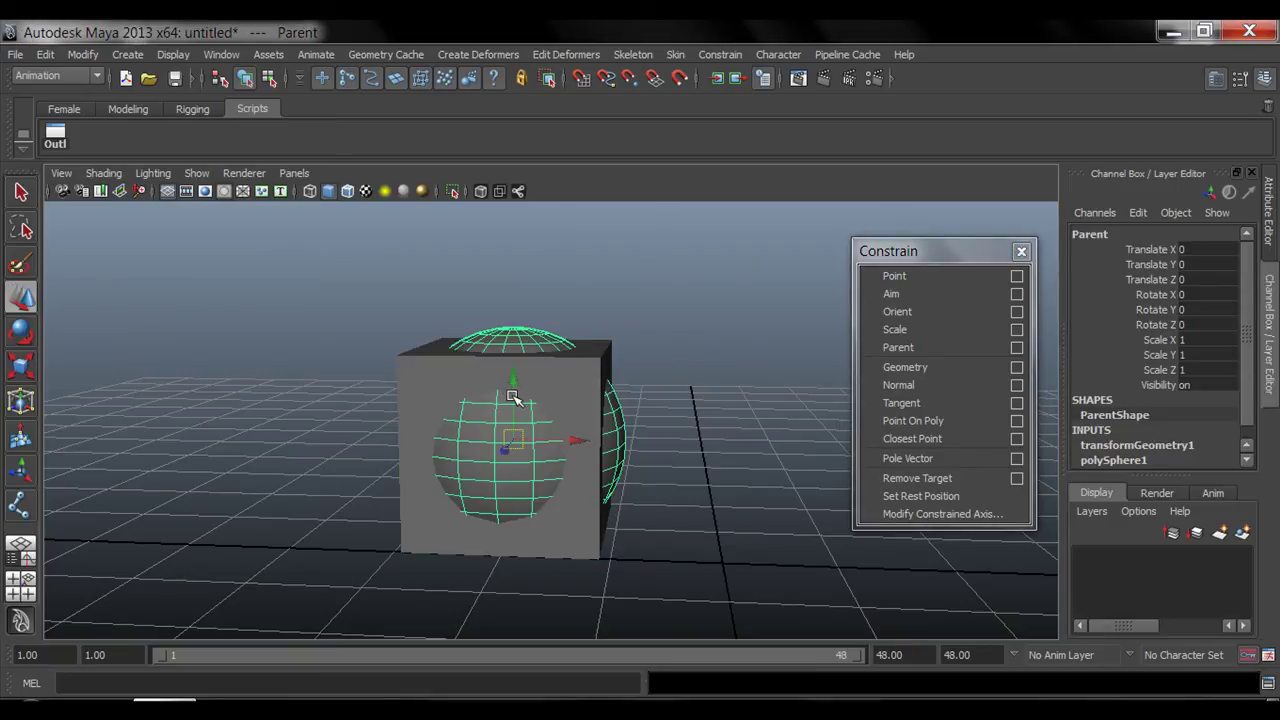
drag(510, 385, 556, 394)
key(ctrl+z)
drag(580, 440, 590, 374)
key(ctrl+z)
key(ctrl+z)
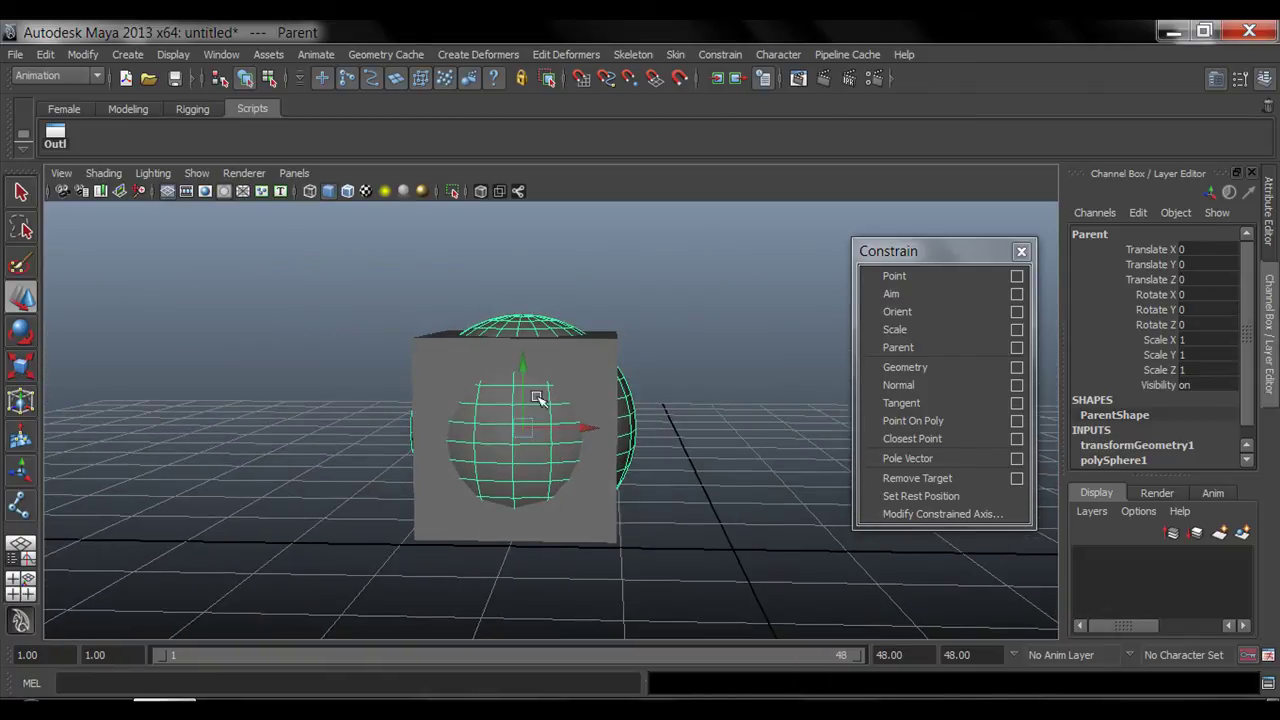
- Compare the Child cube's Translate channels with its Rotate and Scale channels
click(608, 348)
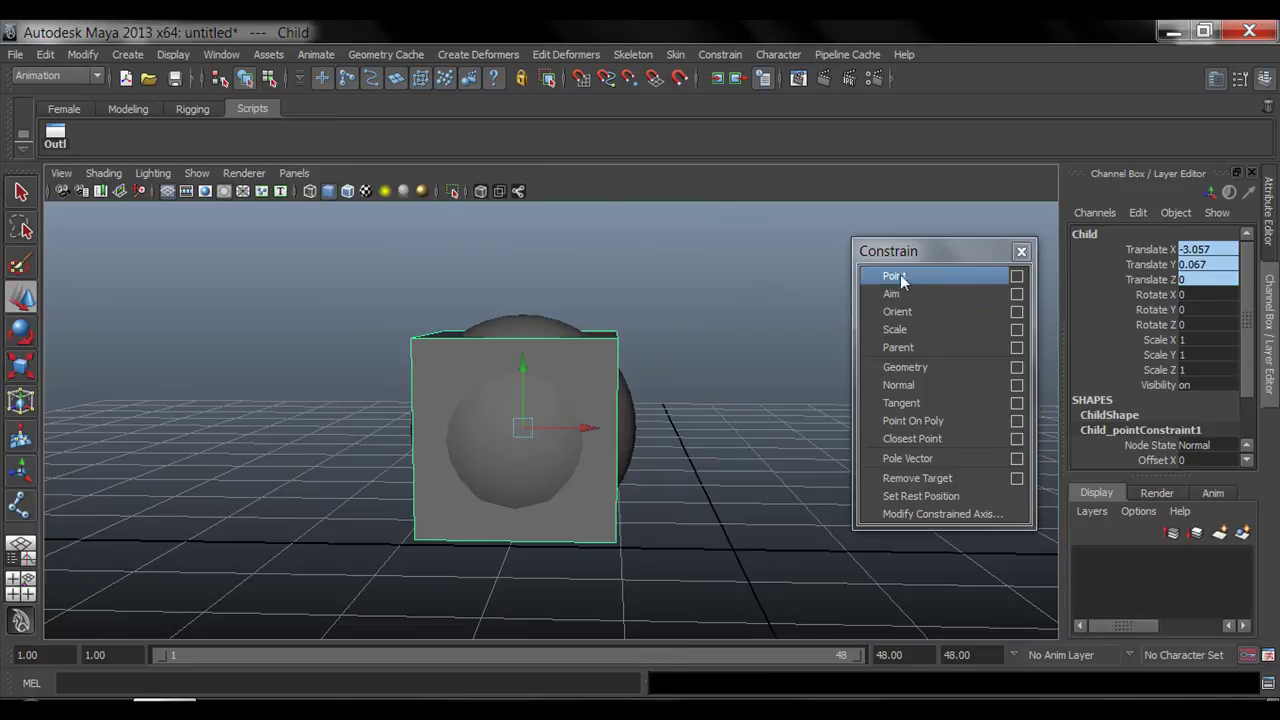
click(1160, 250)
drag(1163, 258, 1160, 280)
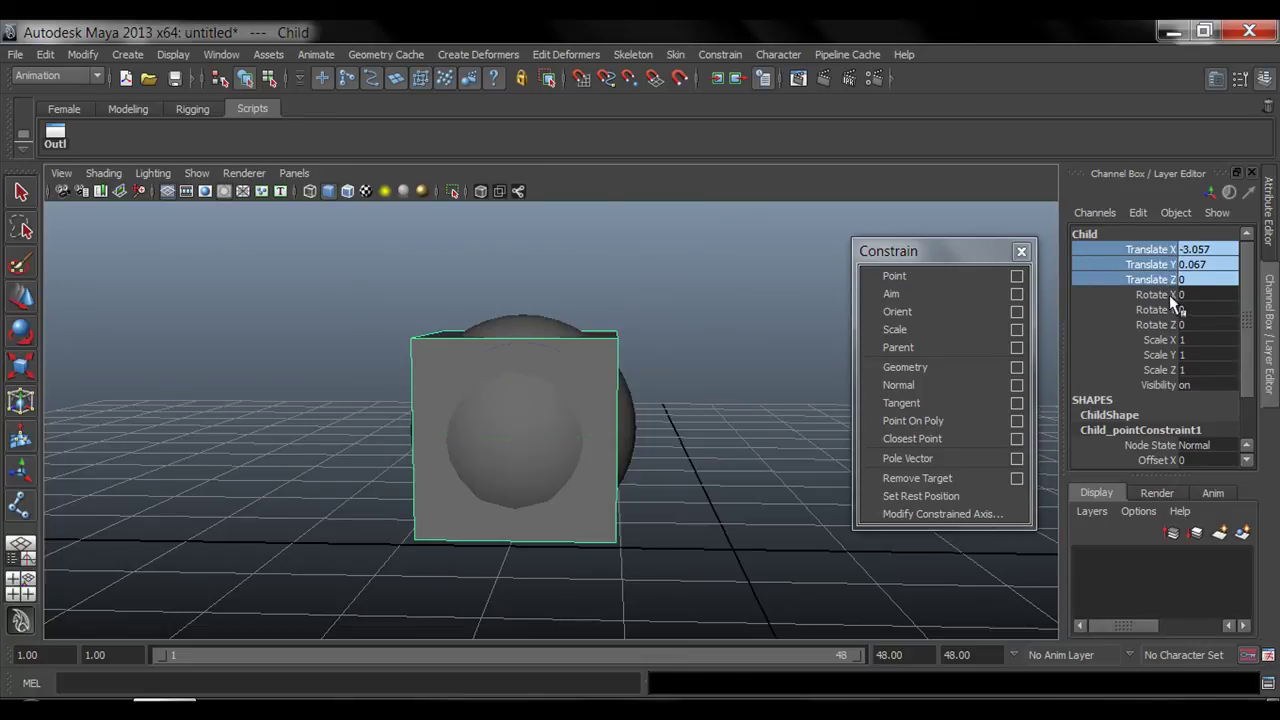
drag(1169, 294, 1165, 372)
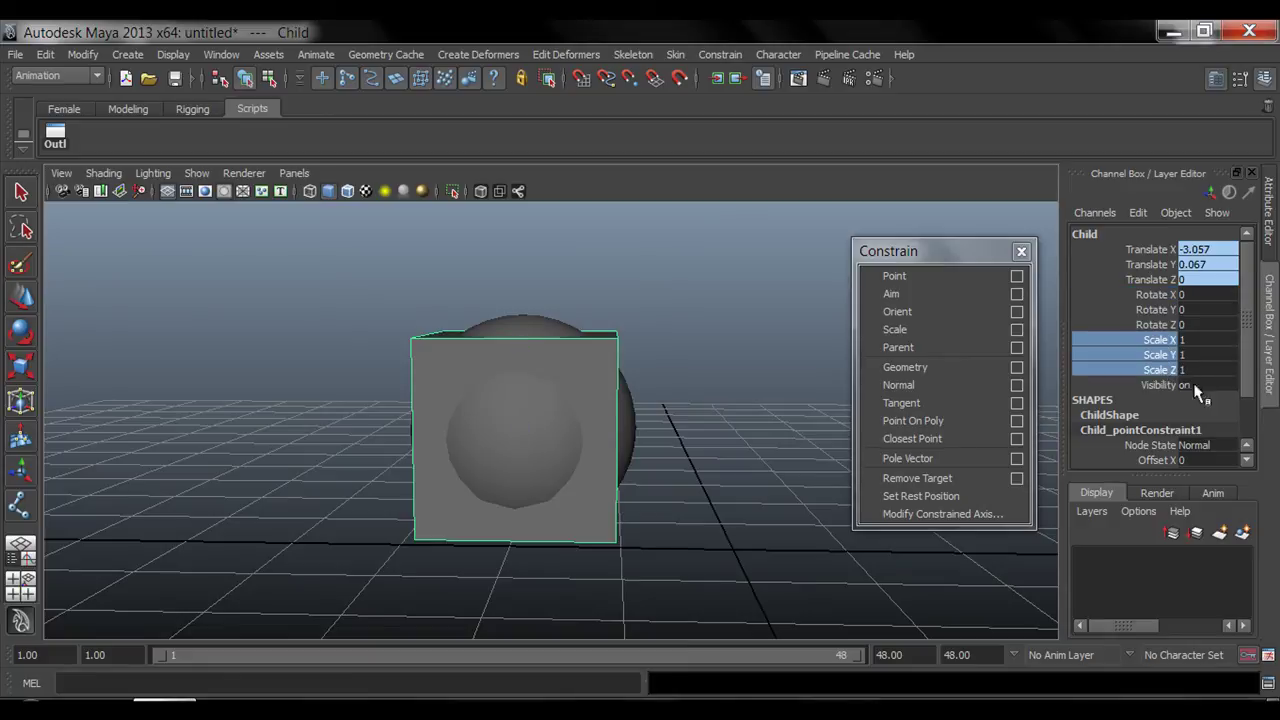
click(1217, 294)
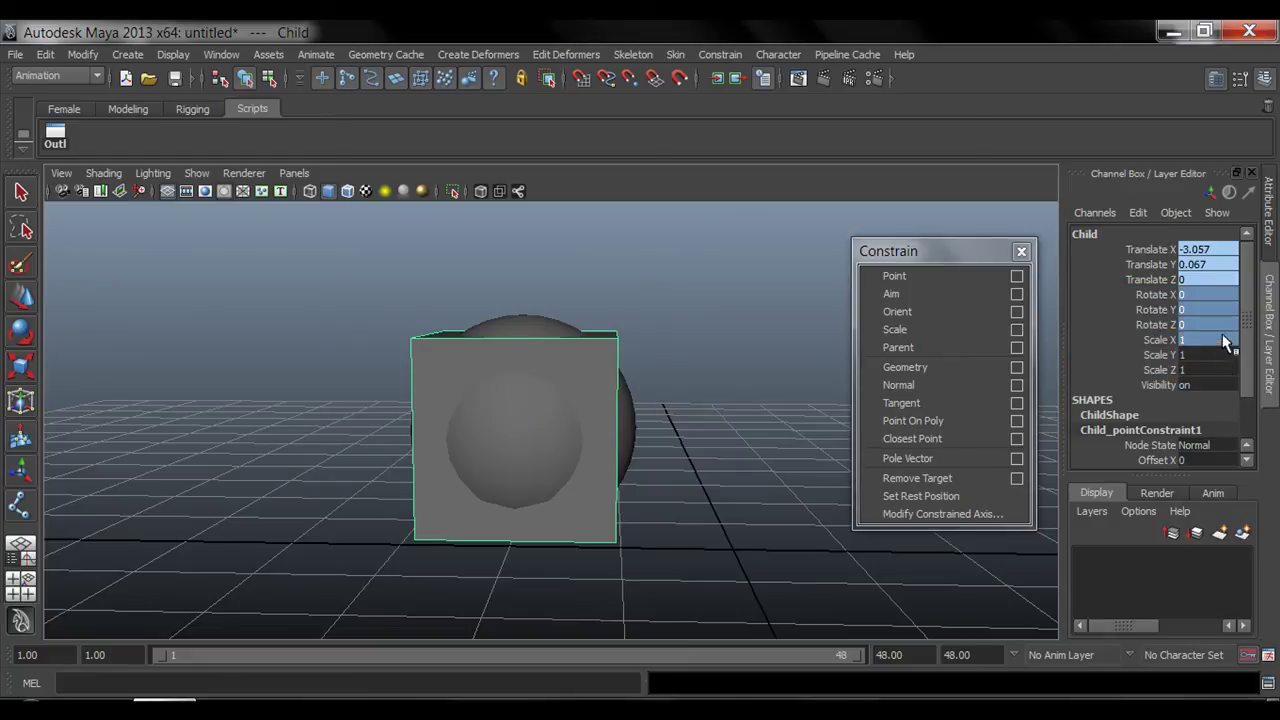
click(1163, 296)
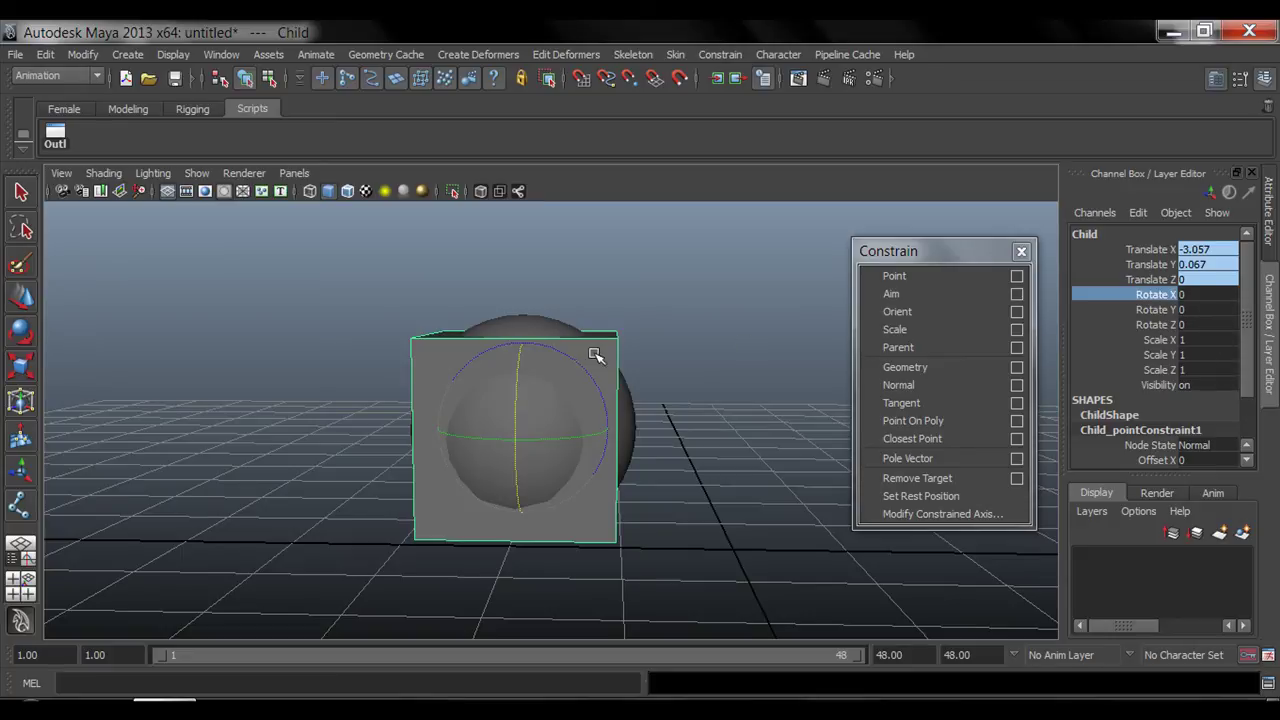
- Try moving the Parent sphere freely in the view, and undo the moves
alt+drag(595, 355, 651, 363)
key(w)
click(489, 339)
drag(512, 440, 585, 445)
key(ctrl+z)
key(ctrl+z)
key(ctrl+z)
key(ctrl+z)
key(ctrl+z)
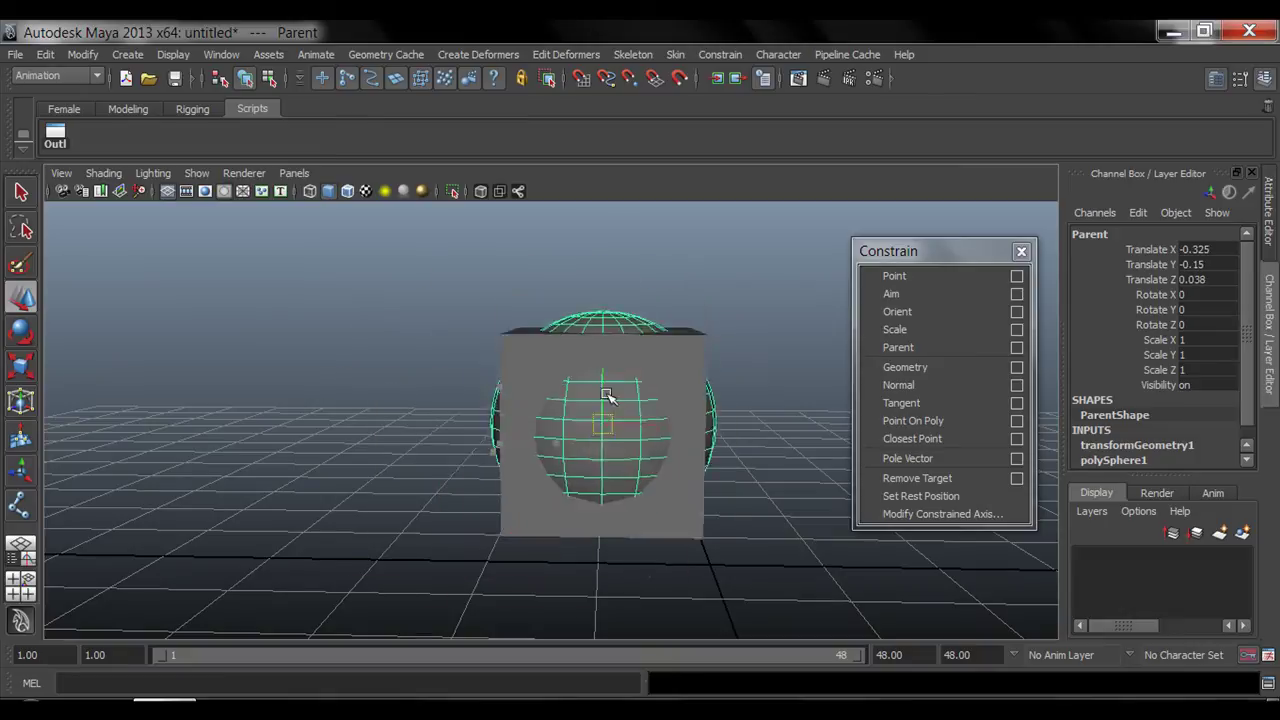
- Try rotating the Parent sphere once more, and undo the rotation
key(e)
drag(527, 404, 575, 428)
key(ctrl+z)
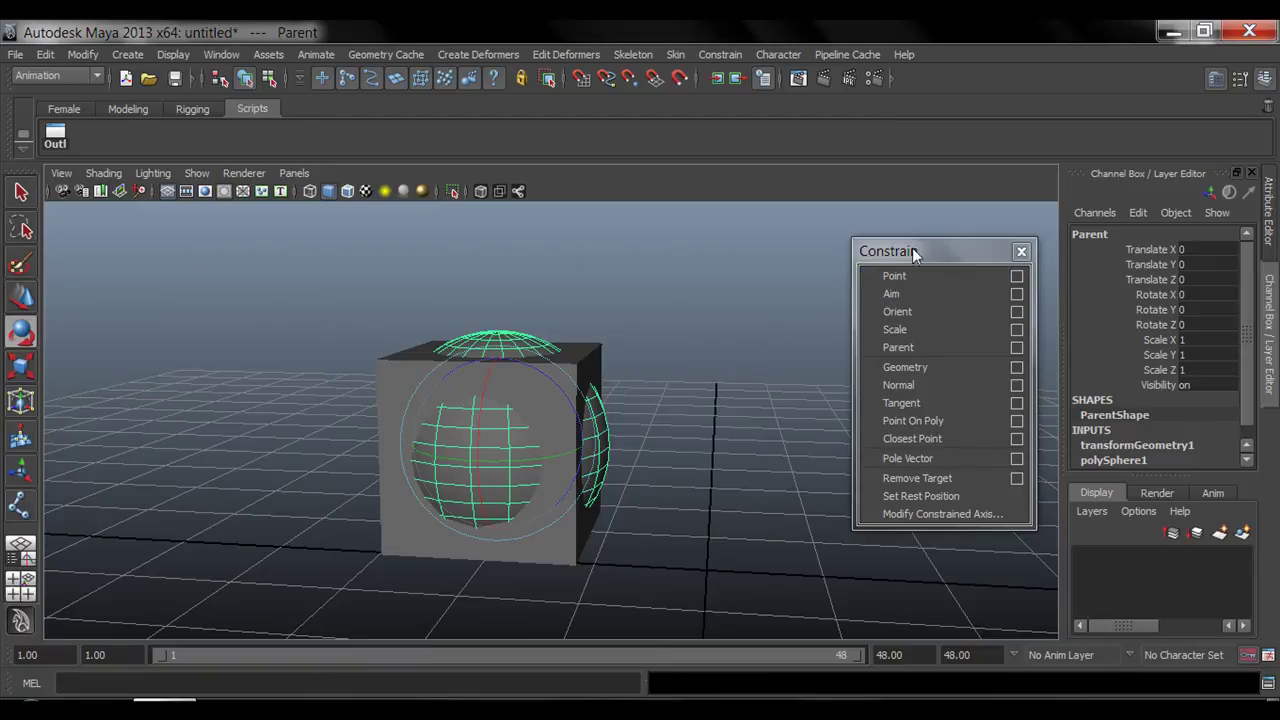
- Reselect the Parent sphere and review the Point constraint options, closing them without applying anything
click(683, 343)
alt+drag(608, 394, 583, 434)
alt+drag(714, 437, 648, 478)
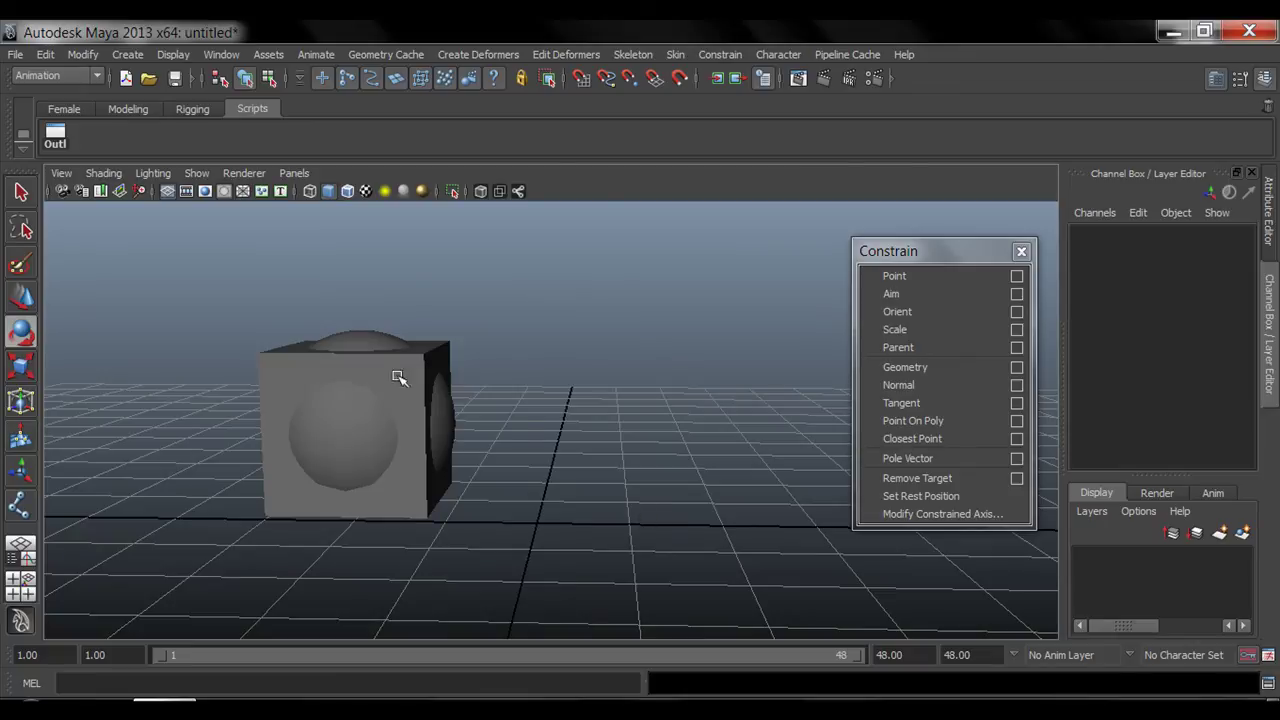
click(350, 428)
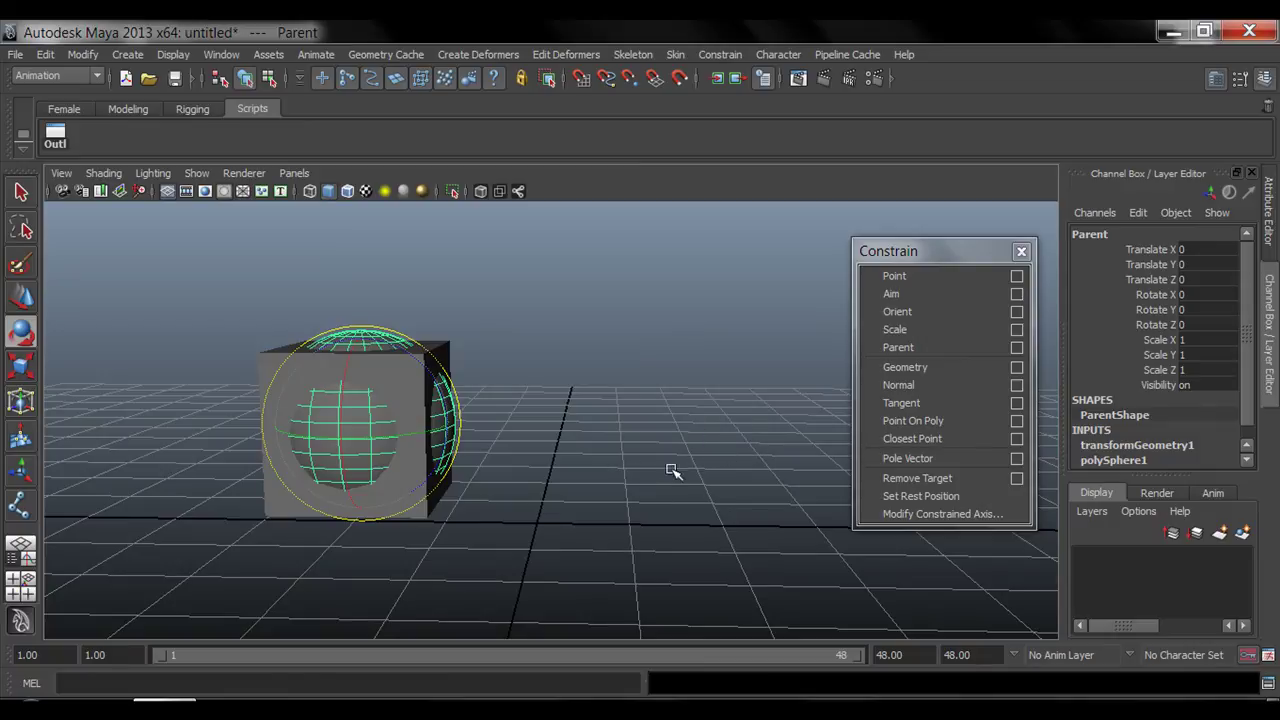
key(q)
click(615, 448)
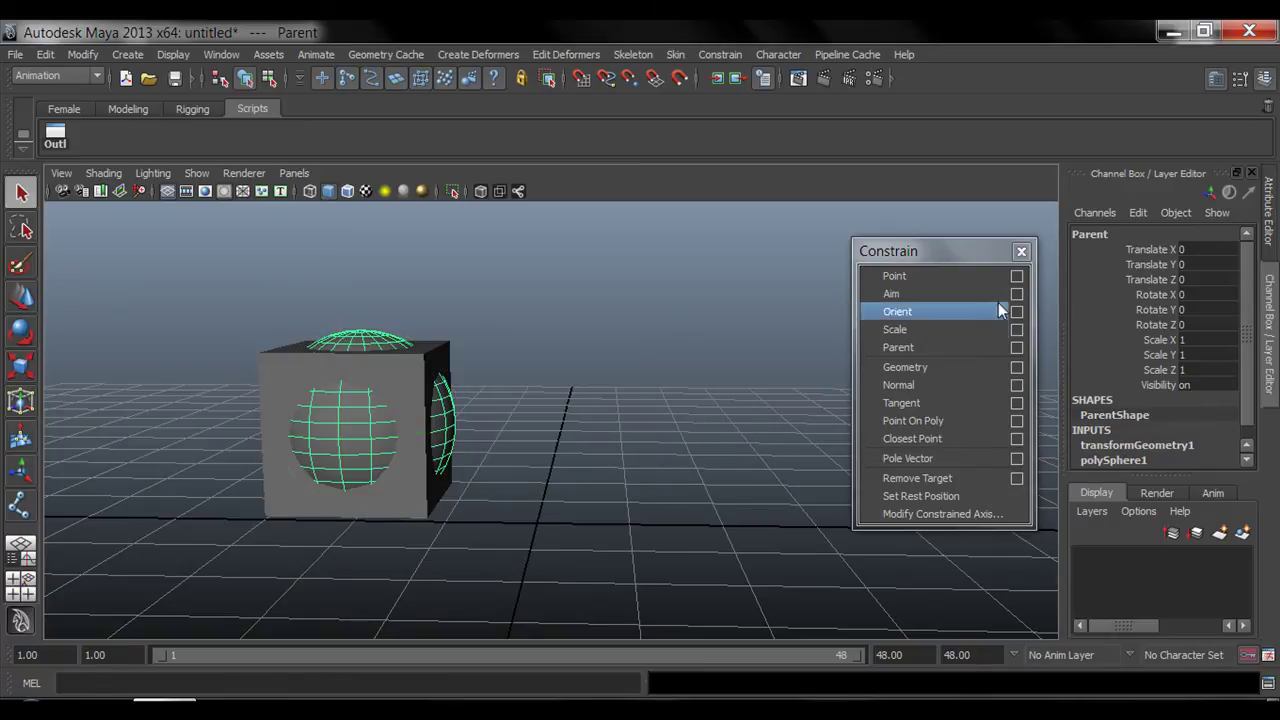
click(1015, 278)
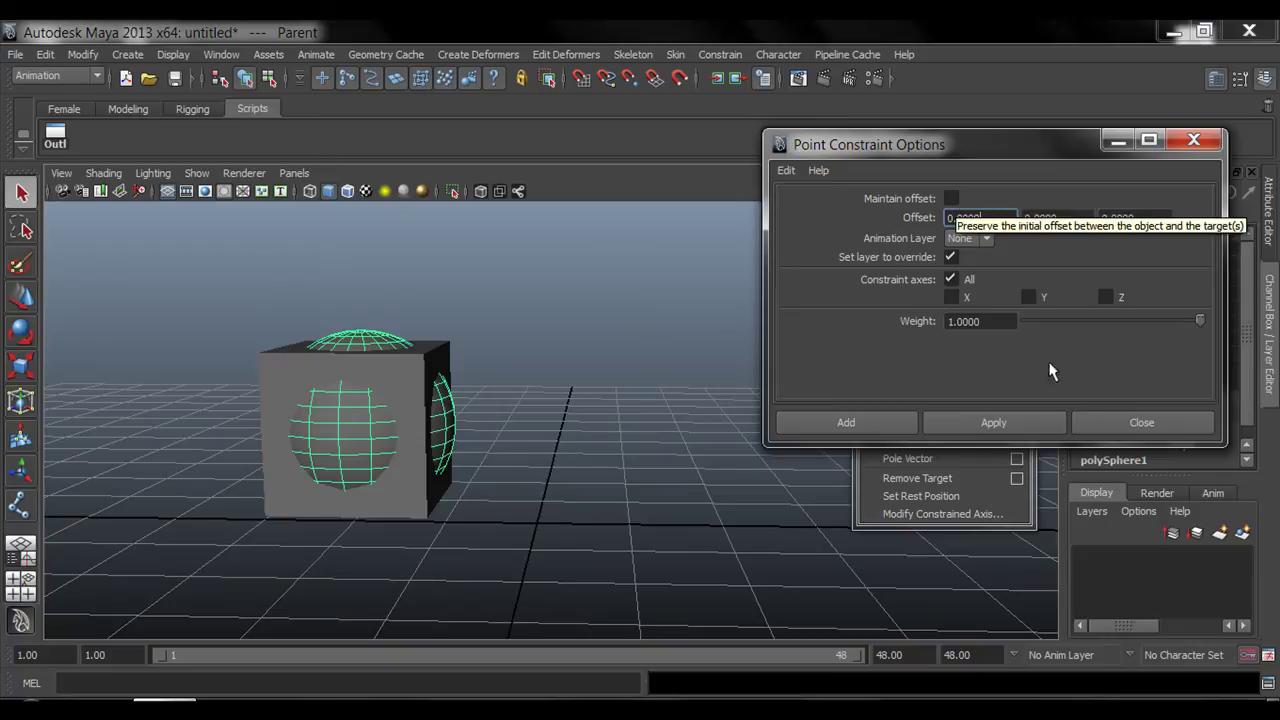
click(1128, 422)
- Try to detach the Child cube from the Parent sphere with Unparent
alt+drag(471, 441, 499, 420)
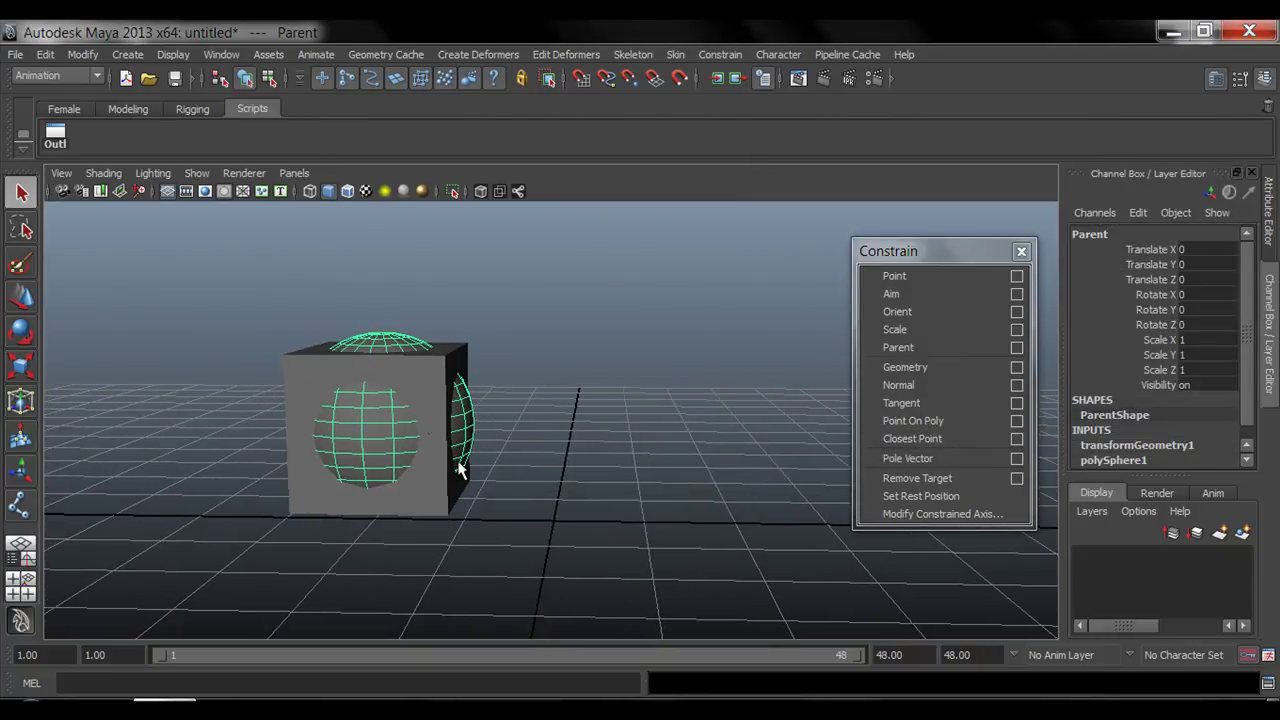
click(458, 358)
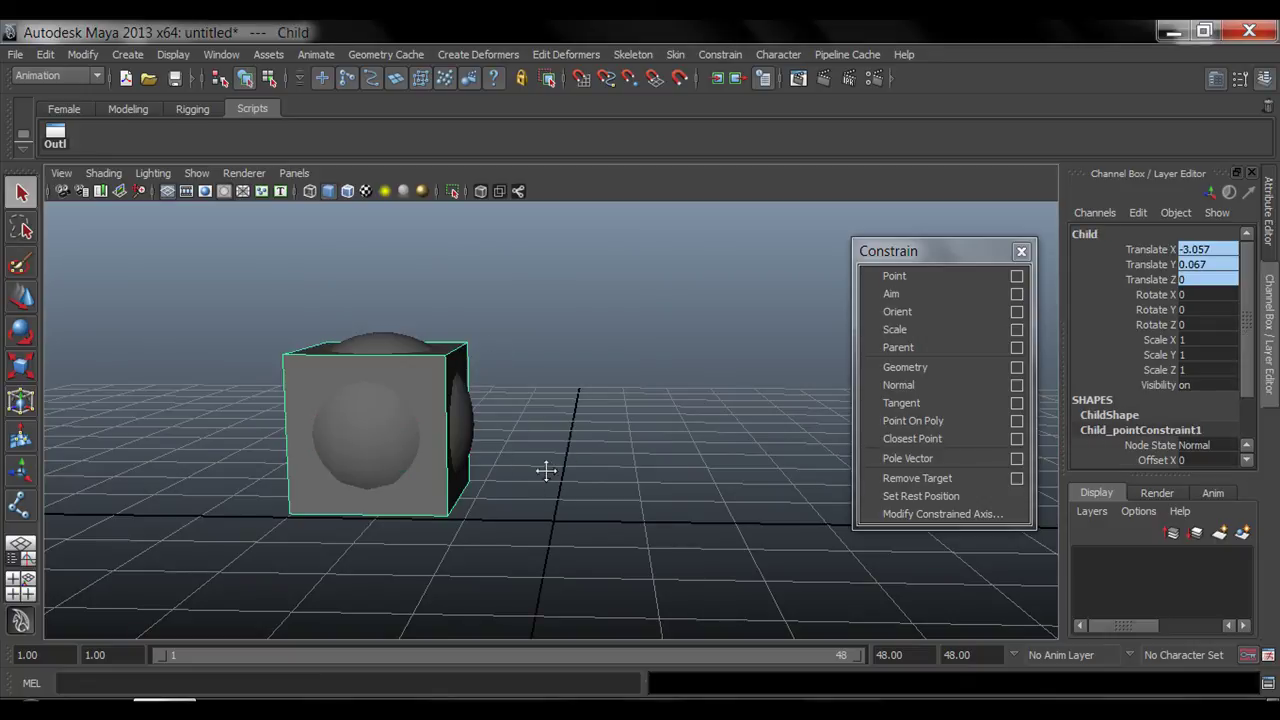
alt+middle_drag(546, 471, 540, 469)
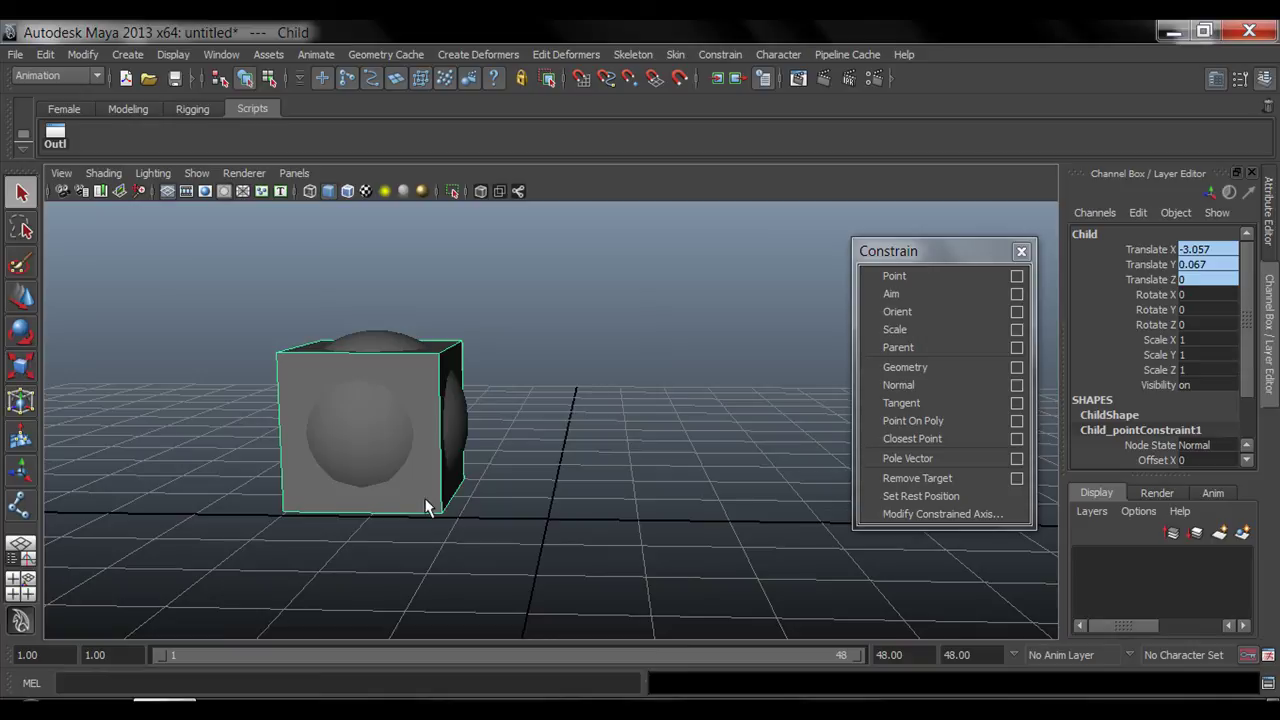
click(45, 54)
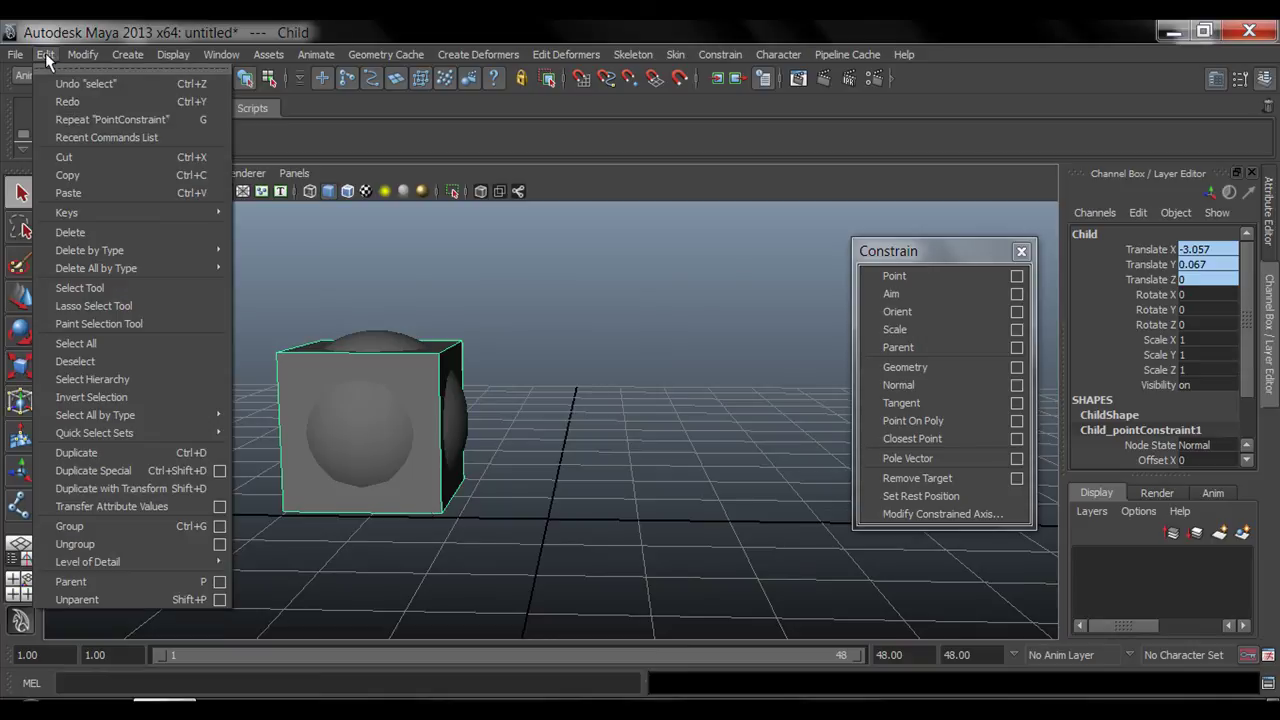
click(98, 600)
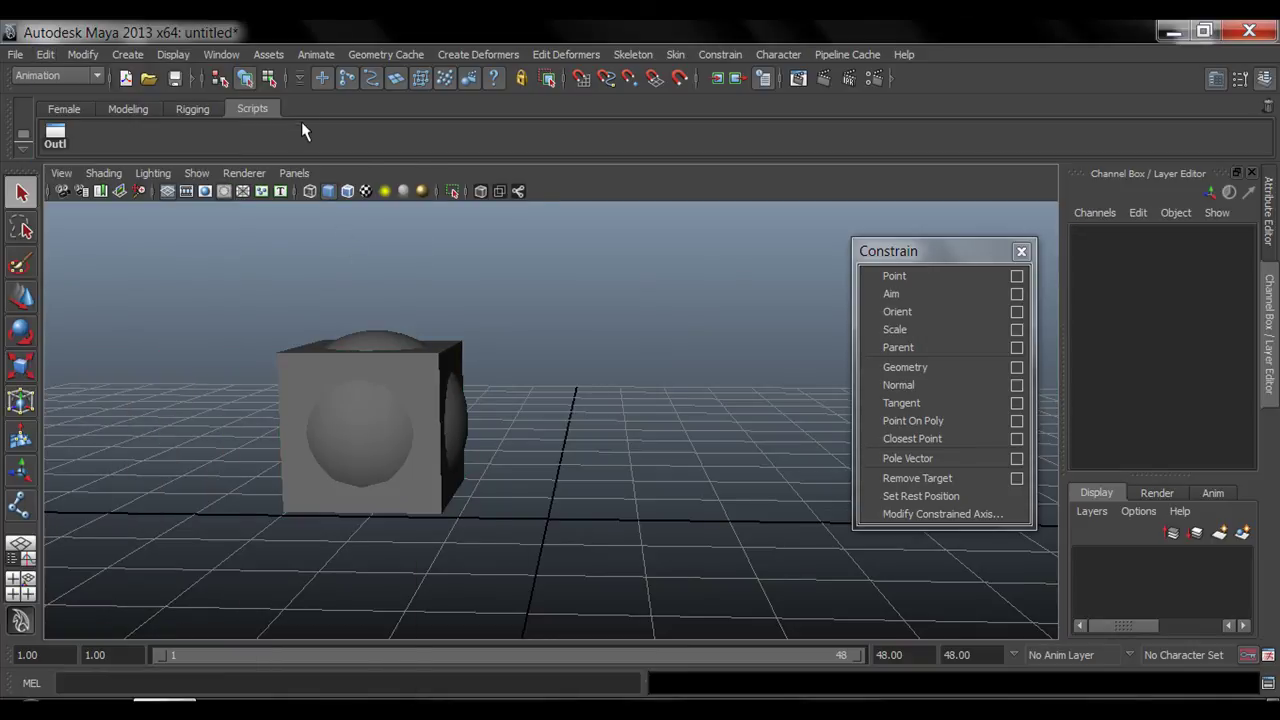
- Open the Outliner and make it list all objects in the scene
click(430, 371)
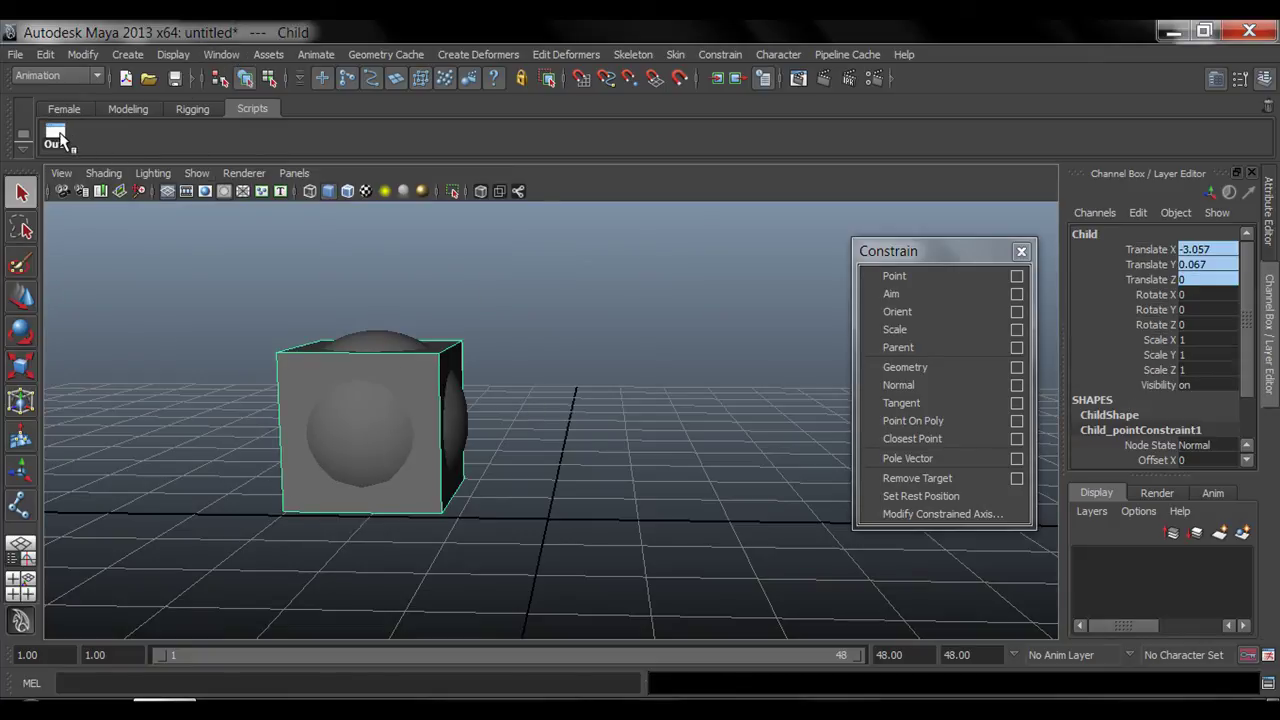
click(220, 54)
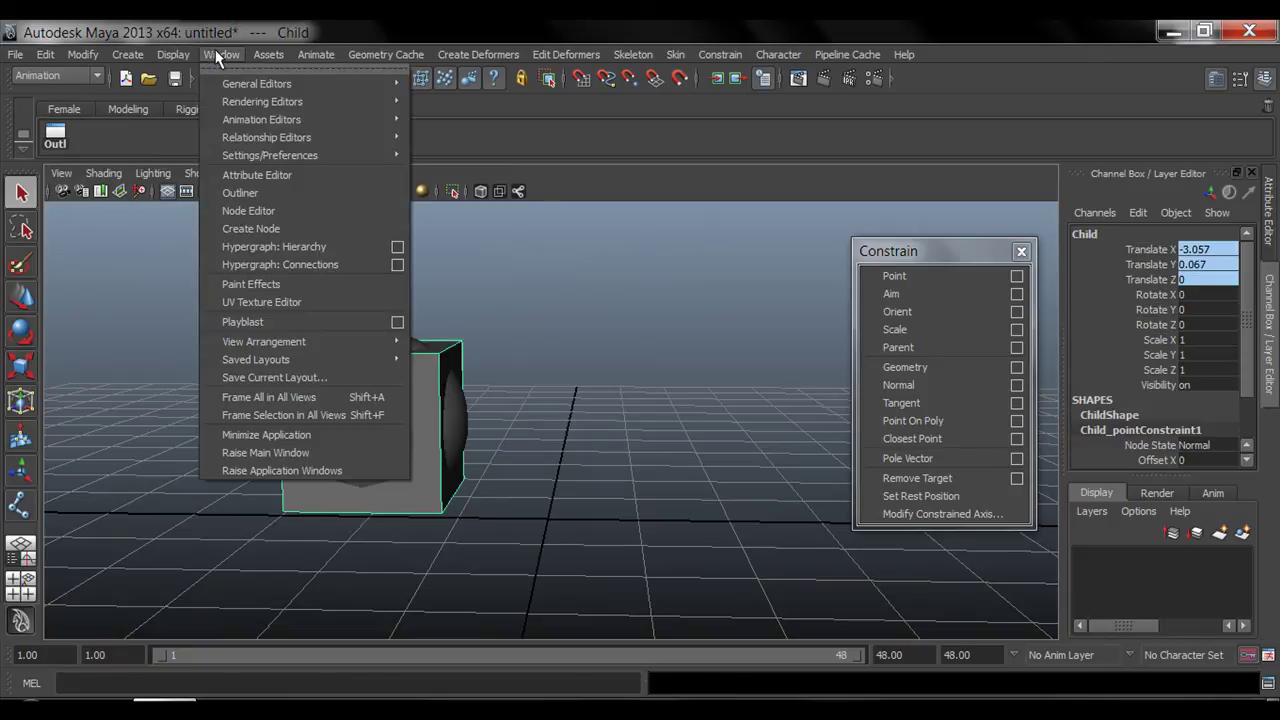
click(240, 193)
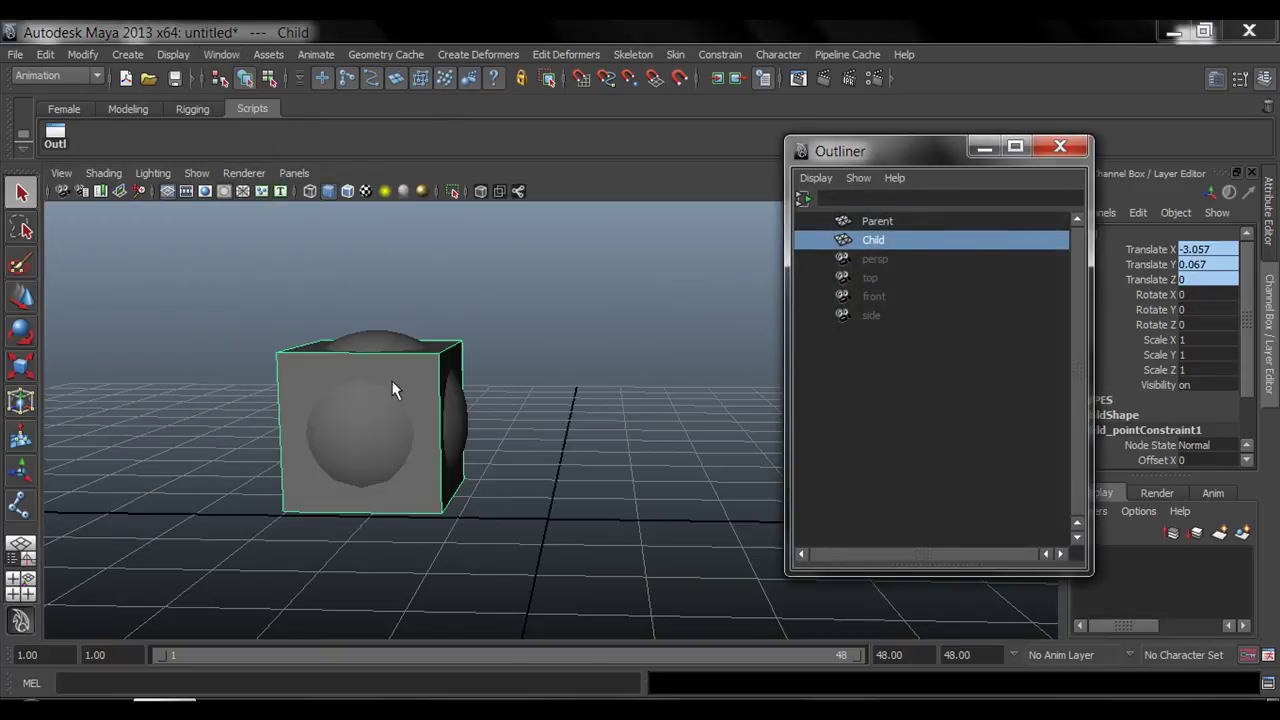
click(390, 342)
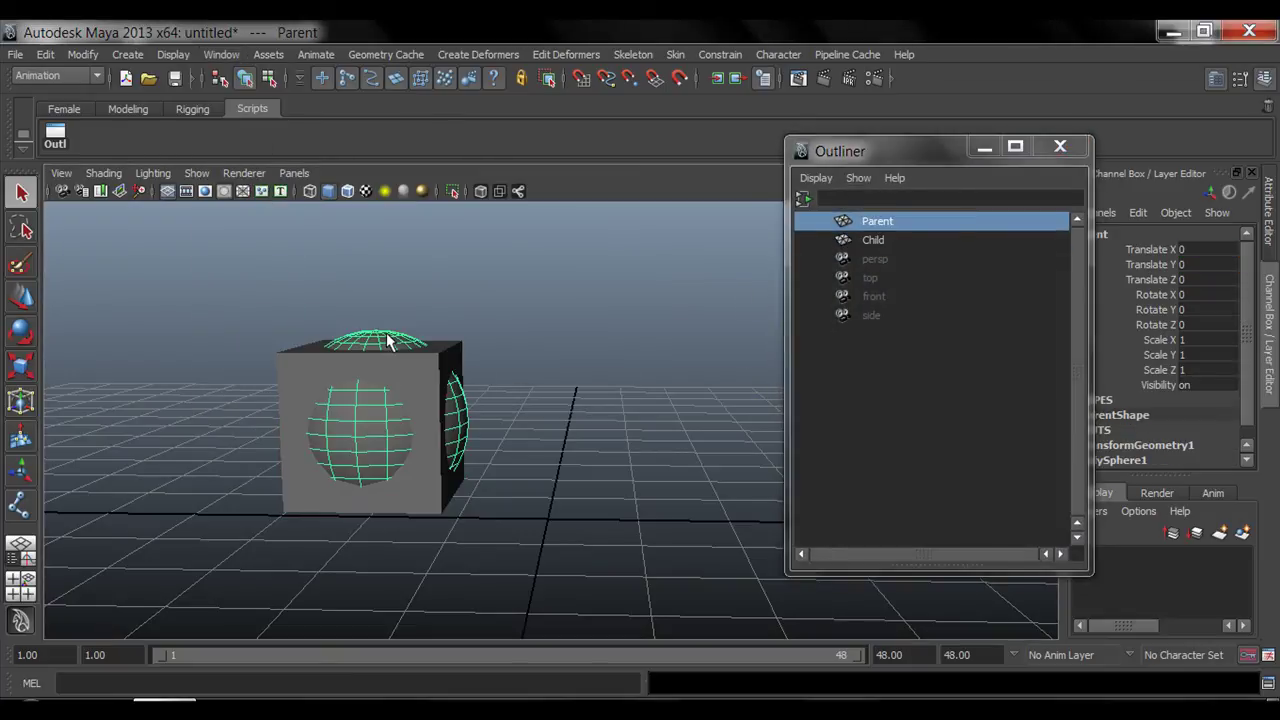
click(862, 181)
click(902, 265)
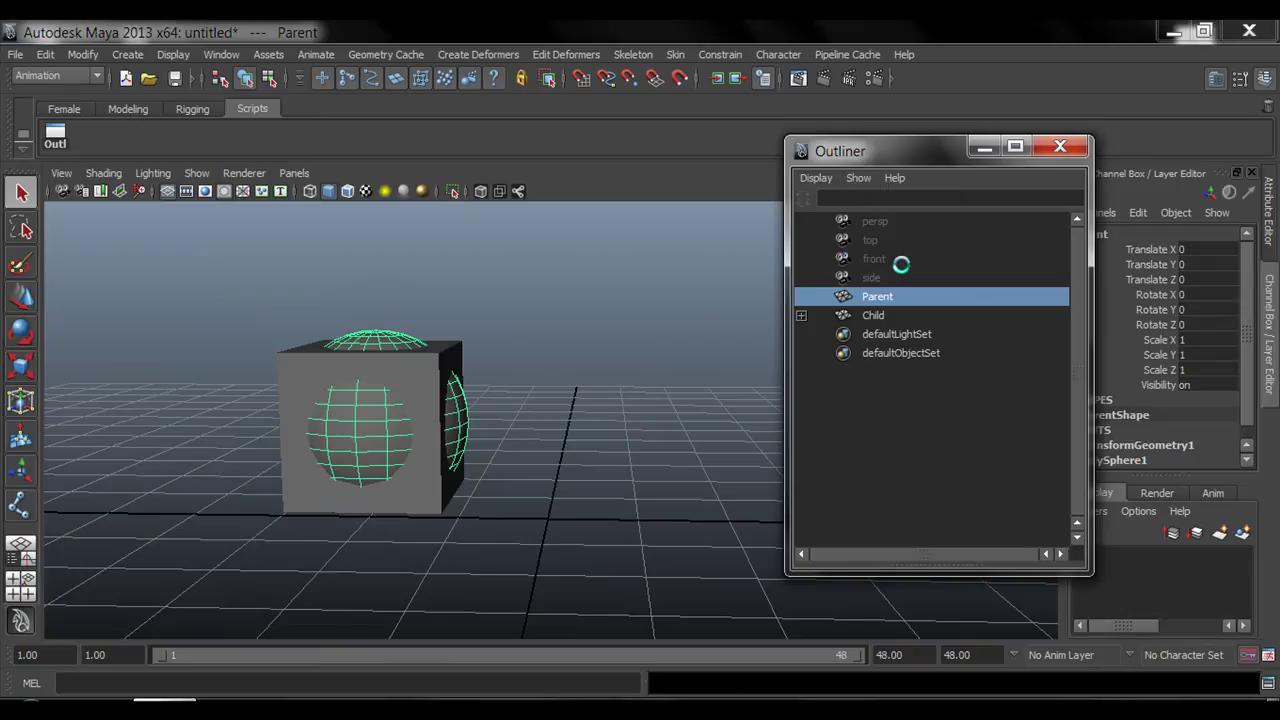
- Expand the Child entry in the Outliner and delete Child_pointConstraint1 beneath it
click(887, 317)
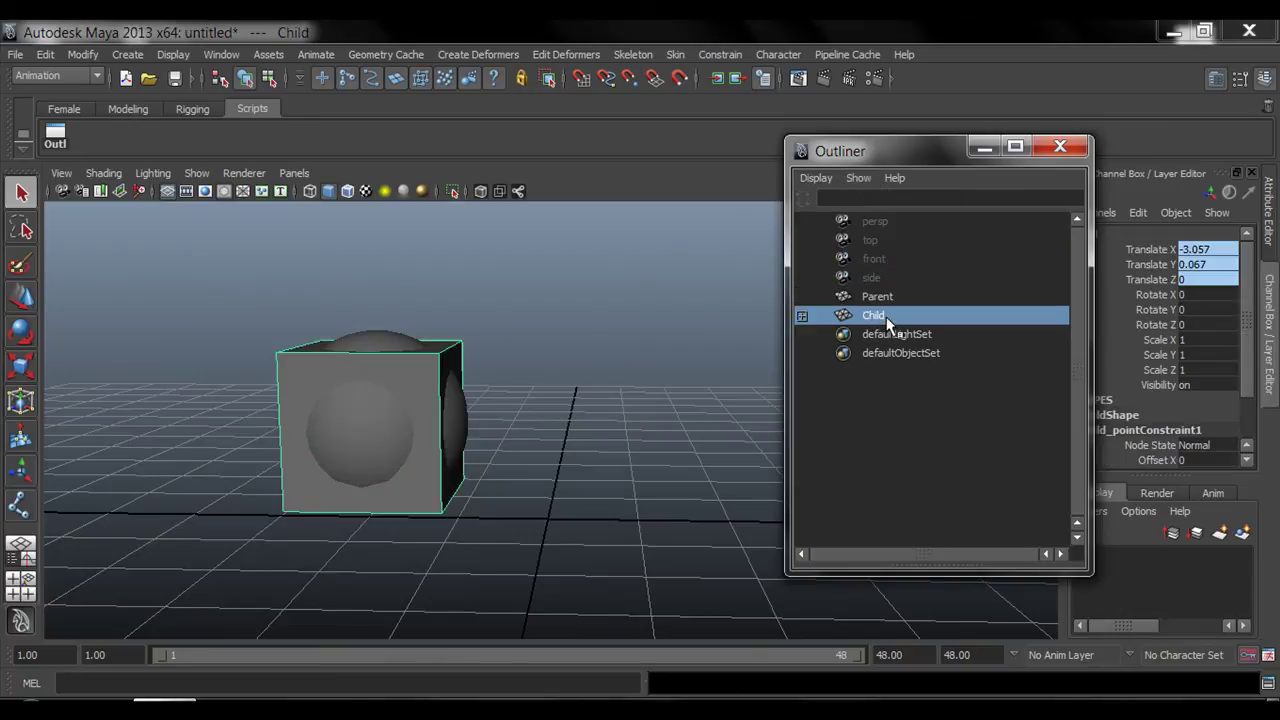
click(802, 316)
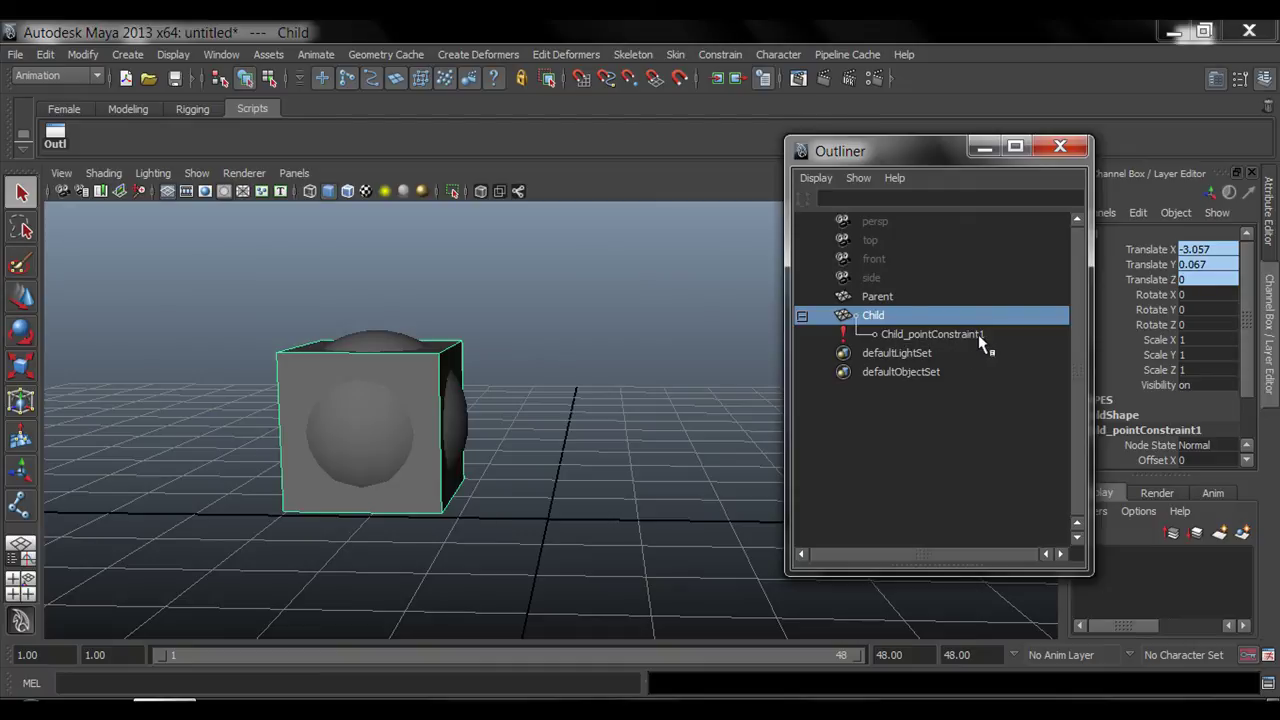
drag(902, 154, 593, 179)
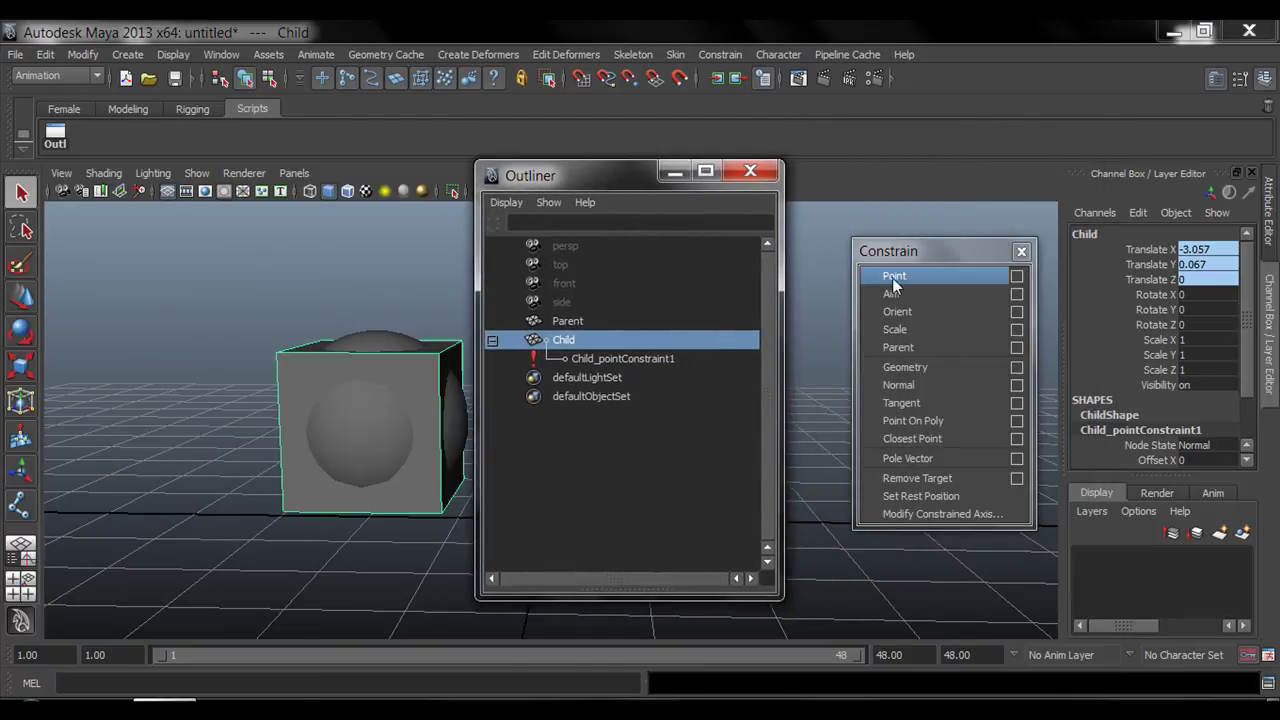
click(592, 361)
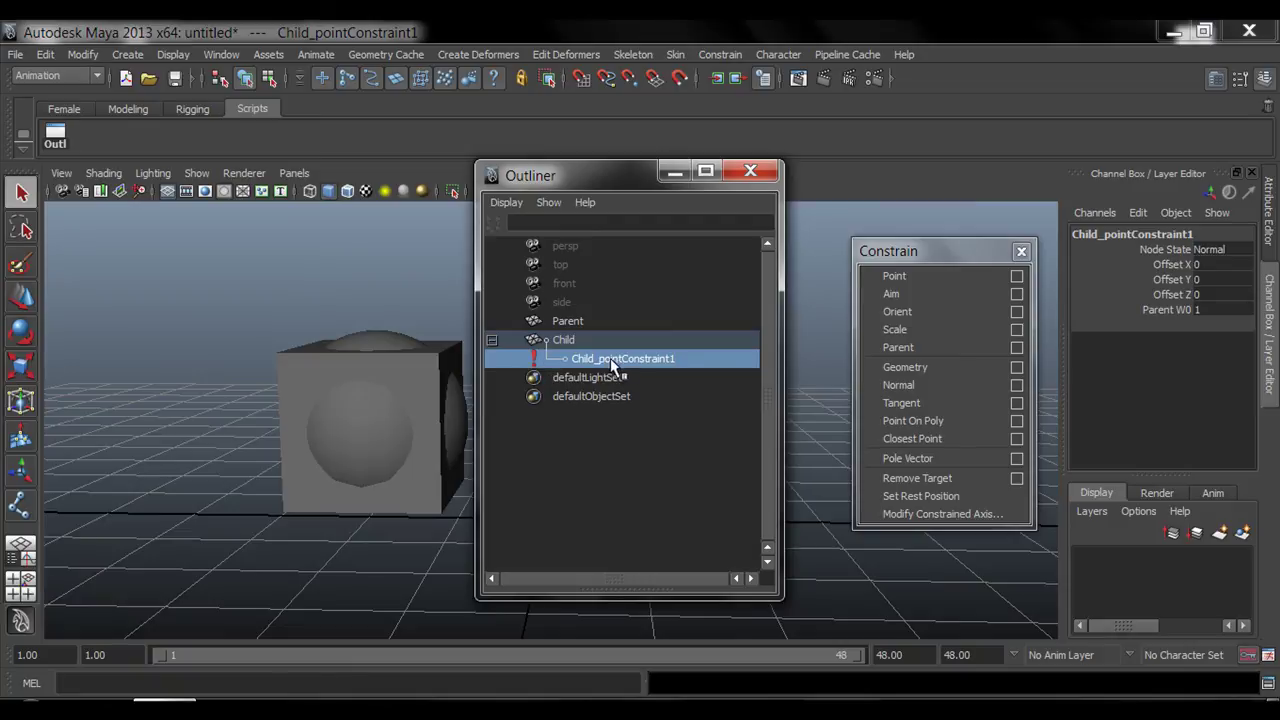
key(Delete)
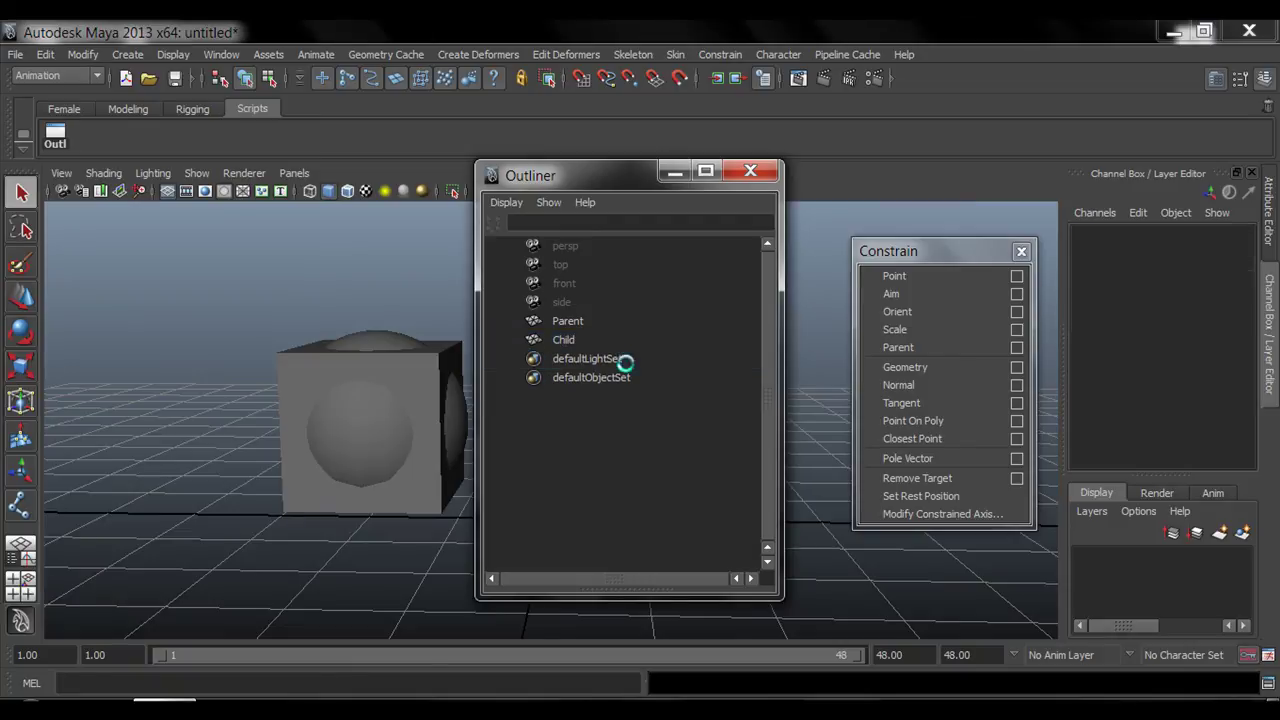
- Try moving the Parent sphere without the constraint, and undo the move
drag(613, 184, 959, 199)
click(379, 340)
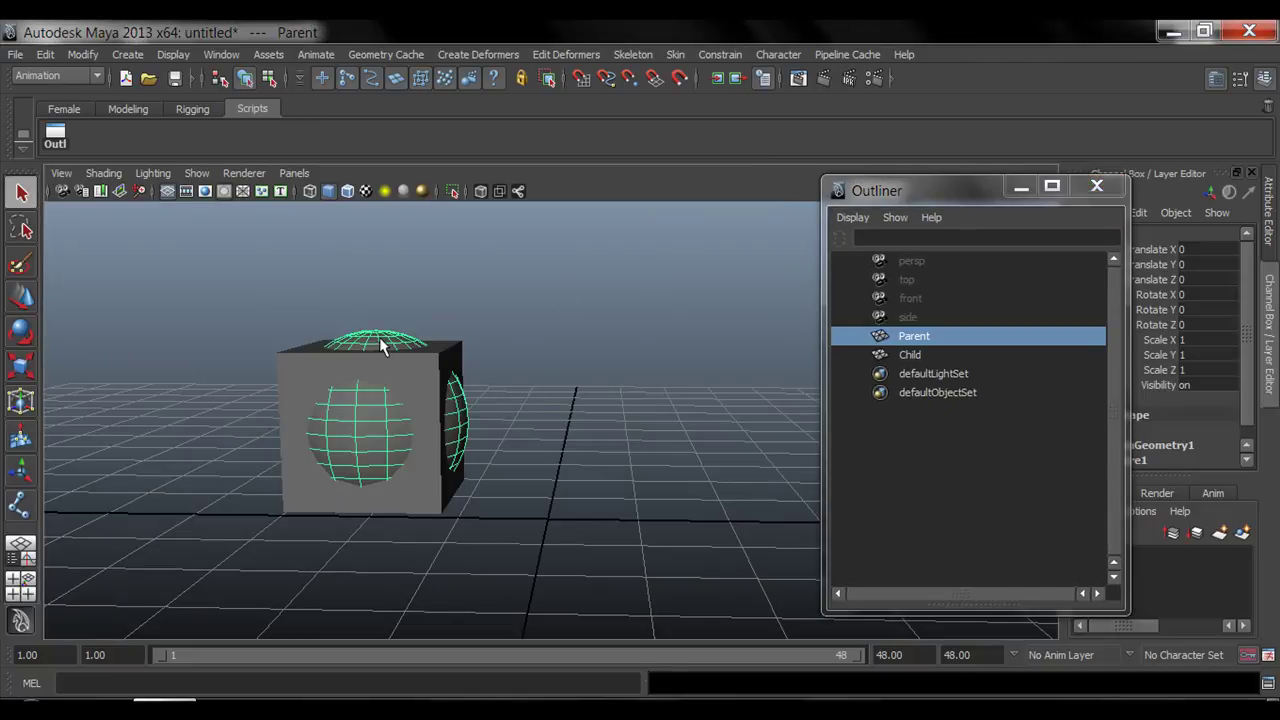
key(w)
drag(377, 415, 480, 330)
key(ctrl+z)
key(ctrl+z)
- Set the Child cube's Translate X and Translate Y to 0
click(432, 508)
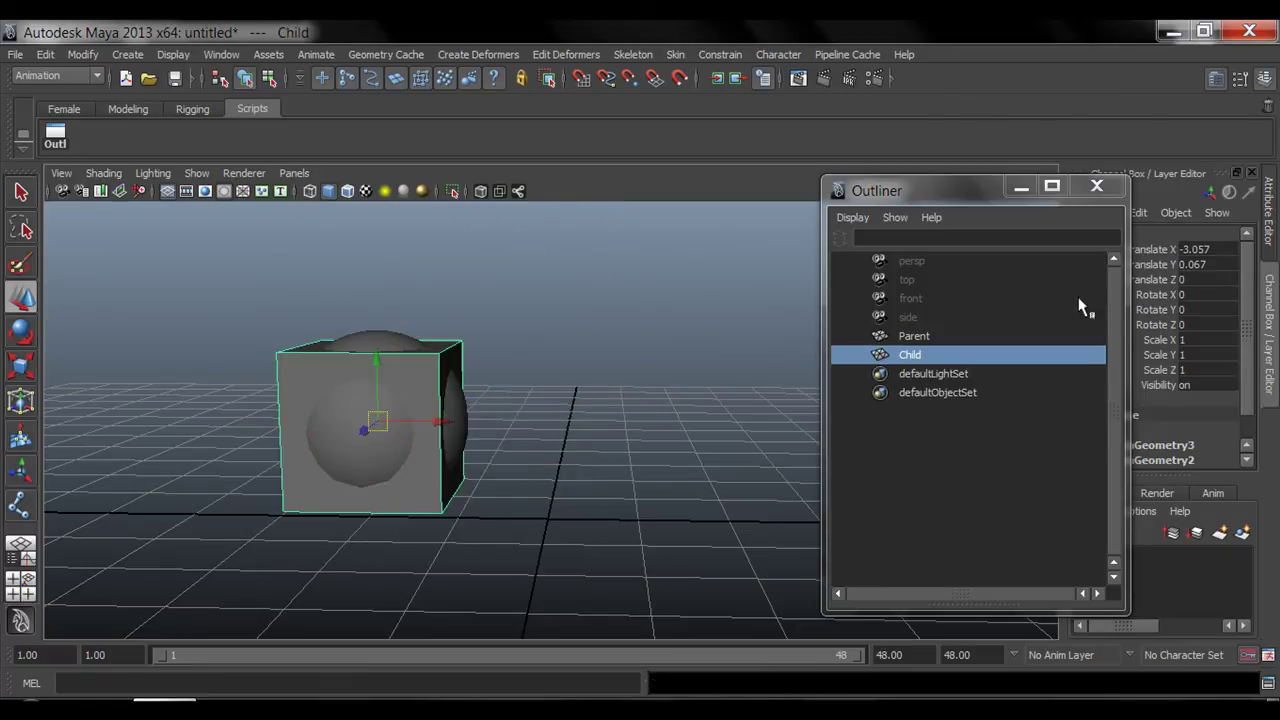
drag(968, 184, 892, 181)
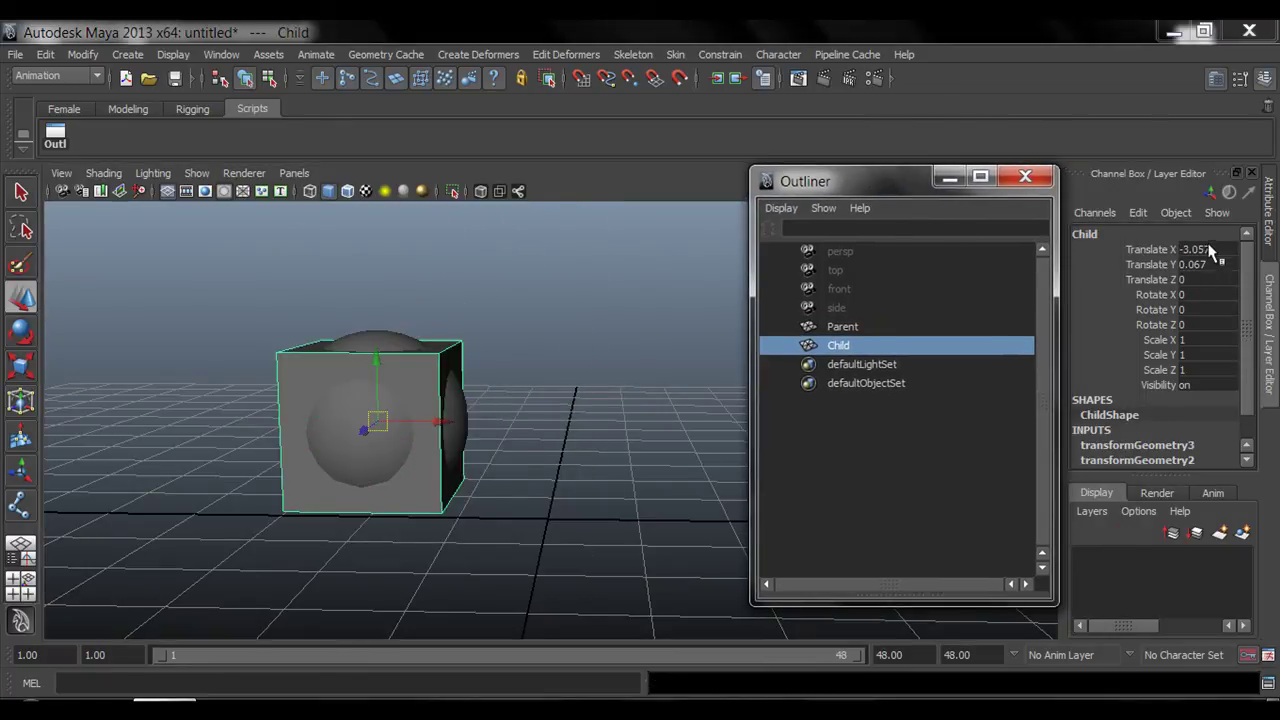
drag(1210, 250, 1205, 265)
text(0)
key(Return)
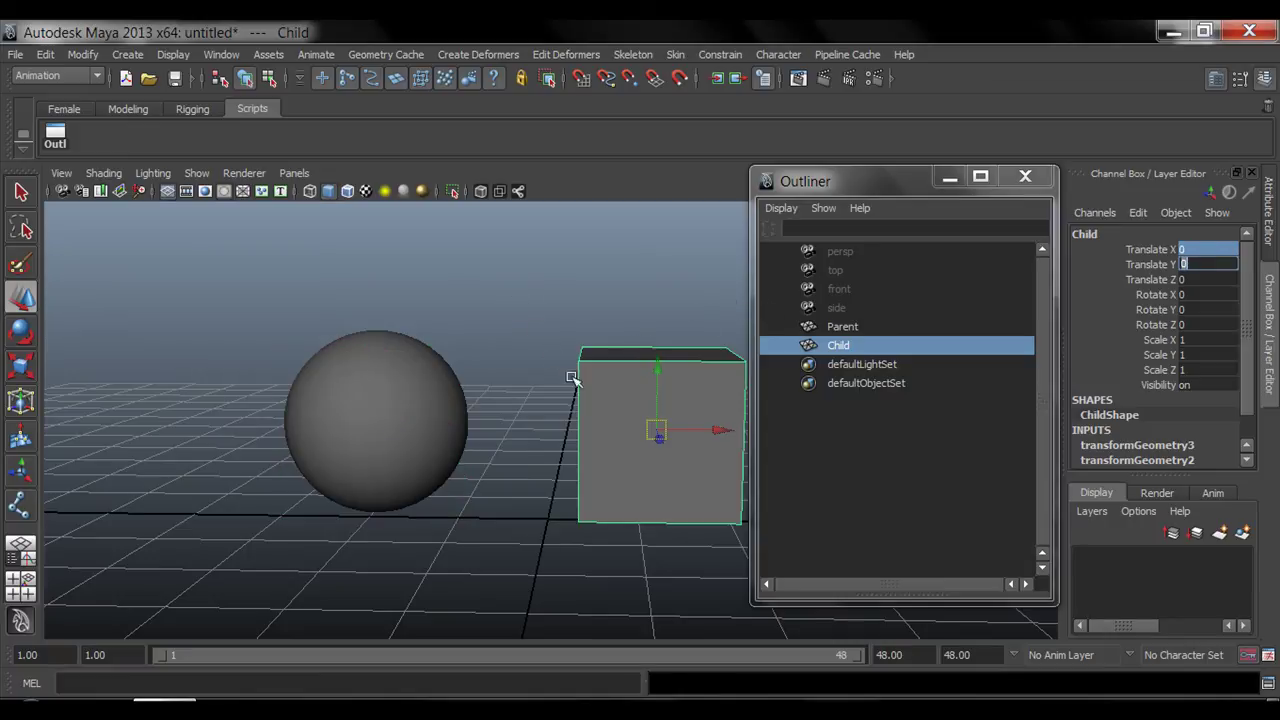
- Close the Outliner and clear the selection
alt+drag(571, 378, 533, 445)
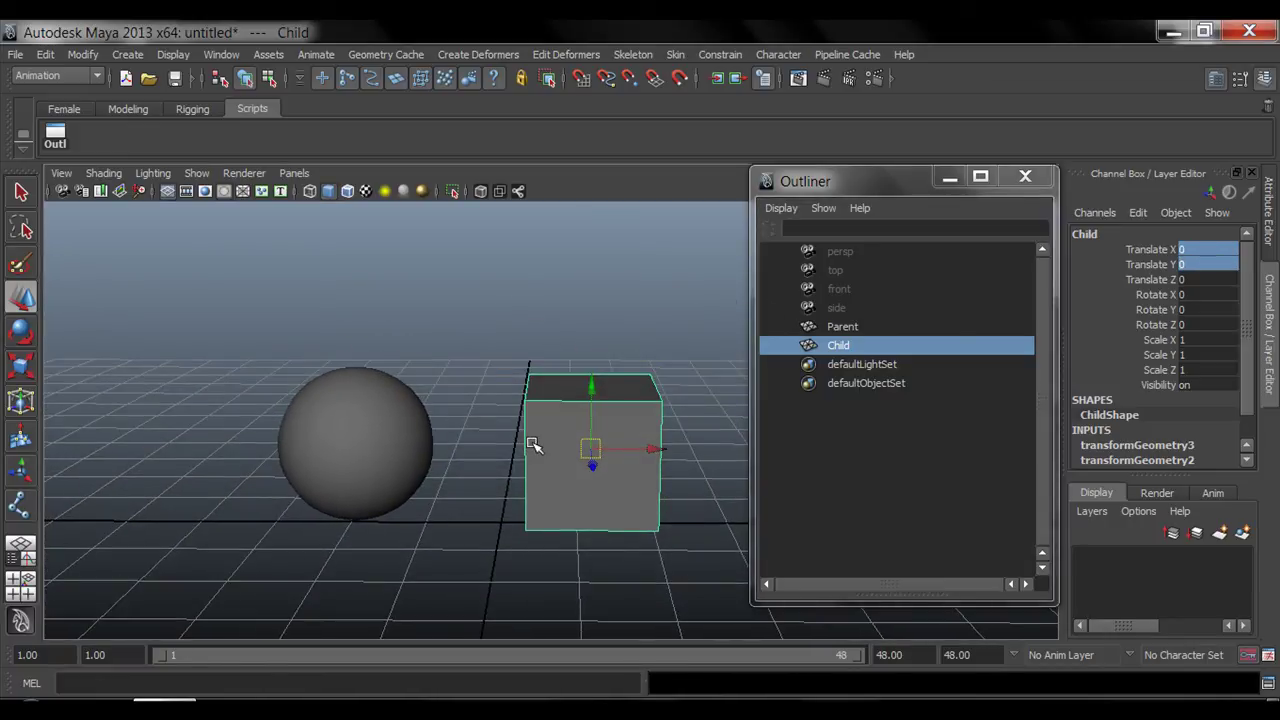
click(1025, 176)
key(q)
click(623, 307)
alt+drag(639, 411, 641, 448)
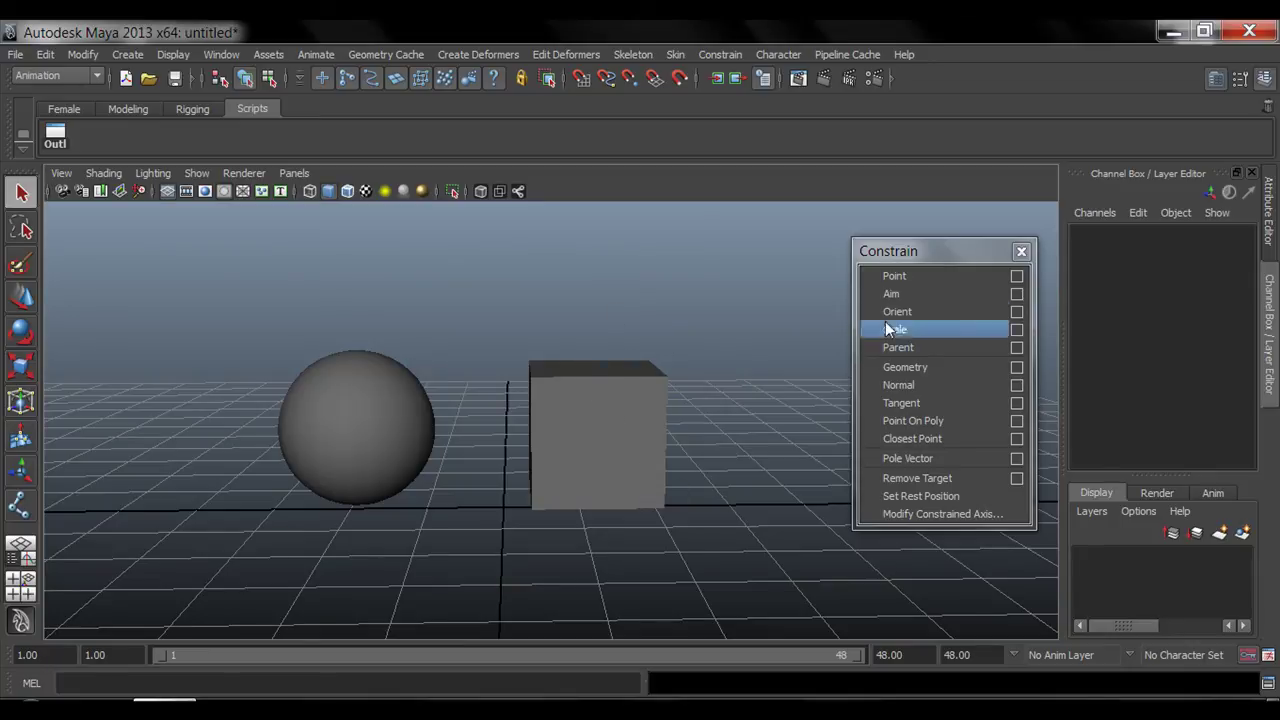
- Point-constrain the Child cube to the Parent sphere with Maintain offset enabled on all axes
click(1018, 276)
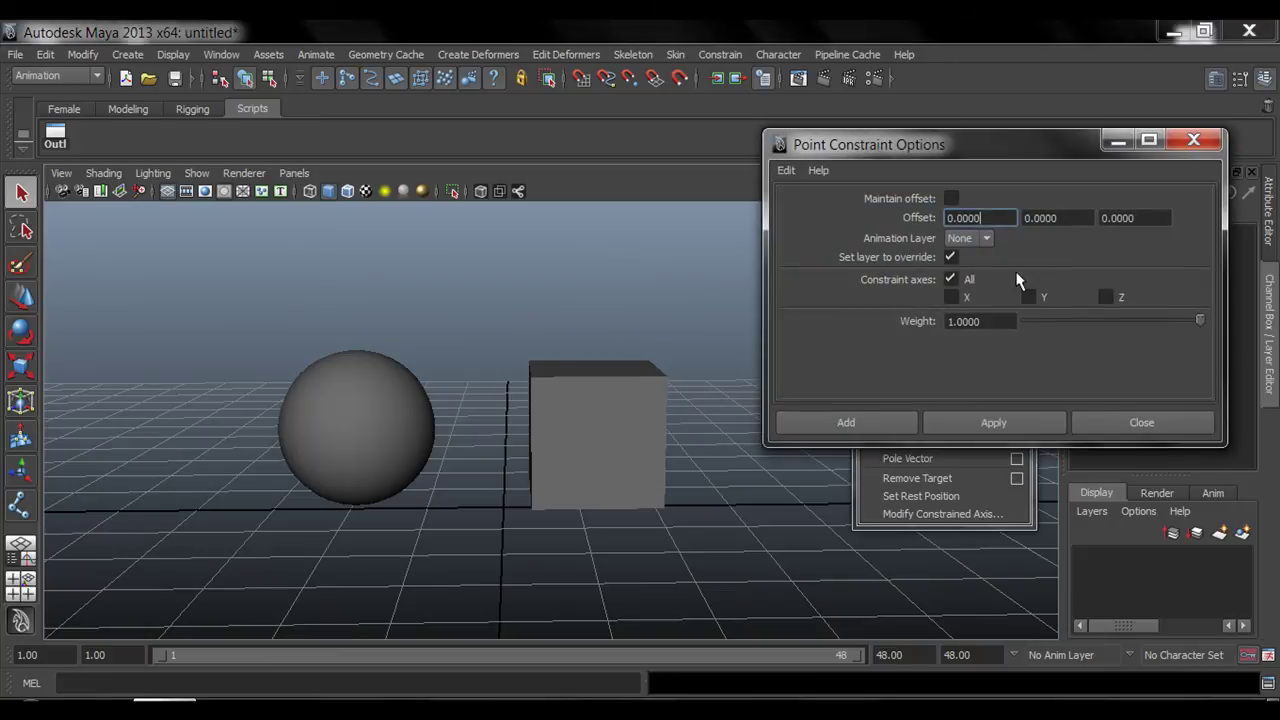
click(951, 199)
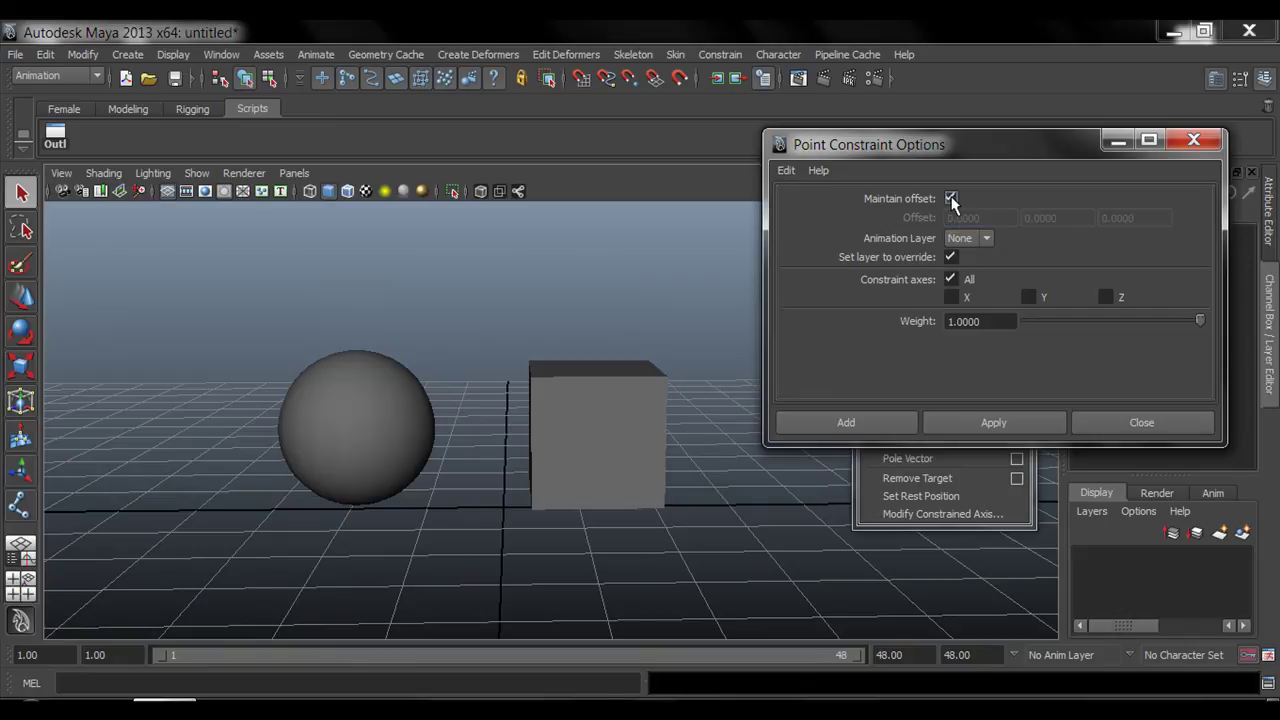
click(356, 418)
shift+click(608, 418)
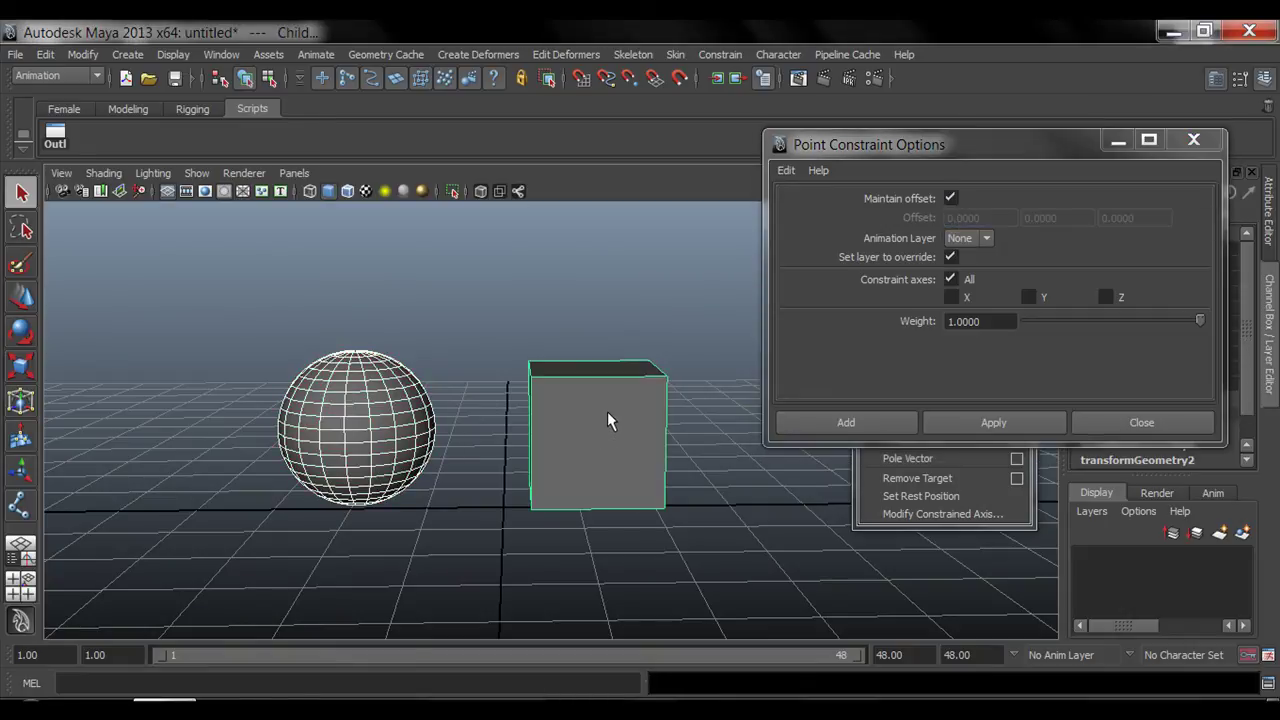
click(1008, 421)
click(1104, 424)
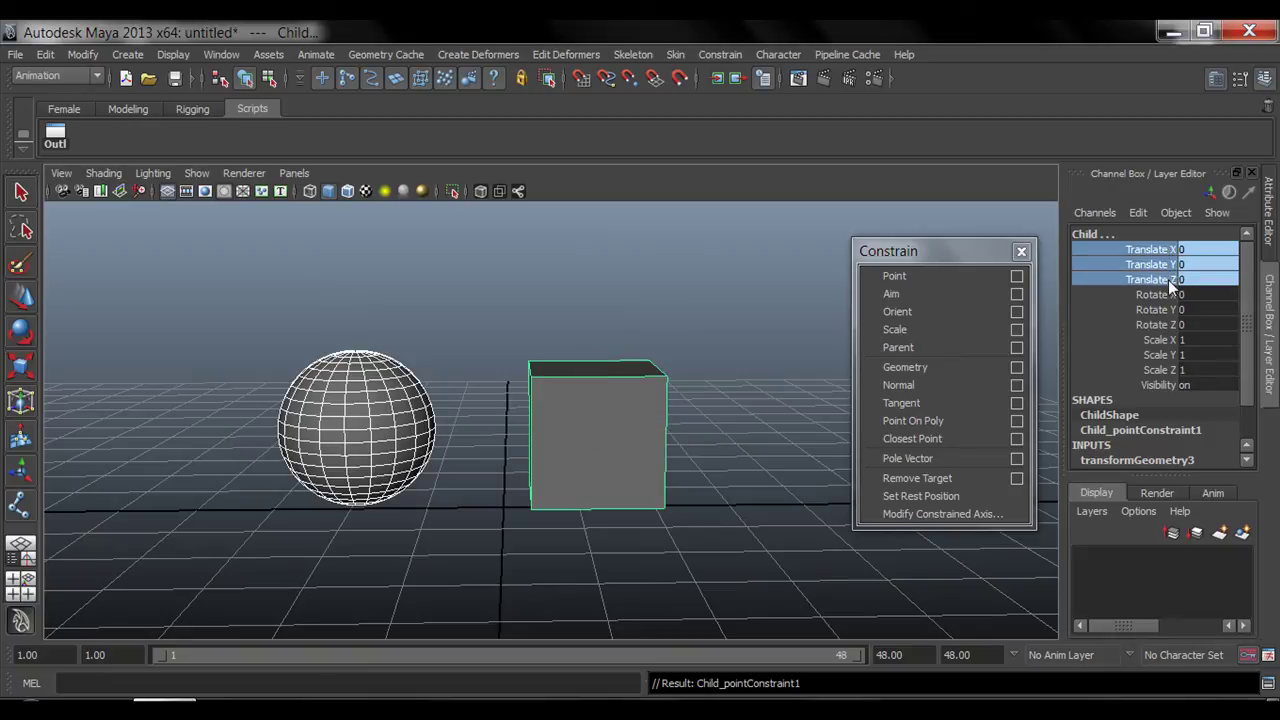
- Try moving the Parent sphere freely to test the offset Point constraint, and undo the moves
drag(1173, 256, 1171, 283)
click(632, 355)
click(338, 409)
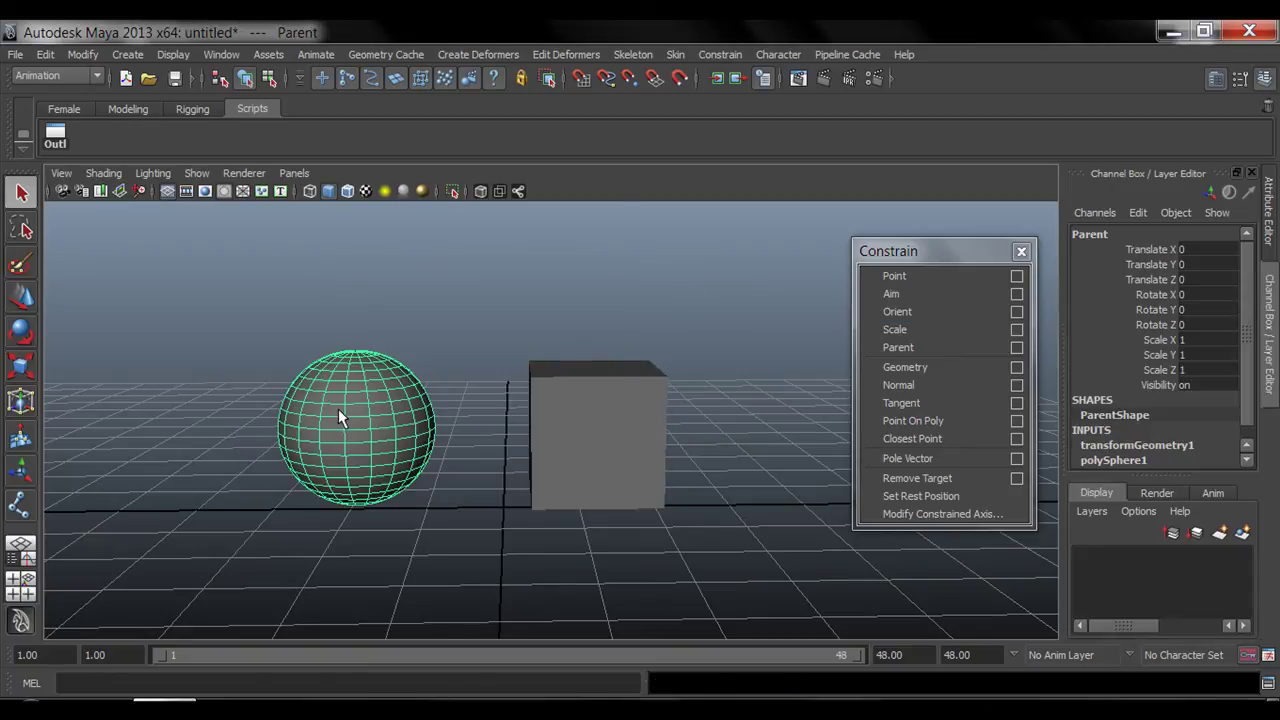
key(w)
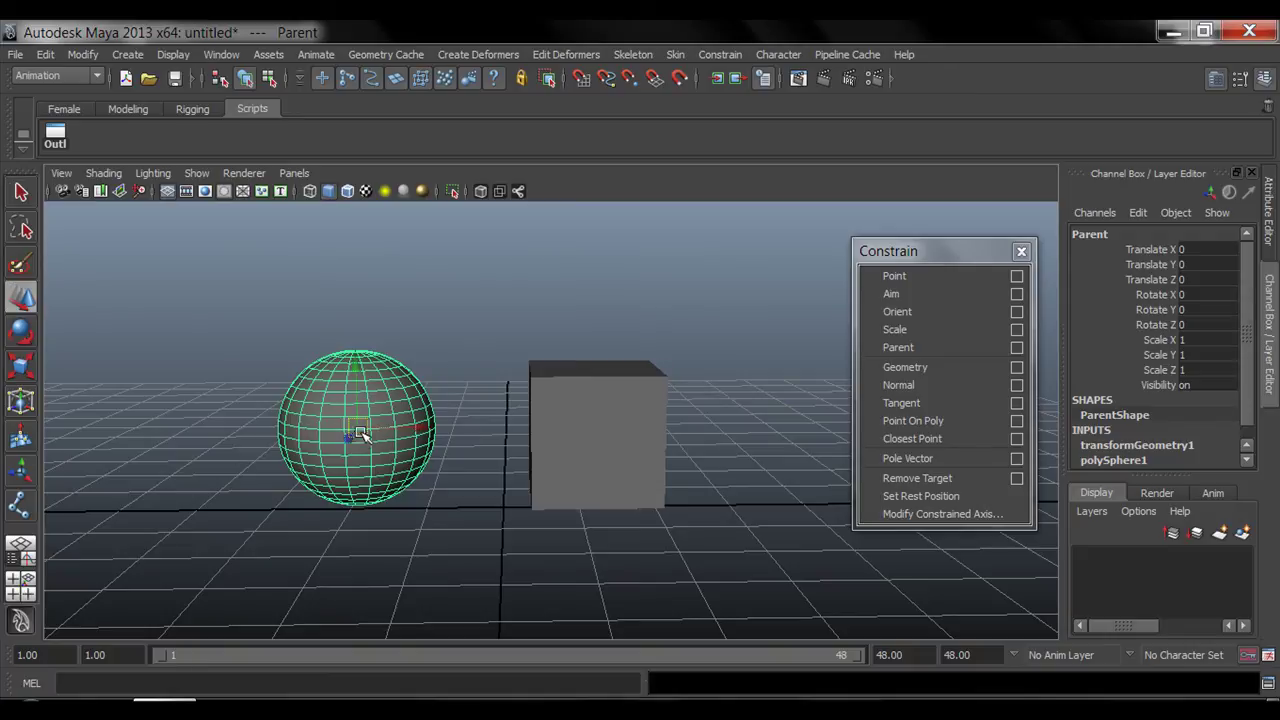
drag(357, 434, 340, 350)
key(ctrl+z)
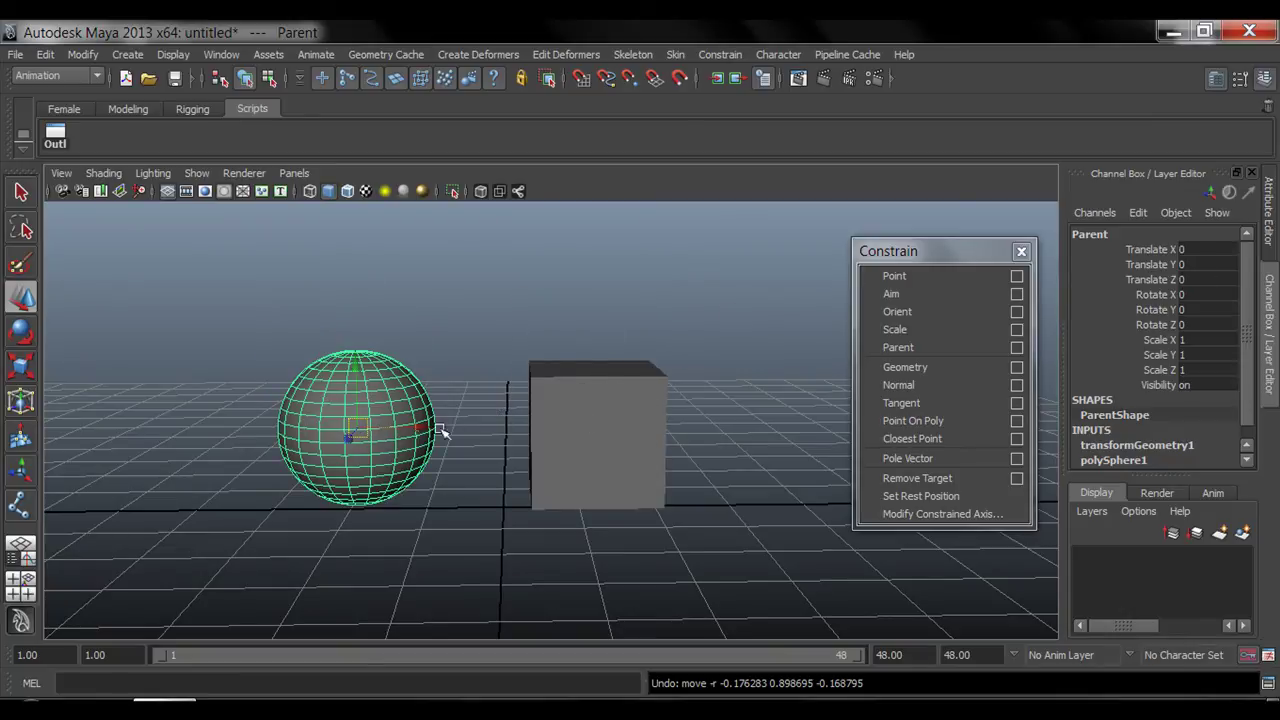
click(360, 428)
drag(360, 428, 433, 420)
key(ctrl+z)
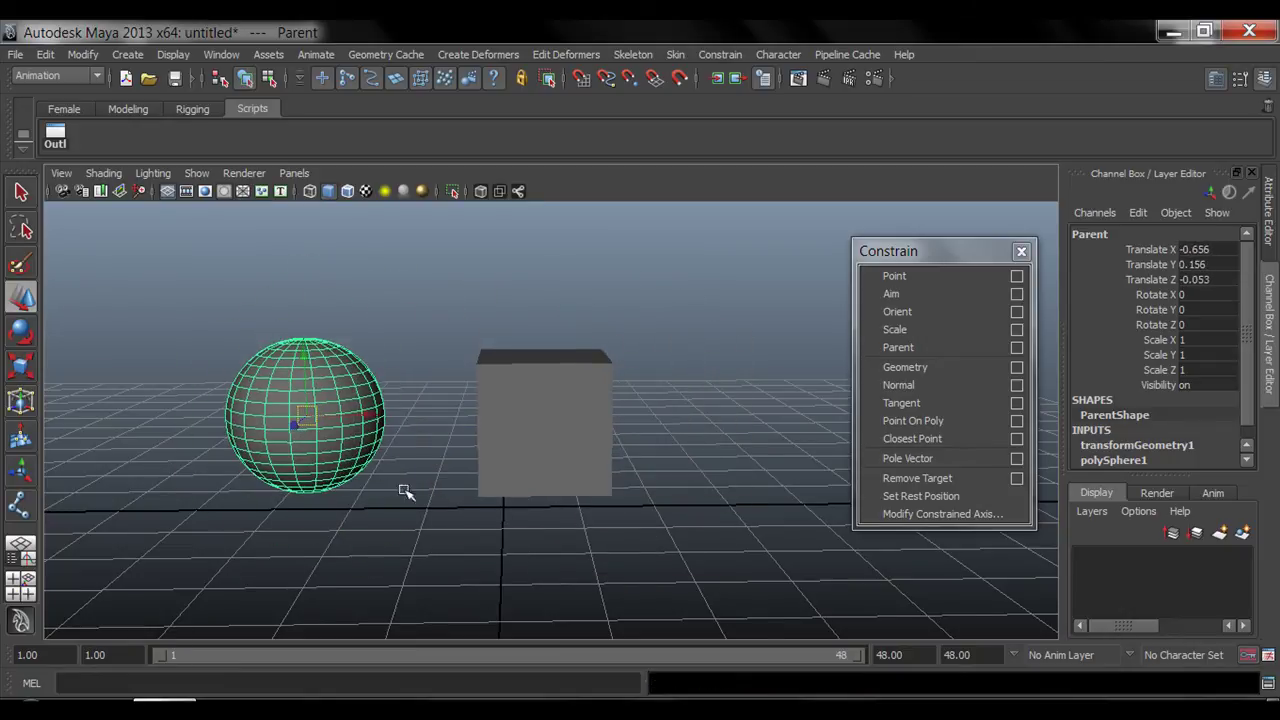
key(ctrl+z)
- Try rotating the Parent sphere, undo the rotation, and inspect the Child cube's Rotate channels
alt+drag(349, 434, 316, 441)
key(e)
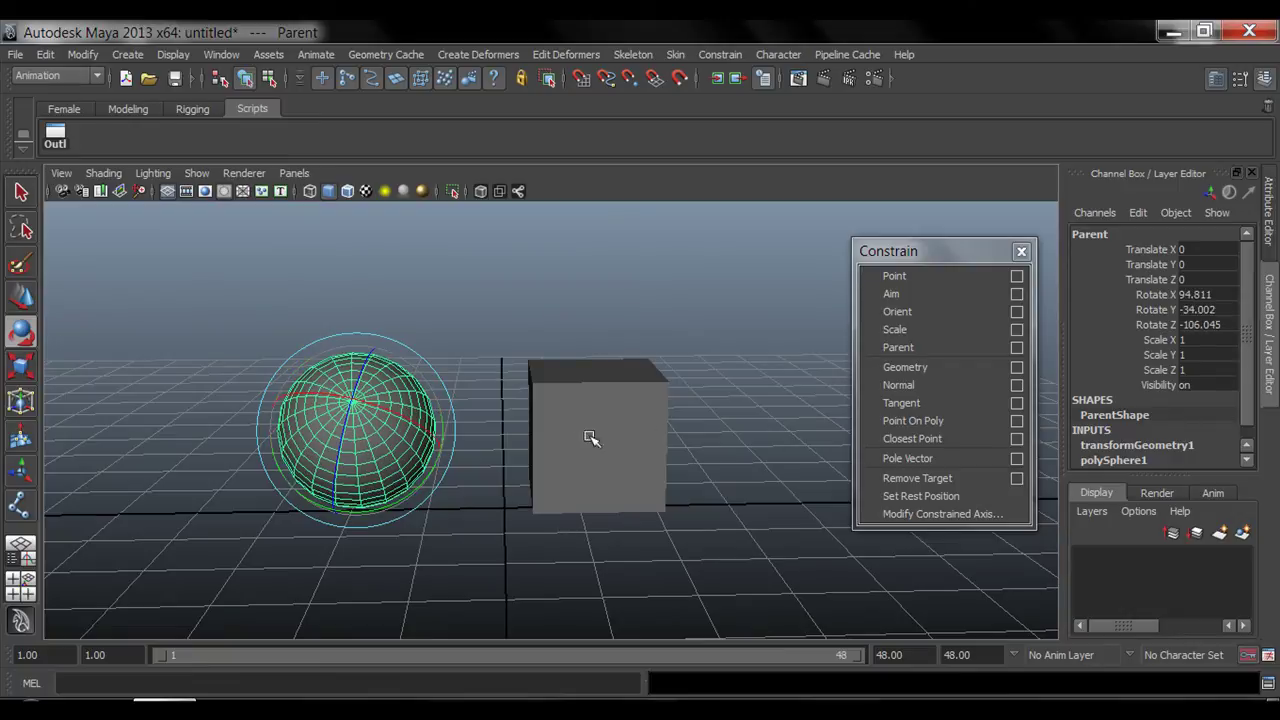
key(ctrl+z)
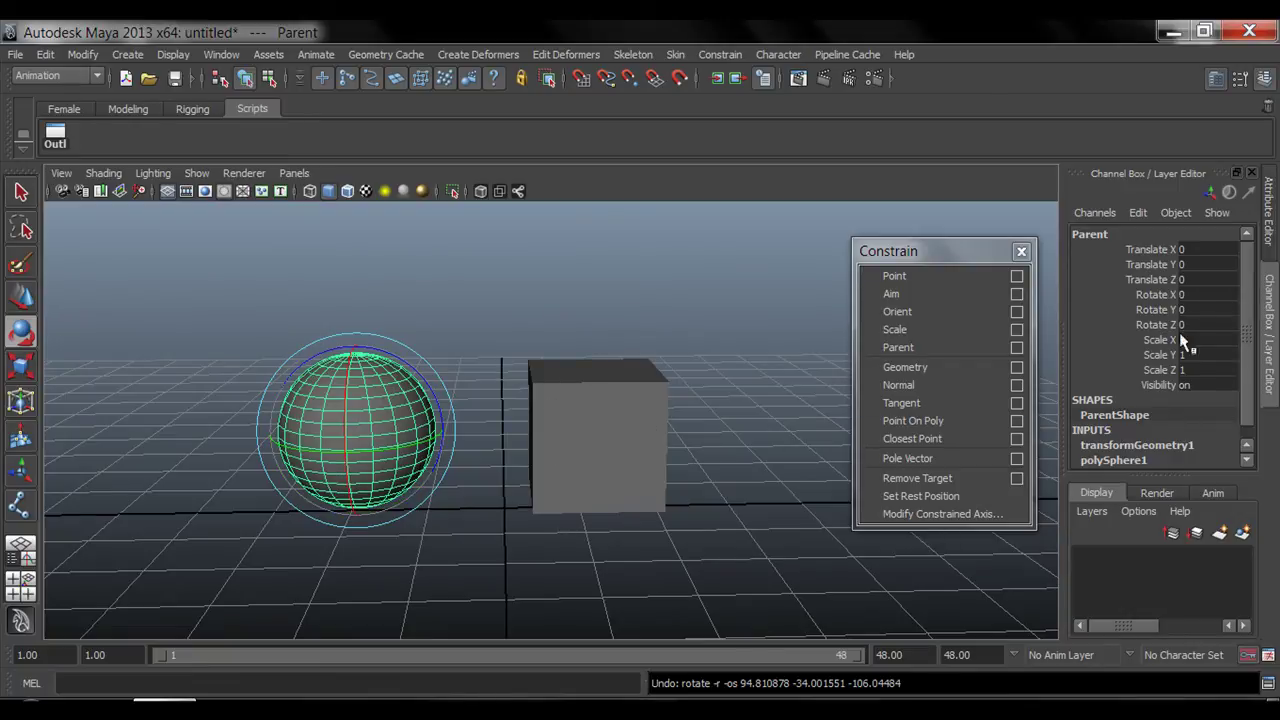
click(594, 402)
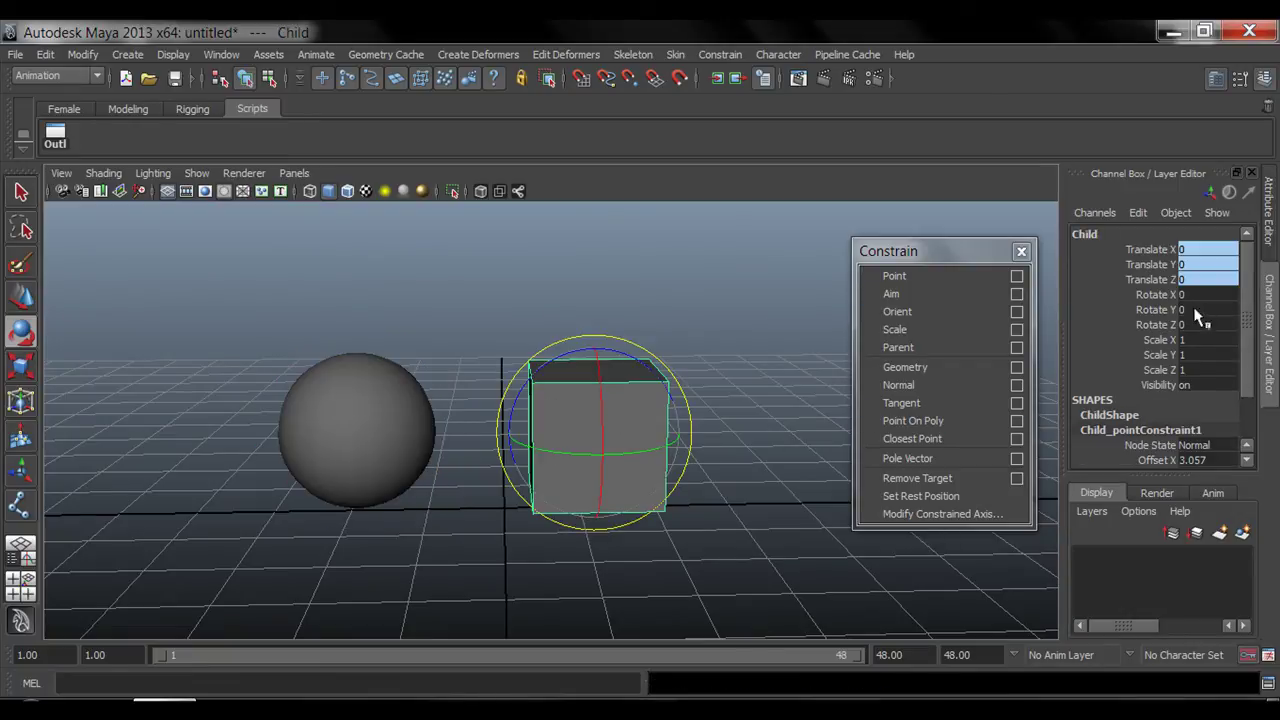
drag(1150, 292, 1150, 334)
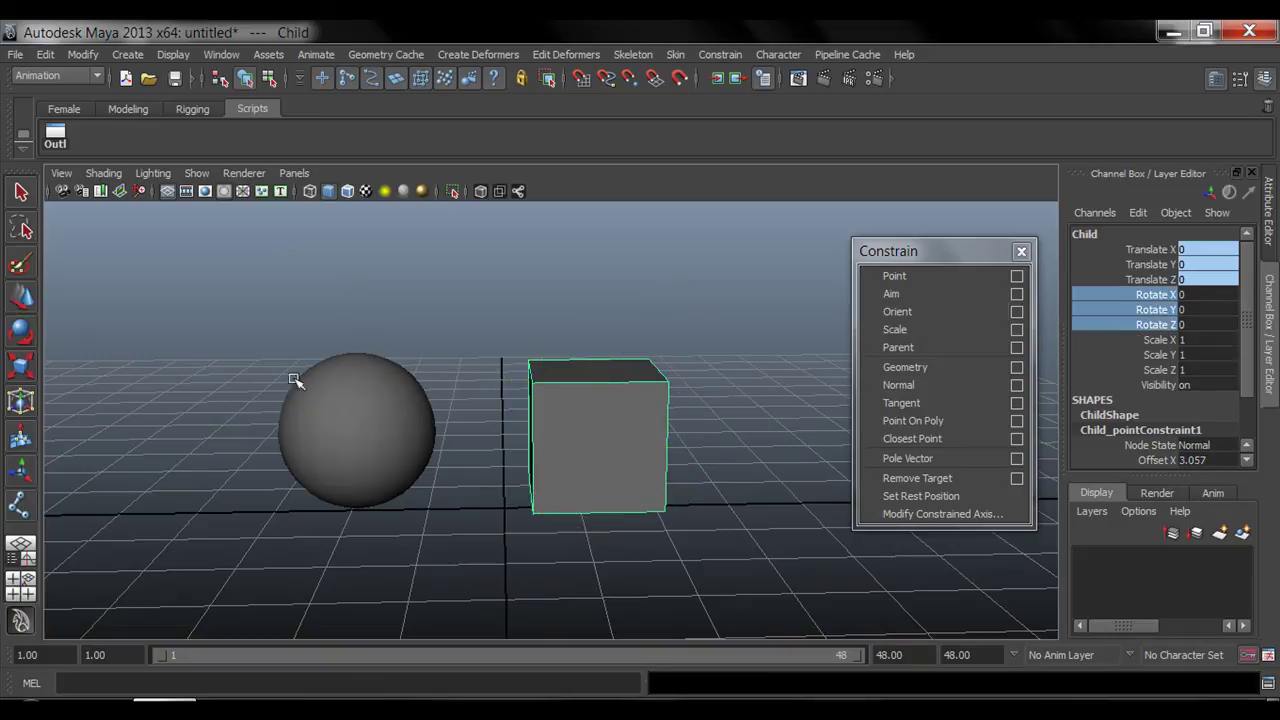
- Reselect the Parent sphere, try scaling it uniformly, and undo the changes
click(368, 428)
drag(386, 440, 474, 423)
key(ctrl+z)
key(r)
key(ctrl+z)
key(w)
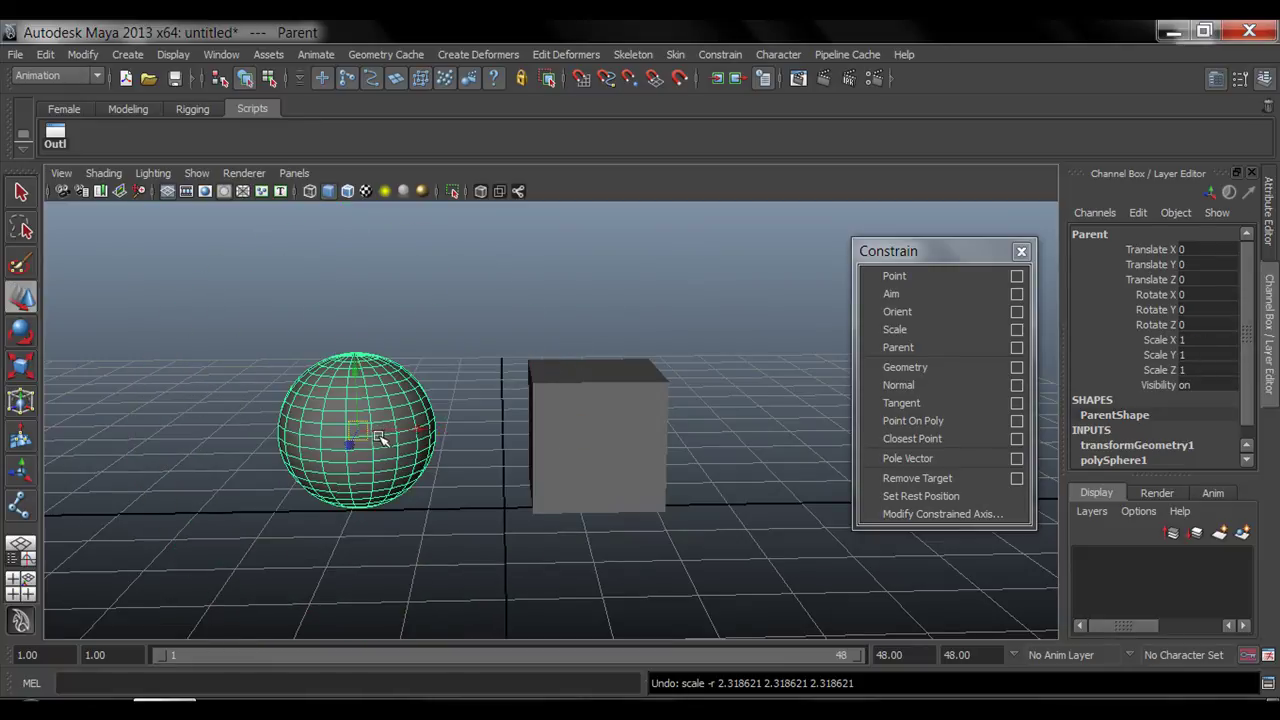
- Try moving the Parent sphere once more, undo the move, and clear the selection
key(e)
key(w)
drag(357, 437, 288, 418)
key(ctrl+z)
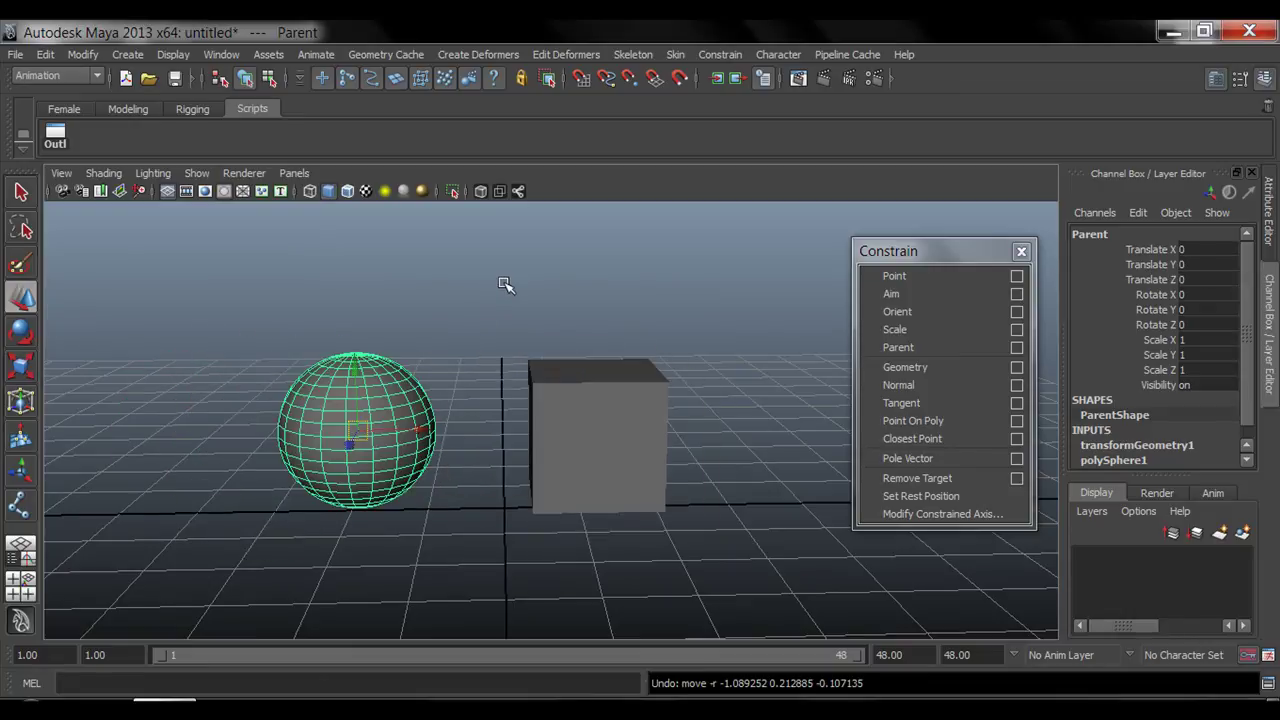
click(471, 449)
- Create a new polygon sphere for the scene with the sphere and cube
alt+drag(423, 488, 425, 490)
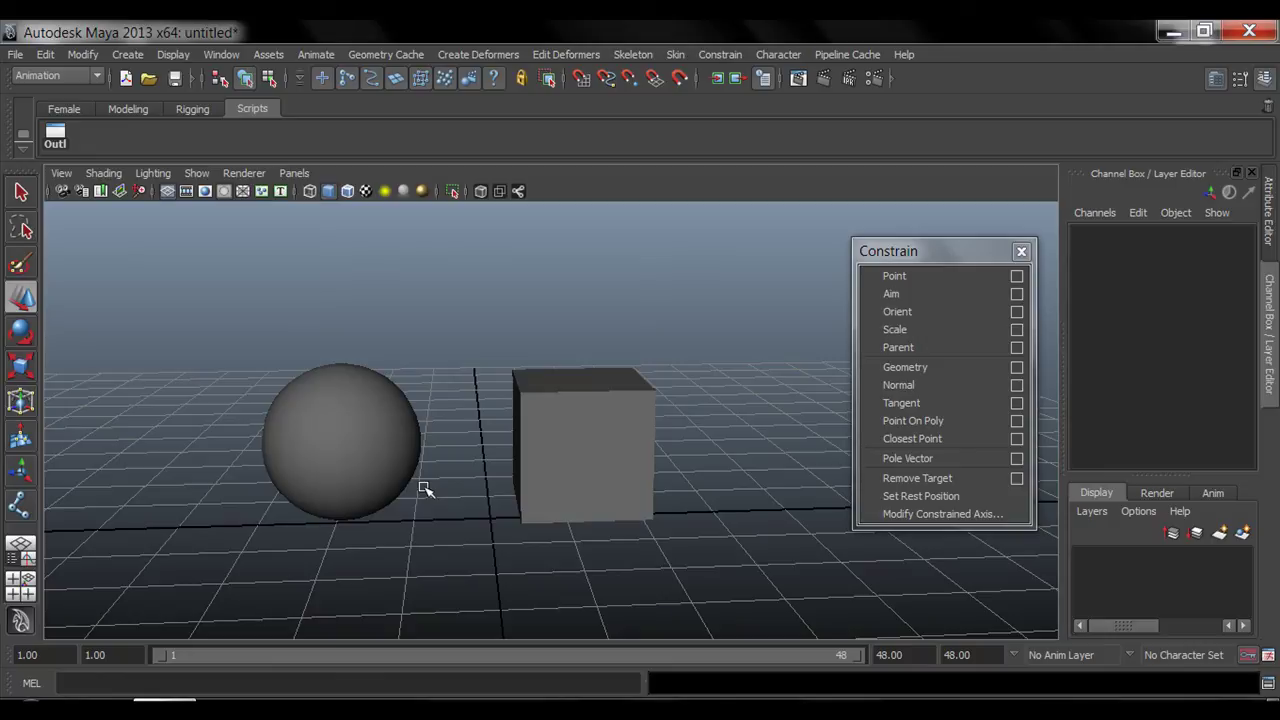
alt+right_drag(564, 421, 297, 400)
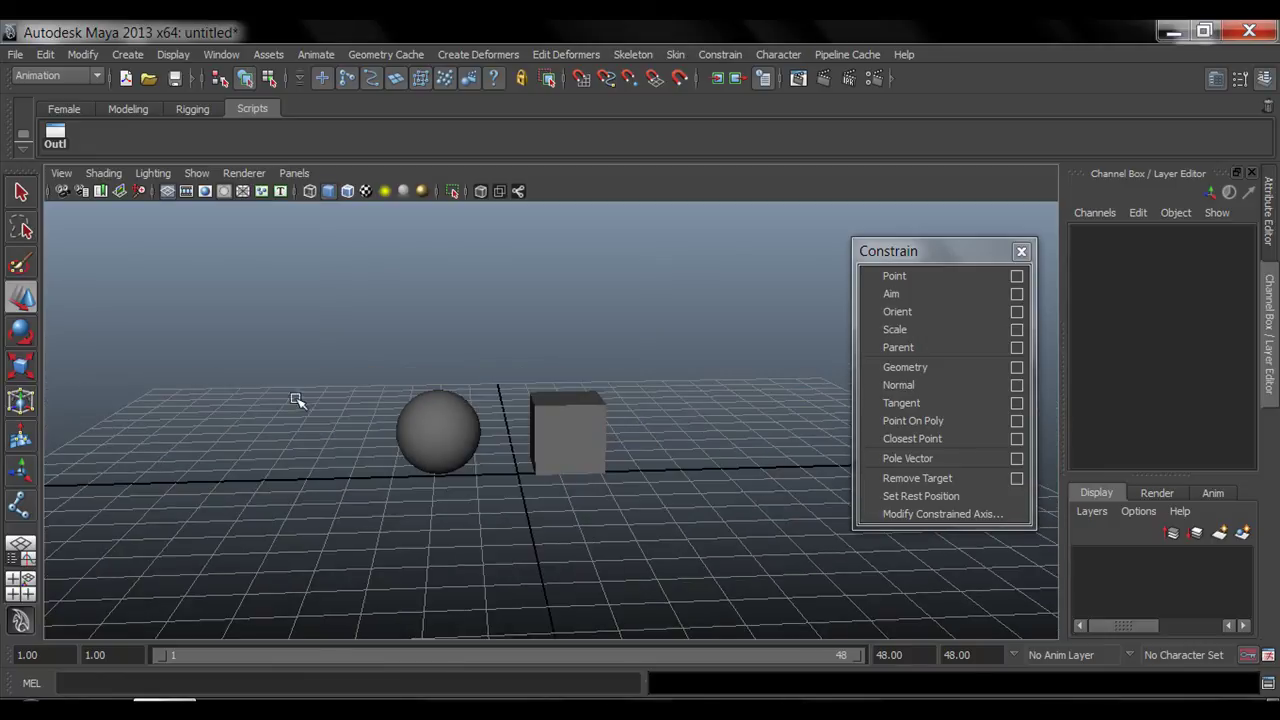
alt+middle_drag(482, 458, 456, 419)
alt+drag(492, 456, 476, 459)
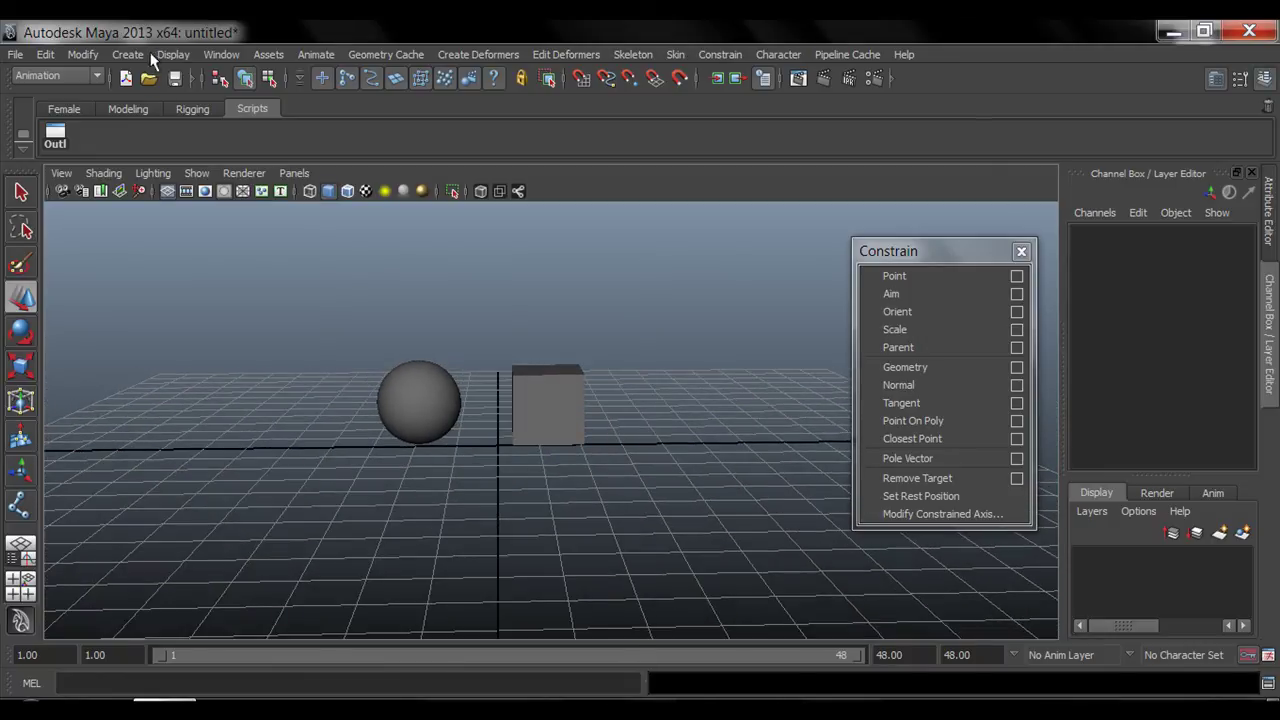
click(128, 54)
mouse_move(158, 101)
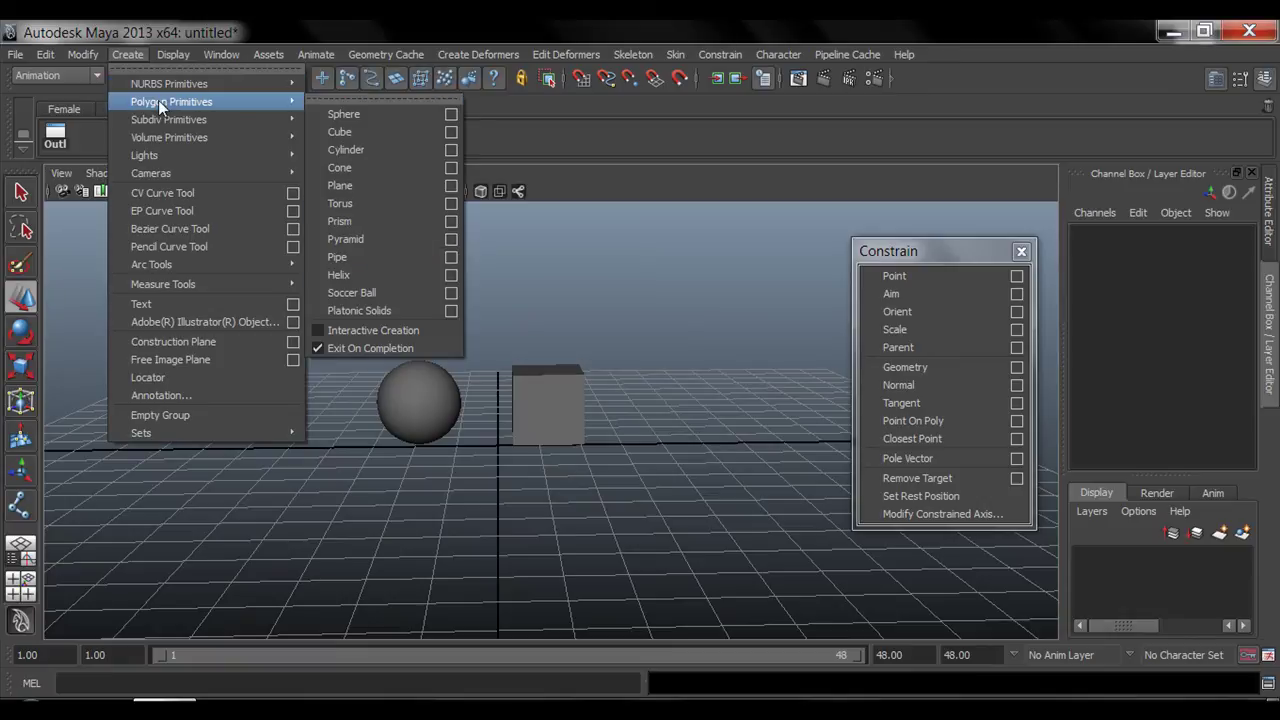
click(375, 116)
- Move the new sphere in front of the Parent sphere to about X -1.577, Z 3.857, and scale it uniformly to about 0.59
alt+drag(572, 405, 430, 530)
drag(548, 497, 408, 534)
key(r)
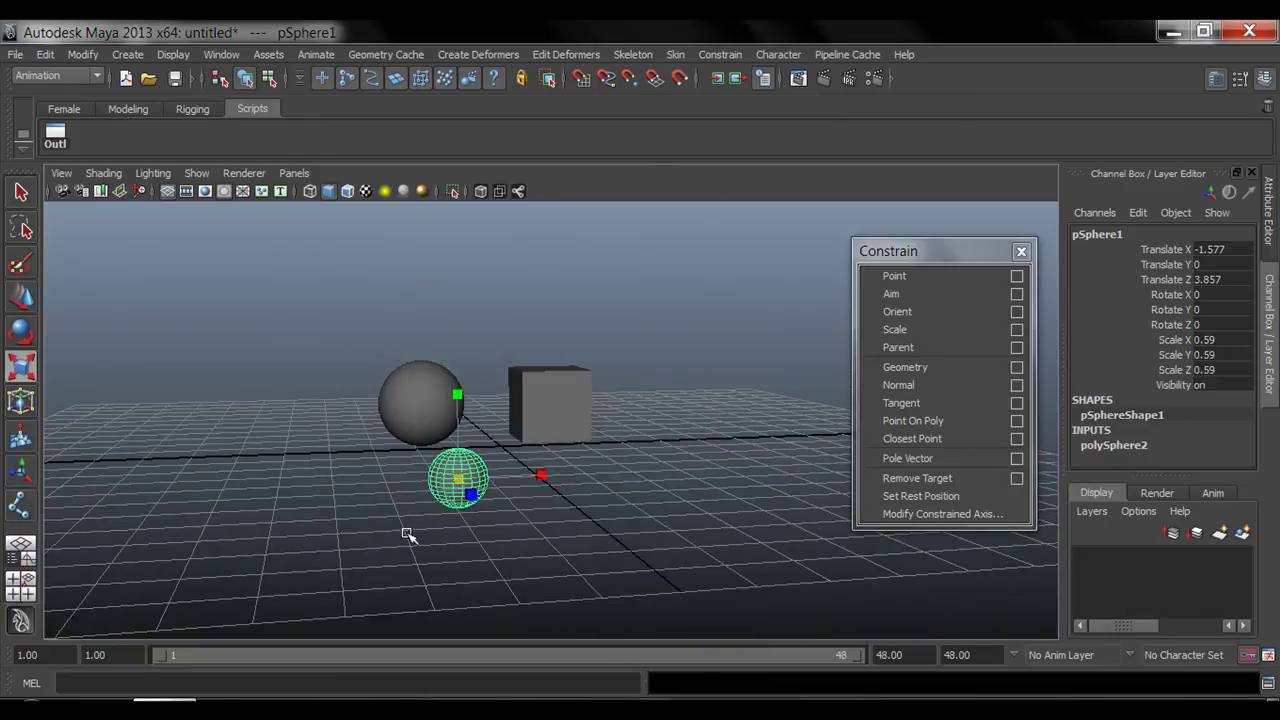
- Duplicate the small front sphere, move the original to about X 0.275, scale it uniformly to about 0.367, and select the duplicate
key(ctrl+d)
key(w)
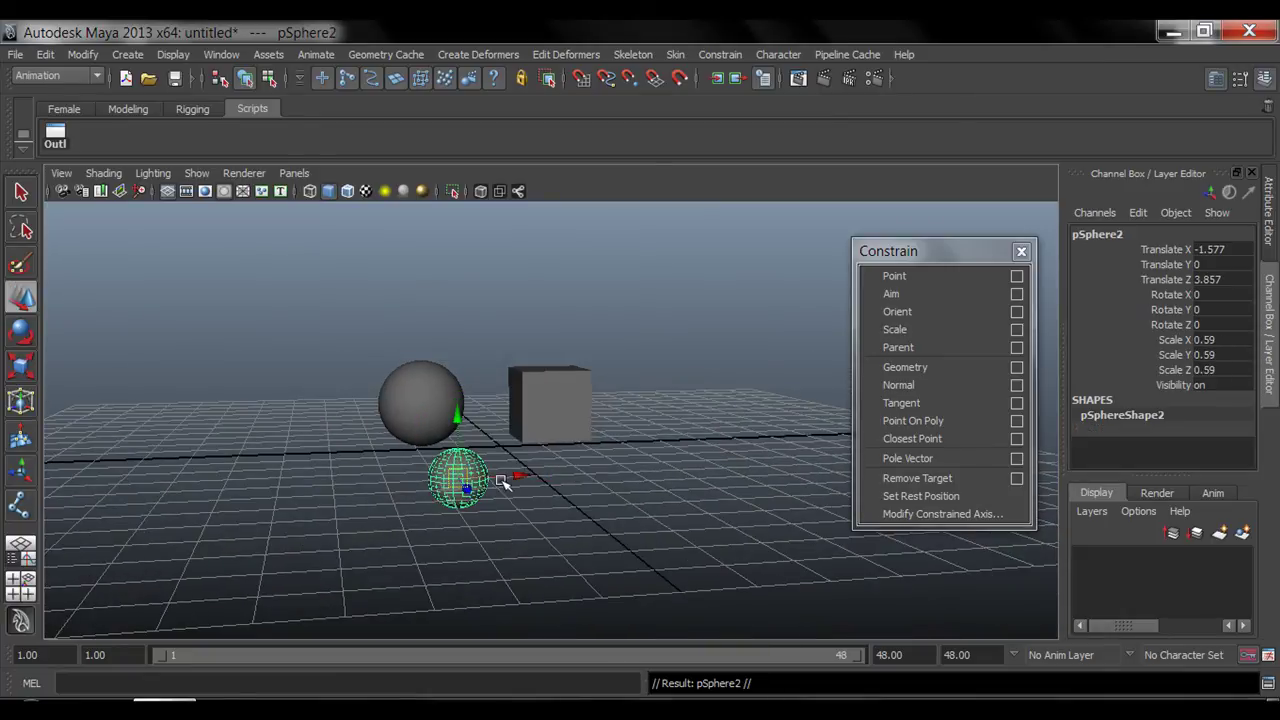
drag(512, 474, 434, 549)
click(480, 482)
key(w)
click(430, 505)
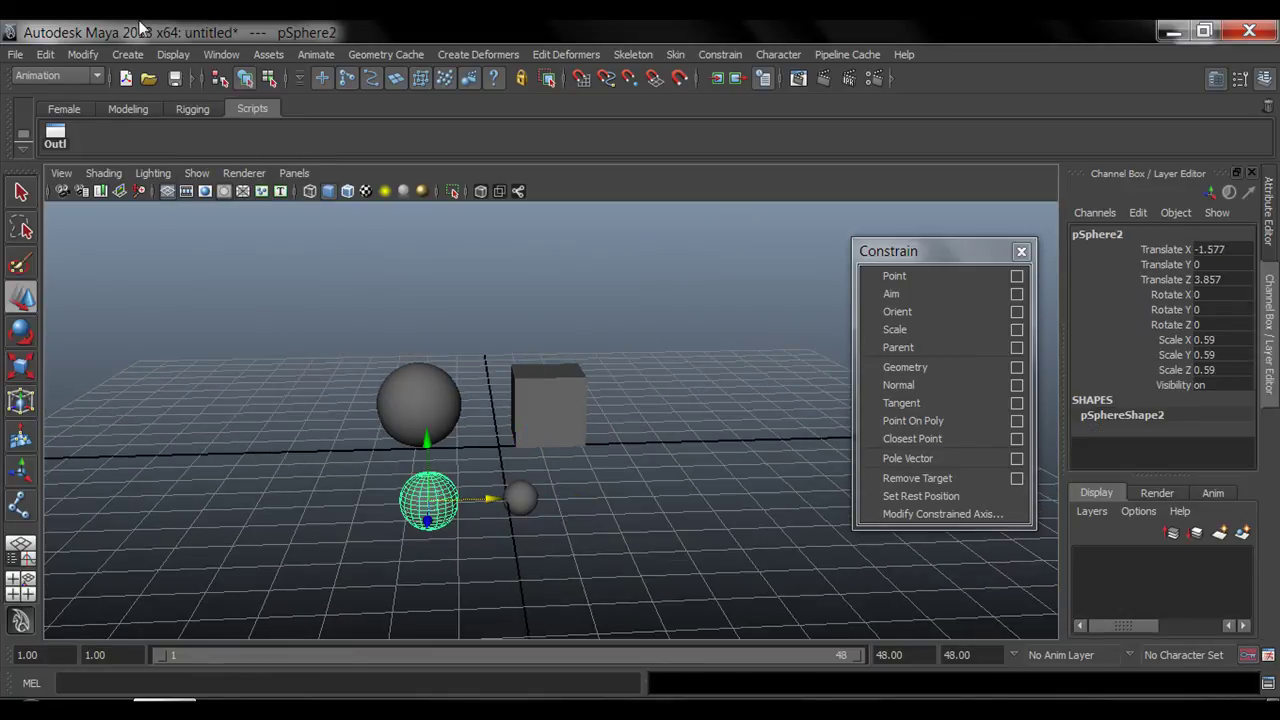
- Freeze the transformations of both small spheres in front
click(83, 54)
click(108, 118)
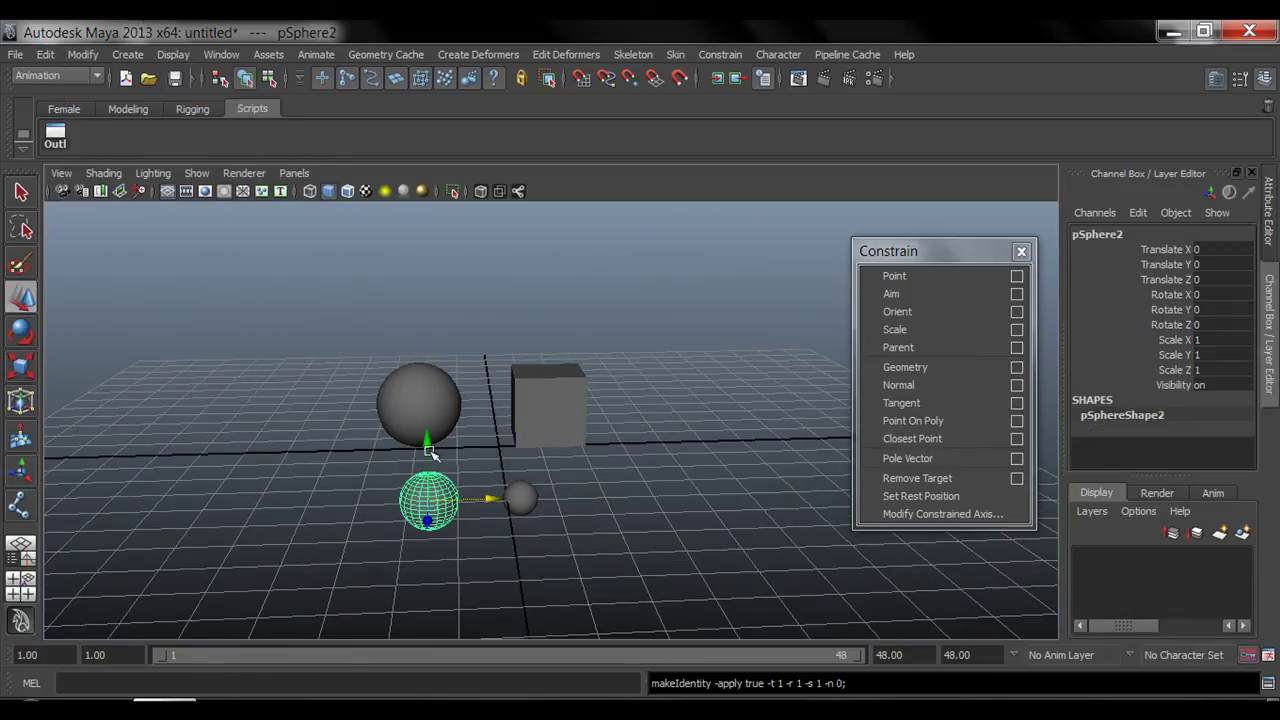
click(522, 498)
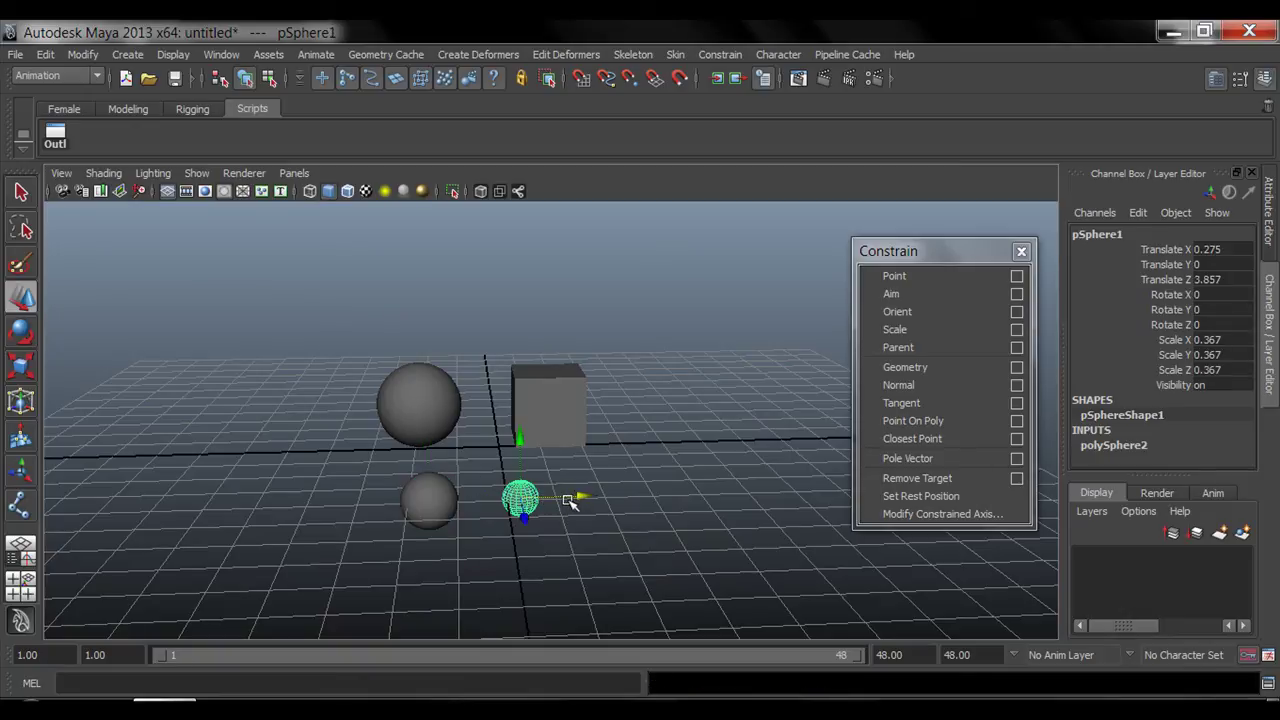
key(g)
- Examine the translate, rotate and scale channels of both front spheres, the Parent sphere and the Child cube one after another
drag(1172, 250, 1177, 371)
click(643, 509)
click(429, 506)
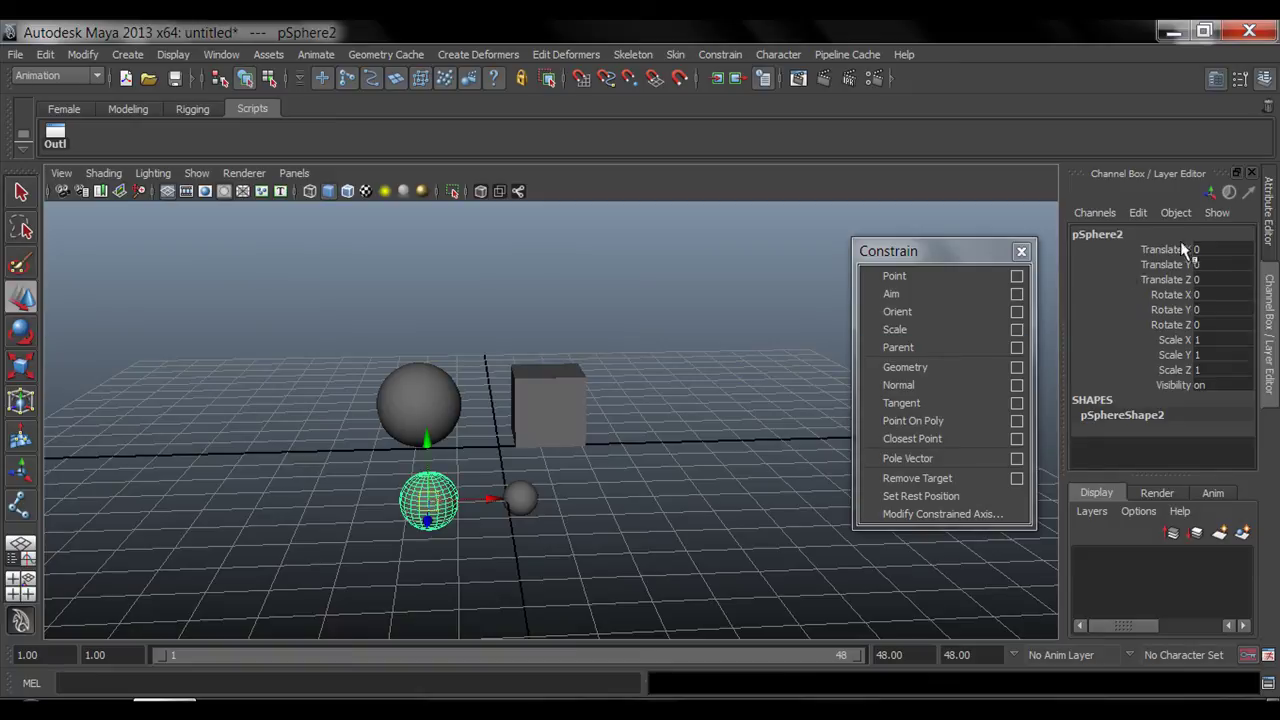
drag(1183, 250, 1190, 372)
click(696, 373)
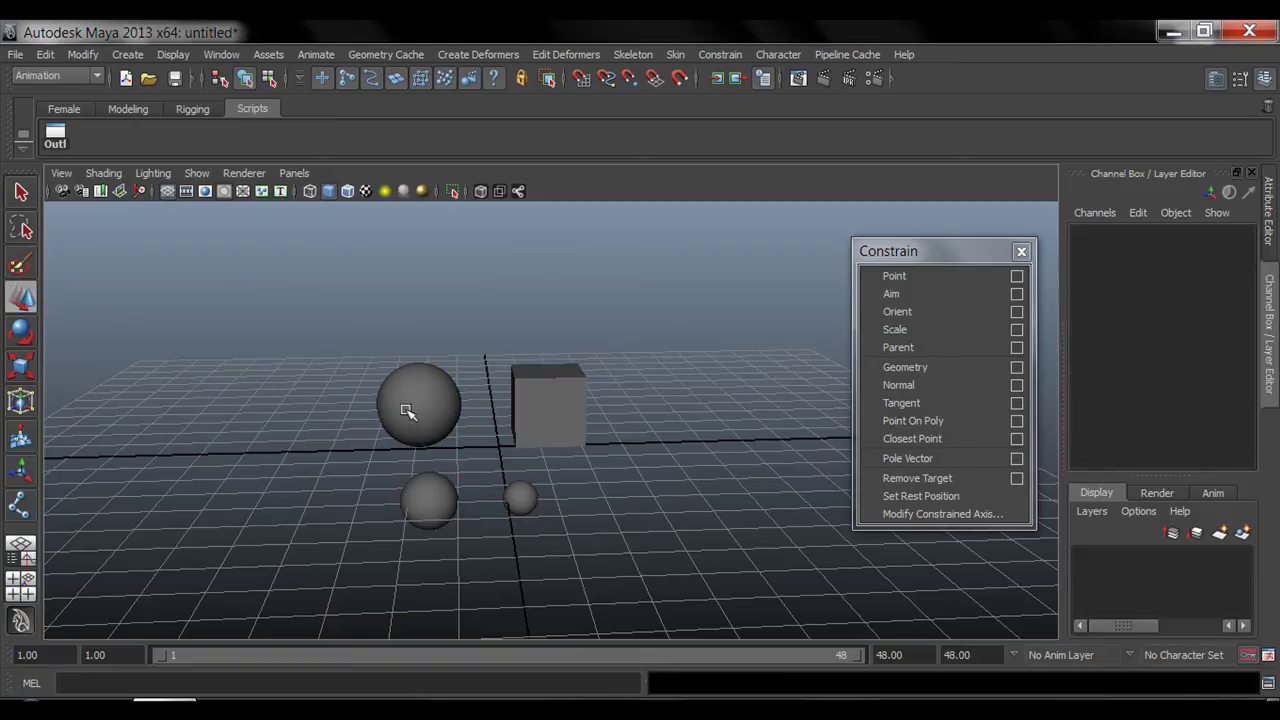
click(407, 412)
drag(1172, 250, 1170, 368)
click(827, 380)
click(578, 398)
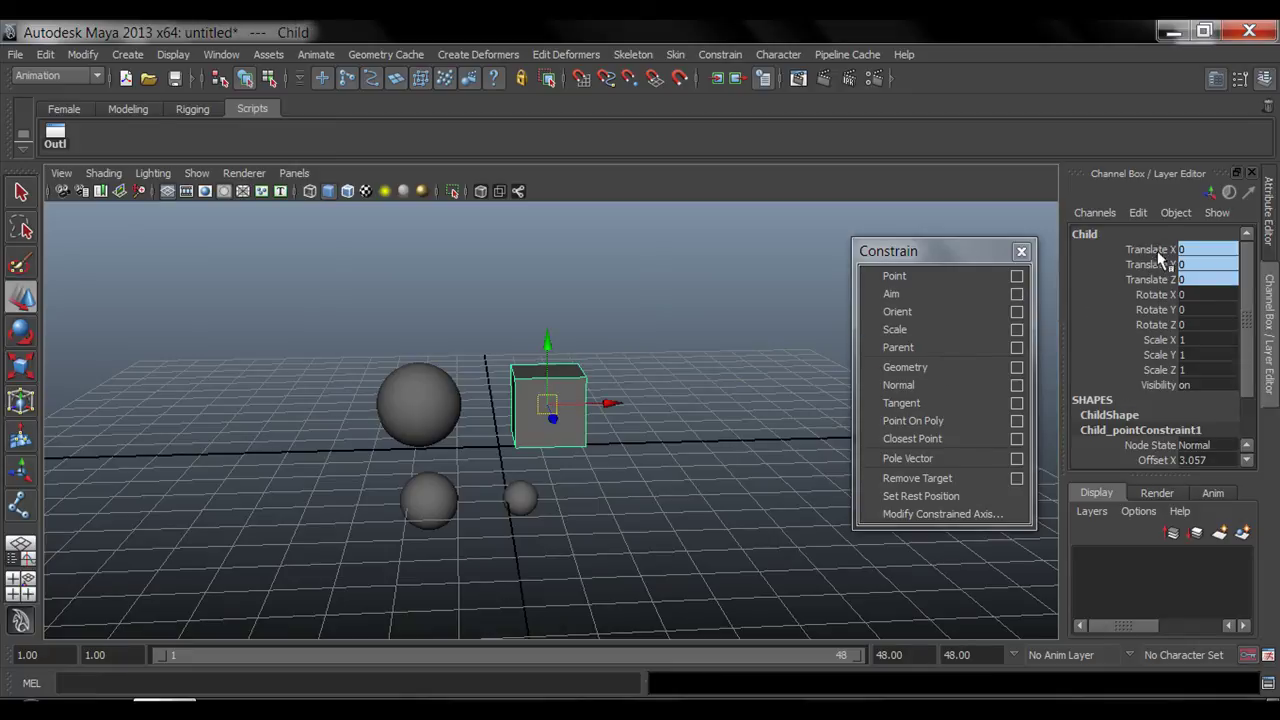
drag(1160, 258, 1170, 366)
click(697, 348)
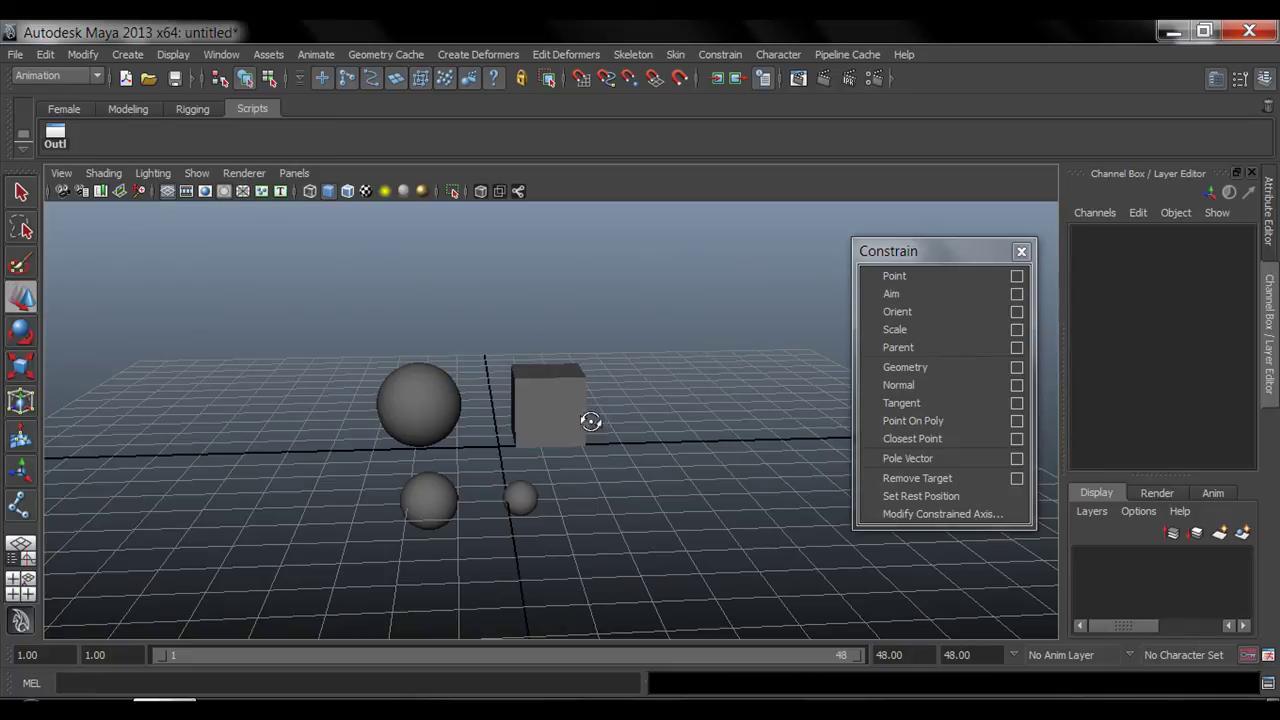
- Parent the smallest sphere under the larger front sphere
alt+drag(590, 421, 566, 409)
scroll(428, 445, up, 5)
alt+middle_drag(426, 446, 486, 372)
alt+drag(486, 372, 484, 397)
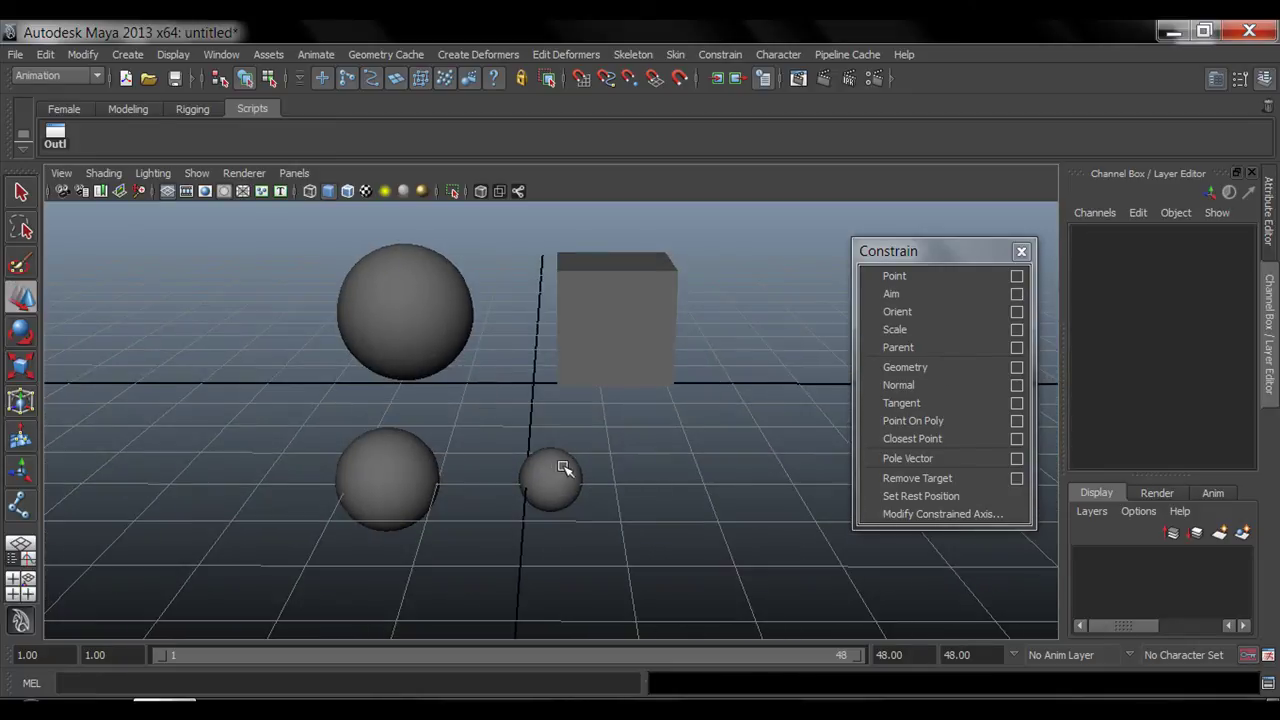
click(562, 469)
shift+click(405, 469)
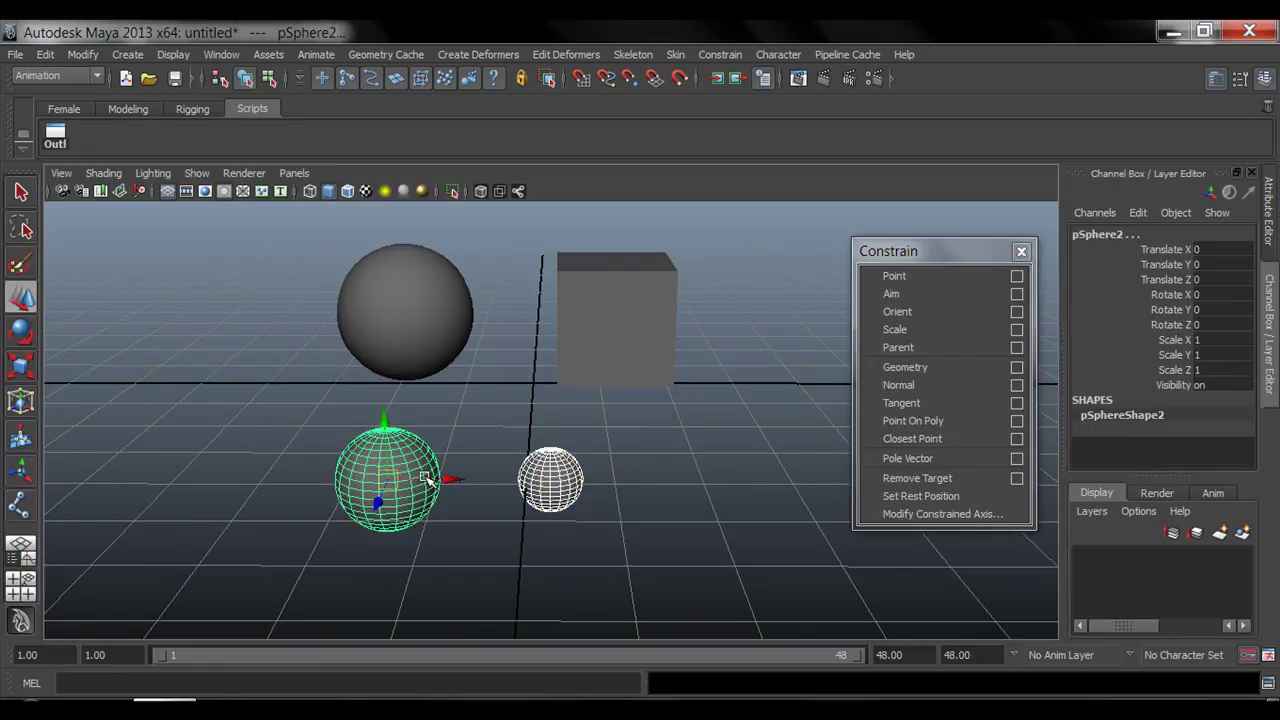
key(p)
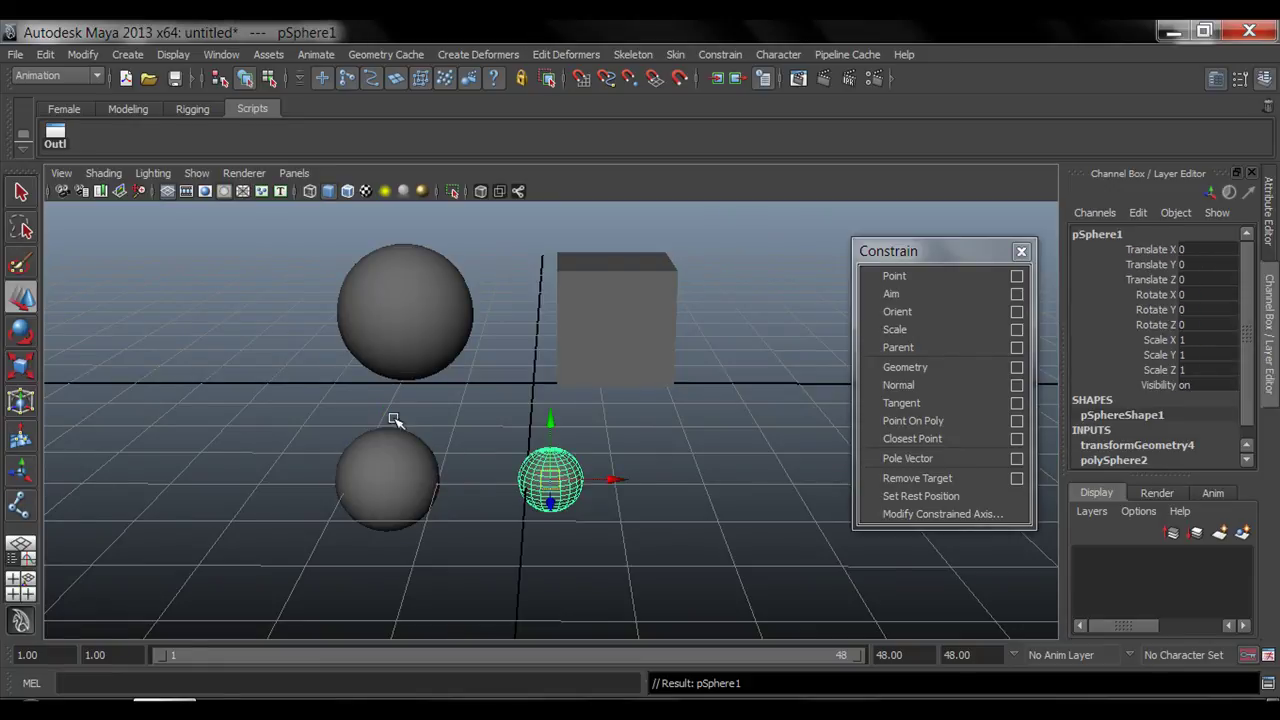
- Compare the selection highlighting of the parented front spheres with that of the constrained Parent sphere, and clear the selection
click(380, 478)
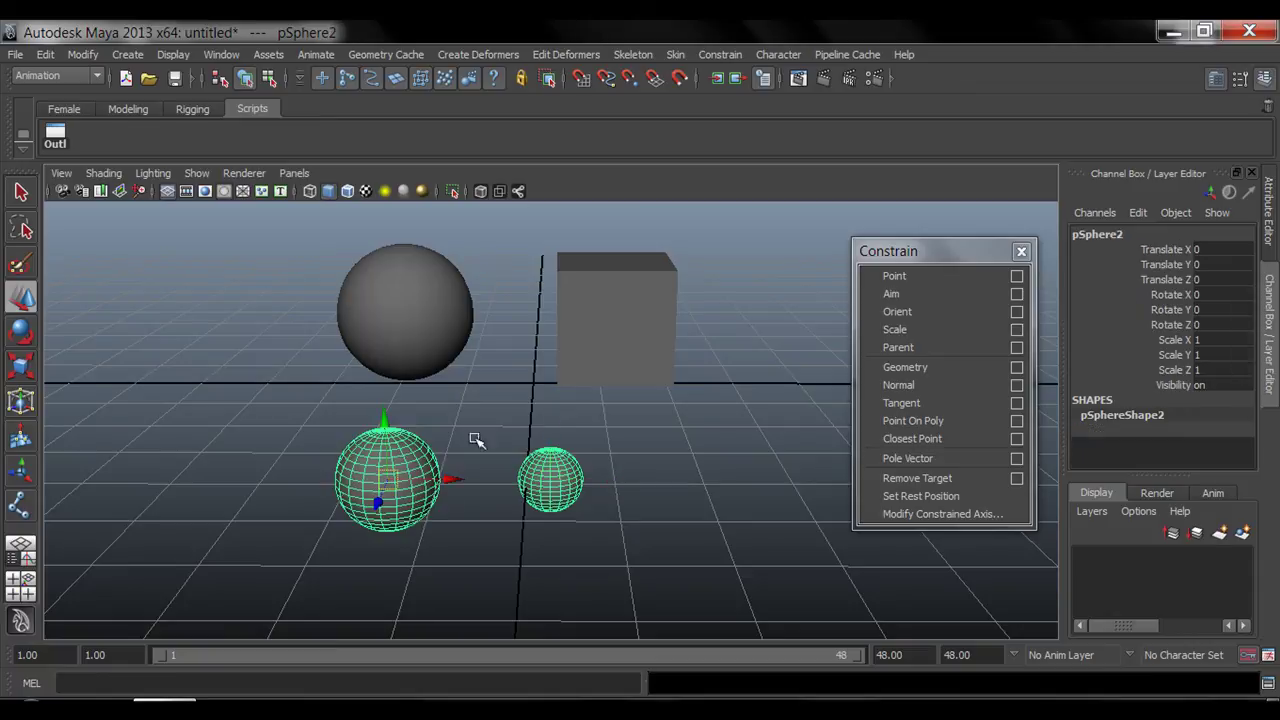
alt+middle_drag(465, 466, 467, 499)
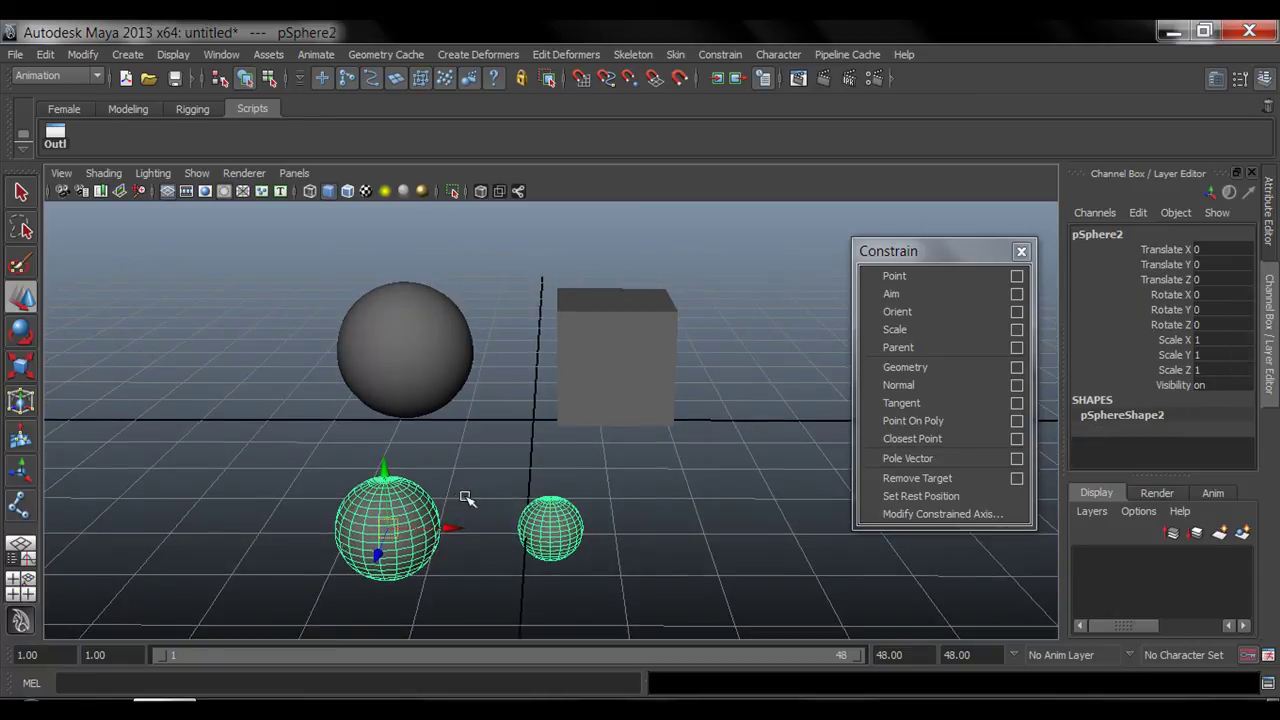
alt+middle_drag(498, 557, 507, 520)
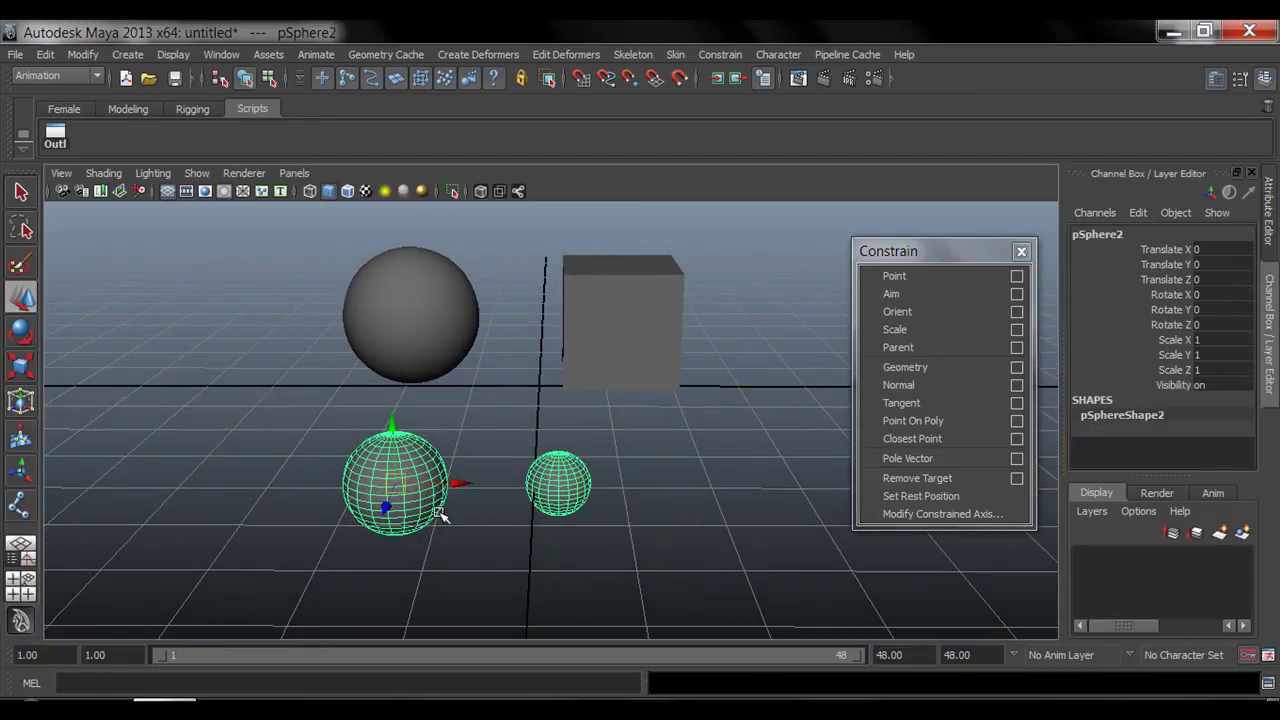
click(427, 332)
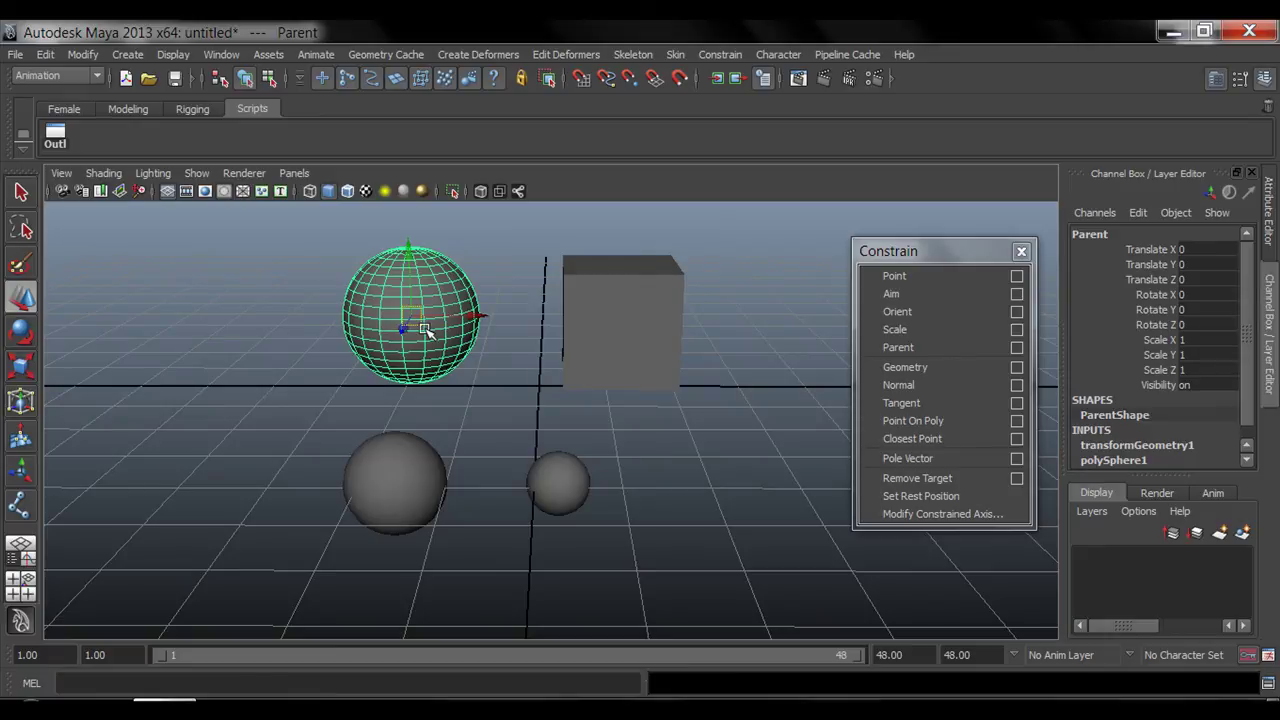
click(457, 548)
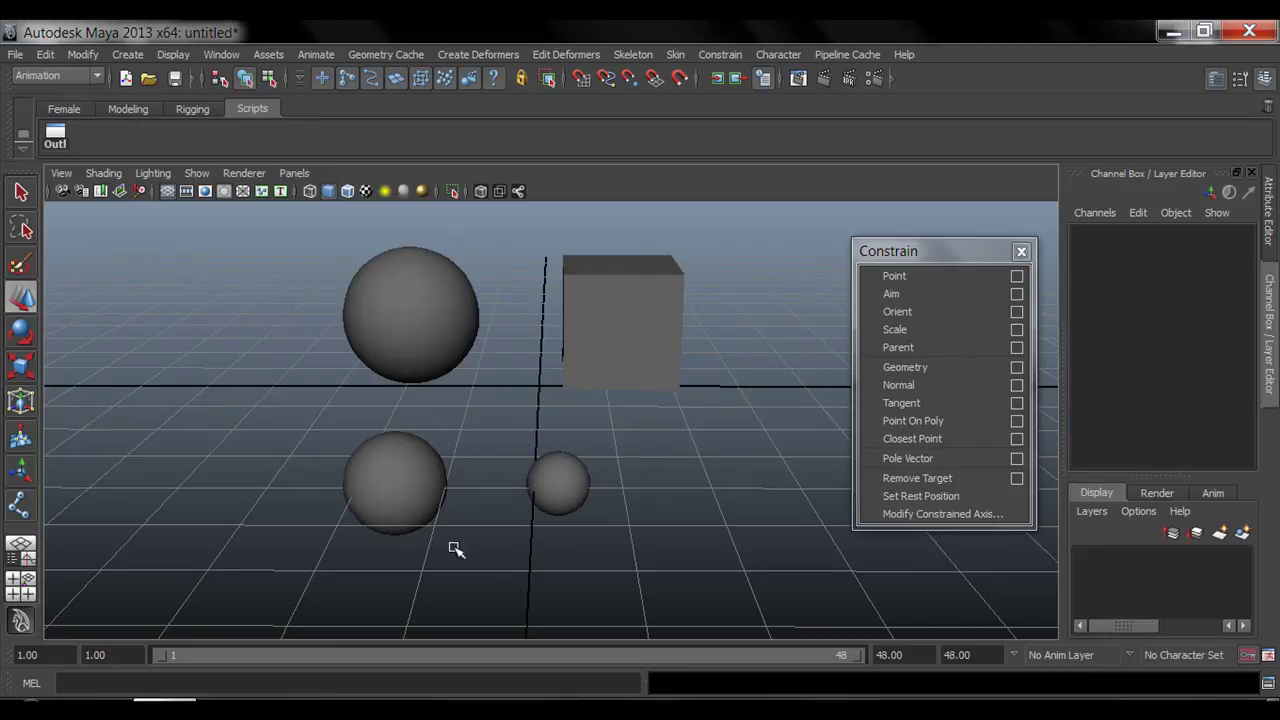
- Hide the viewport grid and move the larger front sphere with its child down to about Translate Y -0.886
alt+drag(457, 548, 460, 548)
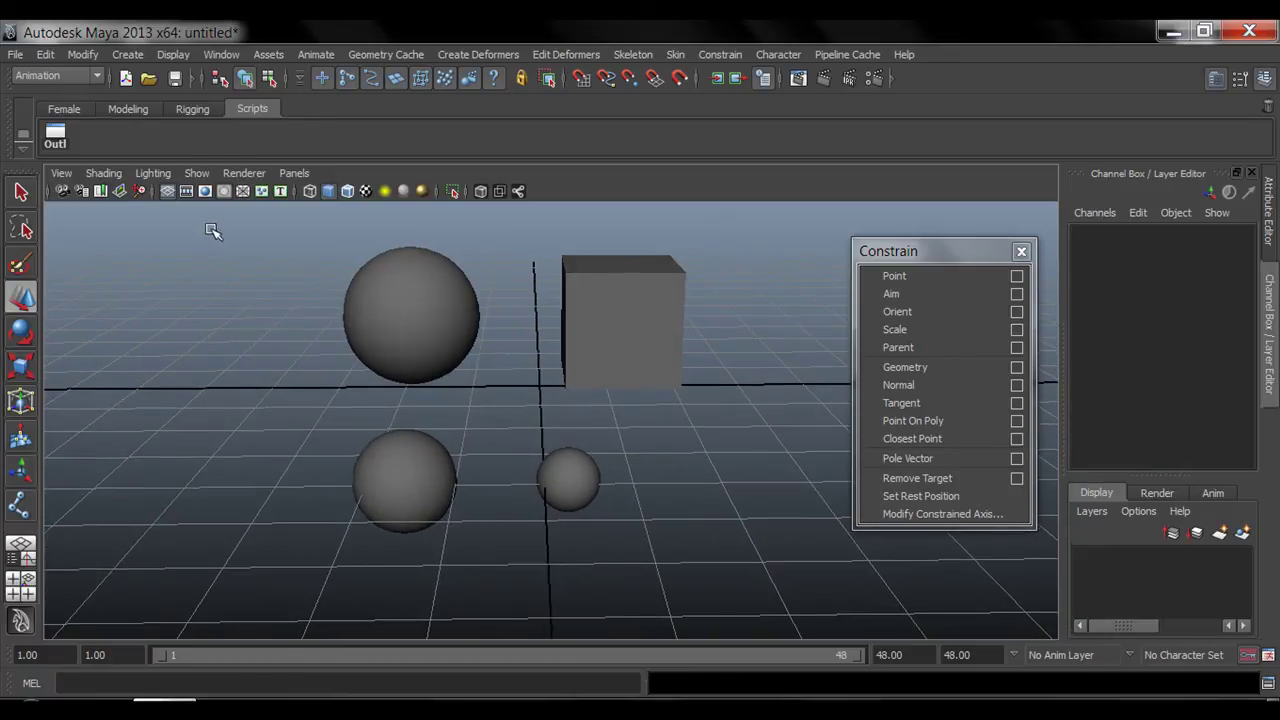
click(170, 194)
click(425, 470)
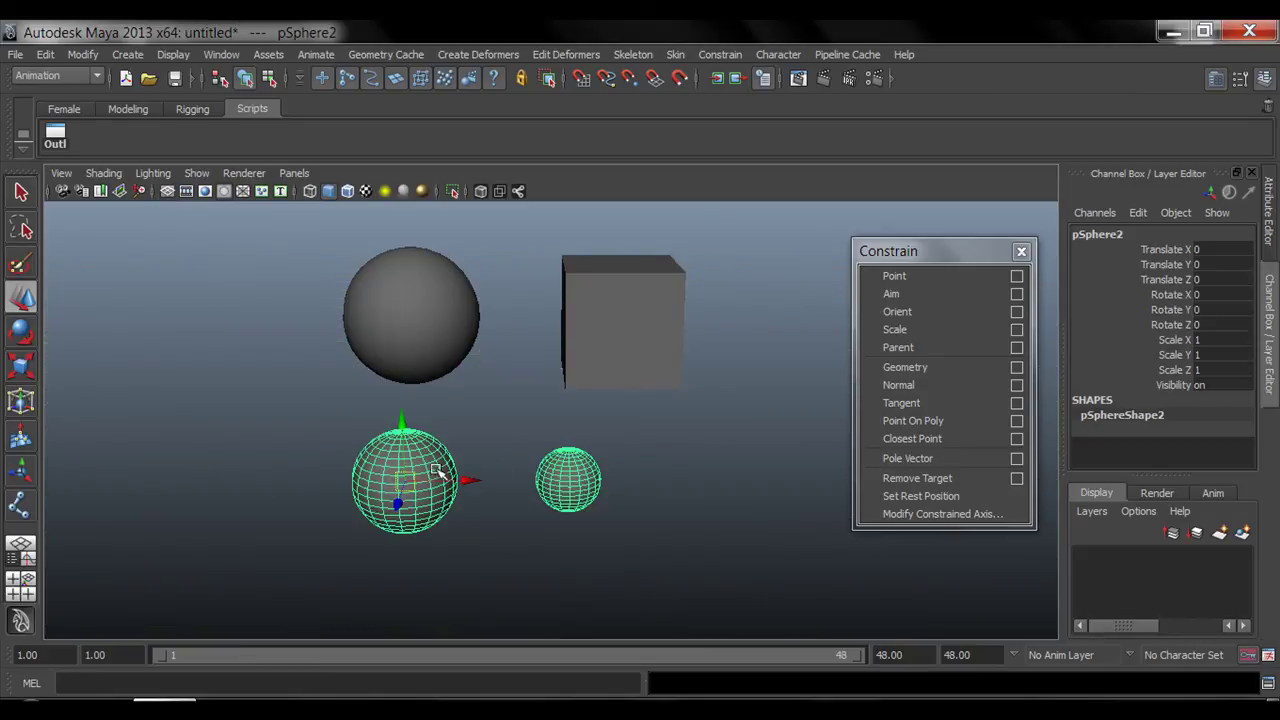
drag(403, 432, 438, 503)
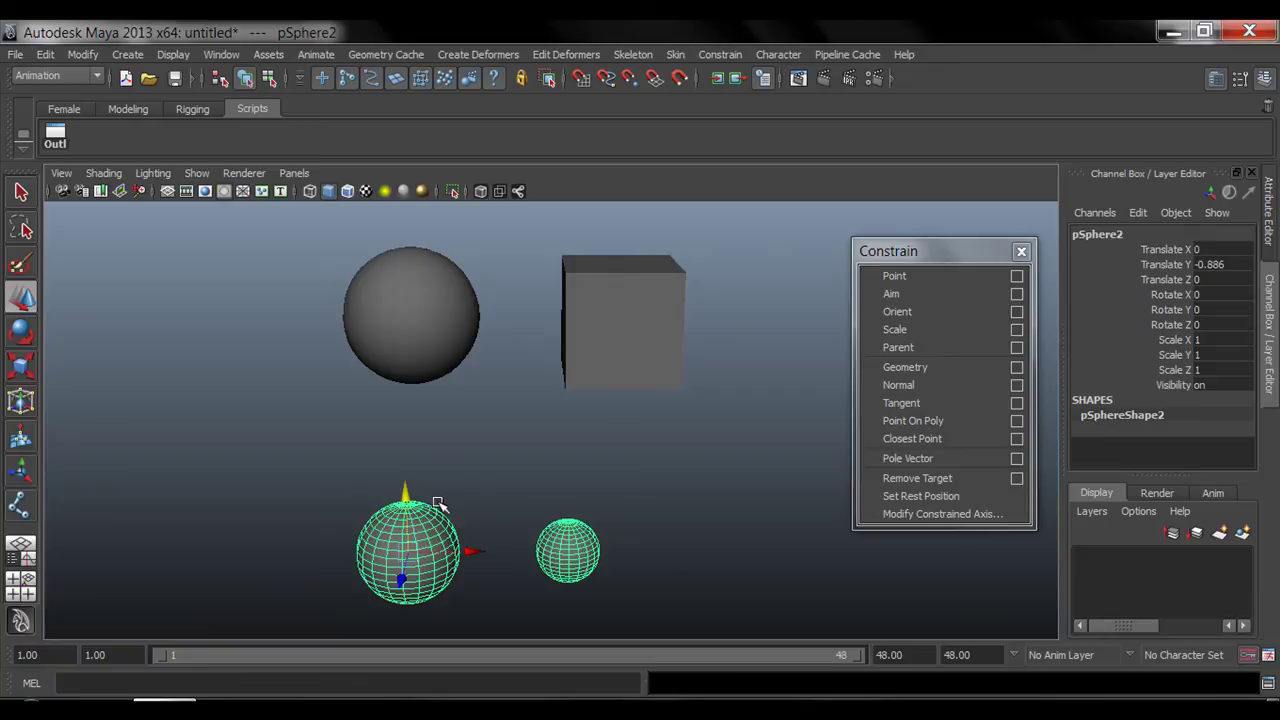
- Lower the Parent sphere to about Translate Y -0.986 and compare the constrained pair with the parented spheres
click(418, 315)
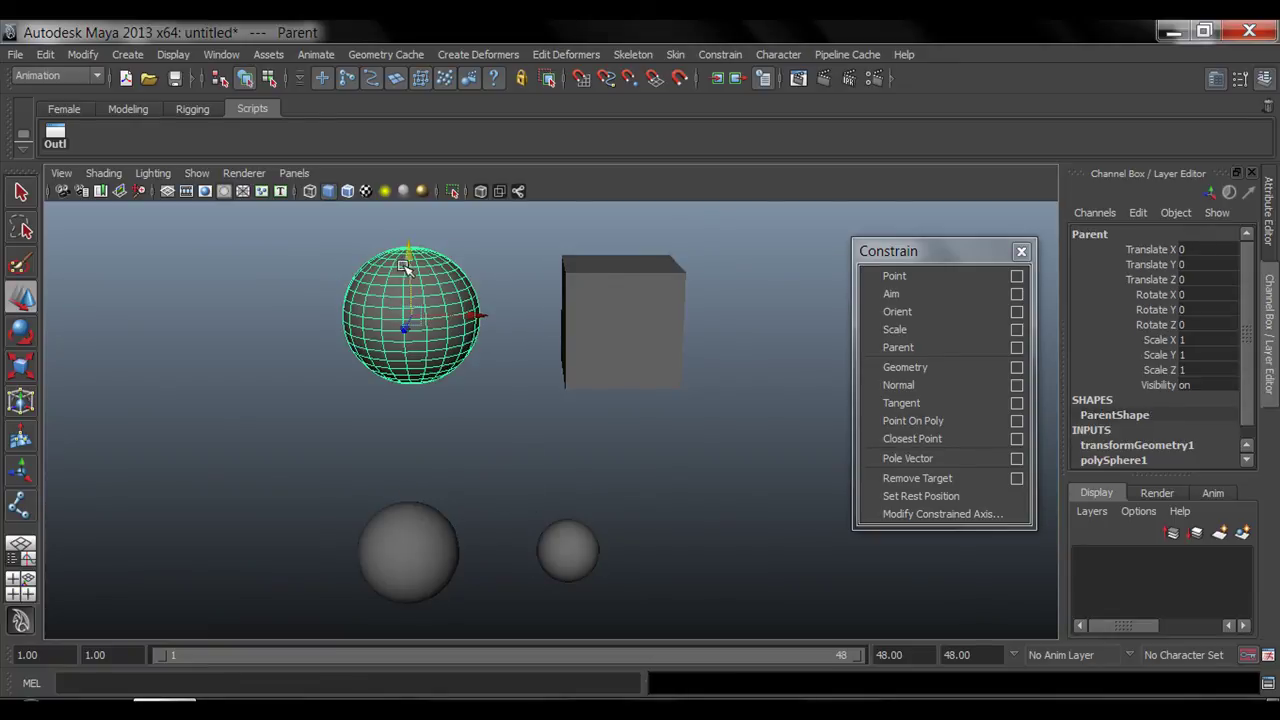
drag(409, 263, 504, 466)
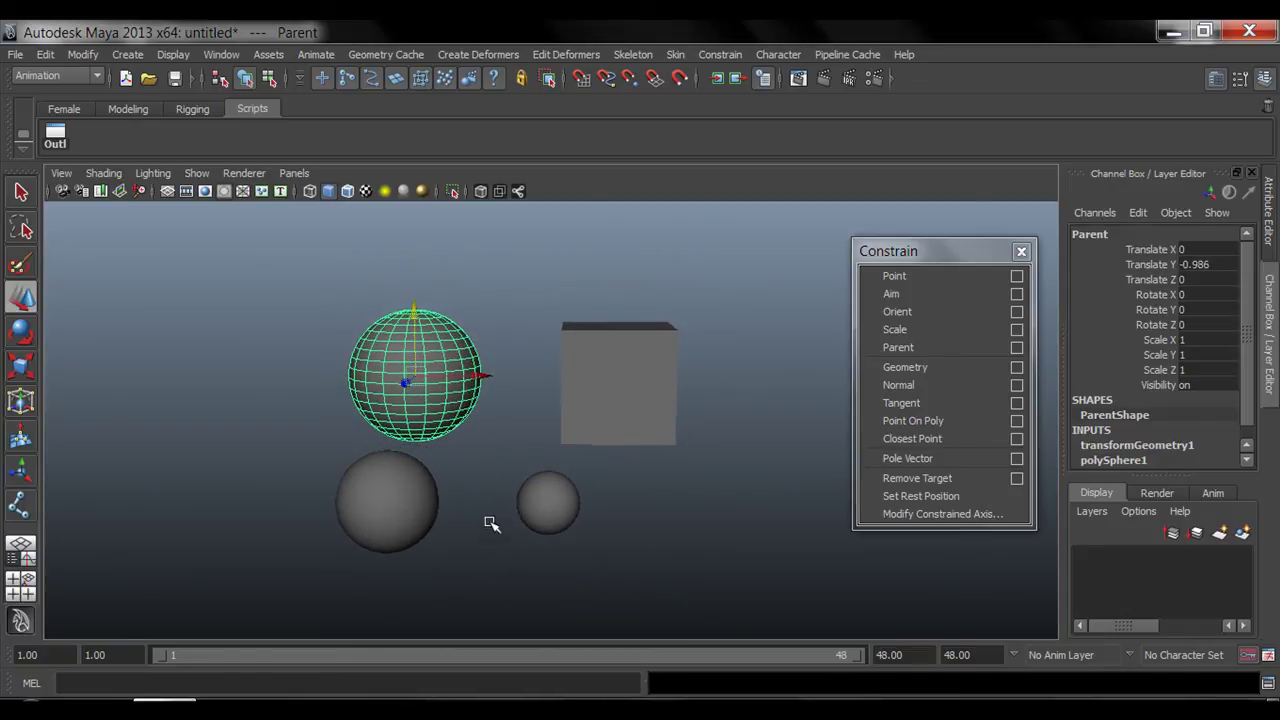
click(548, 503)
shift+click(397, 503)
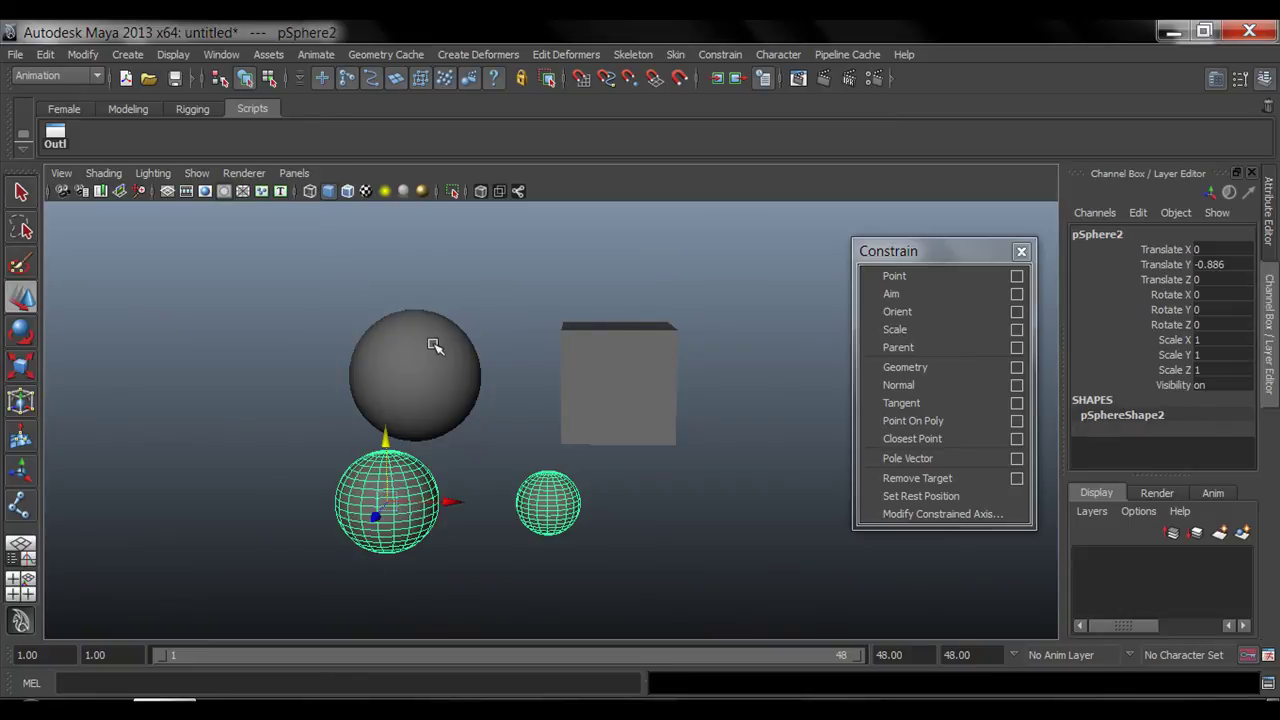
drag(331, 306, 284, 420)
drag(530, 310, 748, 553)
click(458, 481)
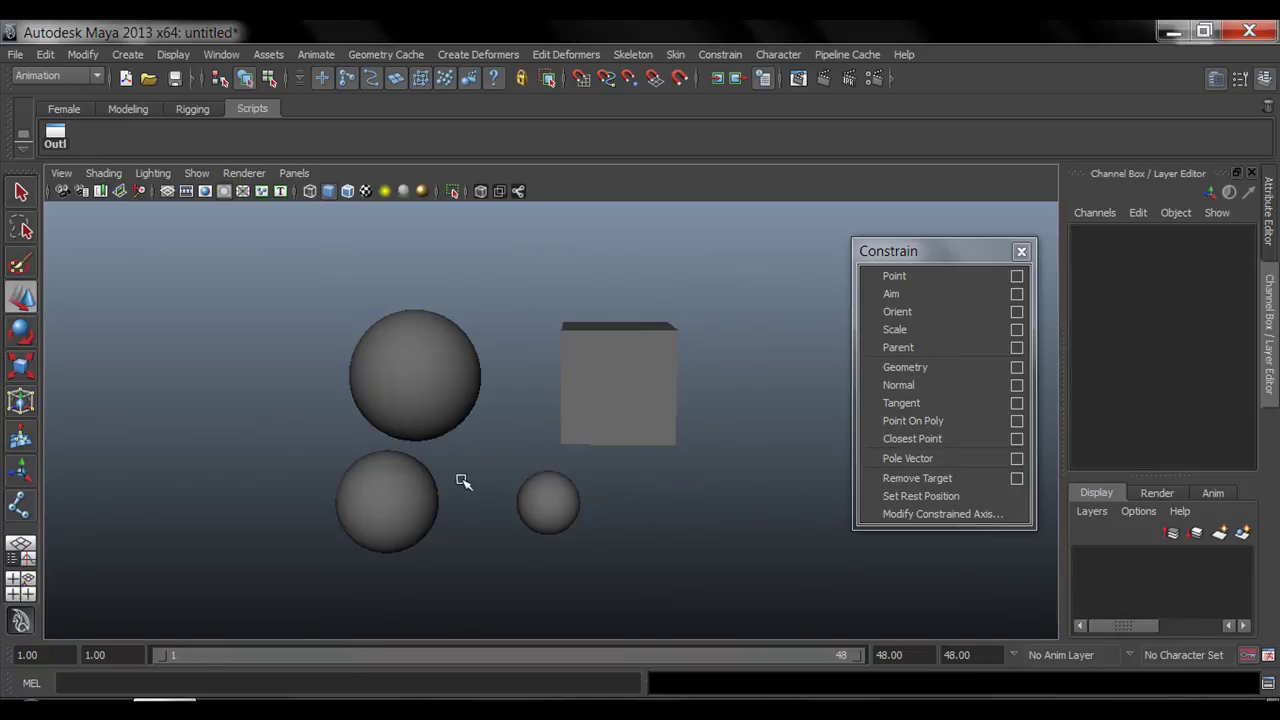
- Examine the translate and rotate channels of the smallest front sphere
click(562, 508)
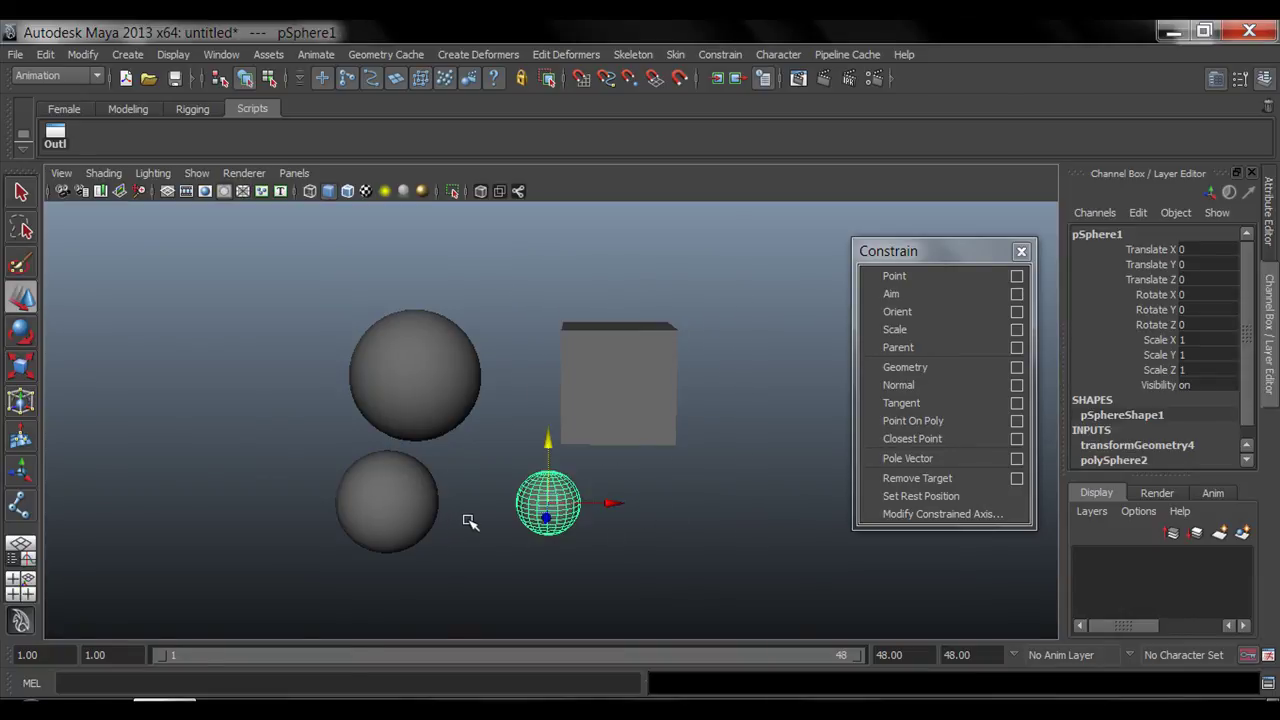
alt+drag(454, 541, 471, 523)
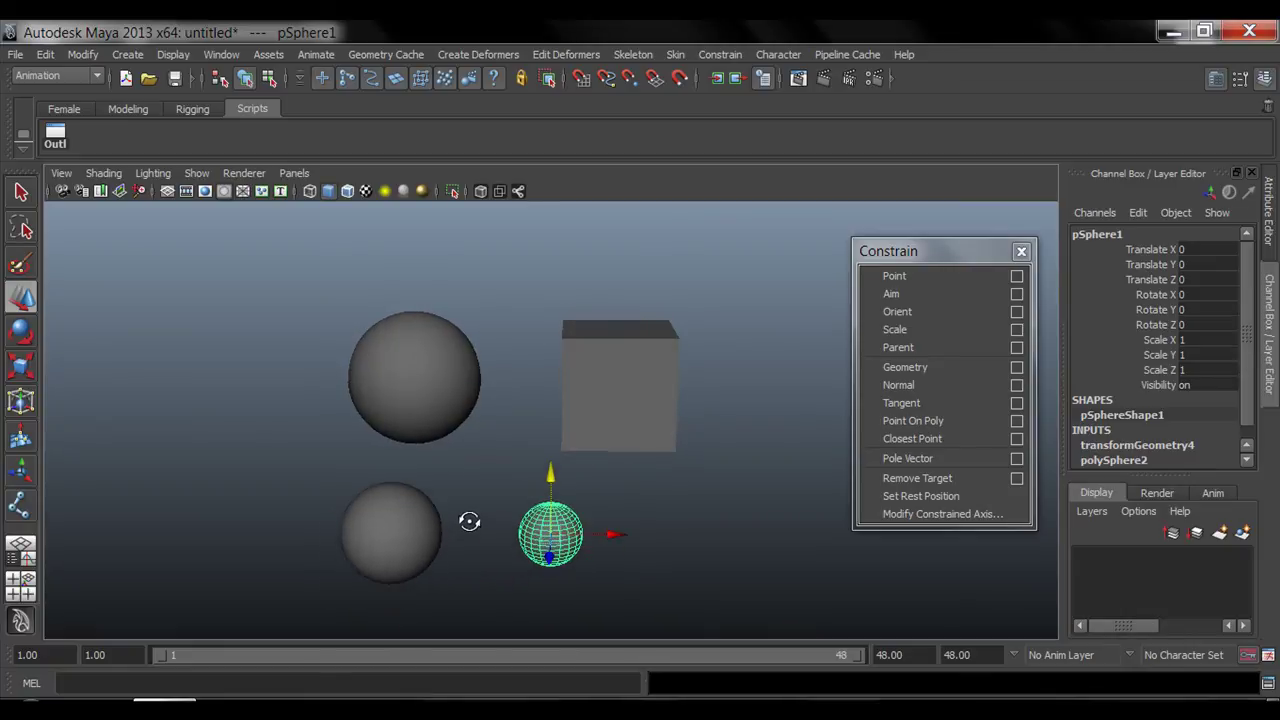
drag(1156, 250, 1164, 326)
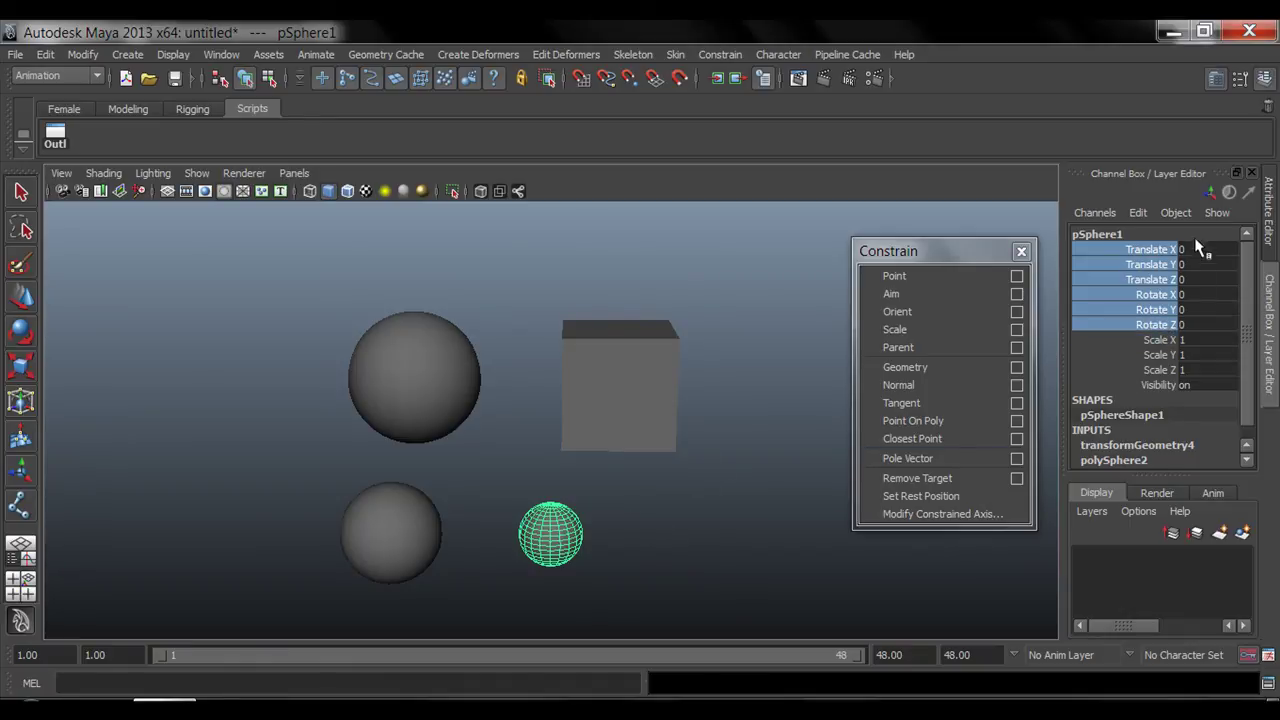
- Try moving the larger front sphere together with its child sphere, and undo the moves
click(371, 535)
key(w)
mouse_move(394, 532)
mouse_down()
mouse_move(503, 497)
mouse_move(401, 548)
mouse_up()
key(ctrl+z)
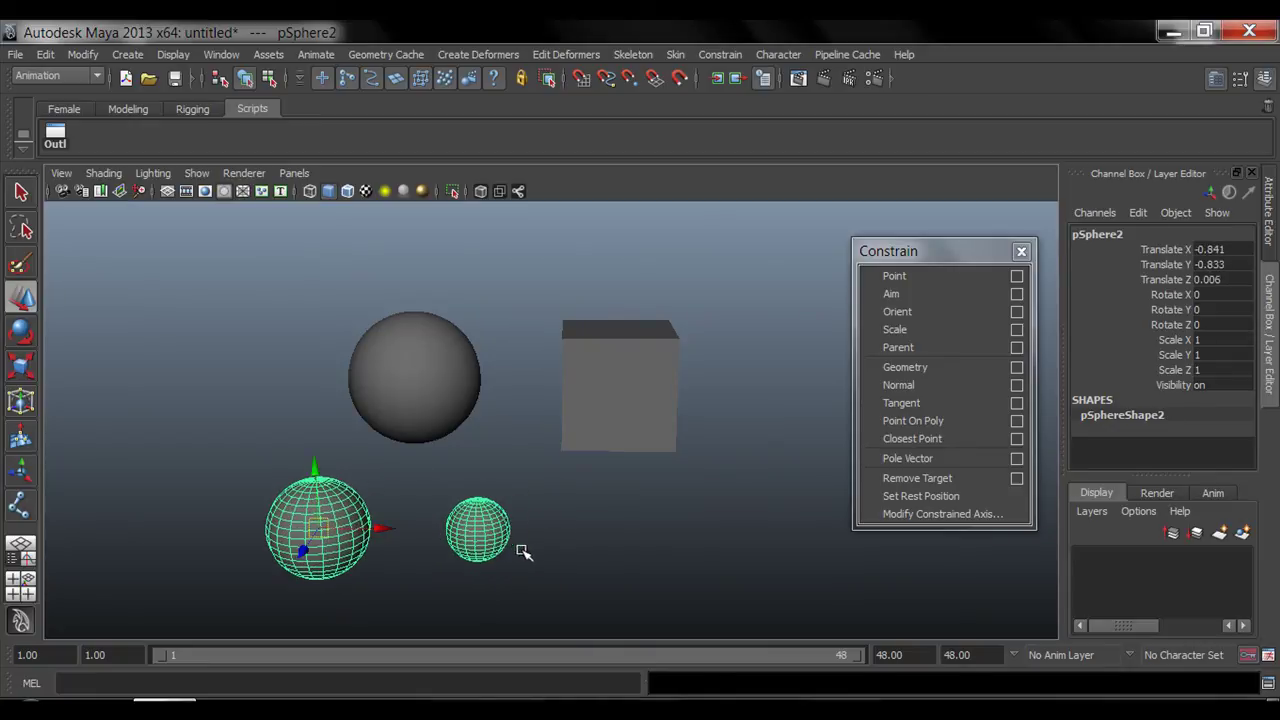
key(ctrl+z)
key(ctrl+z)
- Recheck the translate and rotate channels, and examine the Child cube's Translate Y value
drag(1172, 255, 1171, 337)
click(501, 280)
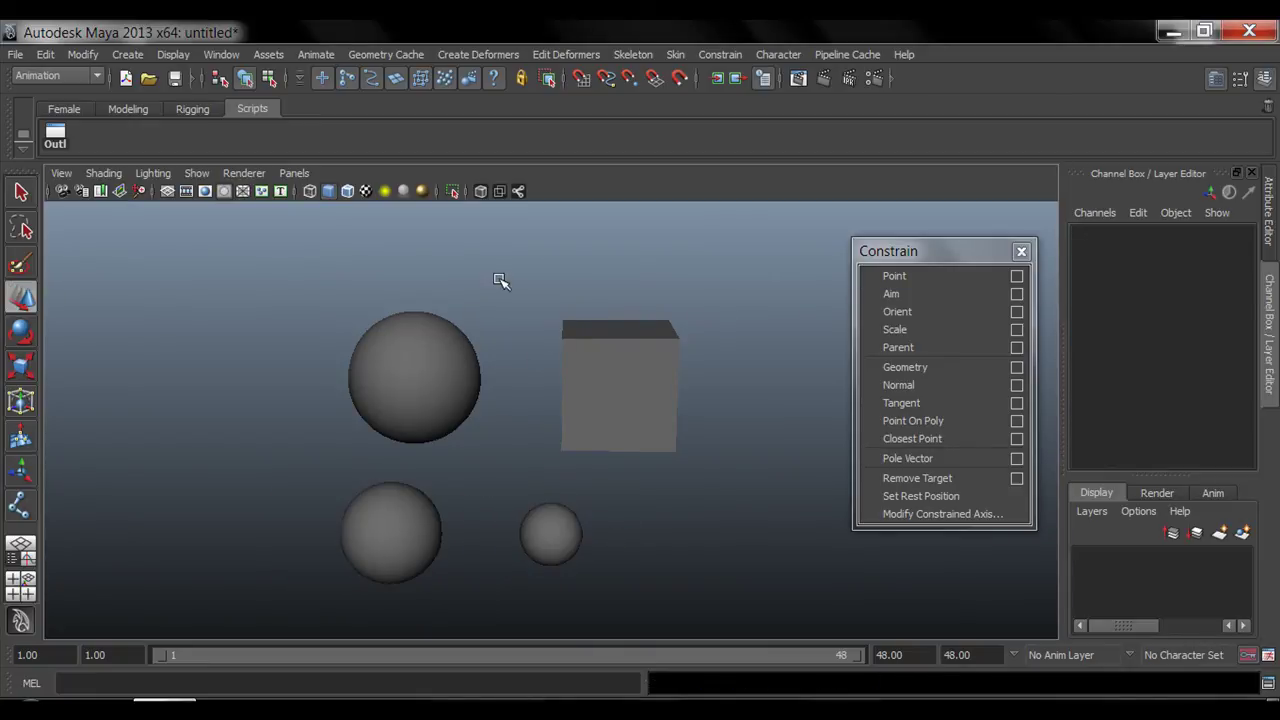
click(628, 351)
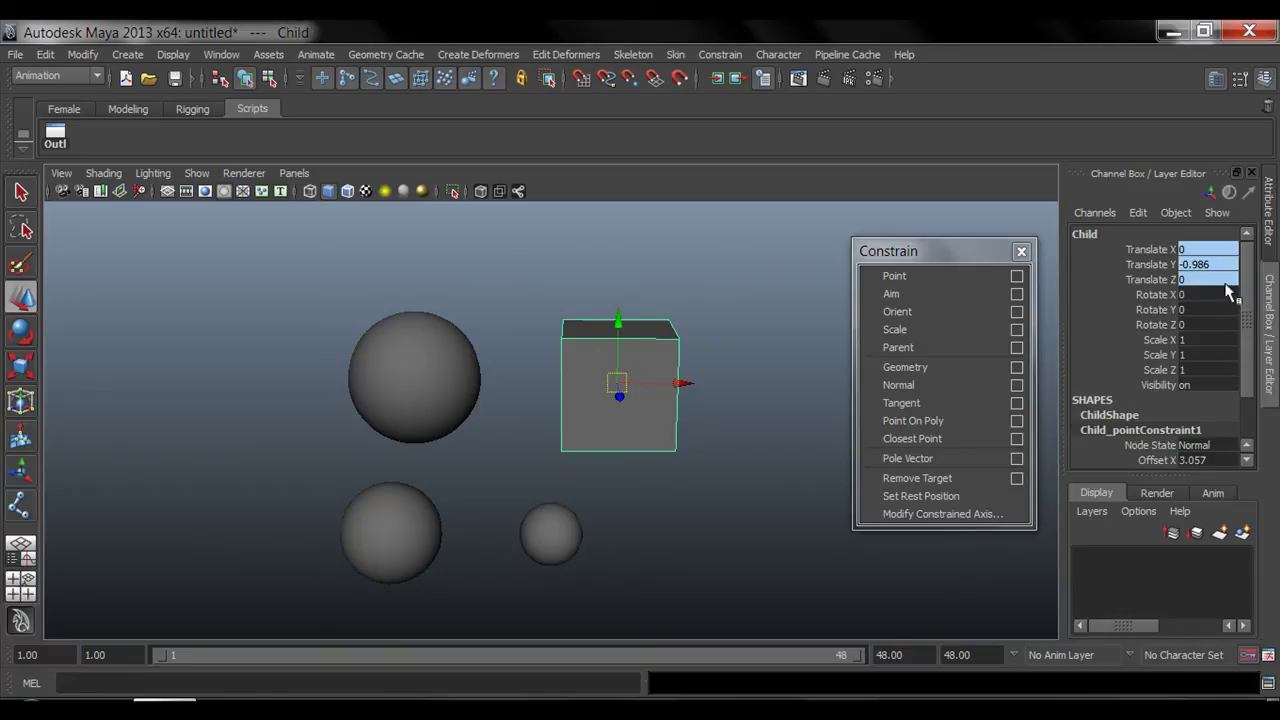
click(1150, 265)
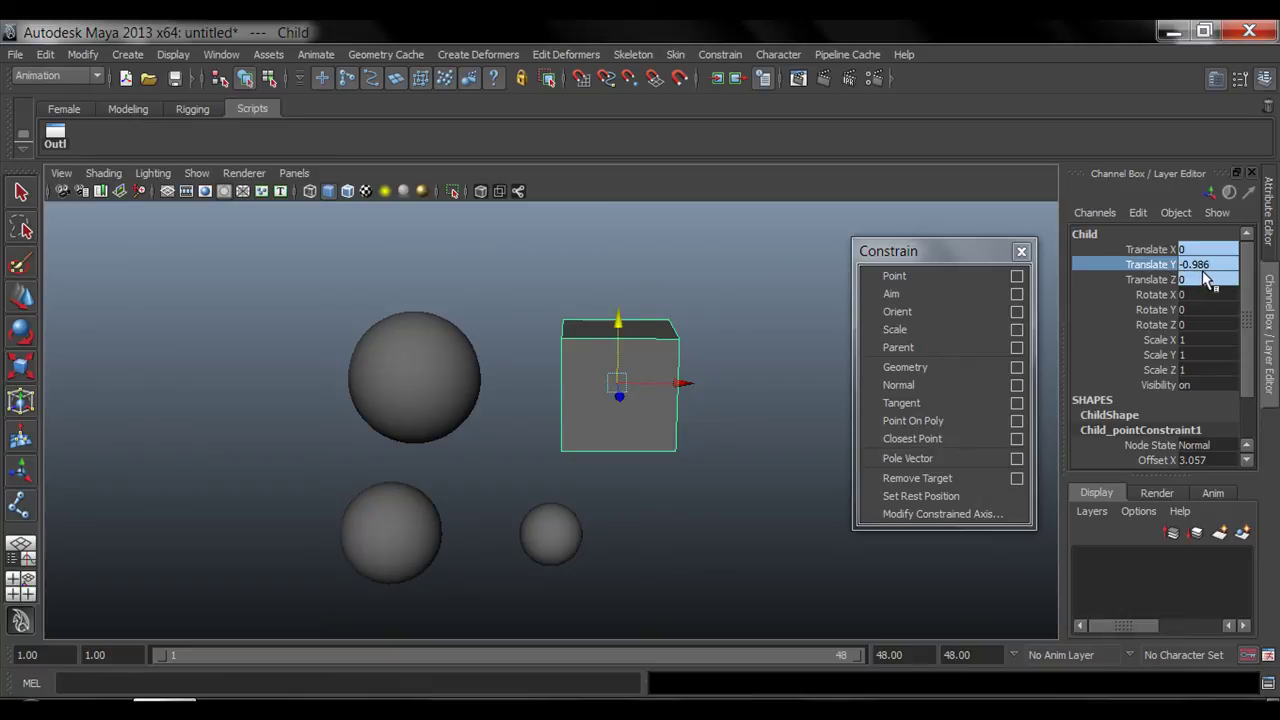
- Raise the Parent sphere to about Translate Y -0.193, and compare the Child cube's translate values with the other objects
click(397, 366)
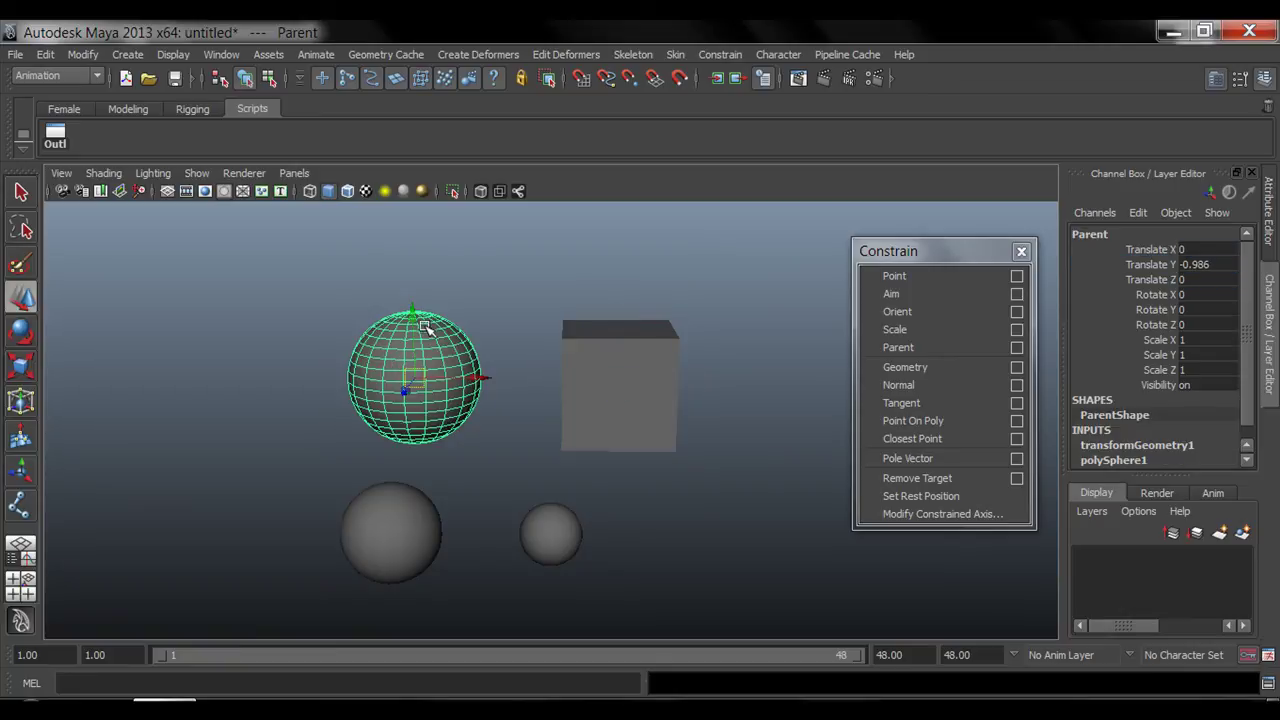
drag(411, 335, 449, 283)
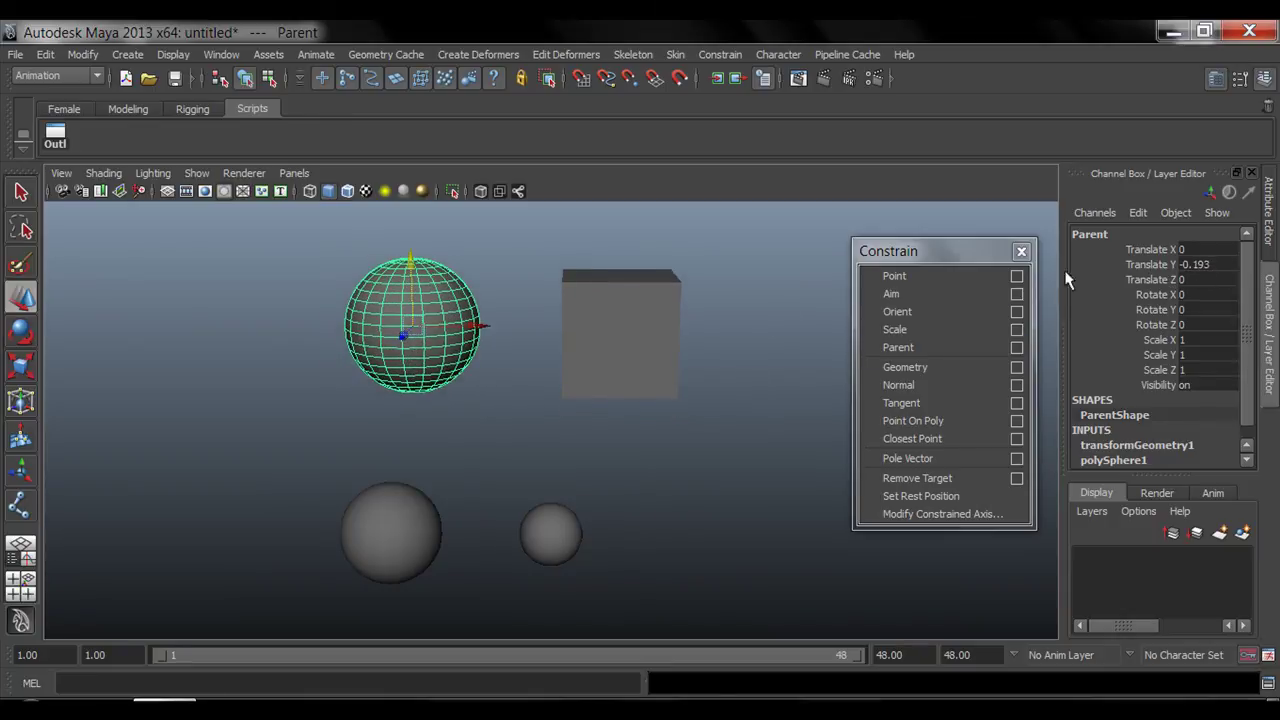
click(624, 326)
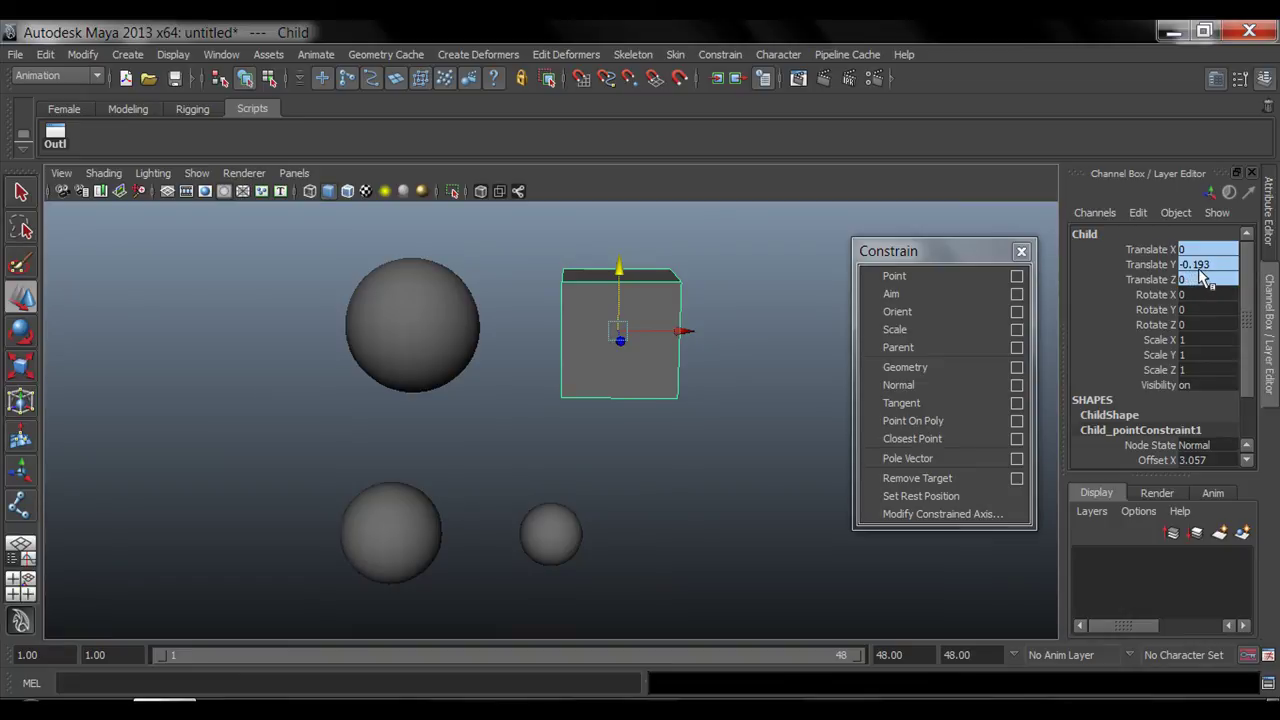
click(428, 331)
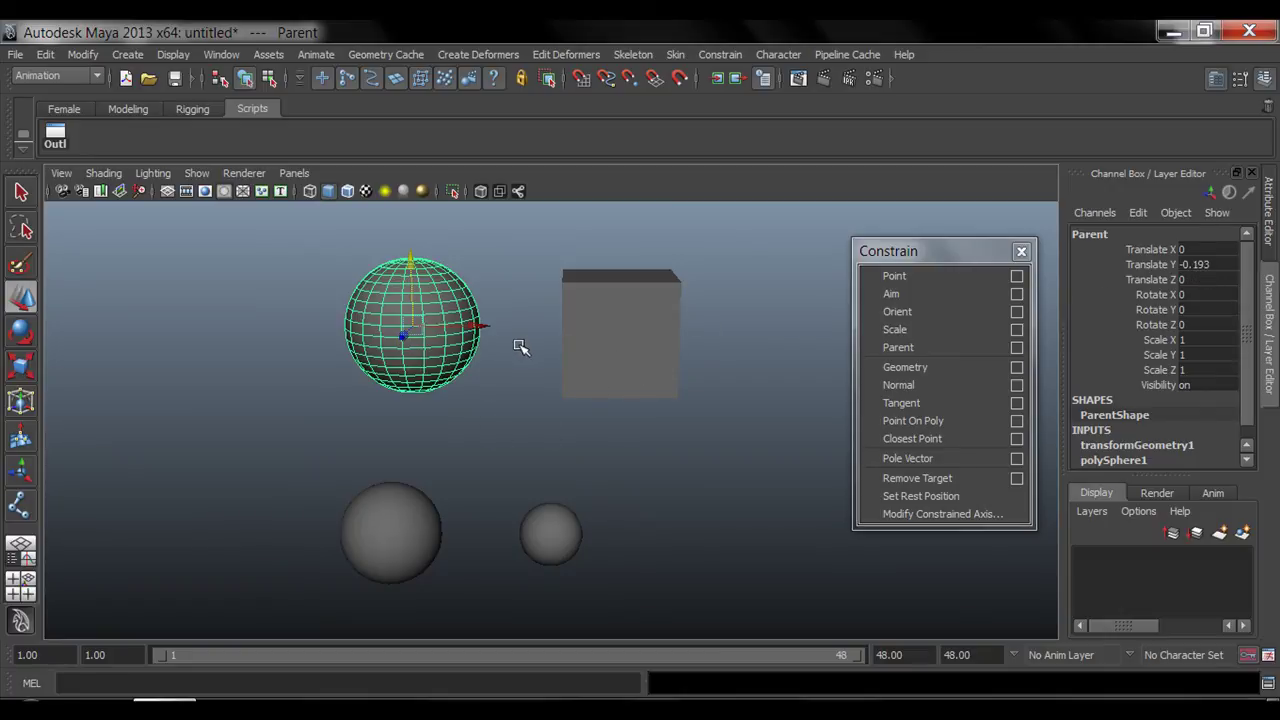
click(420, 513)
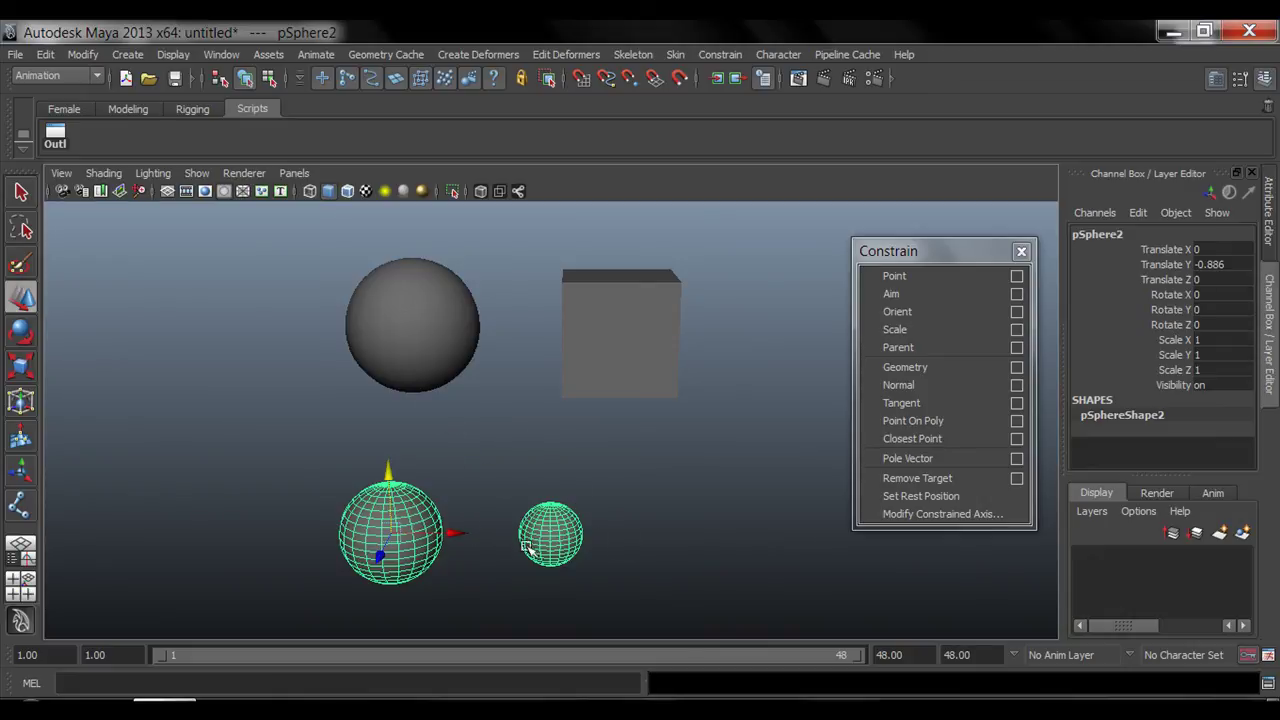
- Move the Constrain window slightly aside and compare the channel values of the Parent sphere and the two front spheres
click(418, 300)
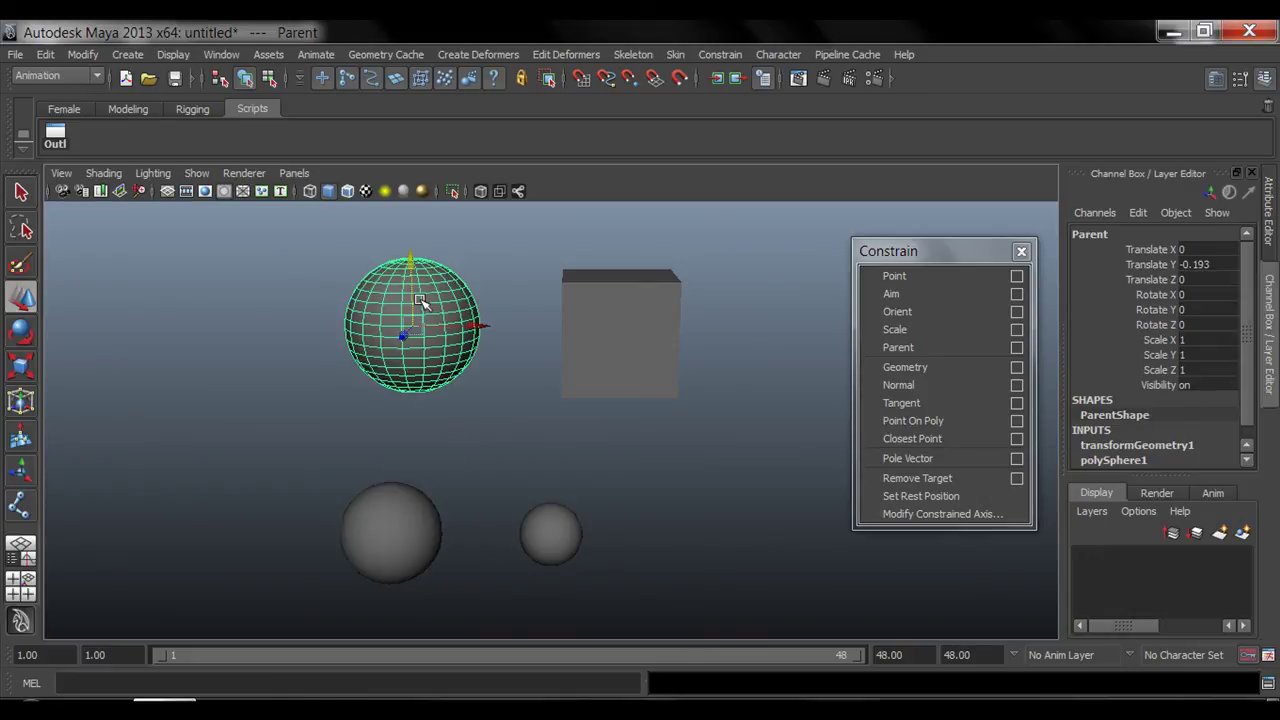
drag(942, 252, 951, 247)
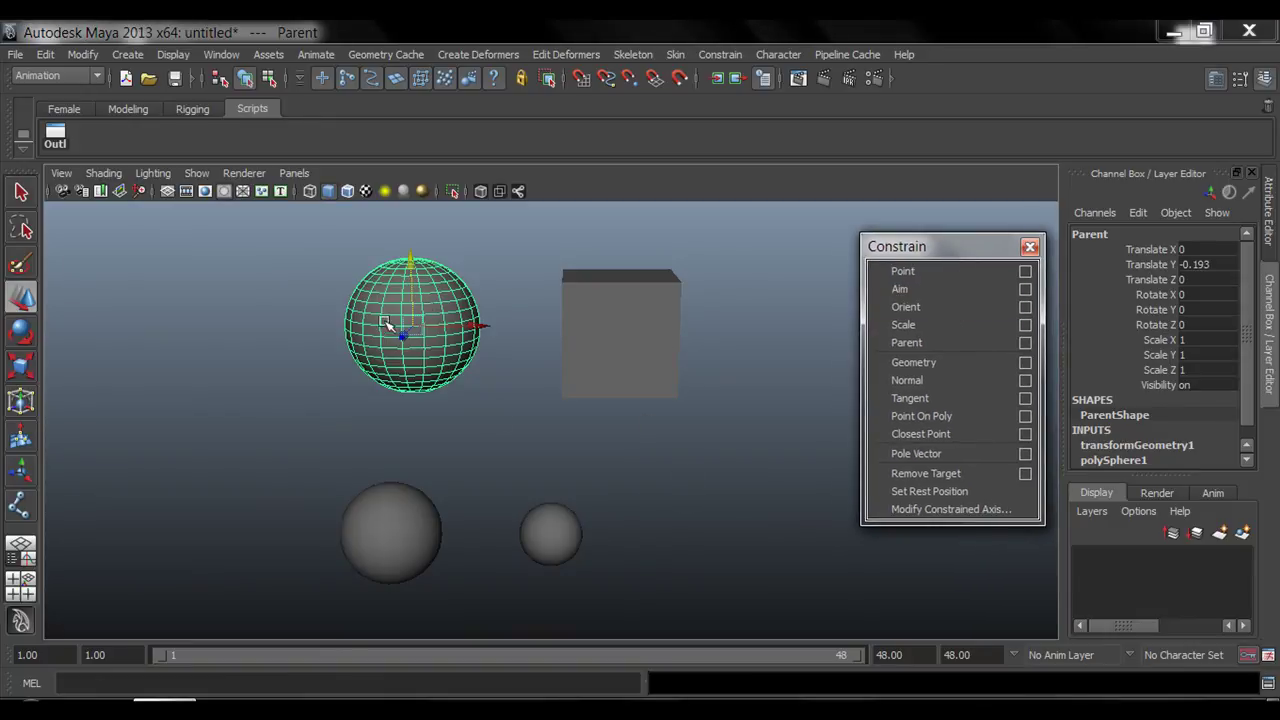
drag(320, 466, 663, 582)
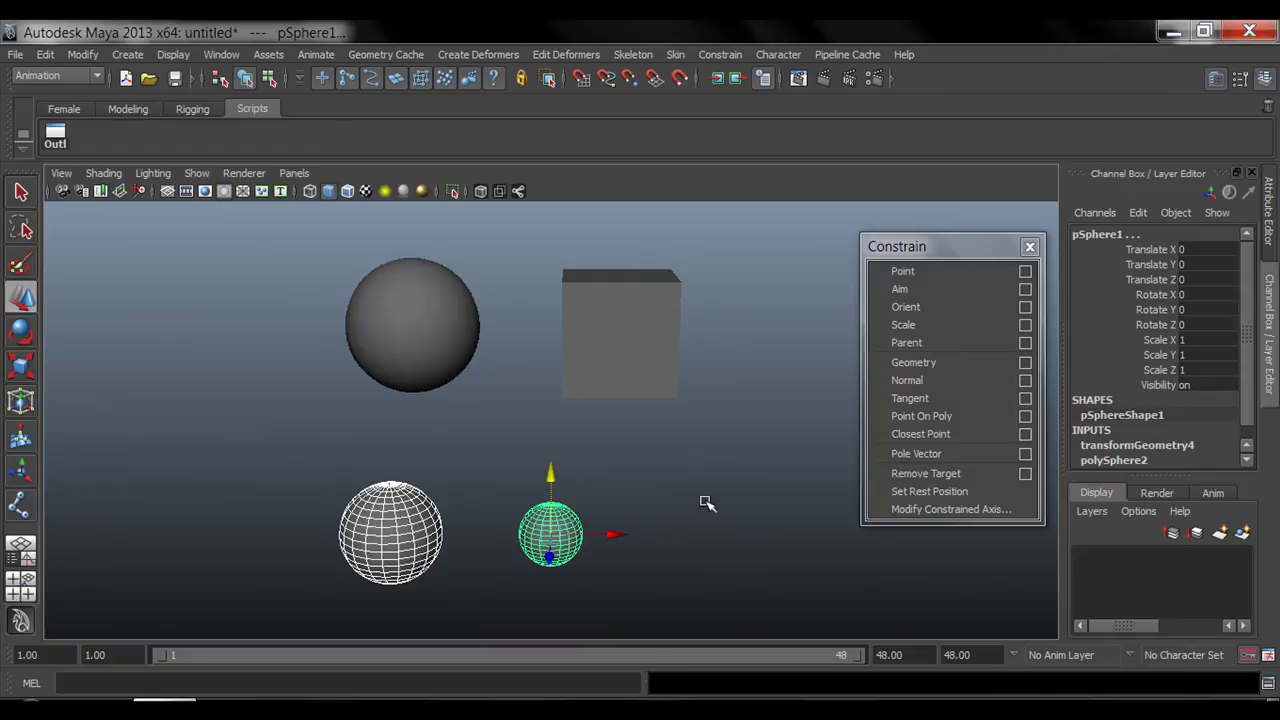
click(470, 474)
click(558, 546)
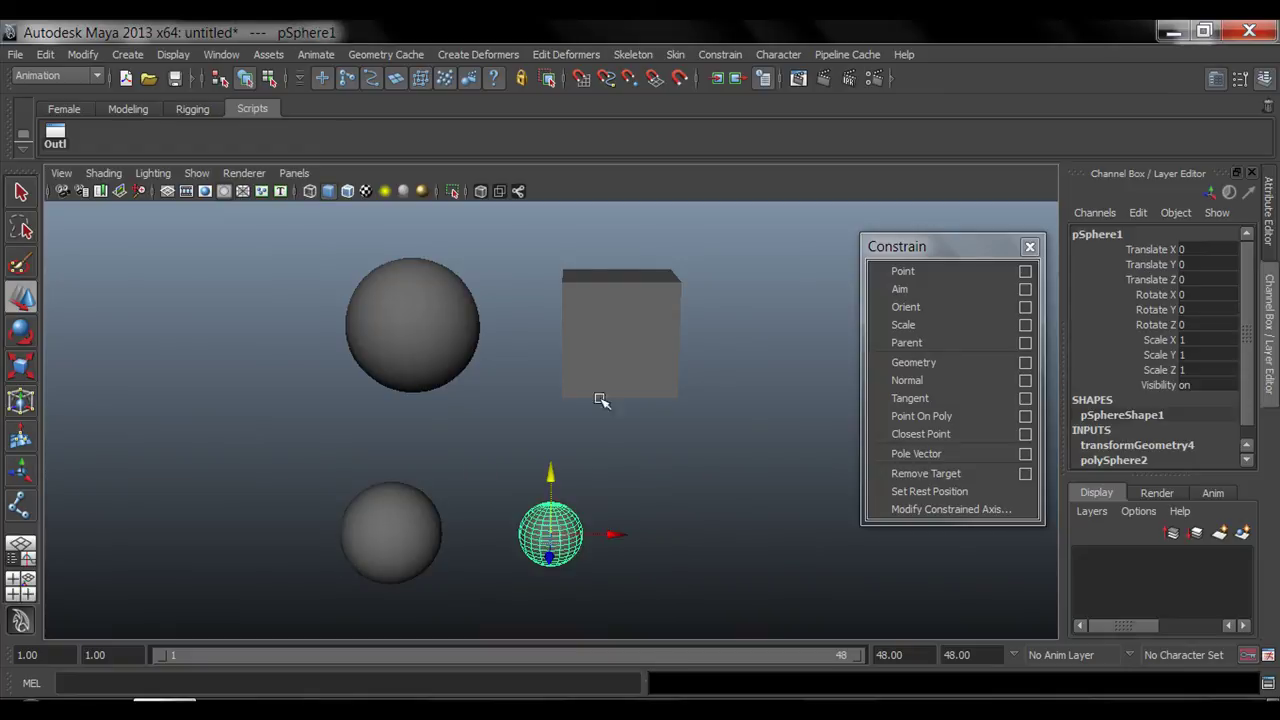
- Move the Parent sphere to about Translate X -2.959, Y -0.069, Z -0.063, and examine the constrained Child cube's translate channels
click(455, 327)
alt+drag(547, 445, 484, 434)
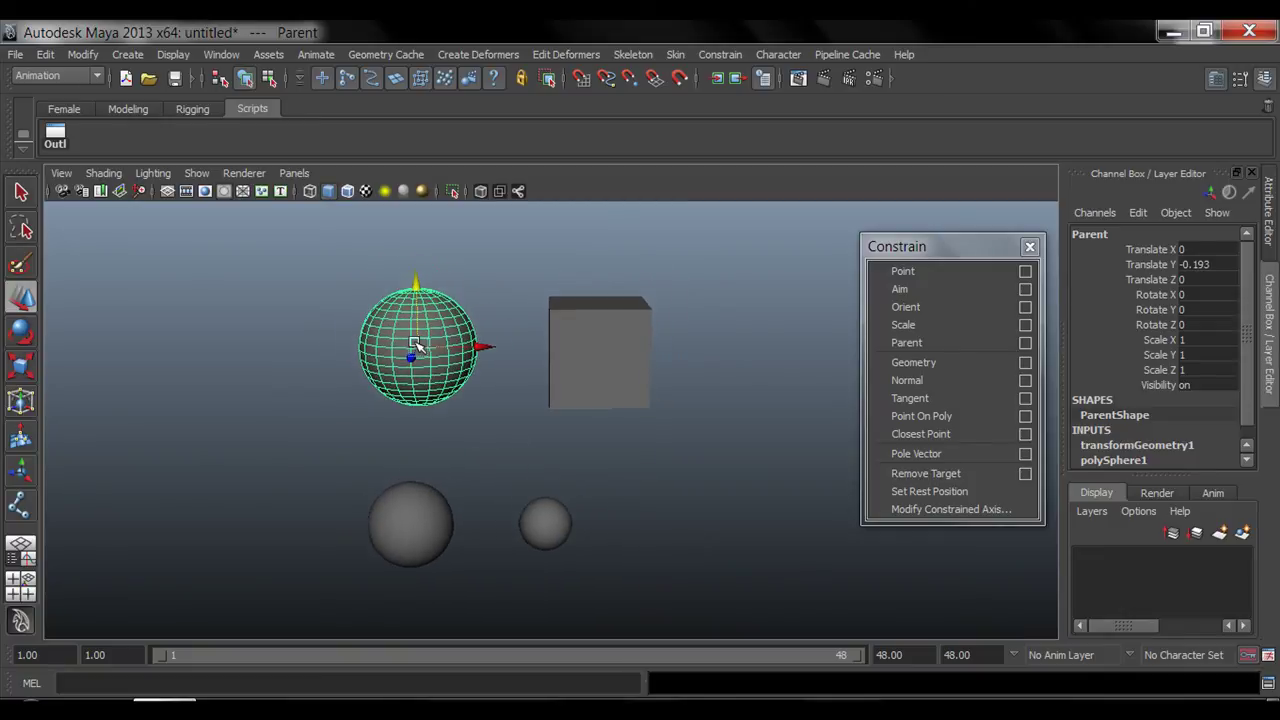
drag(416, 344, 248, 333)
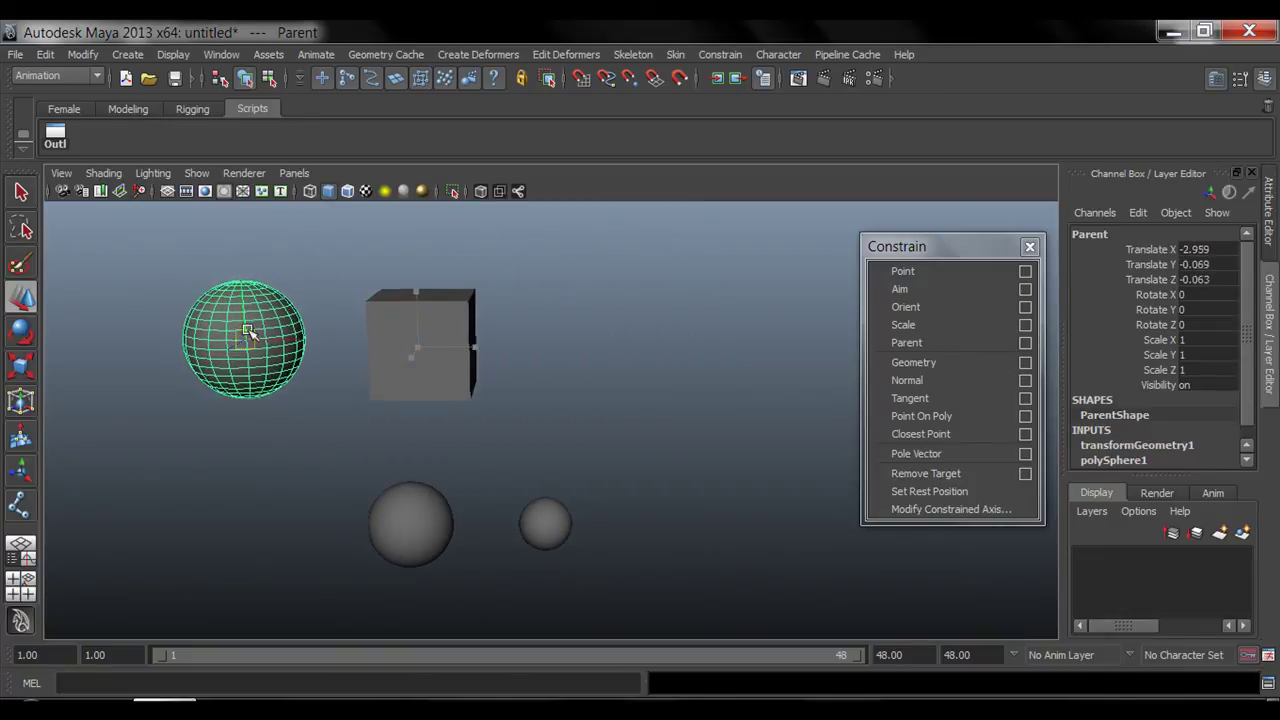
click(400, 323)
drag(1145, 249, 1164, 276)
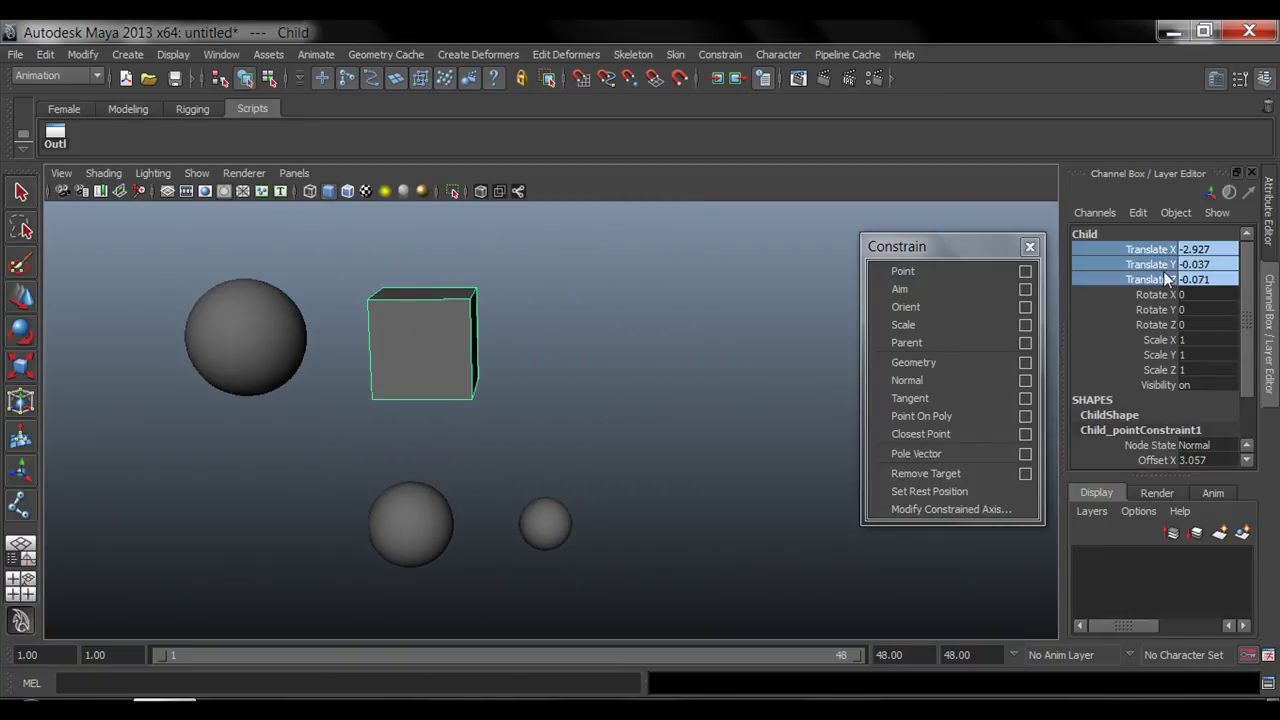
- Move the larger front sphere toward negative X and slightly down, and examine its child sphere's translate and rotate channels
alt+drag(712, 494, 716, 450)
click(465, 458)
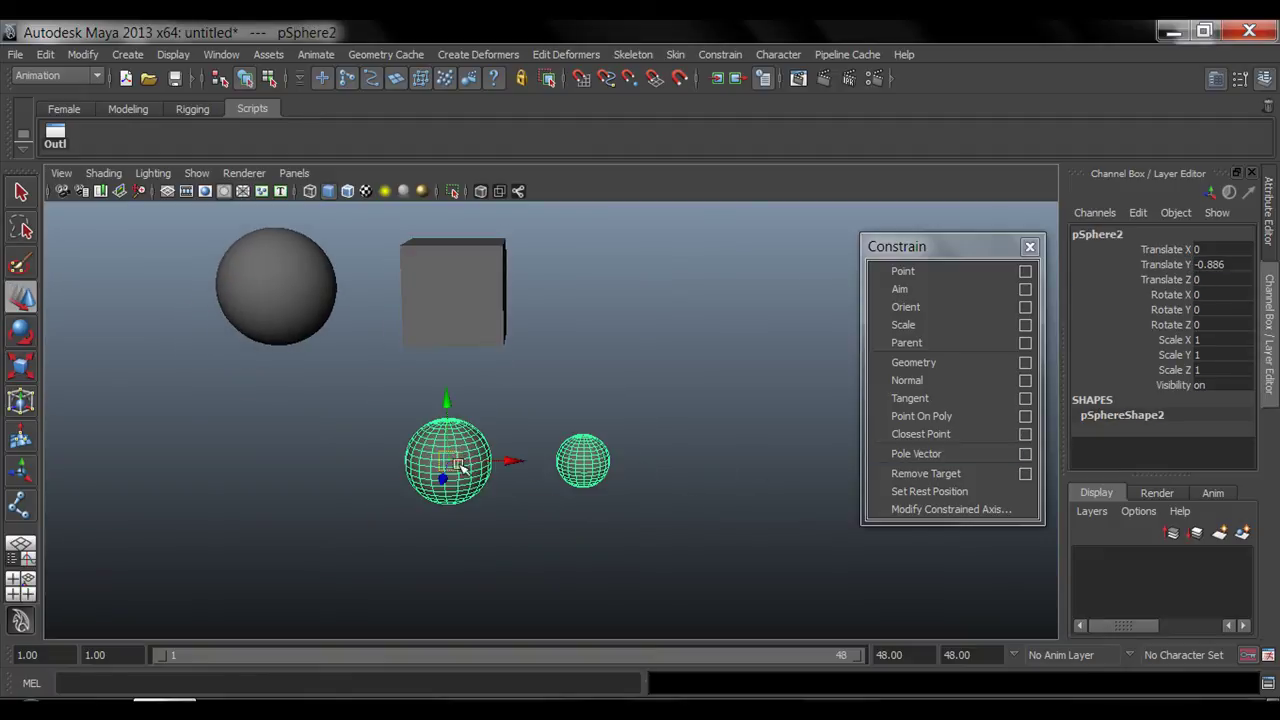
drag(460, 466, 183, 506)
click(323, 500)
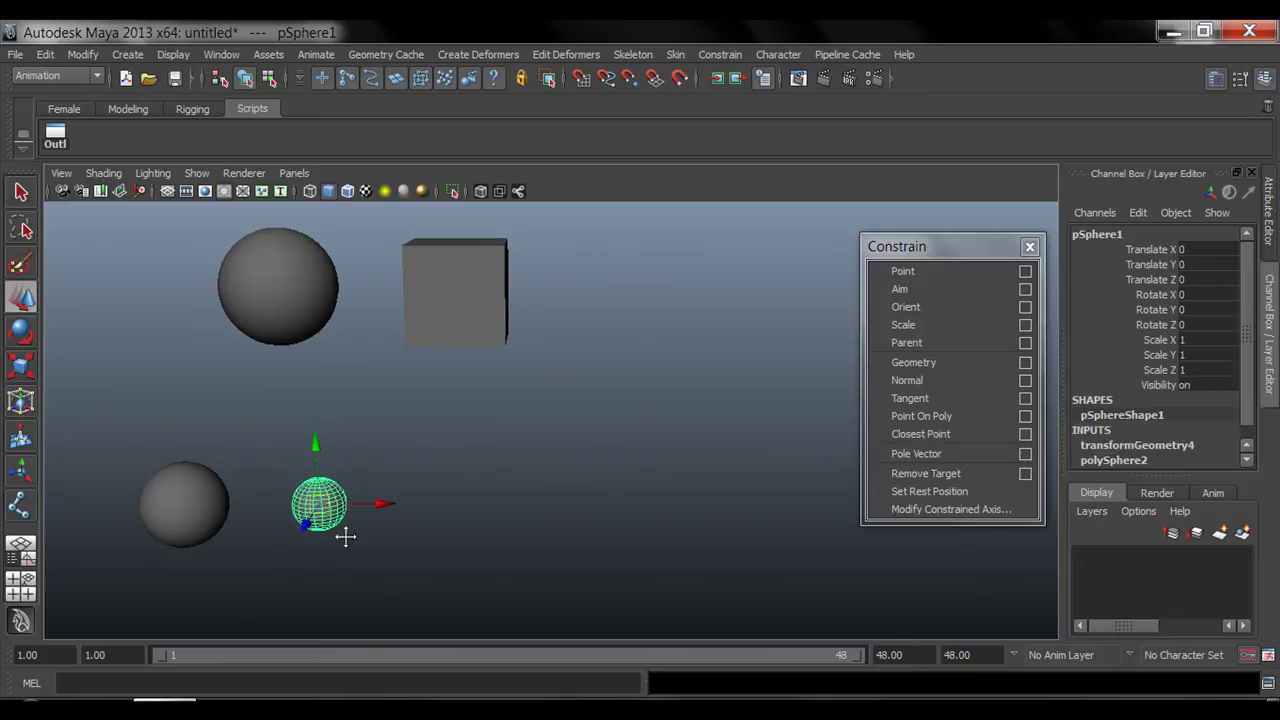
alt+middle_drag(343, 531, 430, 522)
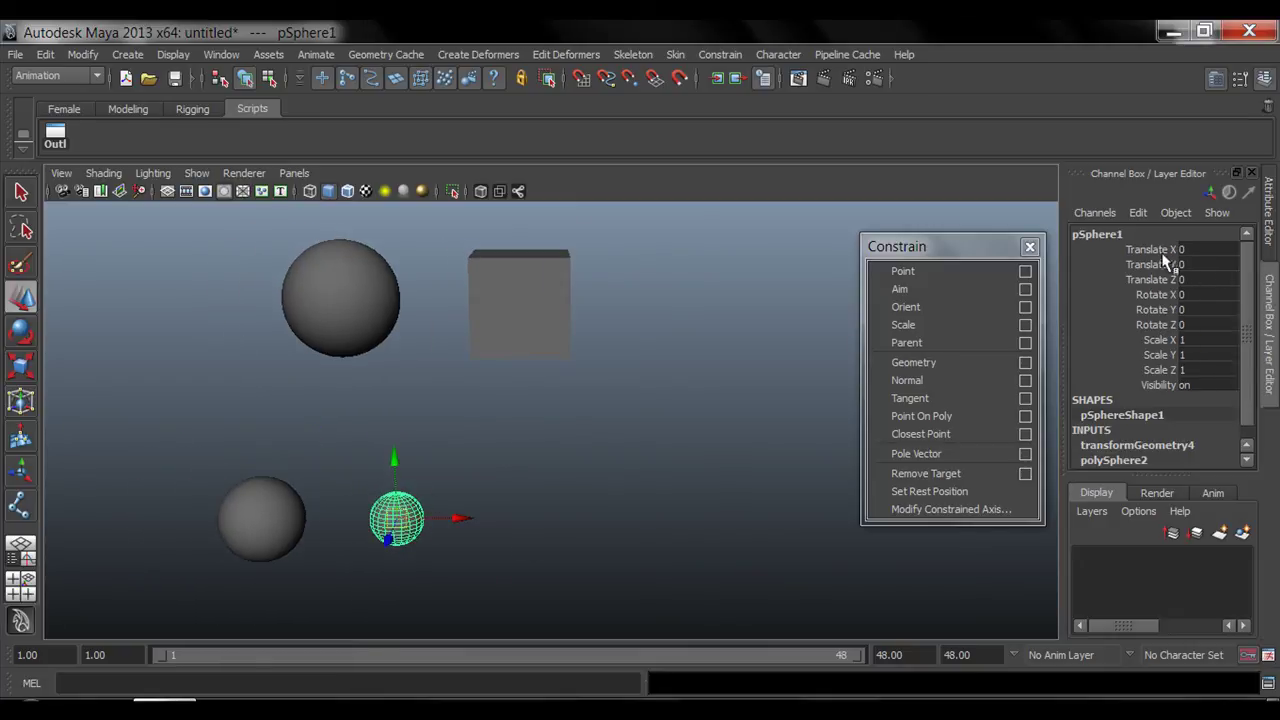
drag(1162, 252, 1160, 326)
- Compare the two parented front spheres with the constrained Parent sphere and Child cube by selecting each pair
alt+middle_drag(634, 392, 667, 369)
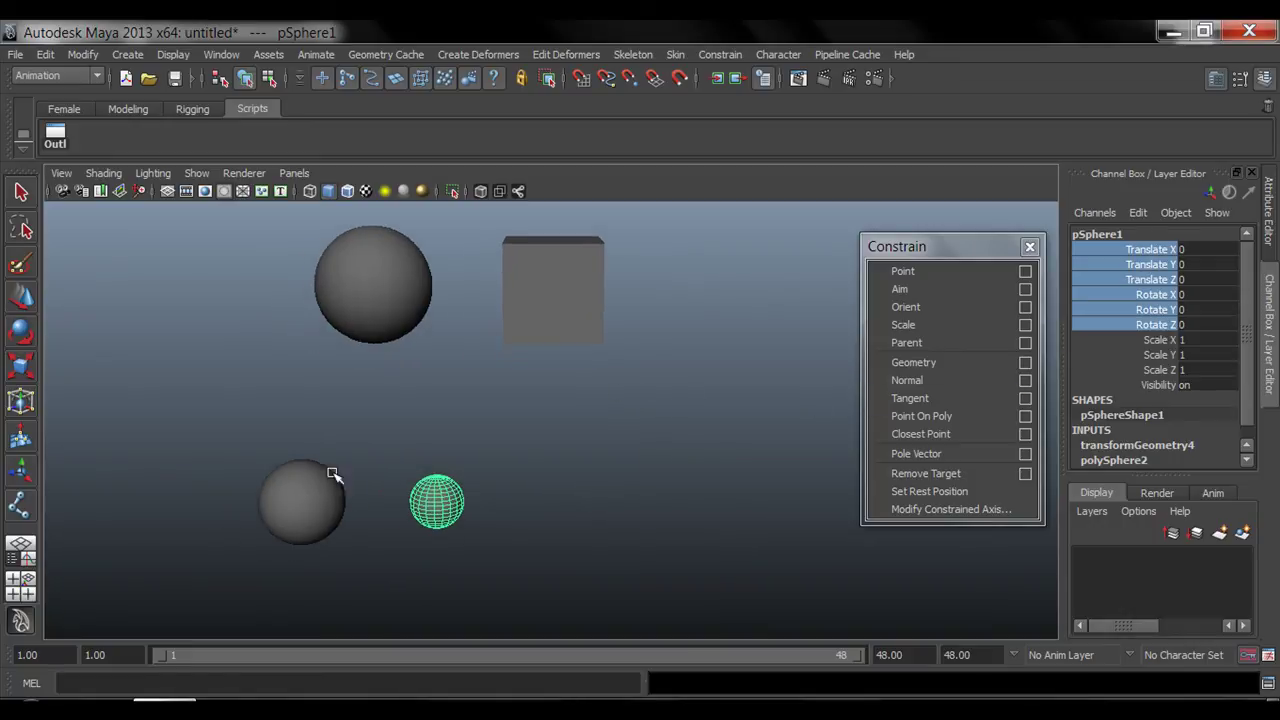
alt+right_drag(553, 410, 477, 403)
alt+middle_drag(477, 403, 497, 420)
alt+drag(554, 466, 540, 462)
drag(316, 460, 530, 545)
key(w)
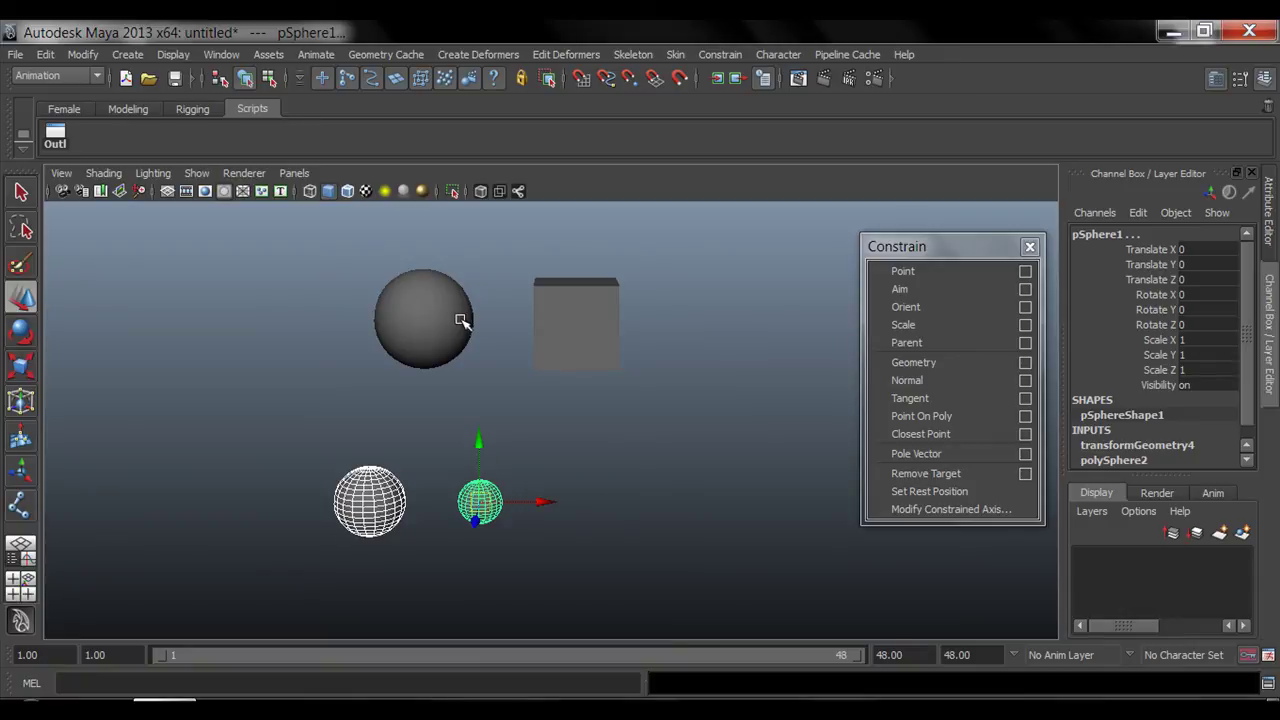
drag(366, 259, 690, 395)
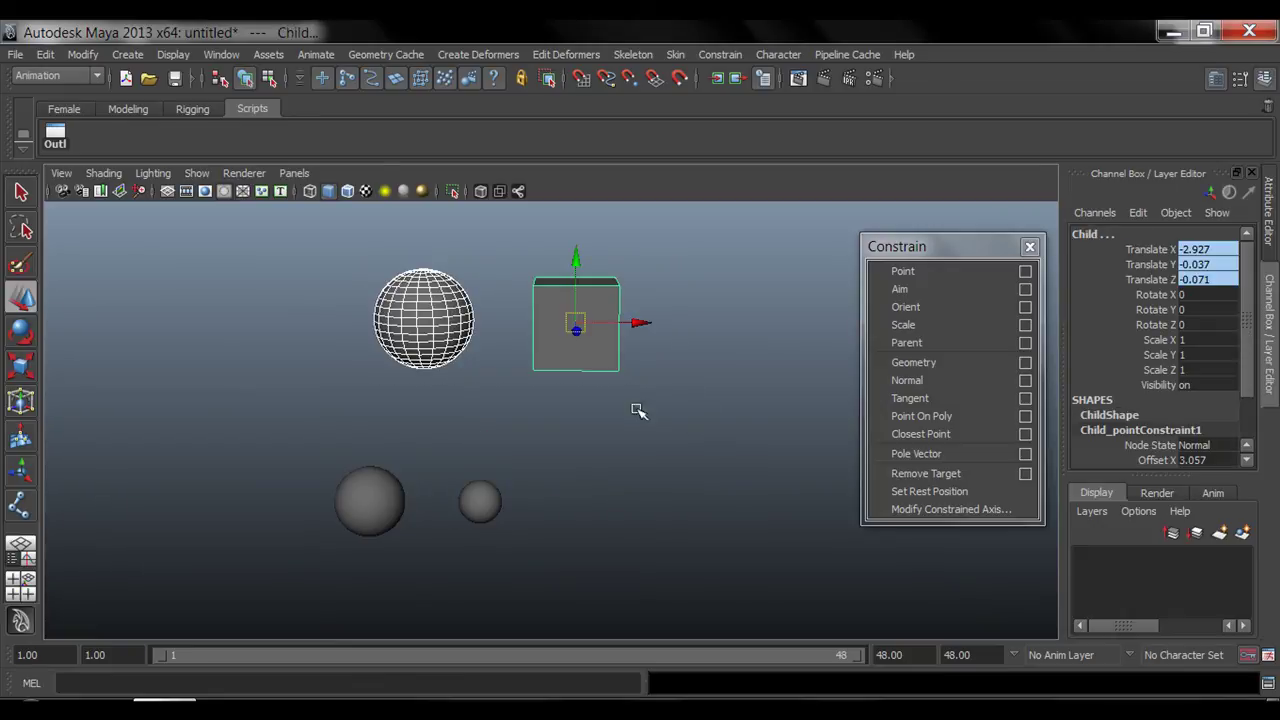
alt+middle_drag(598, 359, 600, 379)
alt+drag(598, 378, 557, 437)
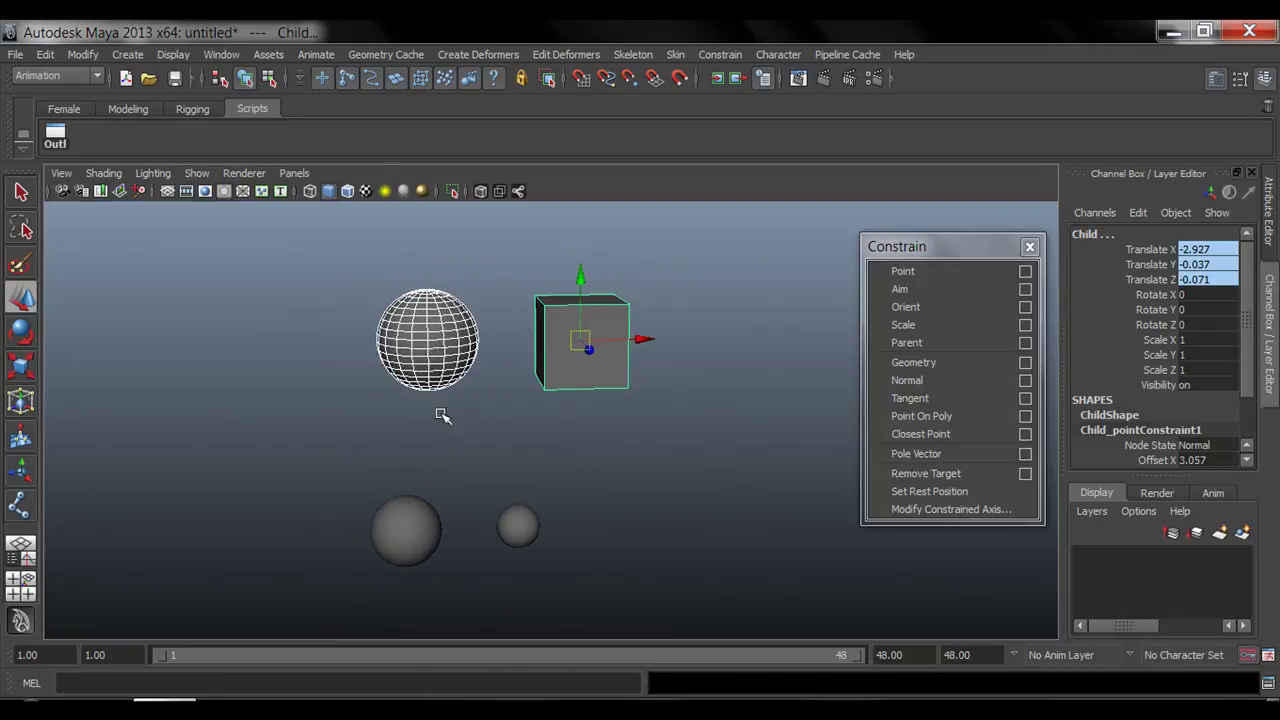
- Delete the two front spheres and set the Parent sphere's Translate X, Y and Z to 0
drag(300, 477, 629, 560)
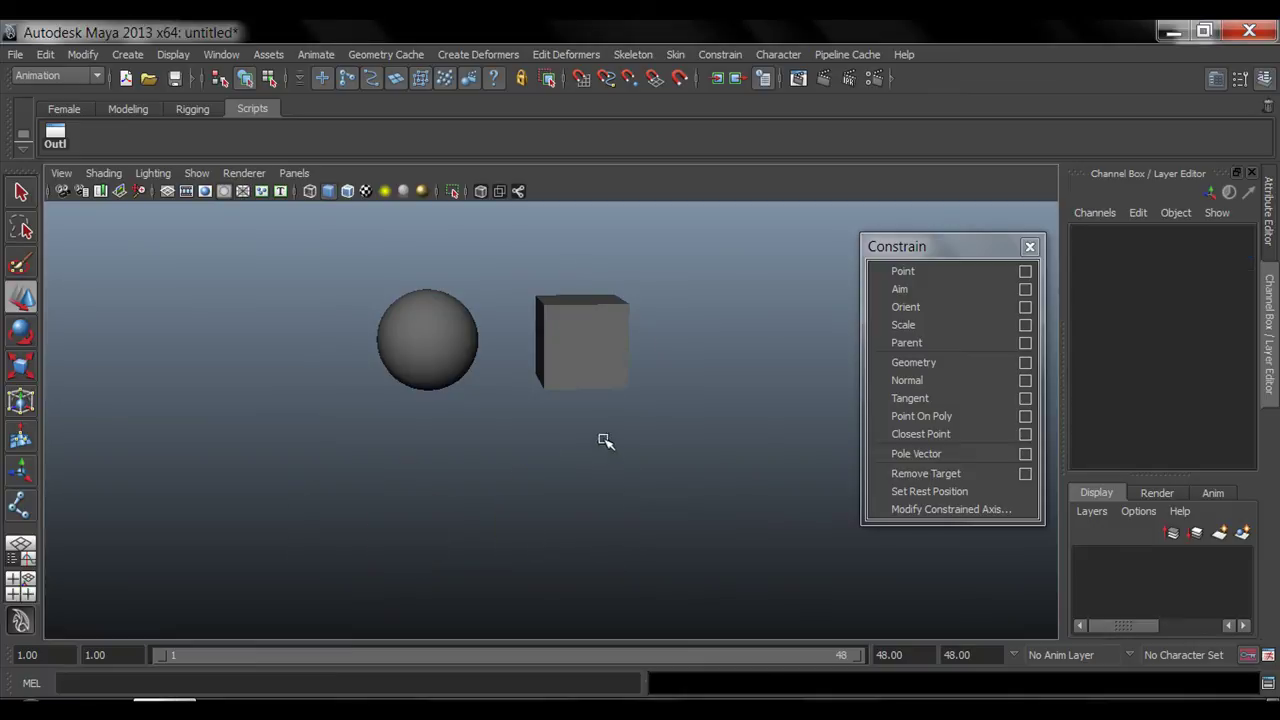
click(443, 334)
text(0)
key(Return)
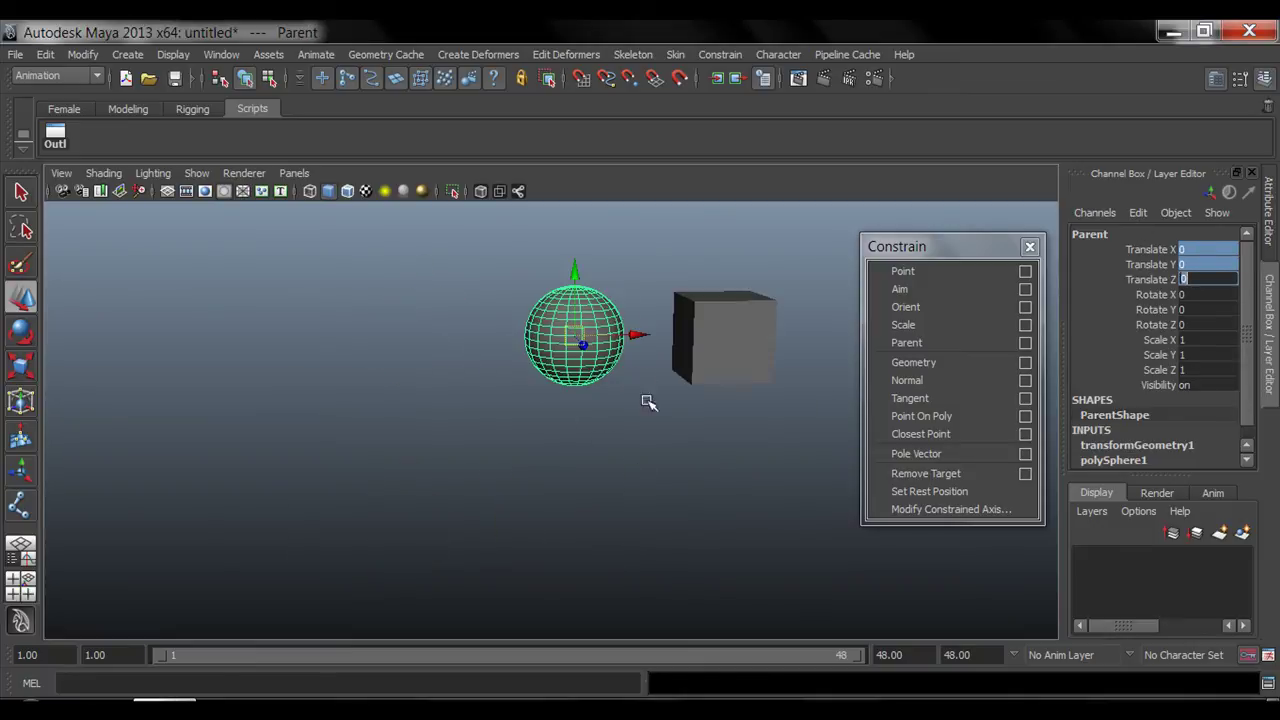
alt+middle_drag(656, 426, 563, 449)
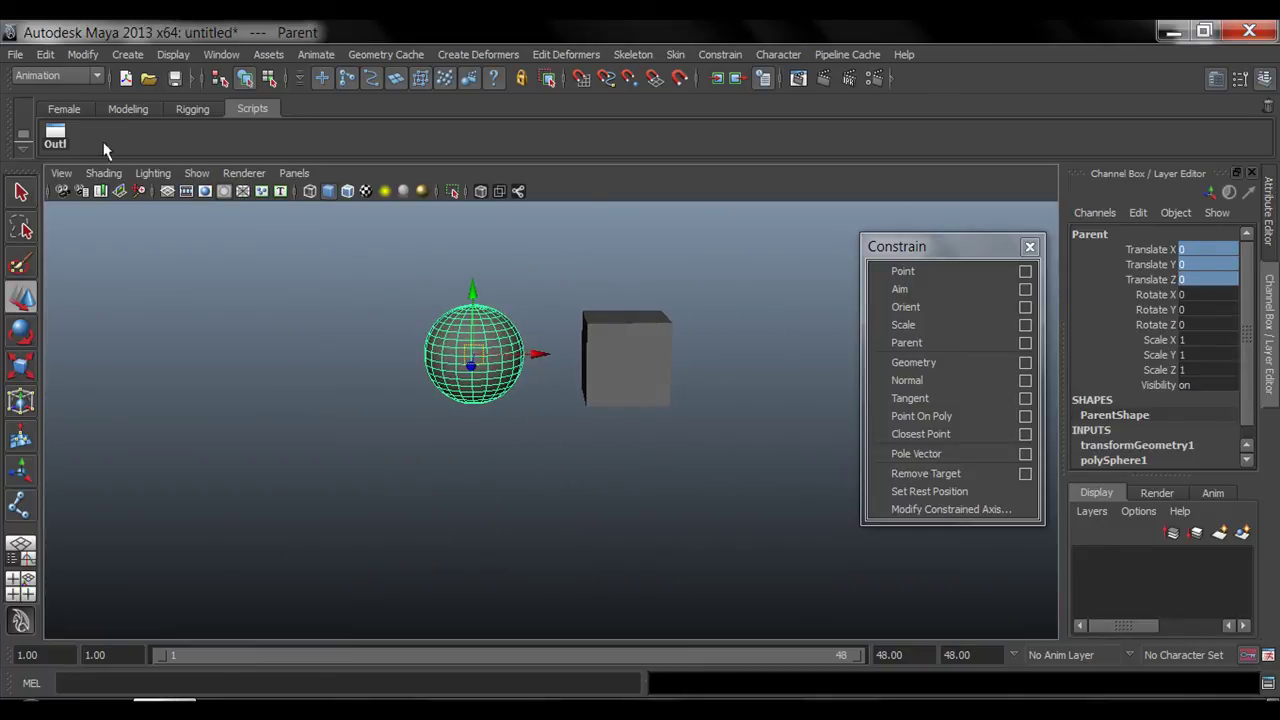
- Show all nodes in the Outliner, delete Child_pointConstraint1 from under Child, and close the Outliner
click(823, 208)
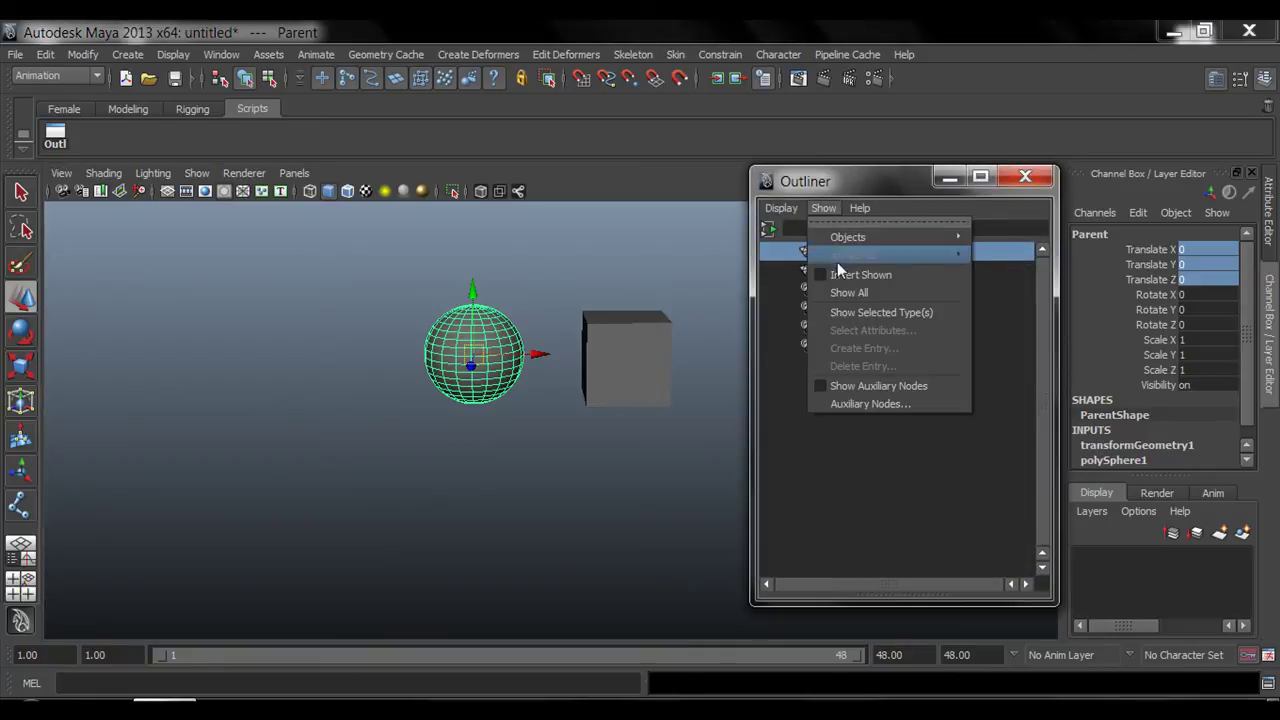
click(850, 293)
click(849, 346)
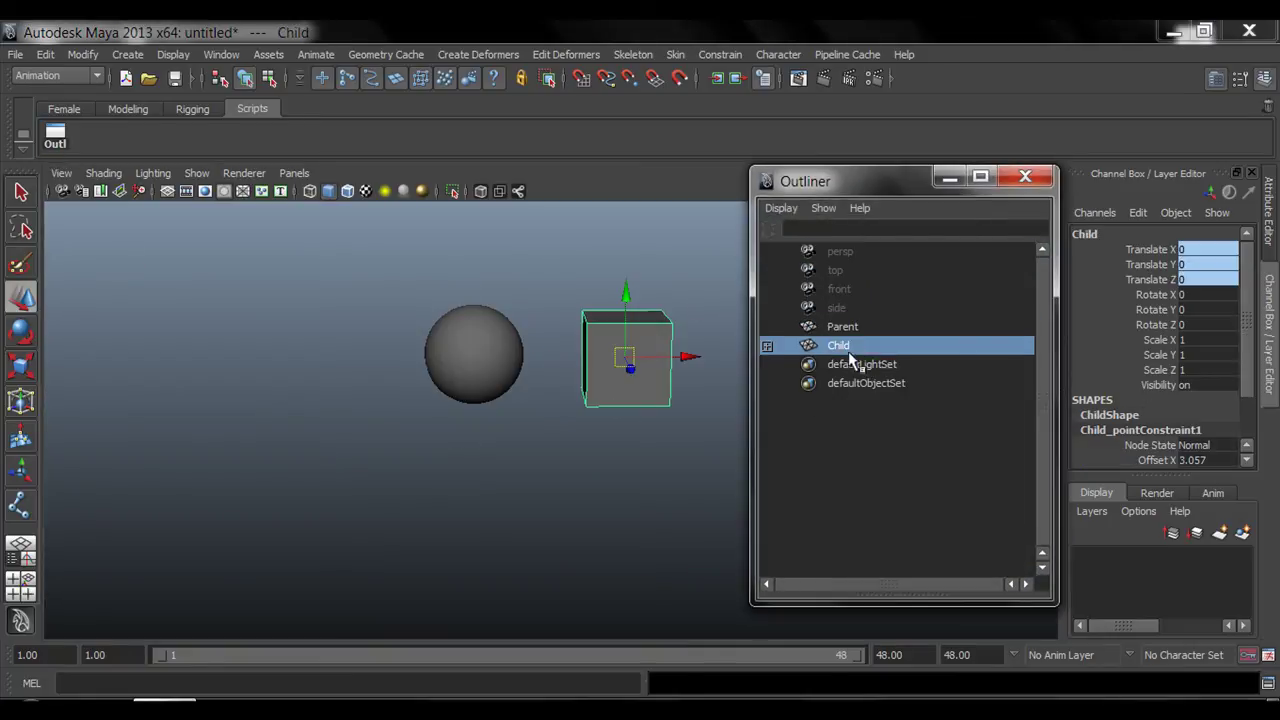
click(766, 346)
click(905, 366)
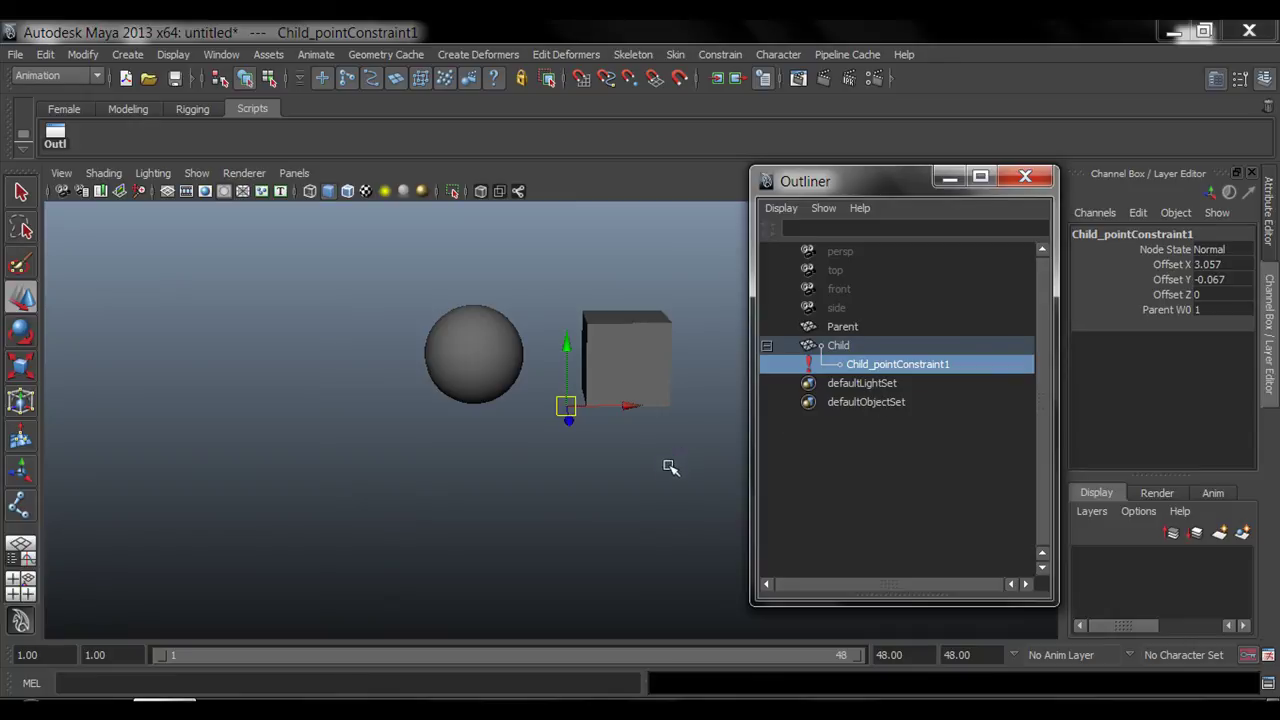
key(Delete)
click(646, 363)
click(1025, 178)
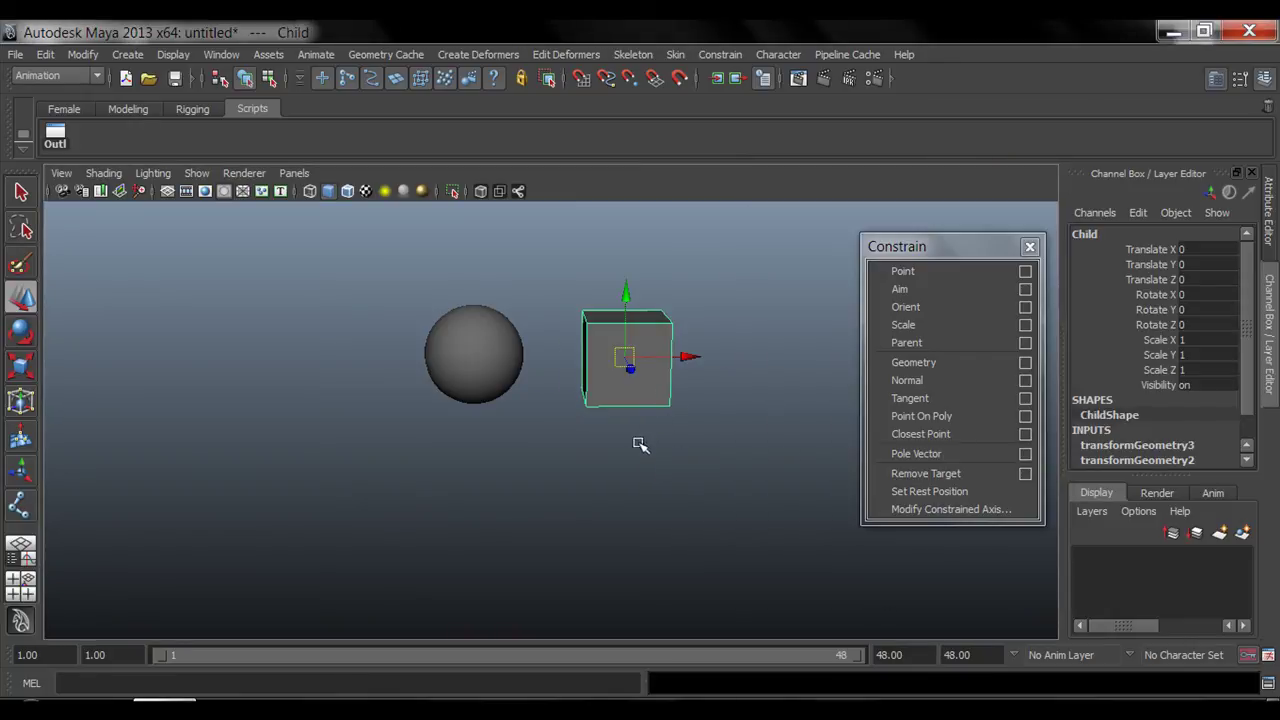
- Delete the Child cube, leaving only the Parent sphere in the scene
alt+drag(640, 443, 618, 468)
alt+right_drag(297, 459, 400, 461)
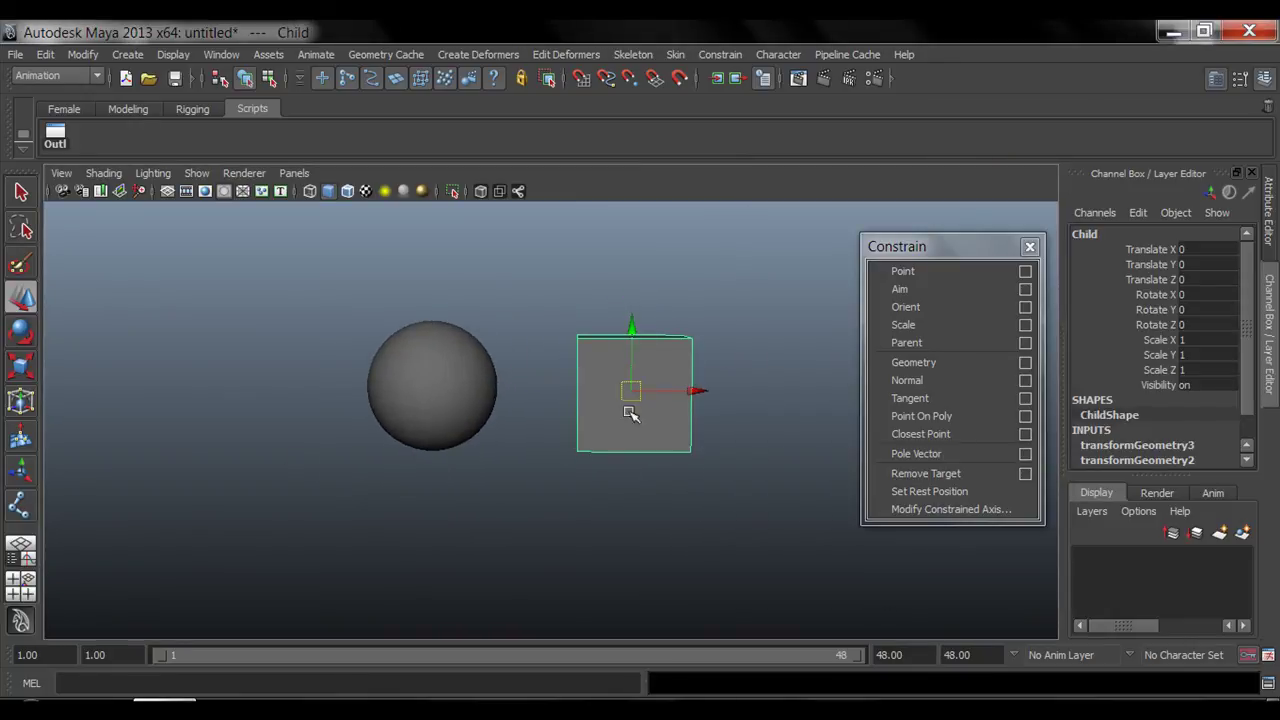
key(q)
alt+drag(523, 391, 601, 453)
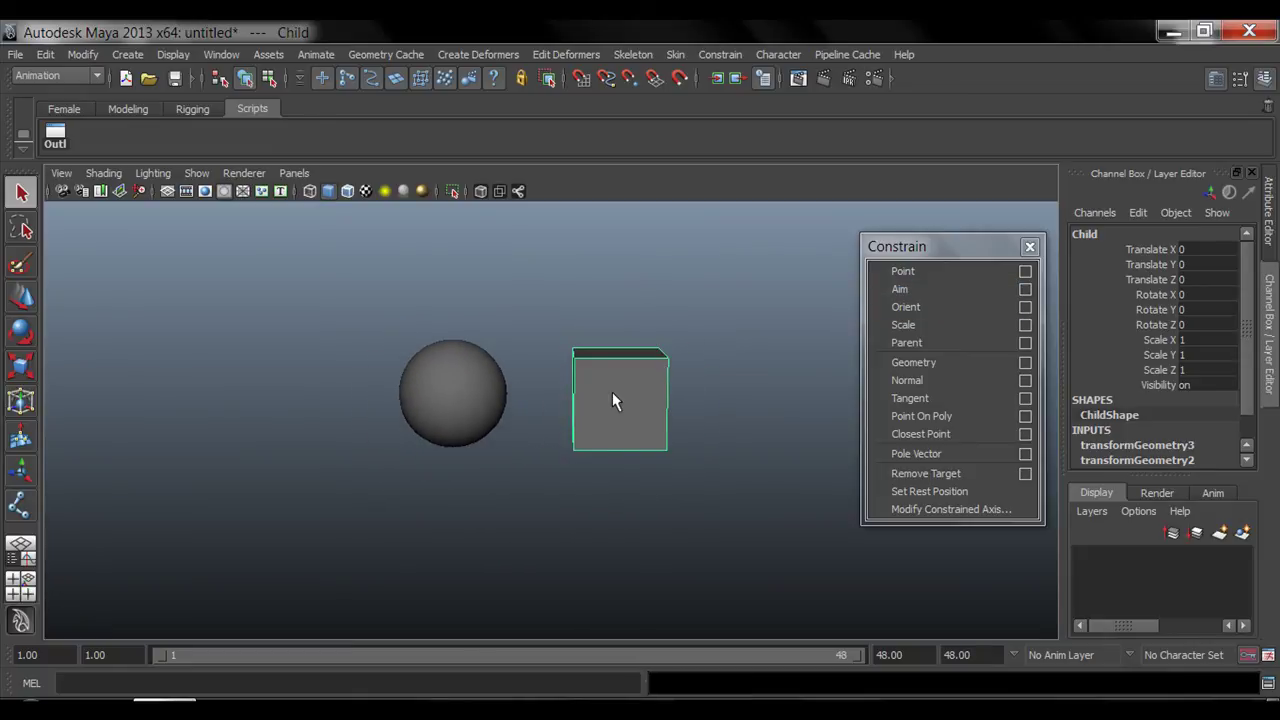
key(Delete)
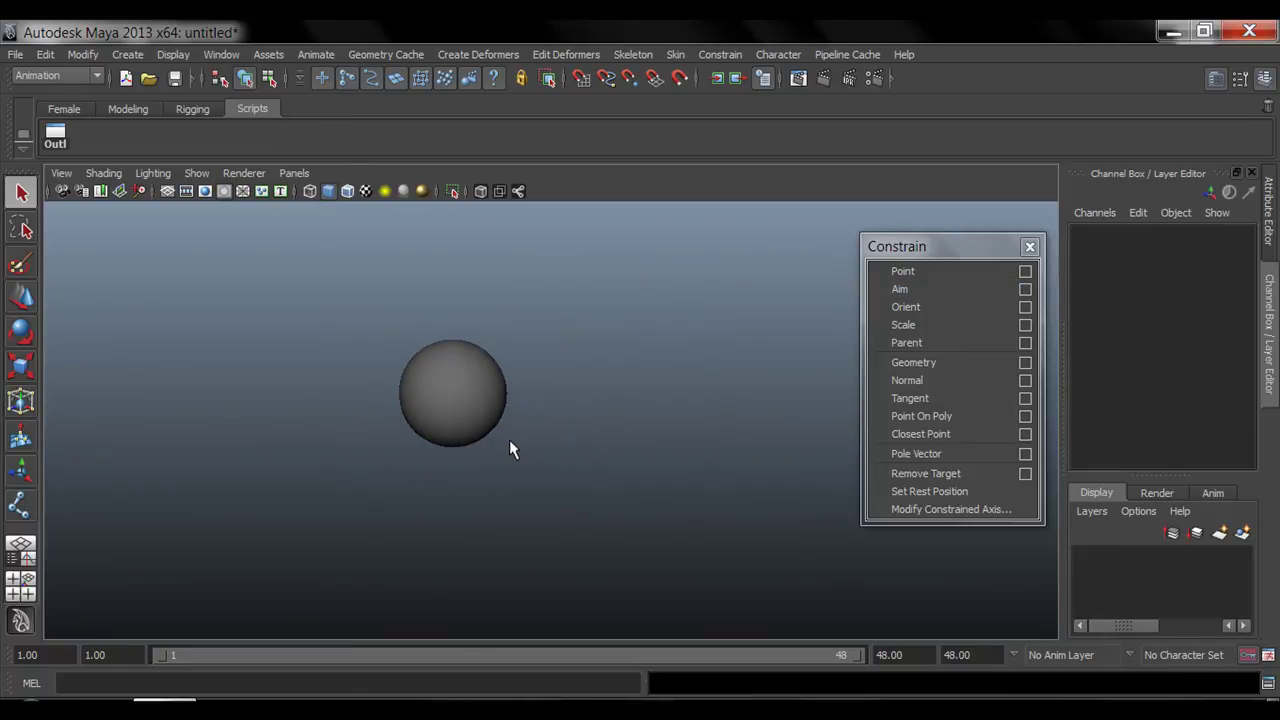
- Create a polygon cone and move it beside the Parent sphere, to about Translate X 1.872 and Translate Y 1.336
click(128, 55)
mouse_move(186, 102)
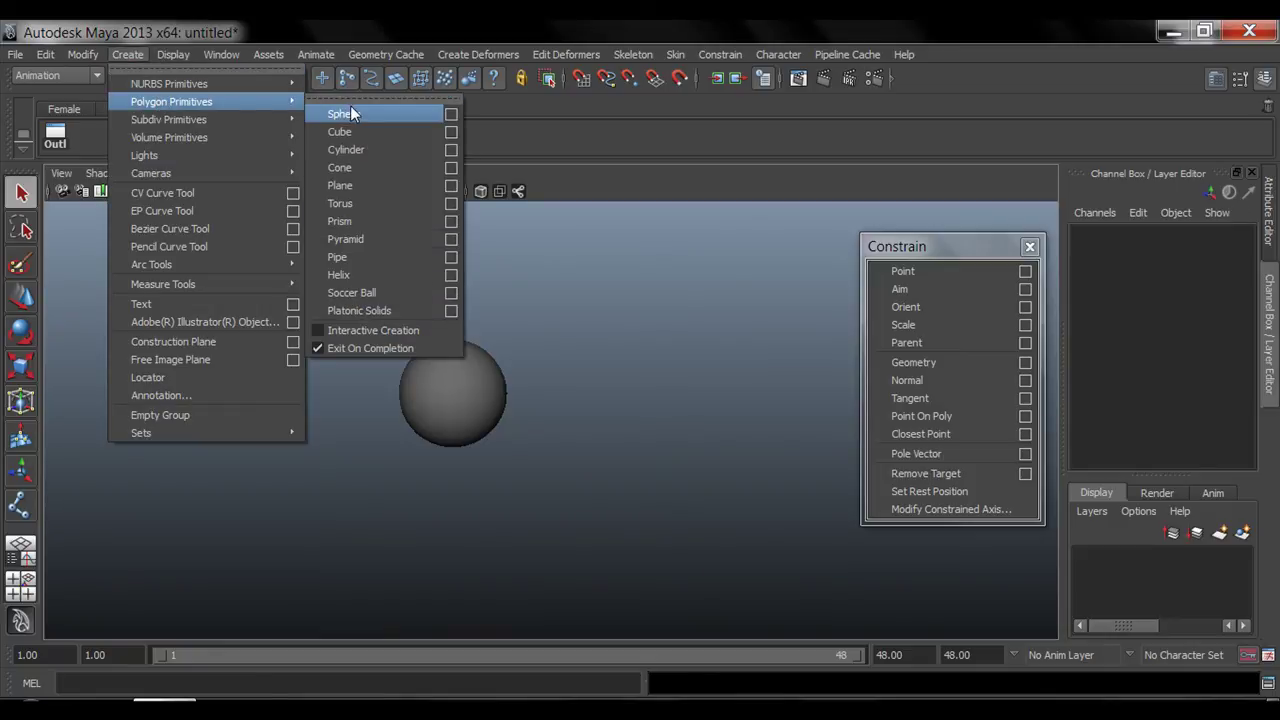
click(372, 168)
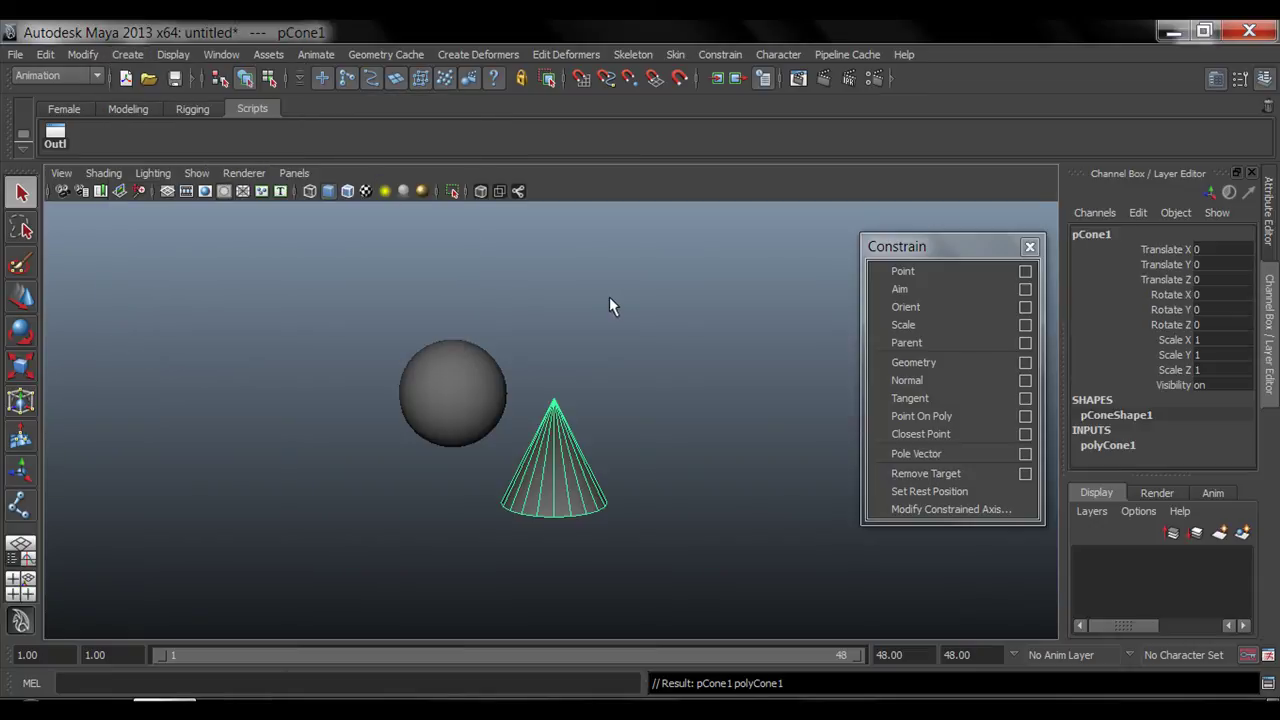
mouse_move(588, 358)
alt+mouse_down()
mouse_move(623, 360)
mouse_move(594, 368)
alt+mouse_up()
key(w)
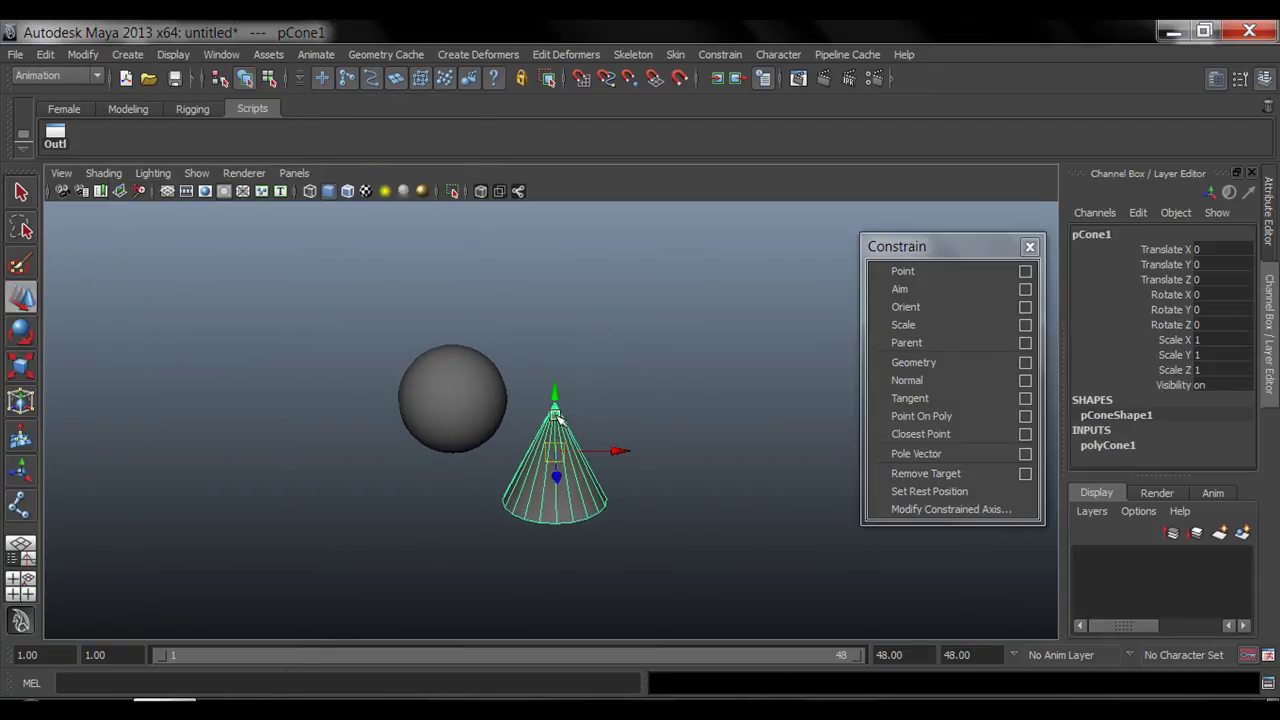
drag(557, 411, 563, 349)
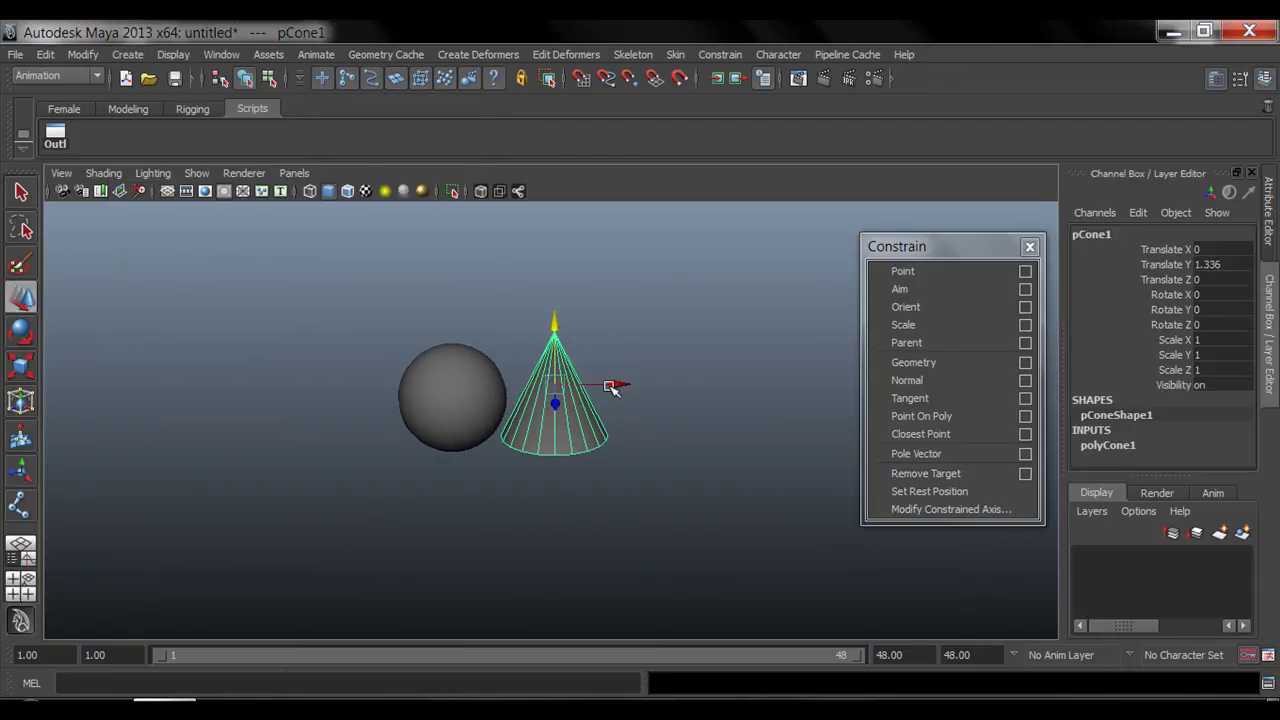
mouse_move(612, 384)
mouse_down()
mouse_move(717, 380)
mouse_move(634, 362)
mouse_move(640, 350)
mouse_up()
- Rotate the cone so its tip points toward the Parent sphere, setting Rotate Z to 90
key(e)
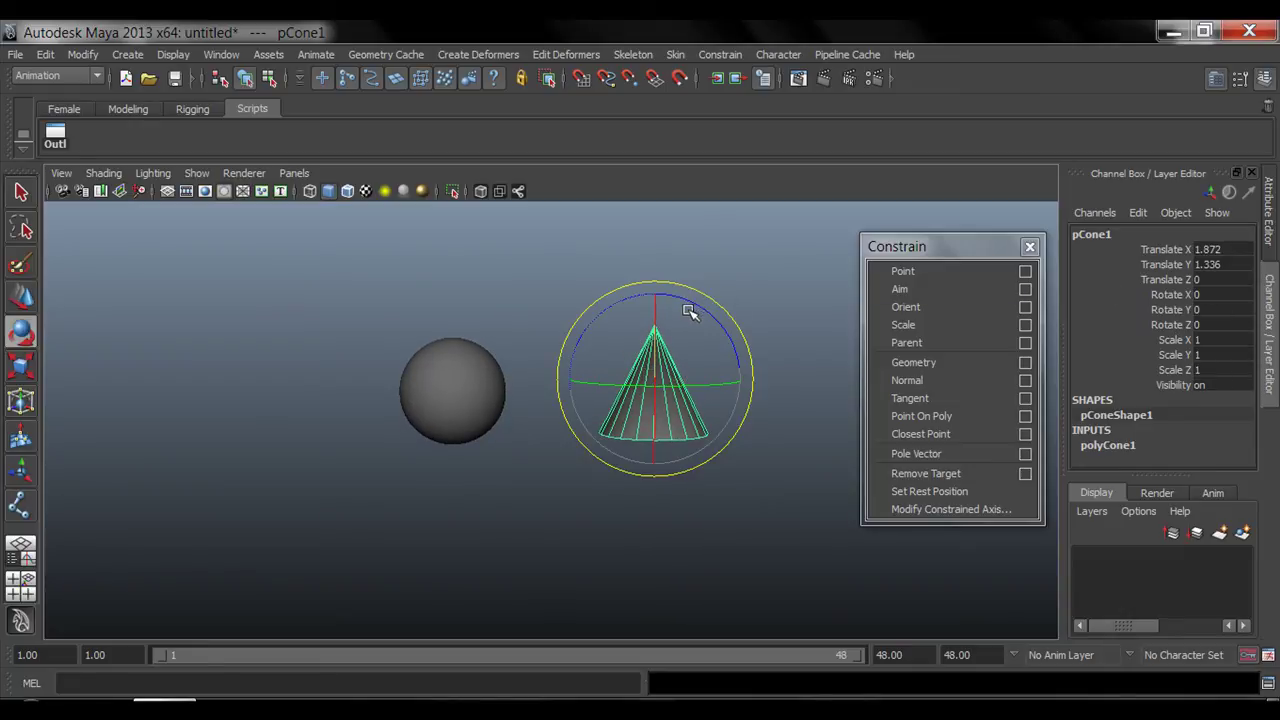
drag(694, 309, 584, 314)
click(1226, 326)
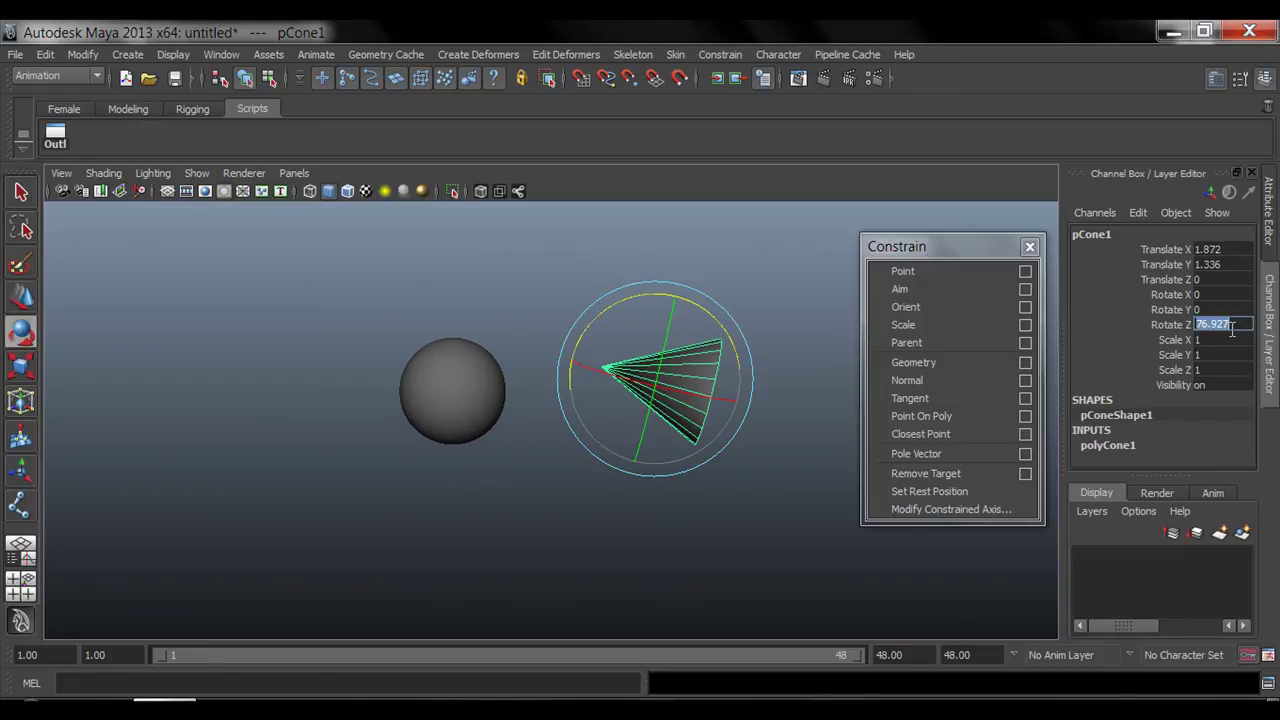
text(90)
key(Return)
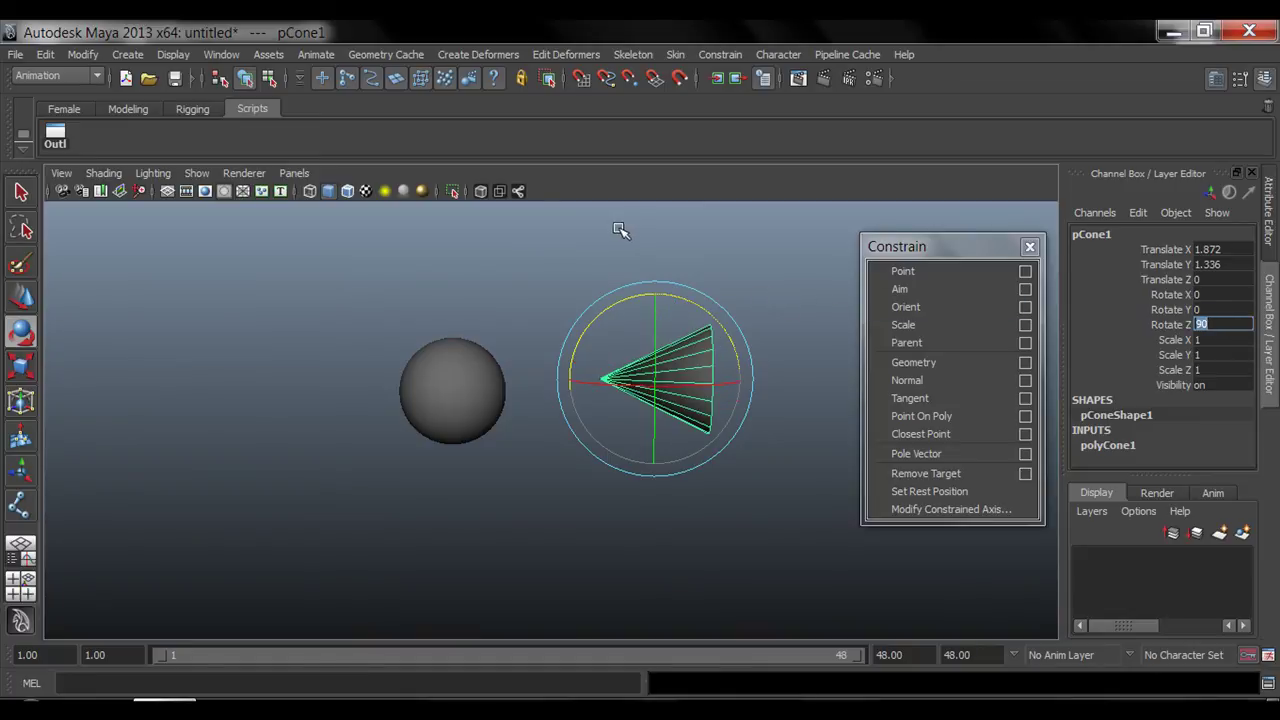
click(428, 257)
- Freeze the cone's transformations, check its translate and rotate channels, and deselect it
click(674, 383)
click(80, 55)
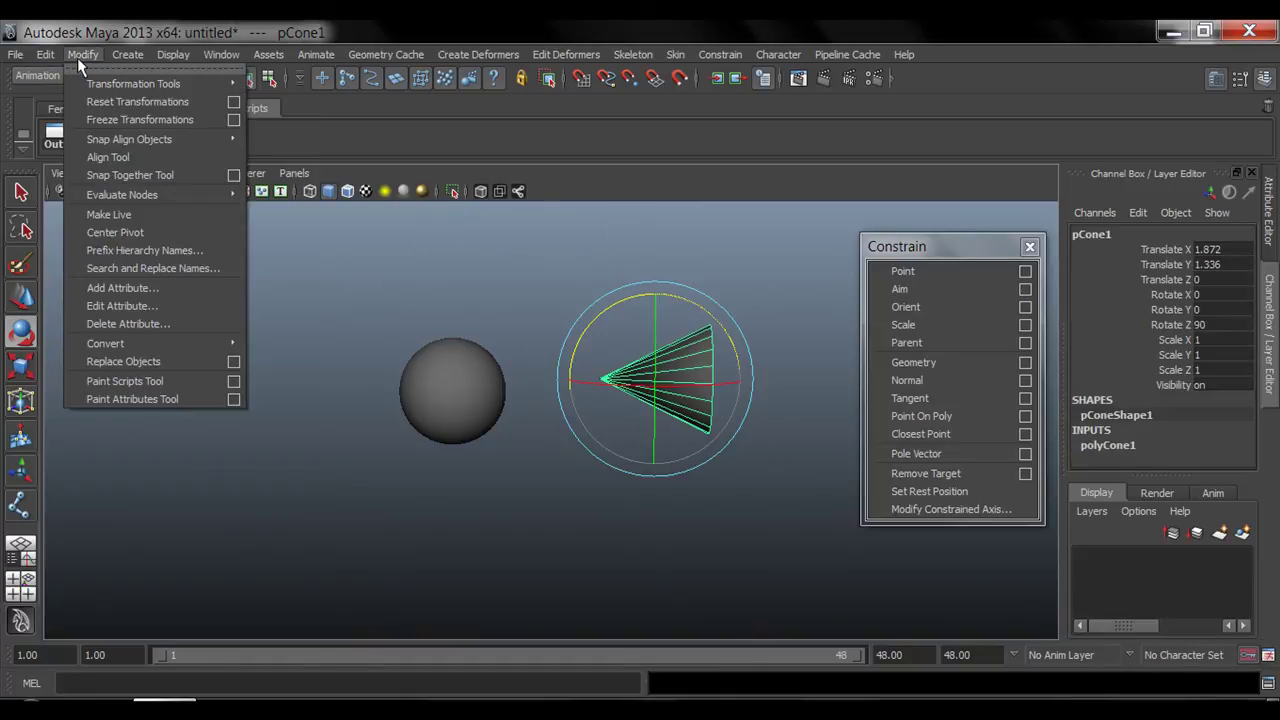
click(110, 118)
key(q)
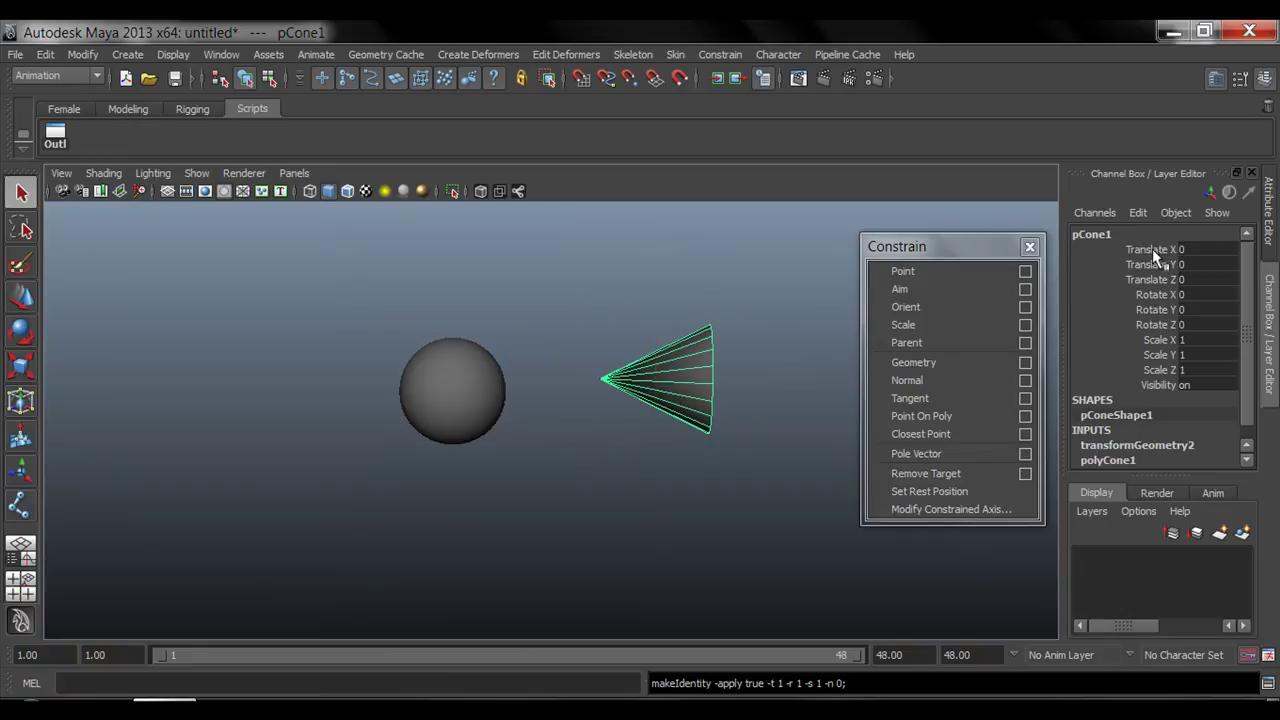
drag(1152, 248, 1163, 344)
click(645, 333)
- Raise the Parent sphere above the cone, to about Translate Y 2.486
alt+drag(645, 333, 583, 363)
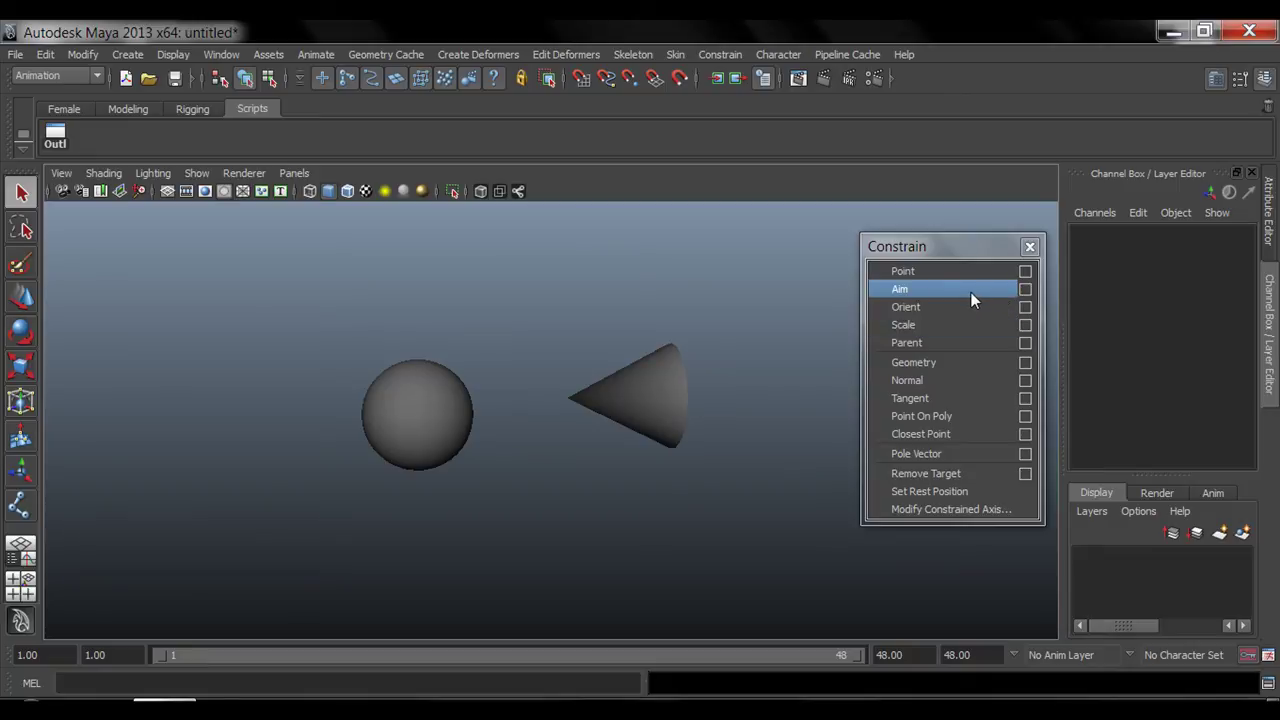
click(418, 400)
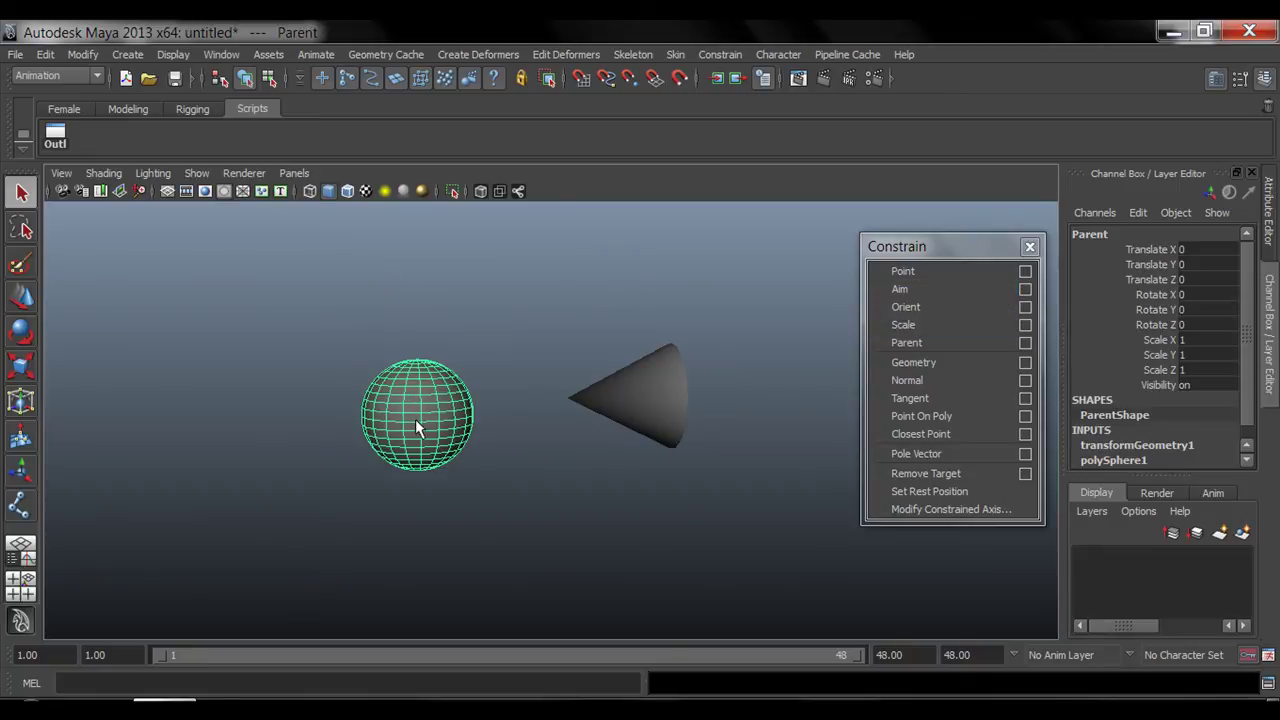
key(w)
drag(417, 412, 413, 288)
key(ctrl+z)
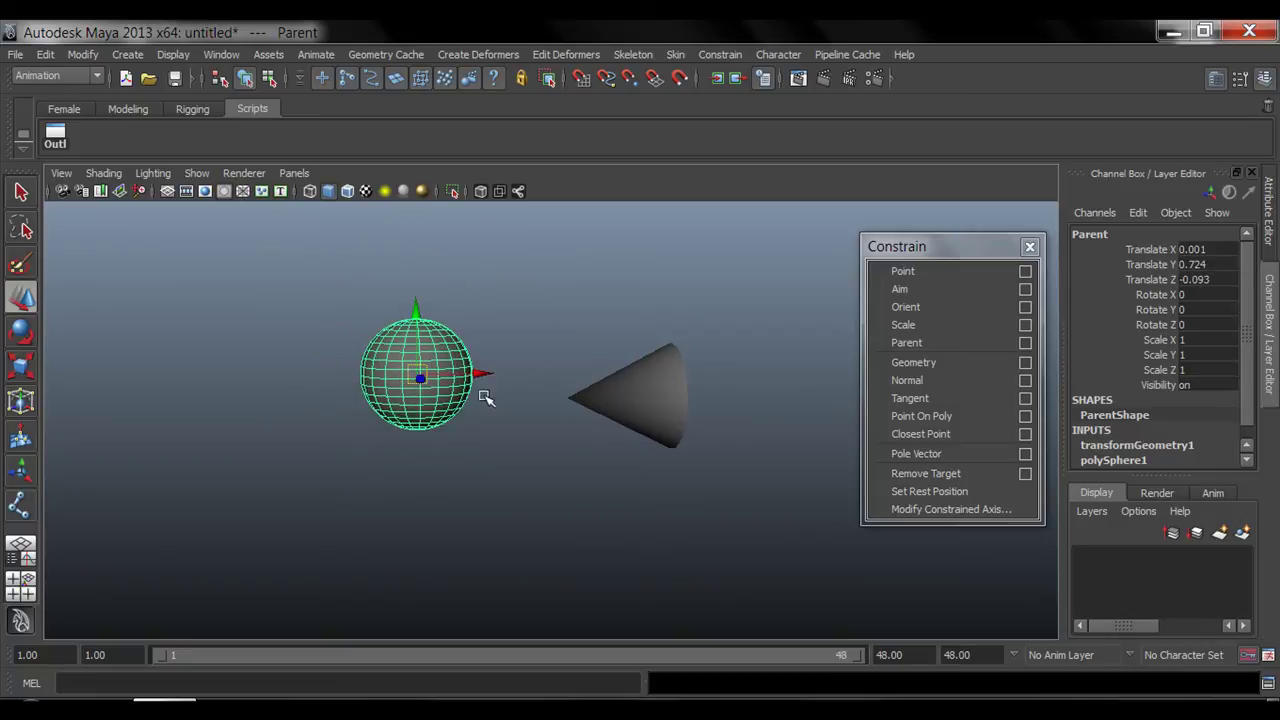
key(ctrl+z)
click(618, 394)
mouse_move(568, 434)
alt+mouse_down()
mouse_move(701, 454)
mouse_move(586, 432)
alt+mouse_up()
alt+drag(648, 388, 417, 265)
click(425, 413)
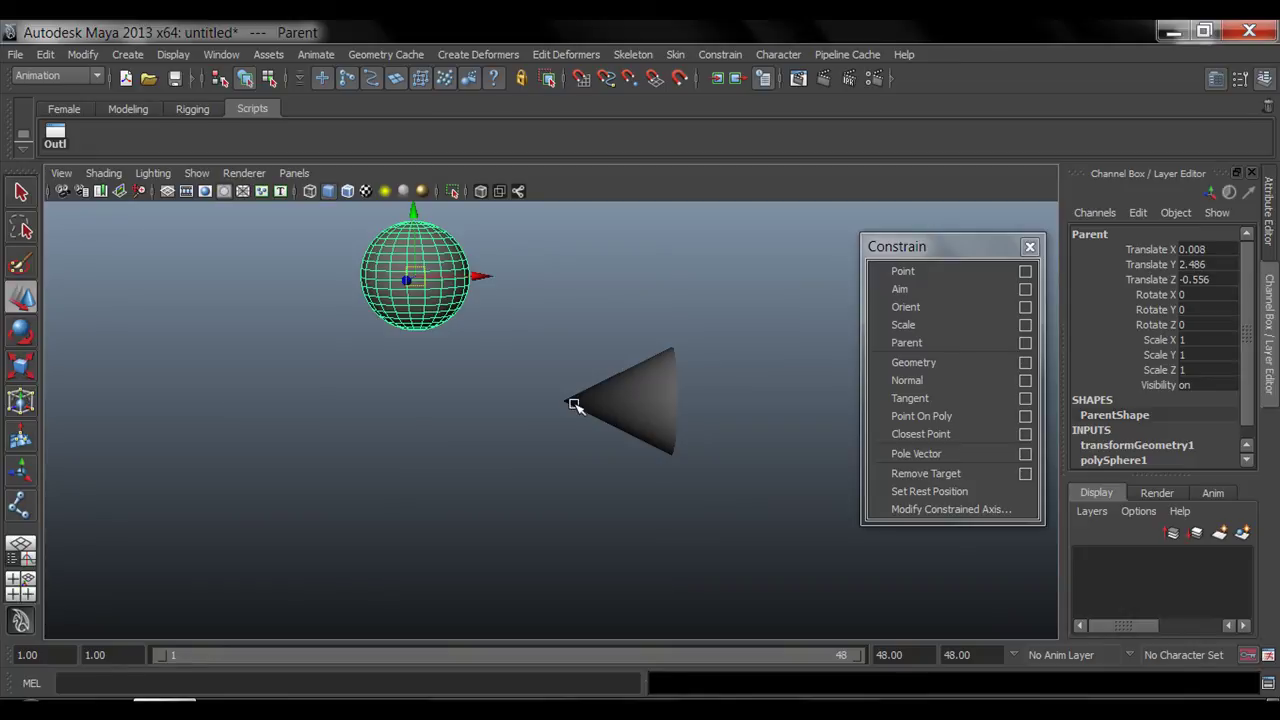
- Rotate the cone by hand so its tip turns toward the raised sphere, to about Rotate Z -35.4
click(574, 404)
key(e)
drag(666, 326, 705, 368)
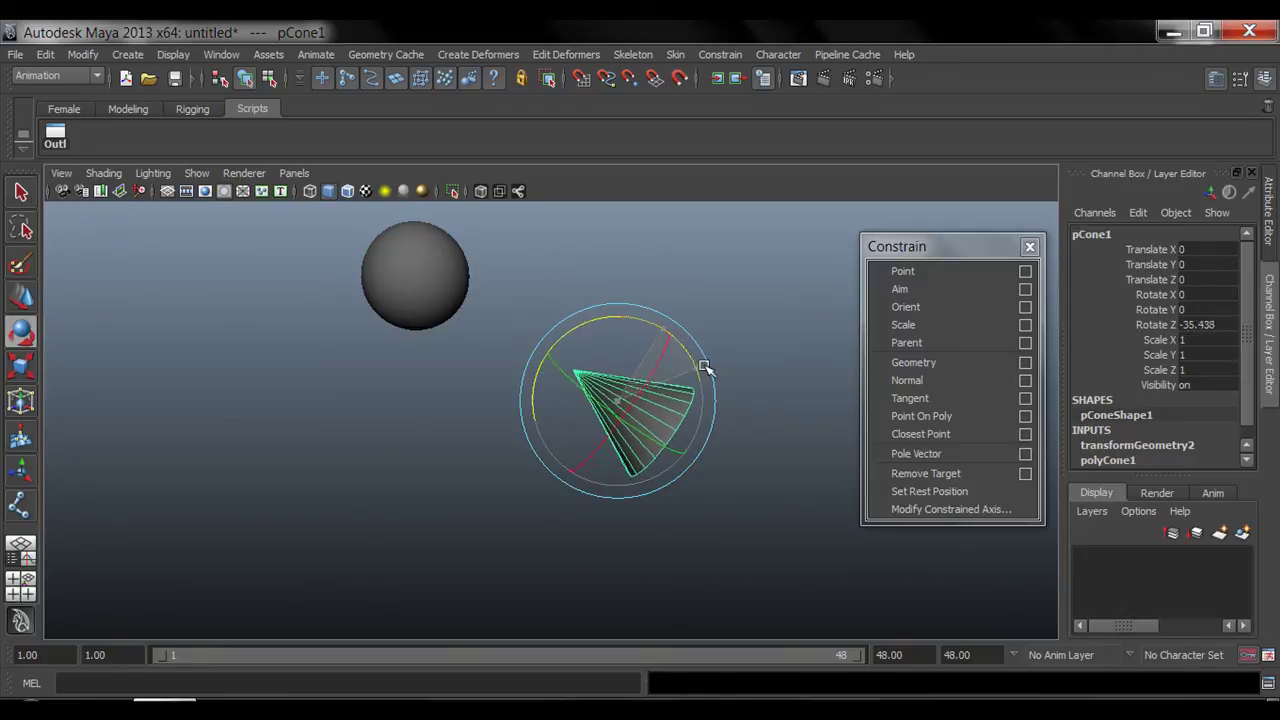
- Undo the cone's rotation and the sphere's move, and clear the selection
key(ctrl+z)
key(ctrl+z)
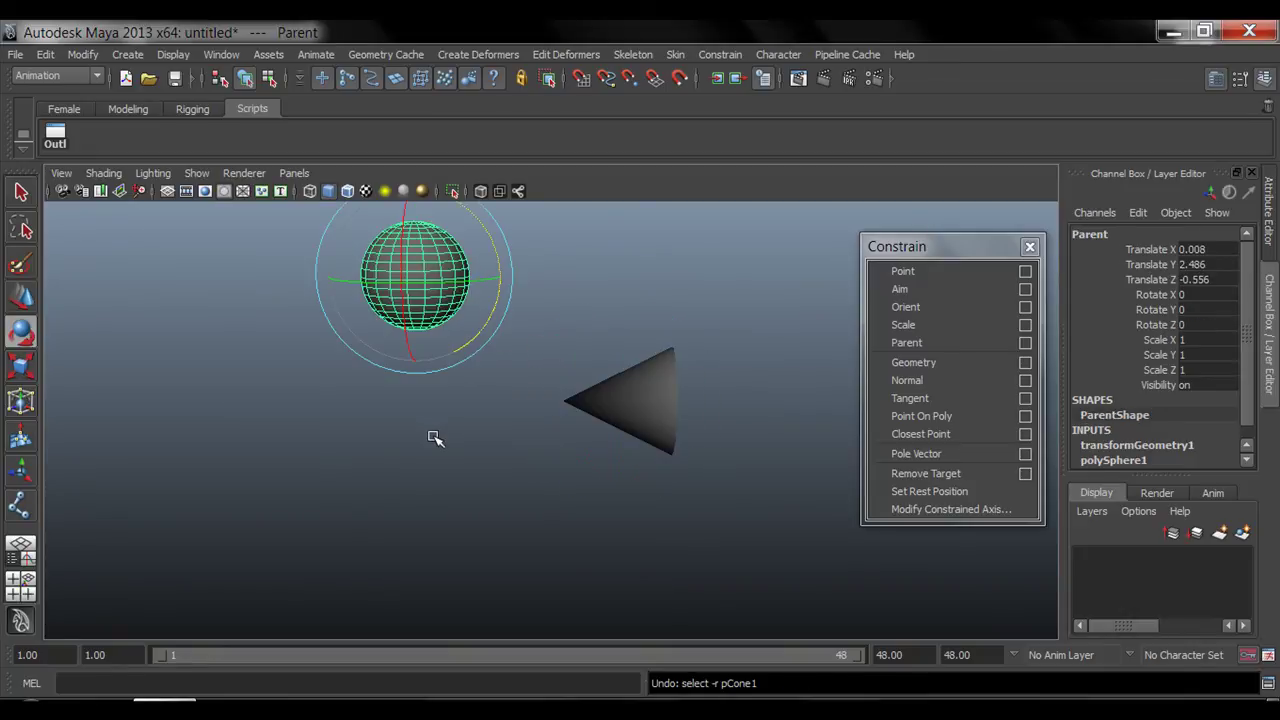
key(ctrl+z)
key(q)
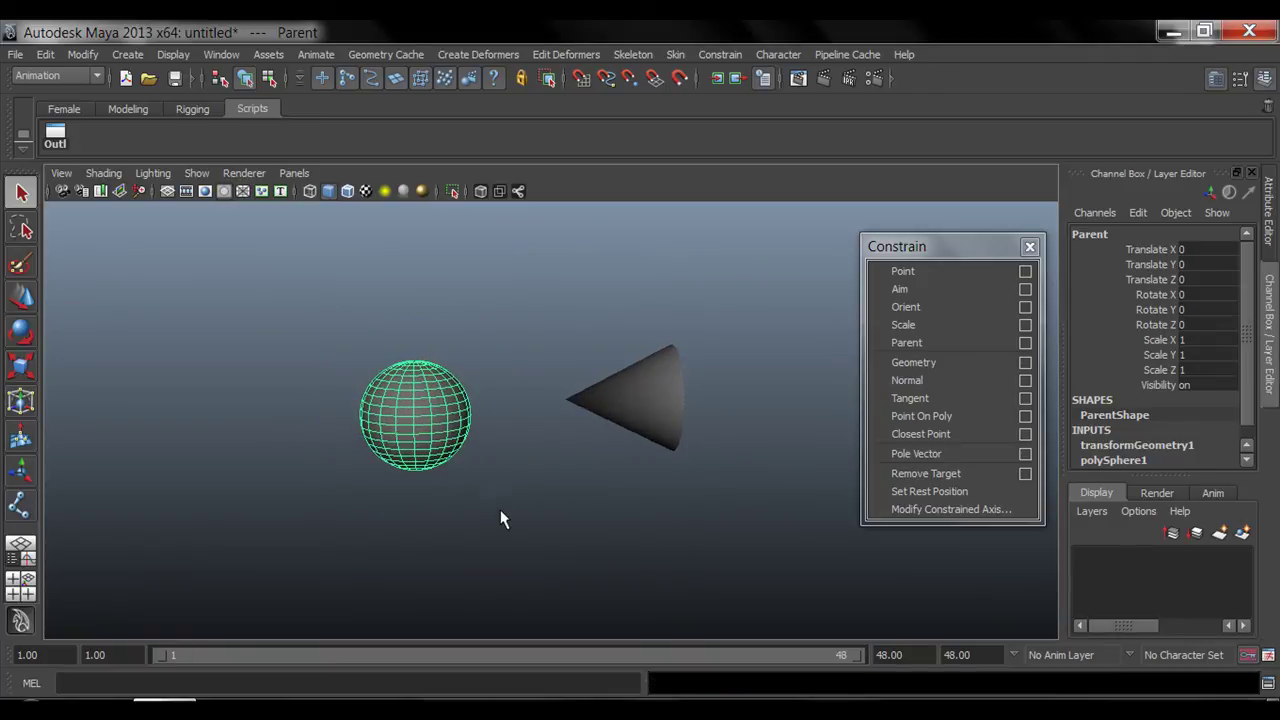
click(502, 518)
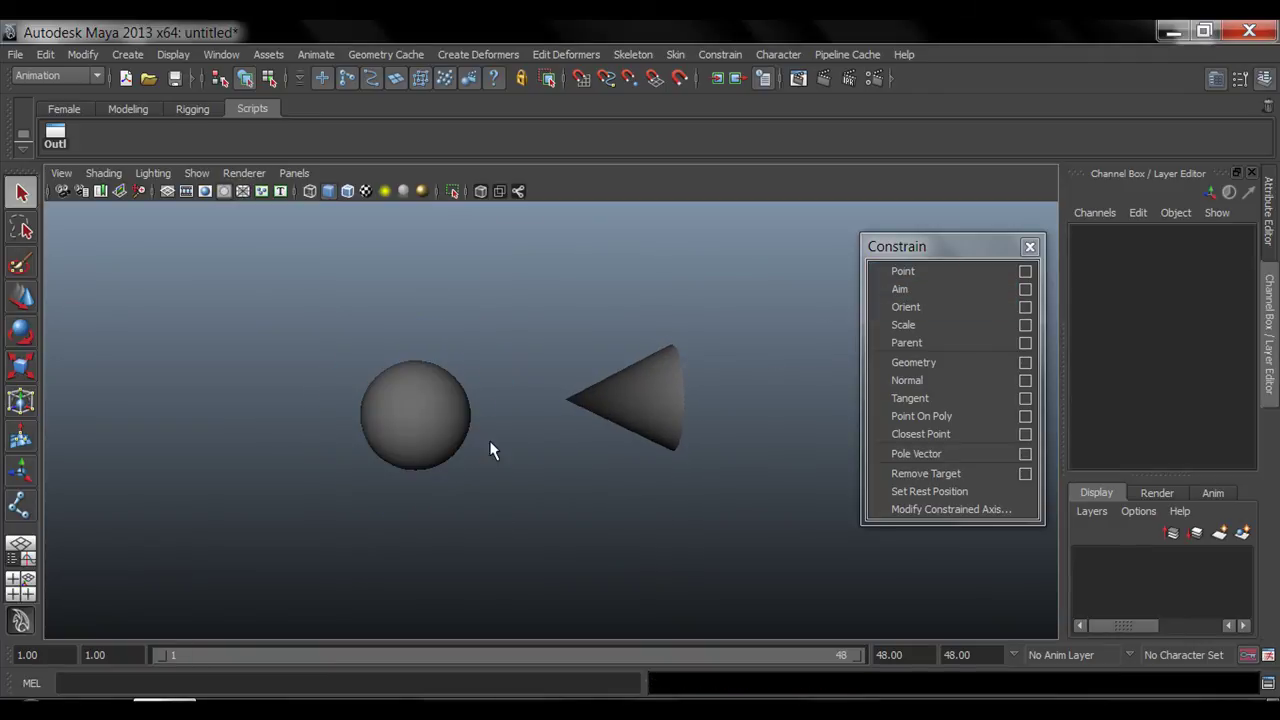
- Open the Aim constraint options and reset them to their default settings
alt+drag(491, 449, 517, 446)
scroll(484, 448, up, 2)
scroll(484, 448, down, 2)
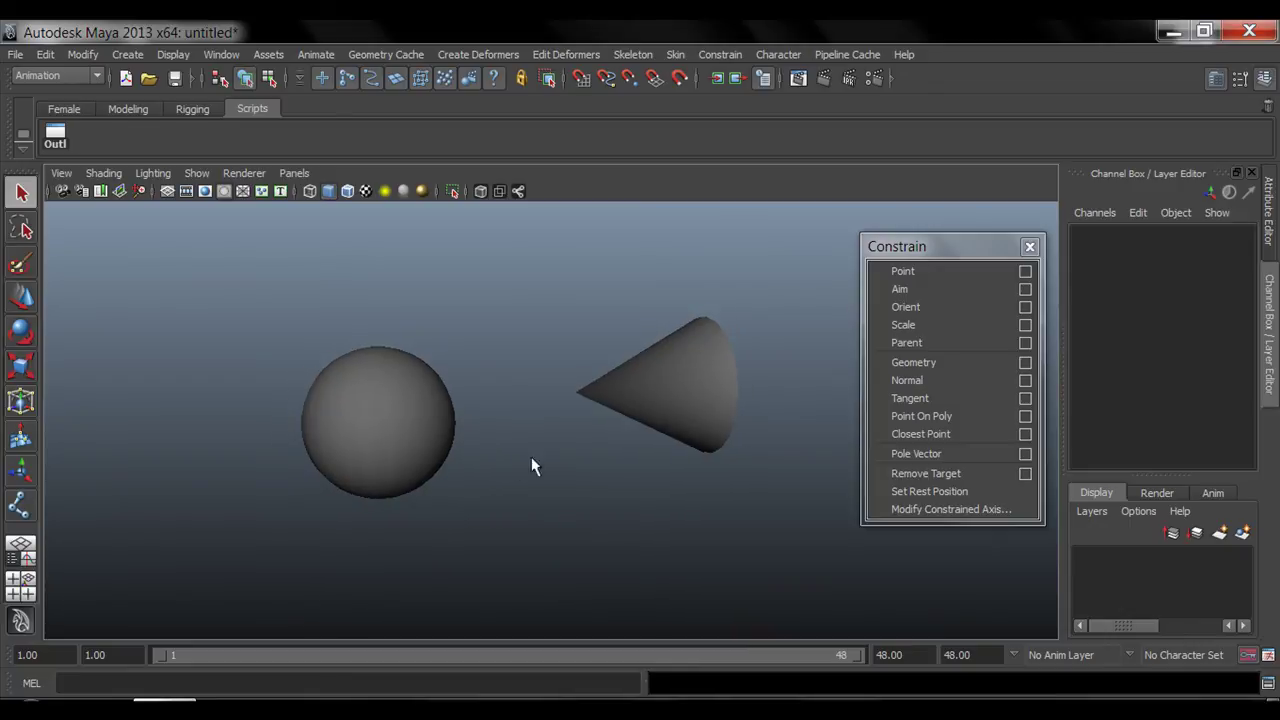
click(1027, 289)
click(786, 170)
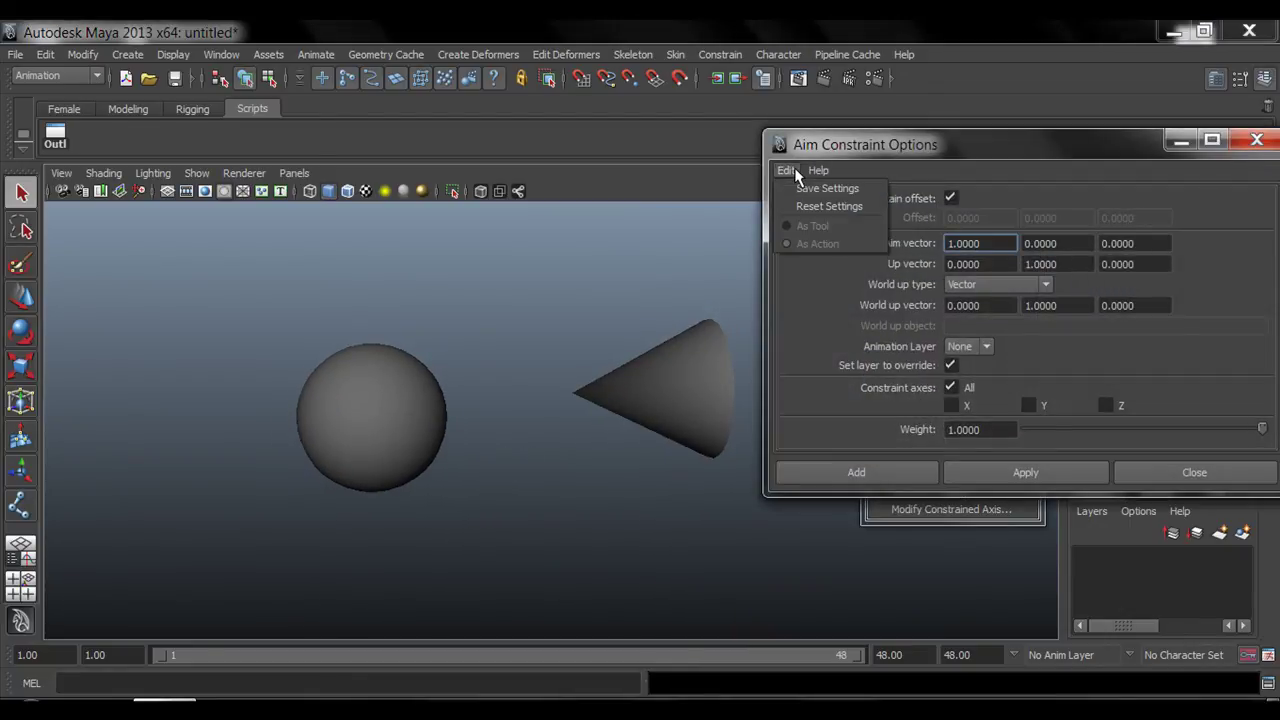
click(800, 206)
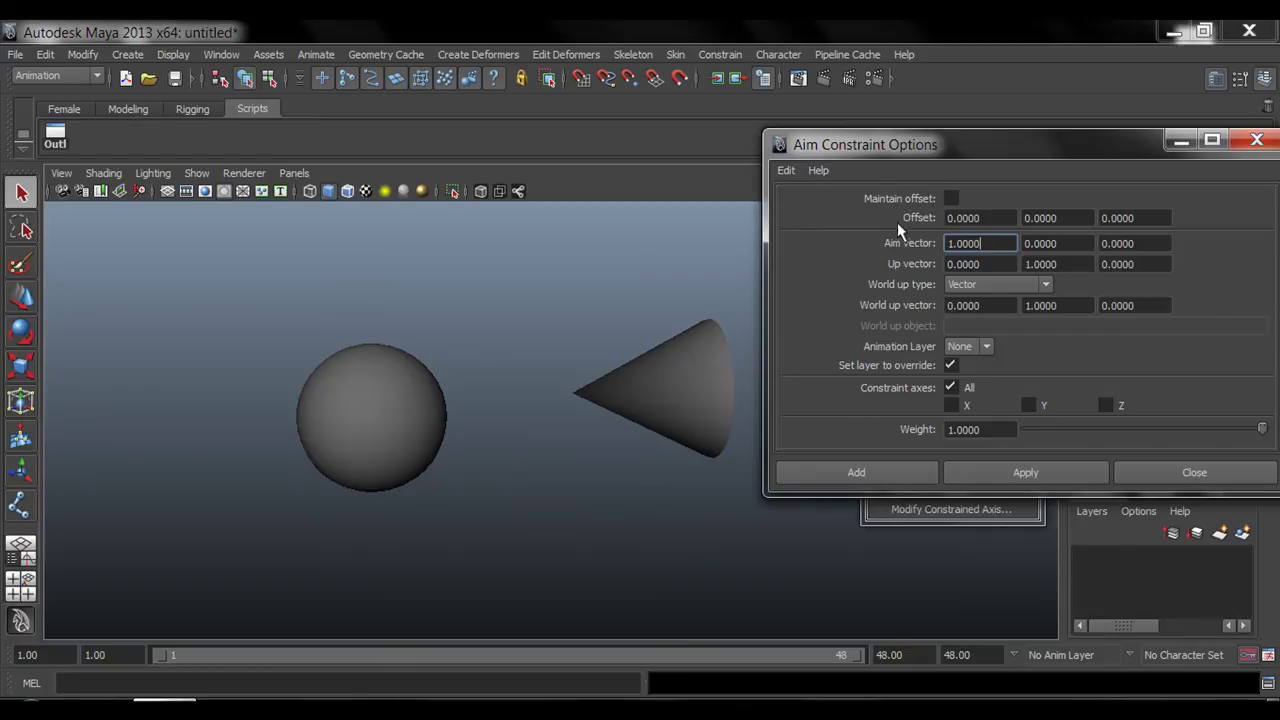
- Apply an Aim constraint with the Parent sphere as target and the cone as constrained object, Maintain offset off, and close the options
click(361, 398)
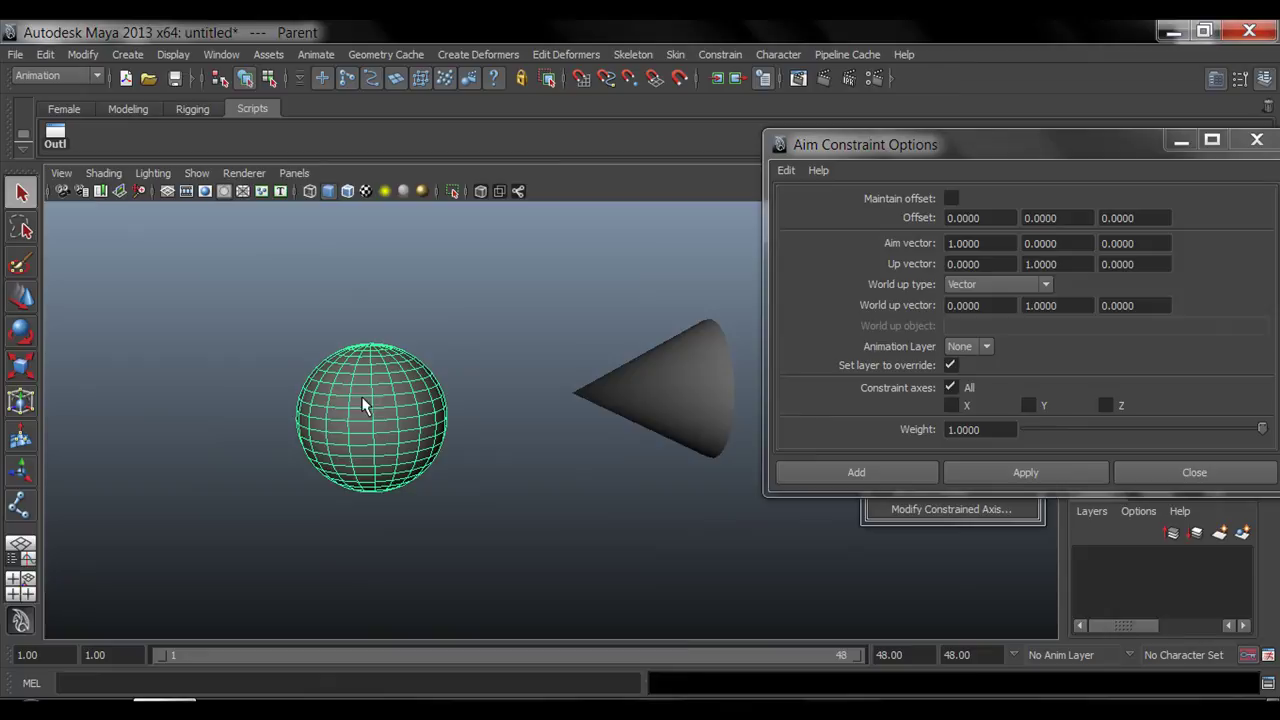
shift+click(680, 403)
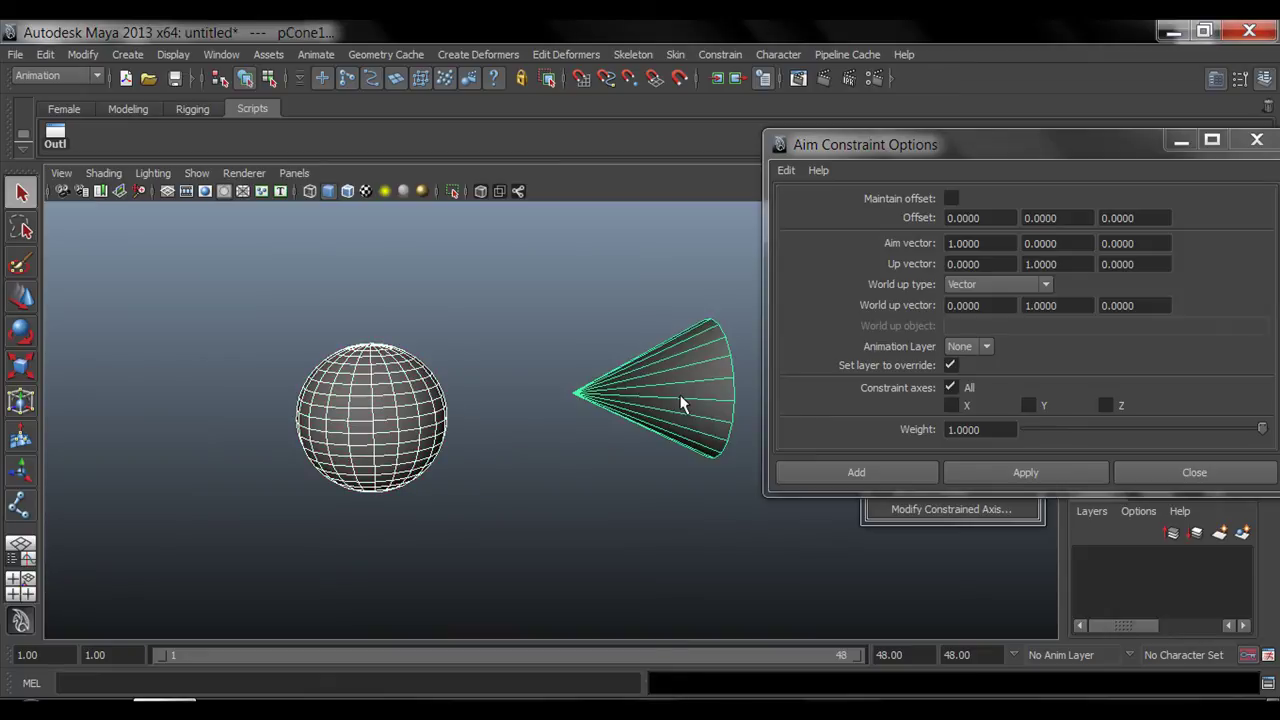
click(1026, 473)
alt+right_drag(638, 366, 510, 400)
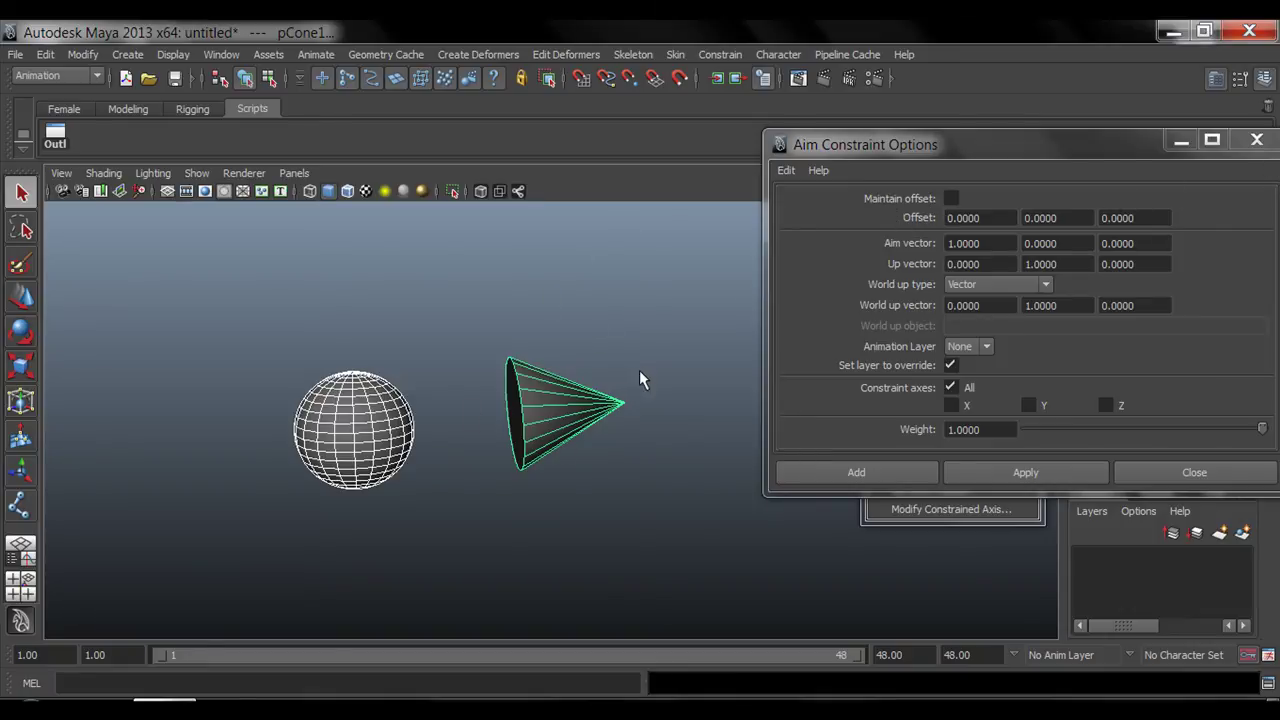
click(1257, 139)
alt+drag(654, 434, 624, 448)
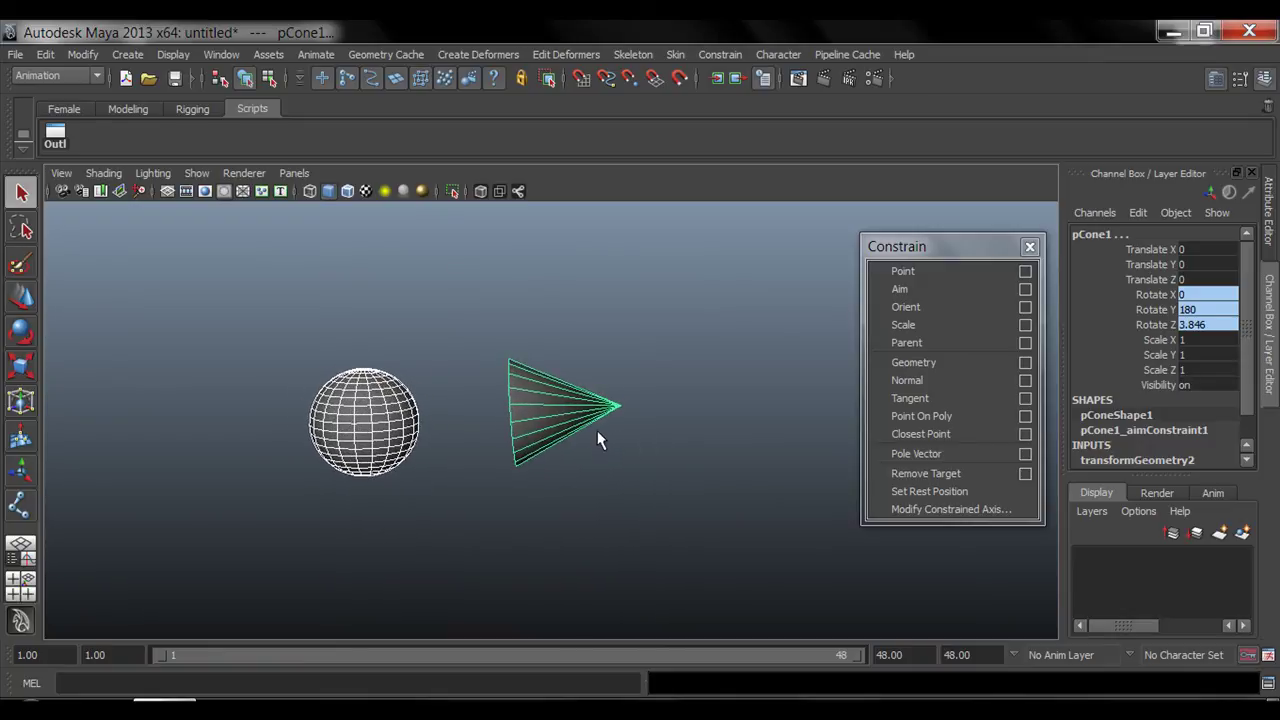
- Display the Aim Constraint Attributes of the cone's aim constraint, with the floating Constrain window moved clear of them
key(5)
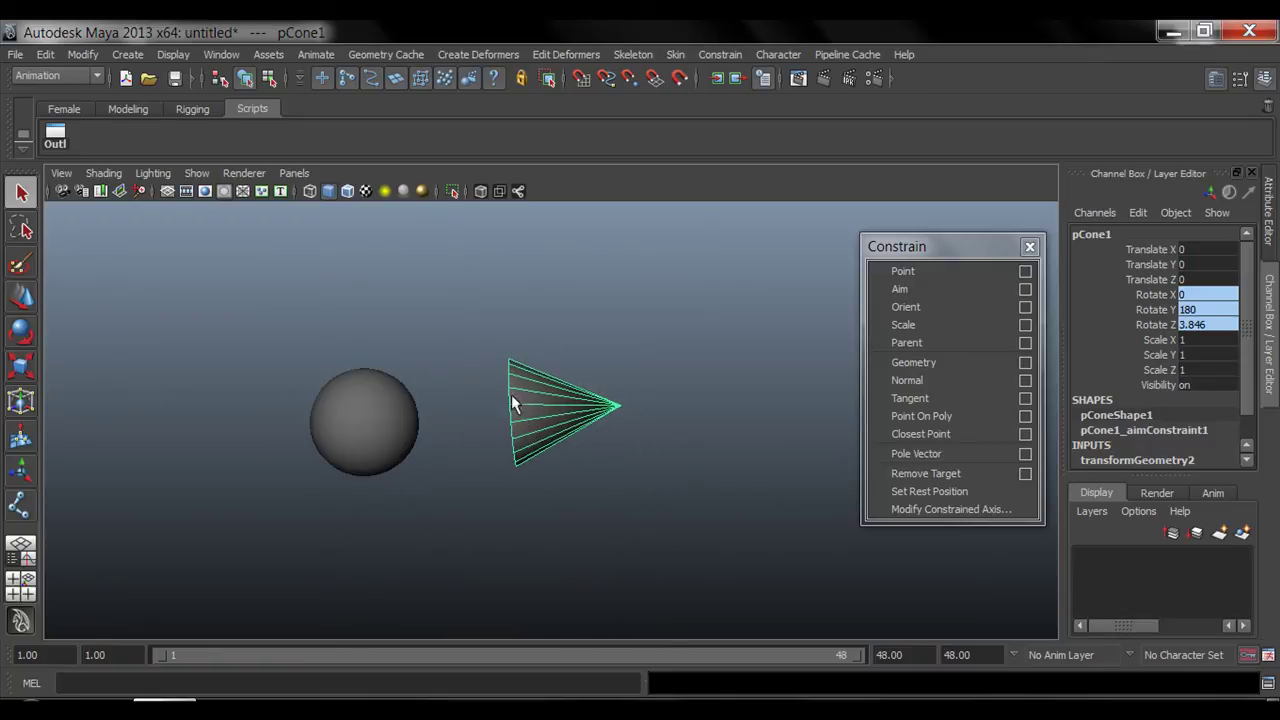
click(1266, 228)
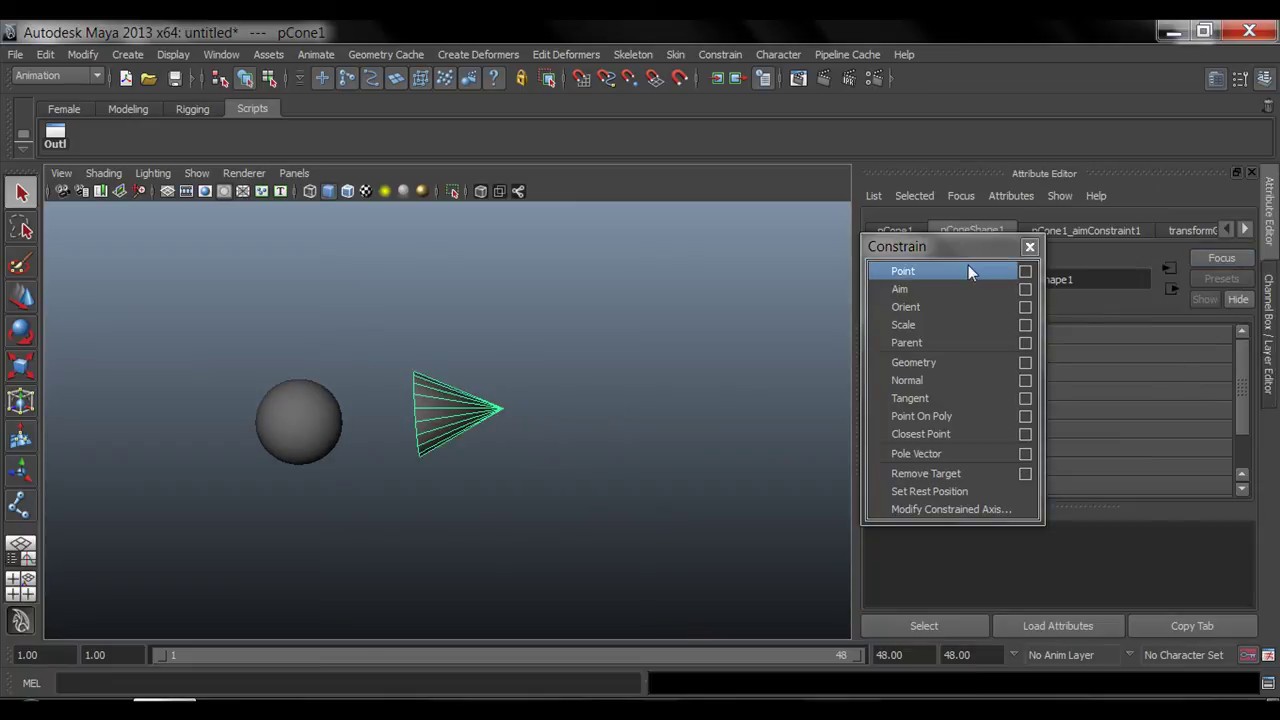
click(963, 250)
drag(963, 250, 747, 268)
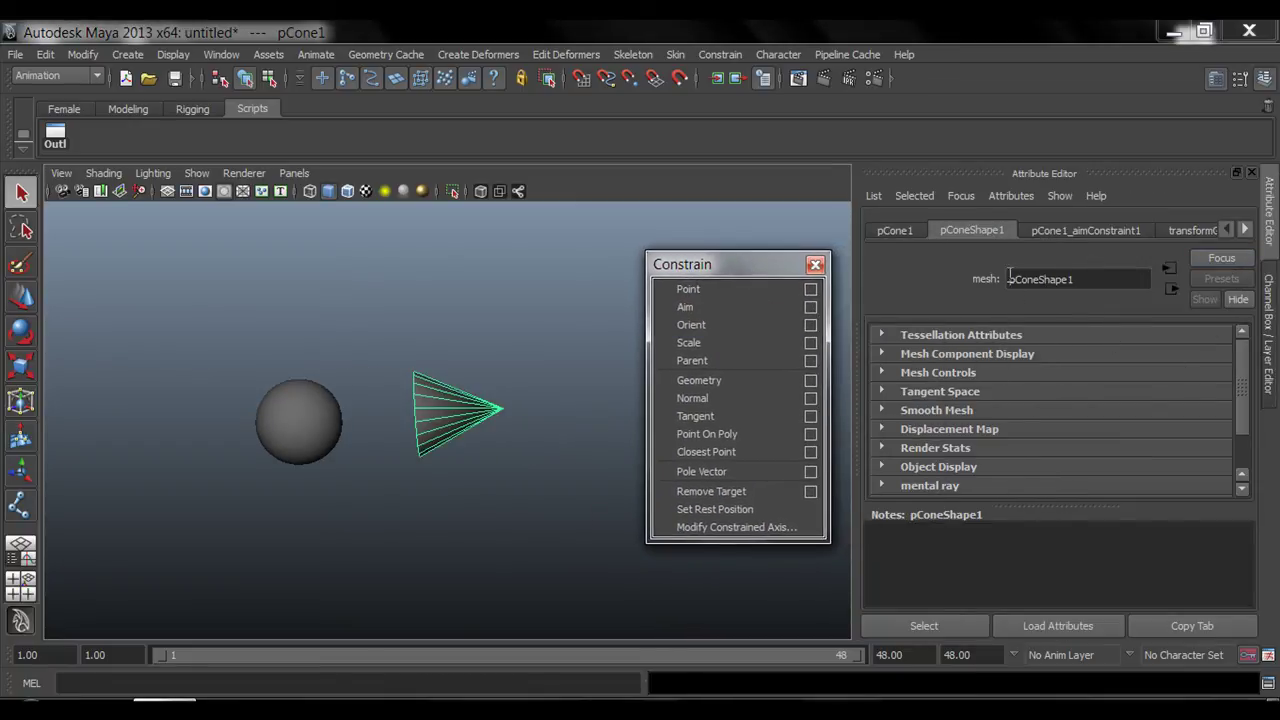
click(1086, 231)
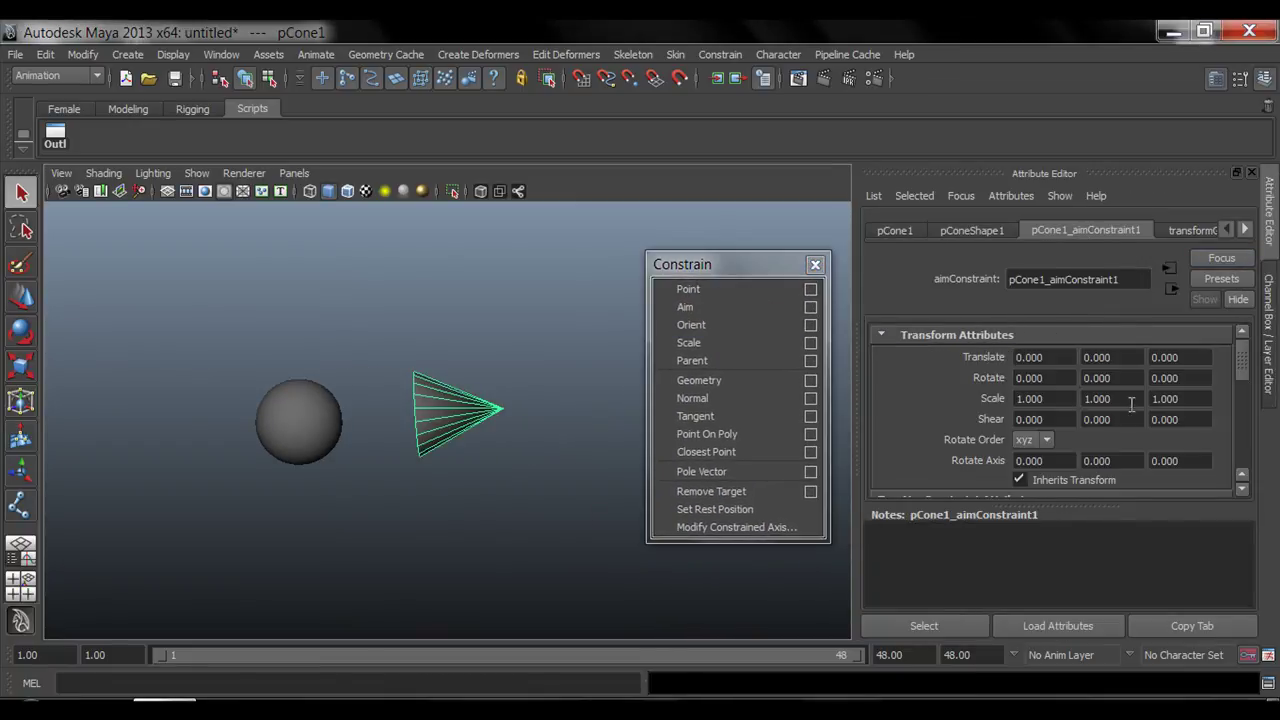
drag(1040, 508, 1064, 572)
scroll(1117, 467, down, 2)
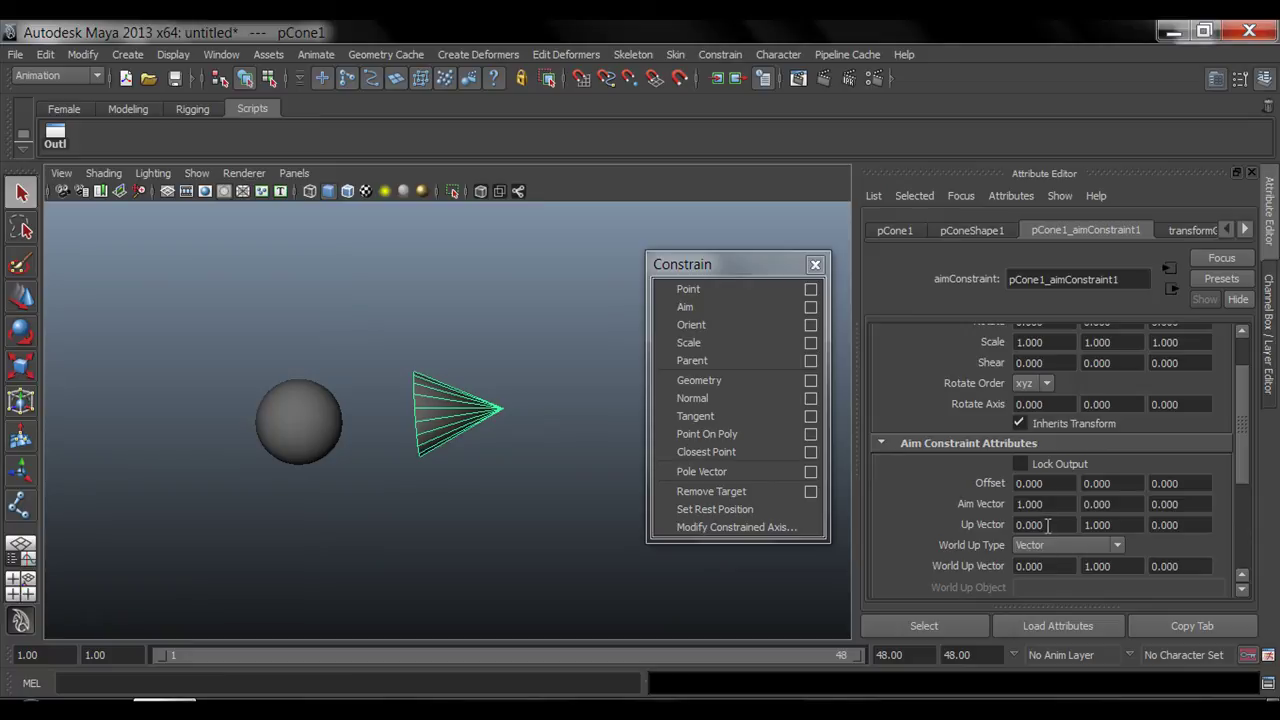
- Try to redirect the constrained cone by changing its Aim Vector's Y value to about 3.67, and then to 90
key(ctrl+z)
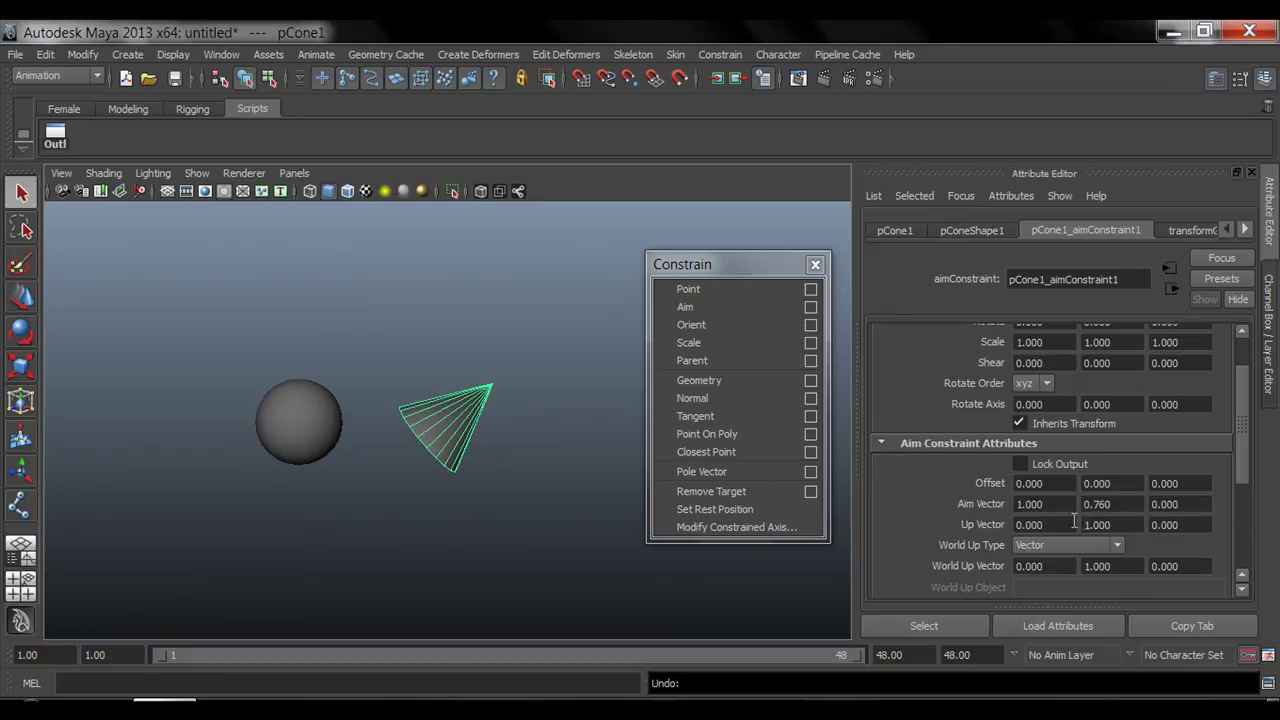
ctrl+drag(1097, 507, 1130, 503)
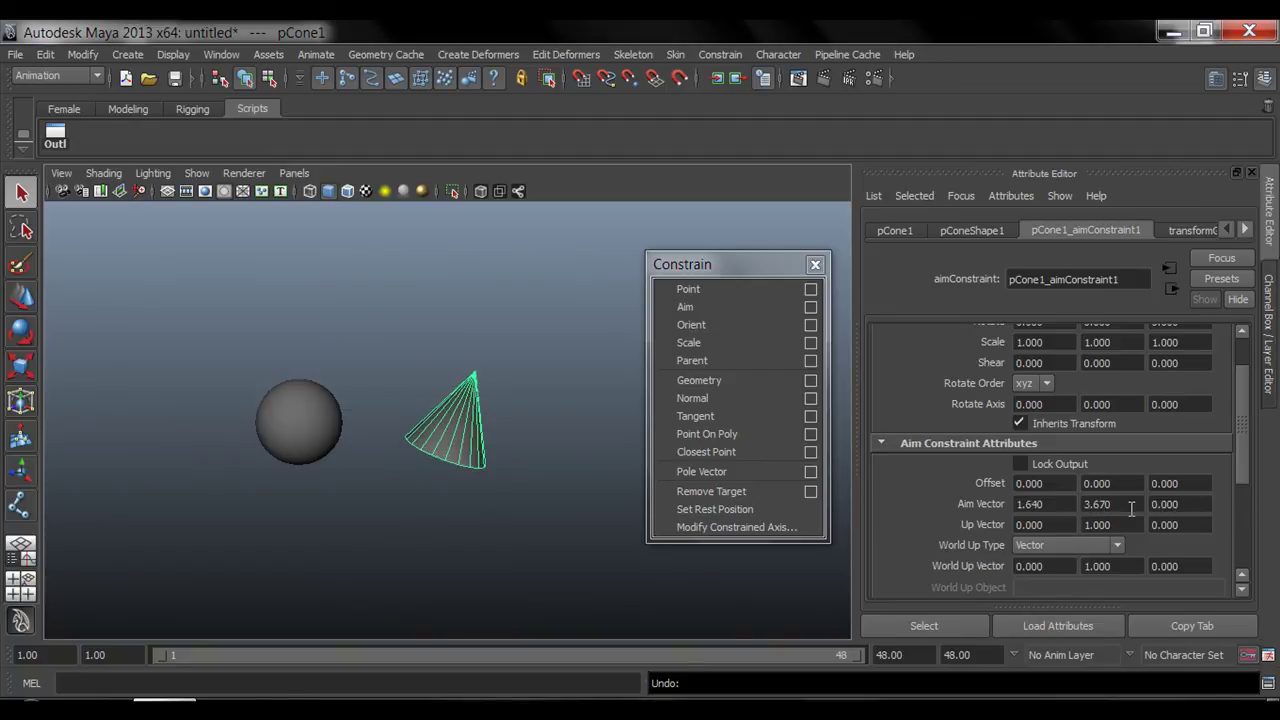
click(1113, 504)
double_click(1113, 504)
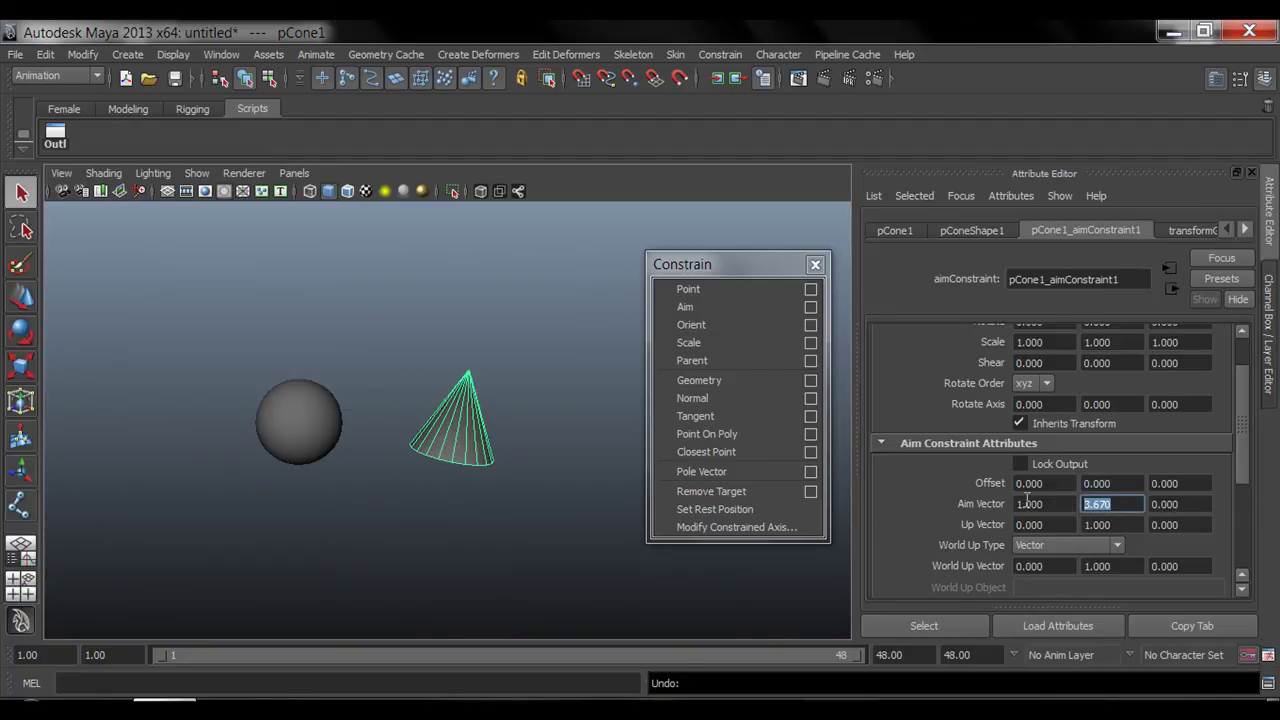
text(90)
key(Return)
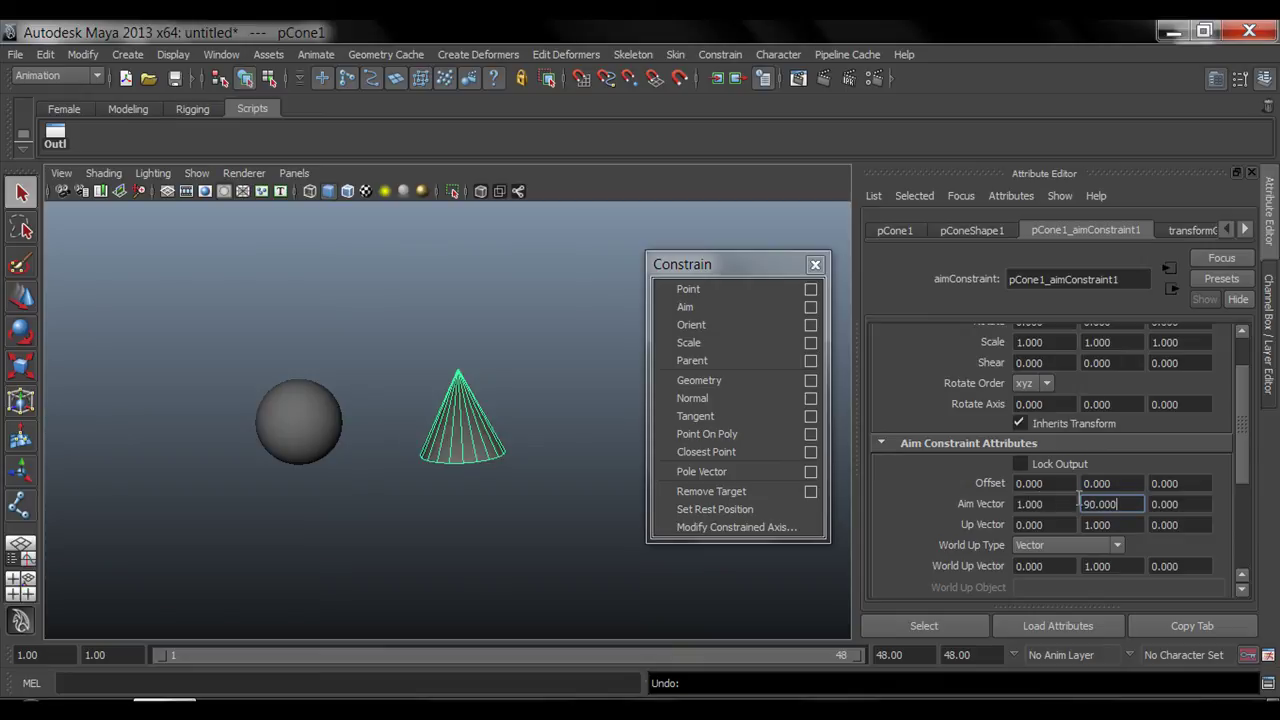
- Try 180 as the Aim Vector's Y value, adjust it further by hand, and return to the cone's transform channels
double_click(1113, 504)
text(180)
key(Return)
ctrl+drag(1097, 510, 1160, 504)
click(1270, 314)
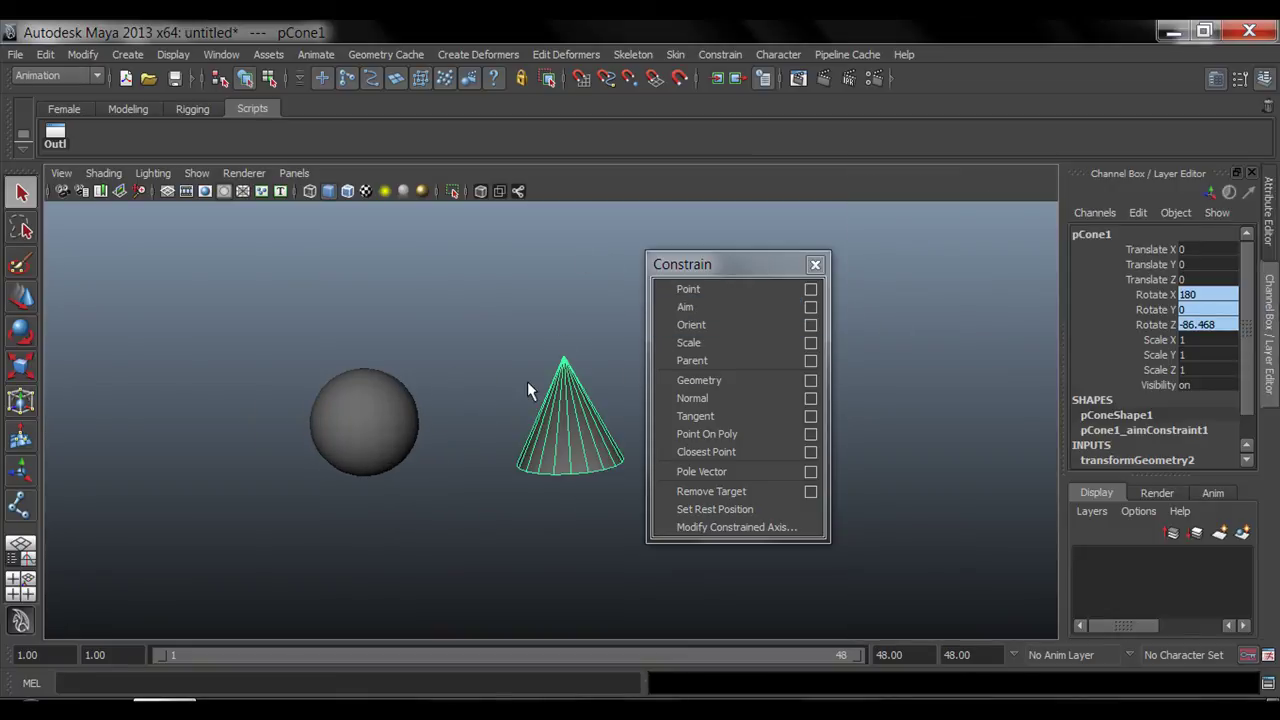
- Undo the Aim Vector changes and the Aim constraint on the cone
key(ctrl+z)
key(ctrl+z)
key(ctrl+z)
key(ctrl+z)
key(ctrl+z)
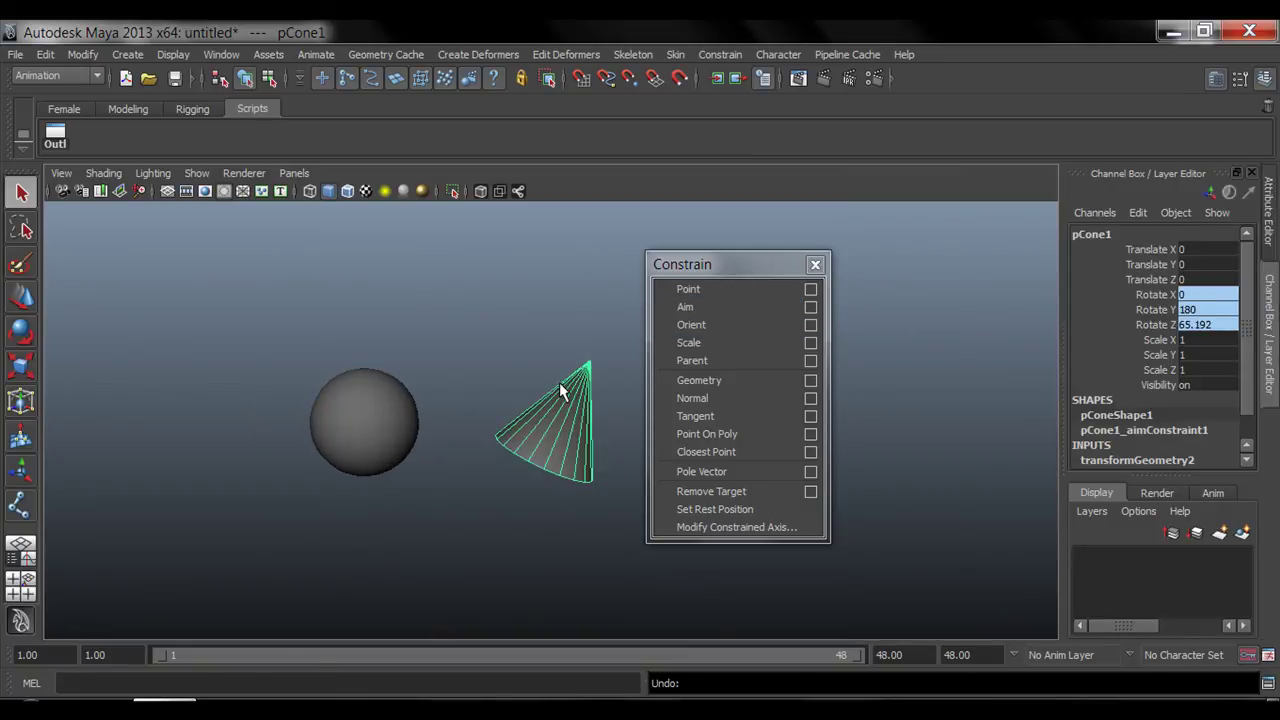
key(ctrl+z)
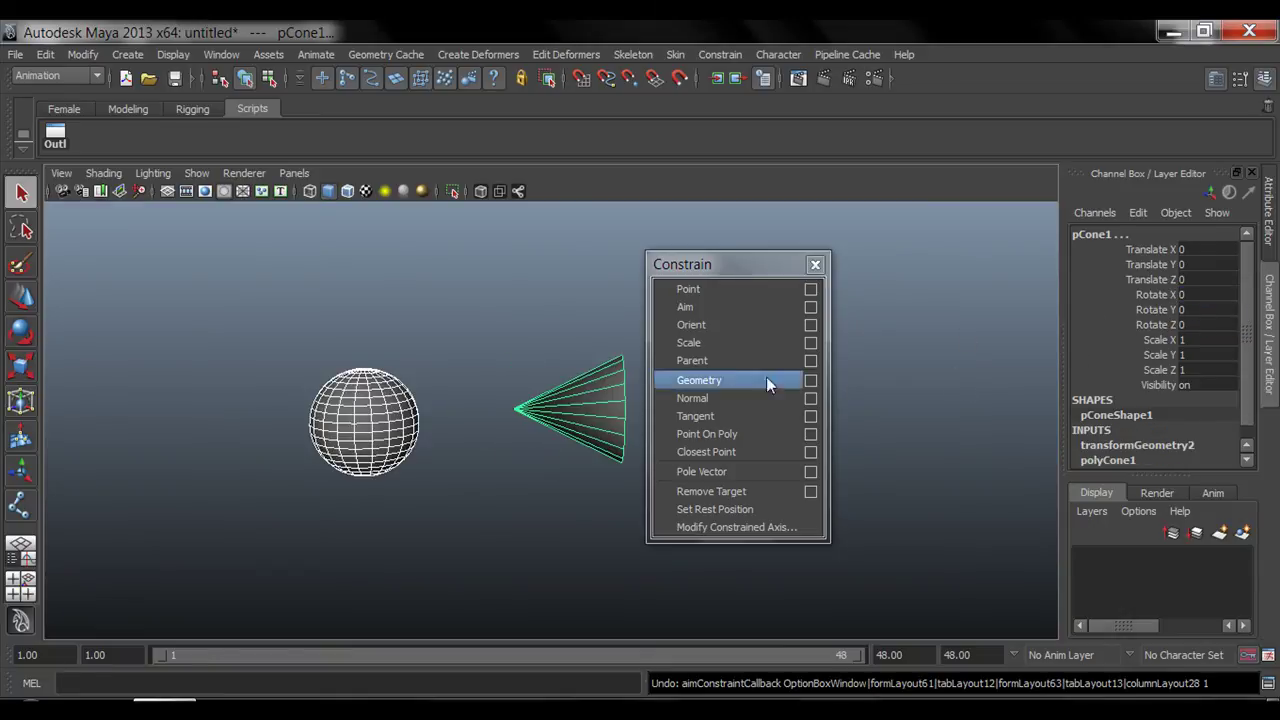
- Open the Aim constraint options again and turn on Maintain offset
click(525, 329)
key(5)
click(565, 396)
click(378, 410)
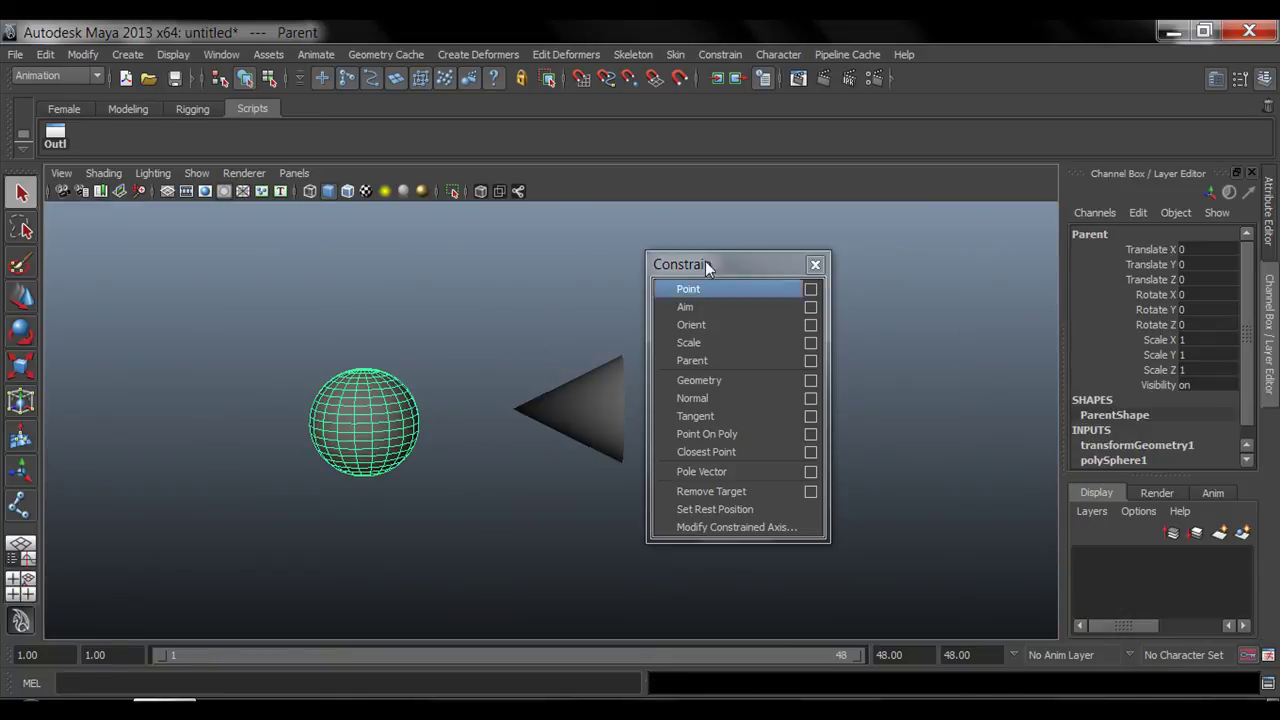
click(811, 310)
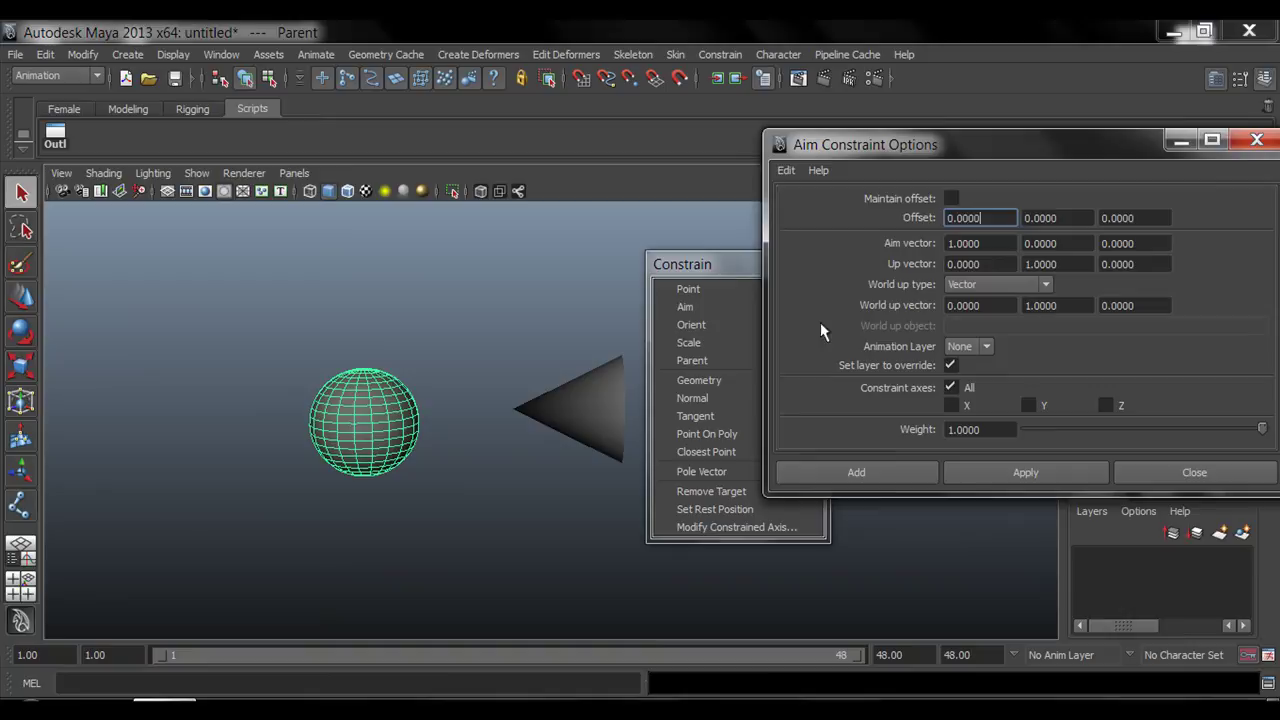
click(950, 199)
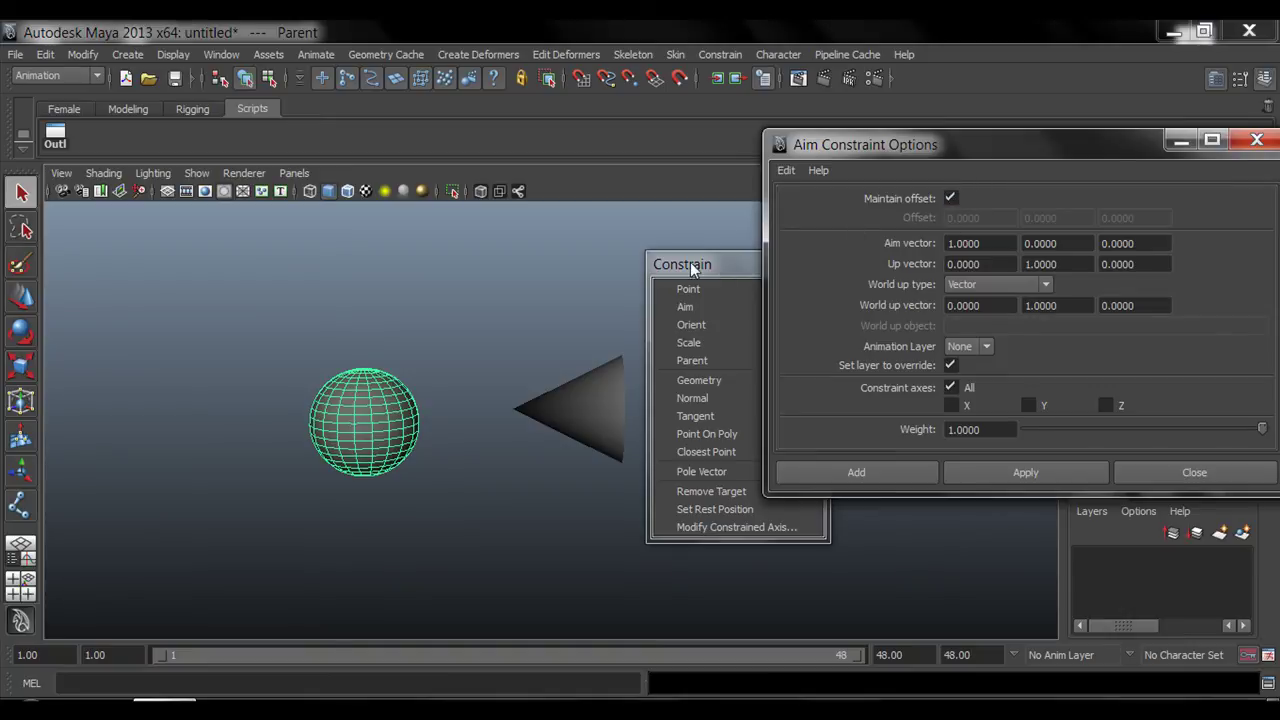
- Apply the Aim constraint with Maintain offset on, using the Parent sphere as target for the cone, and close the options
click(487, 320)
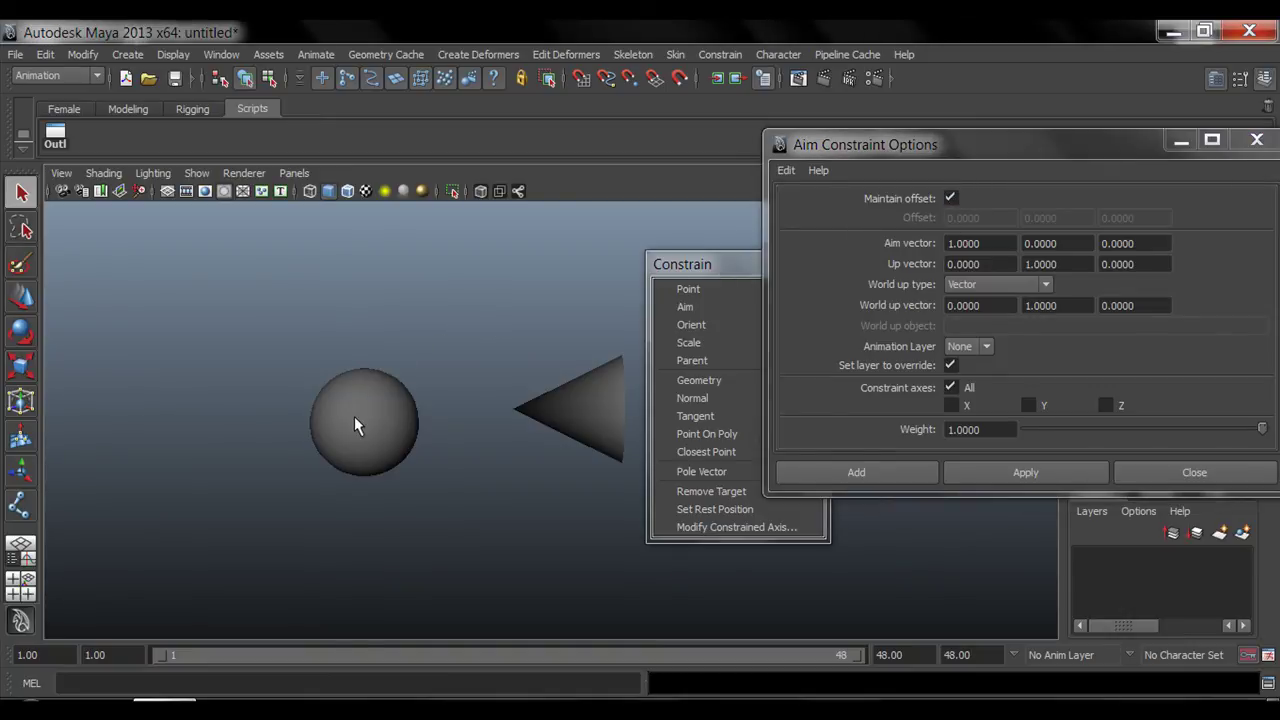
click(354, 425)
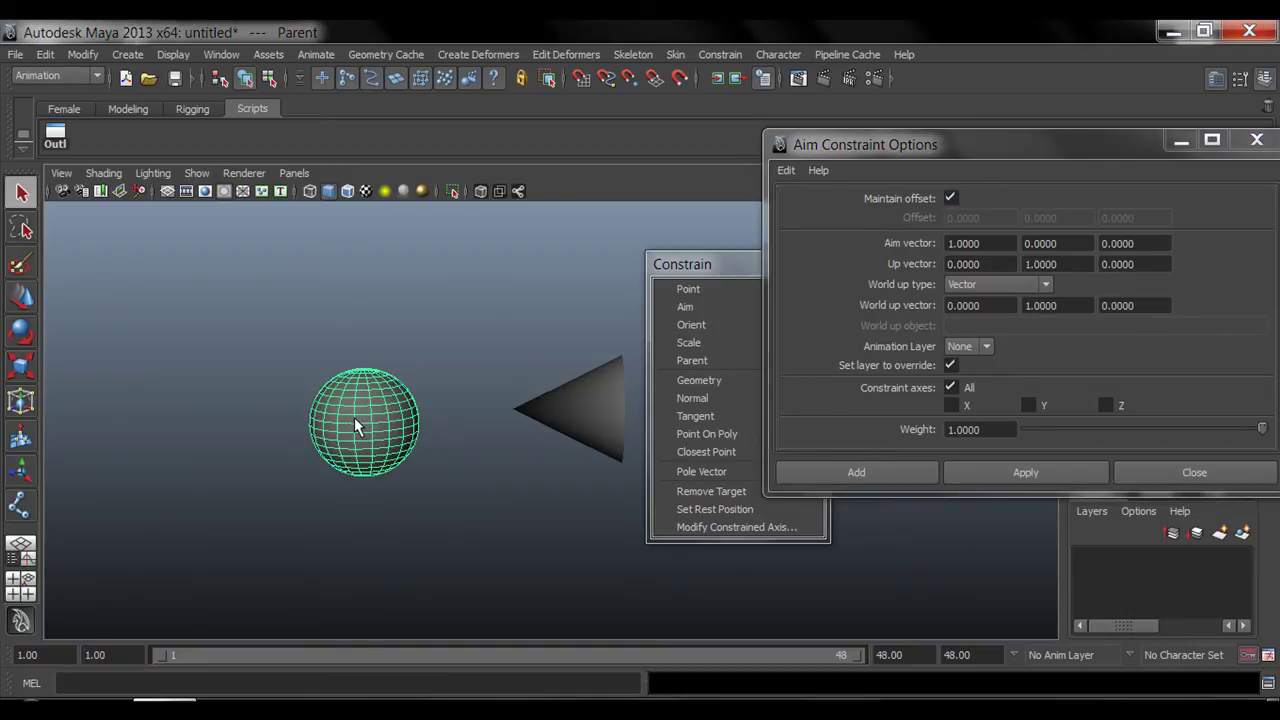
shift+click(594, 410)
click(1020, 478)
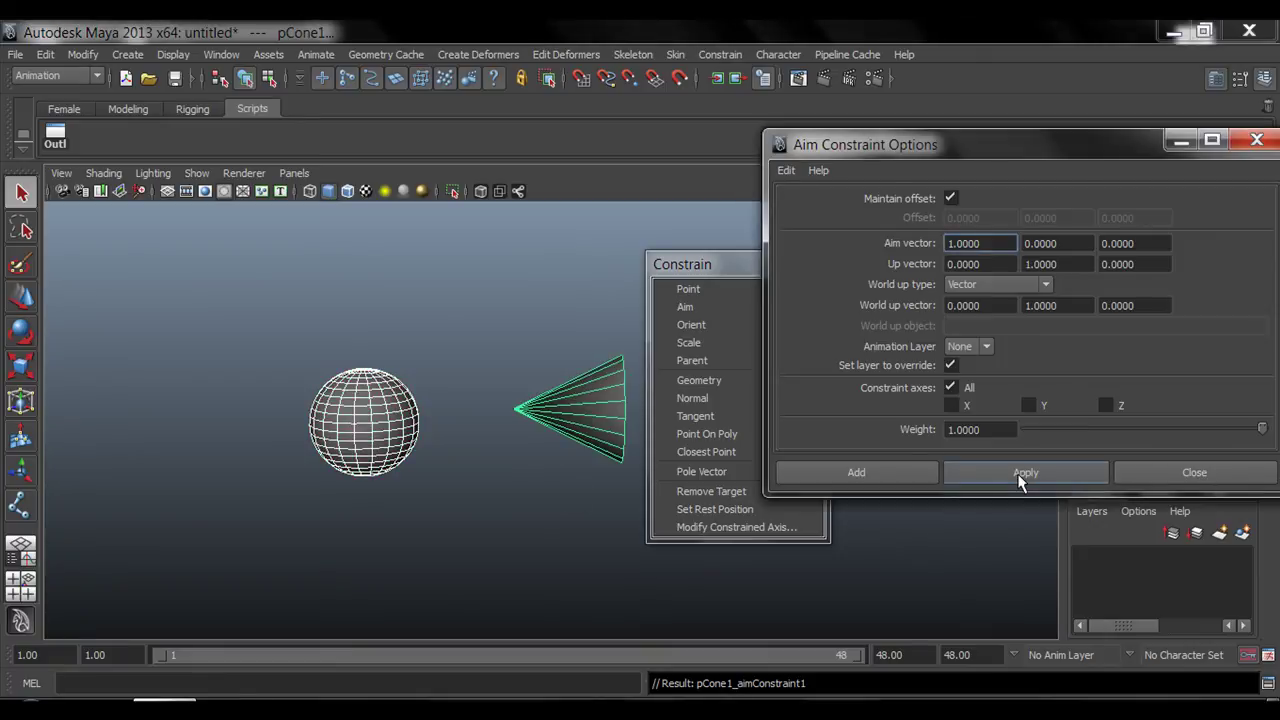
click(1194, 474)
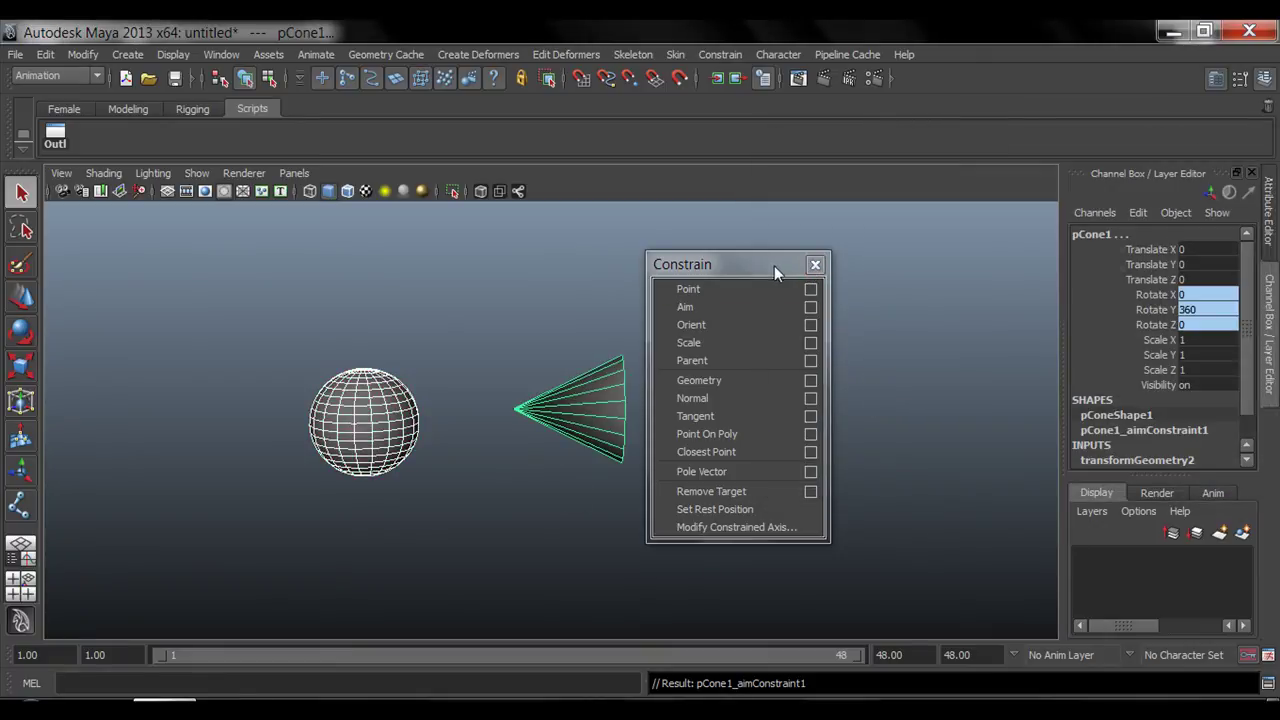
- Move the Constrain window clear of the objects, display the scene smooth shaded and select the cone
drag(774, 265, 979, 203)
click(693, 322)
key(5)
alt+drag(588, 410, 591, 429)
click(586, 430)
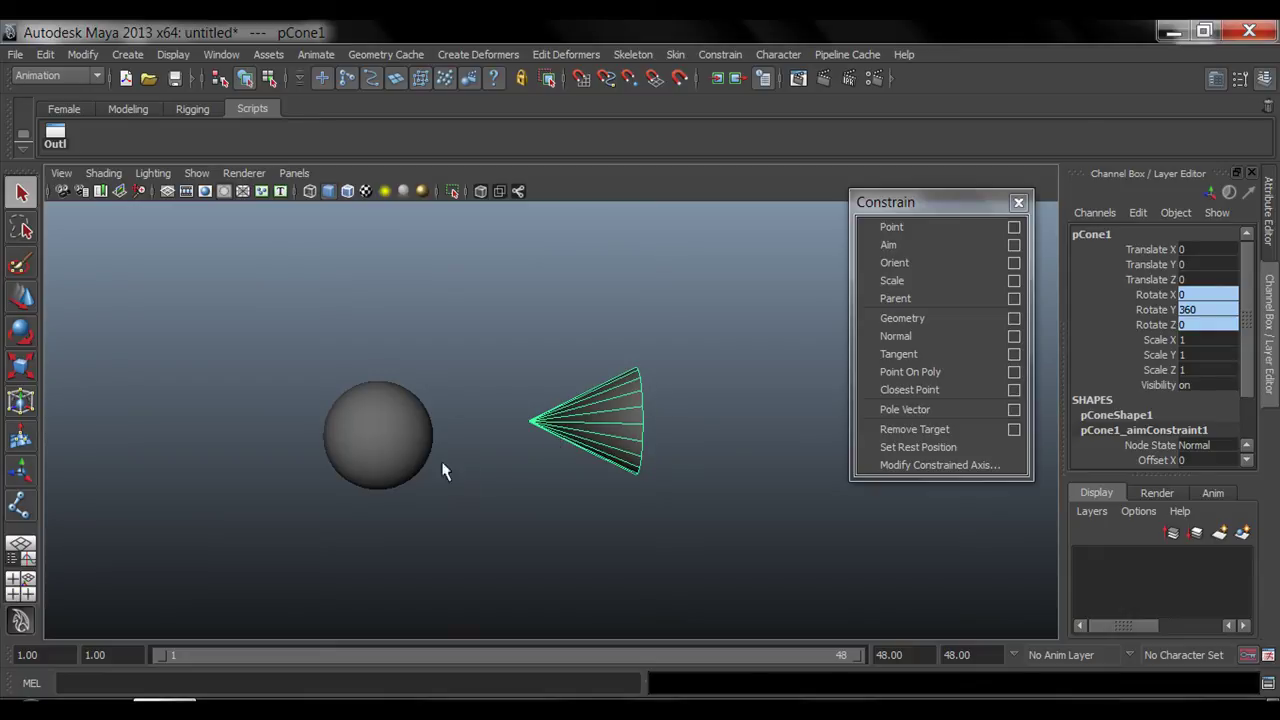
- Move the sphere freely to several positions around the cone to test the aim constraint from different view angles
click(401, 435)
key(w)
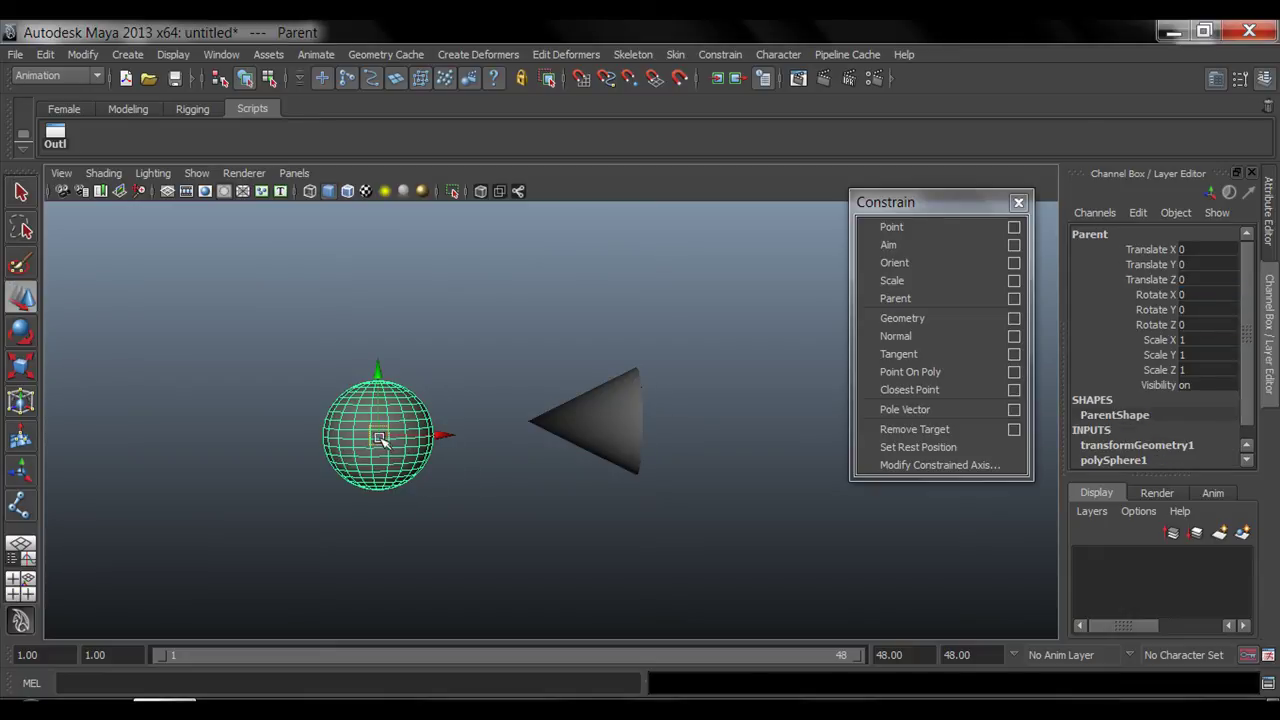
drag(378, 437, 292, 469)
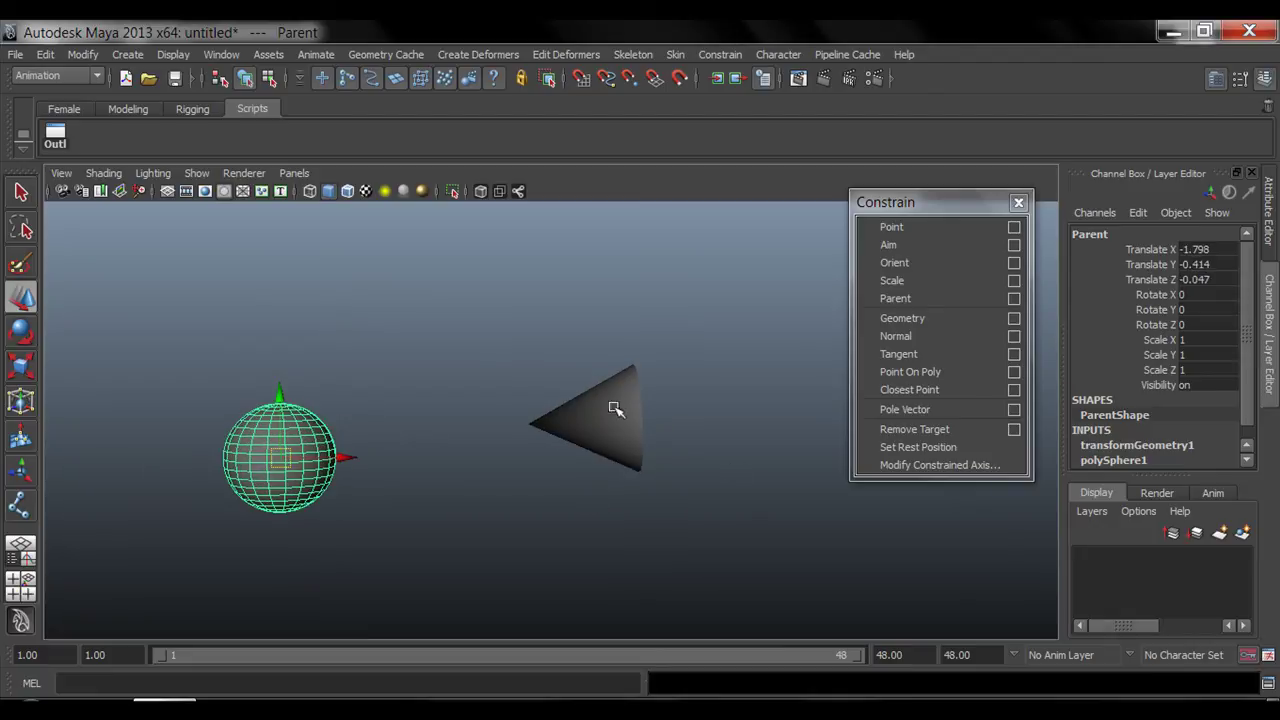
click(592, 418)
click(293, 460)
drag(284, 456, 558, 447)
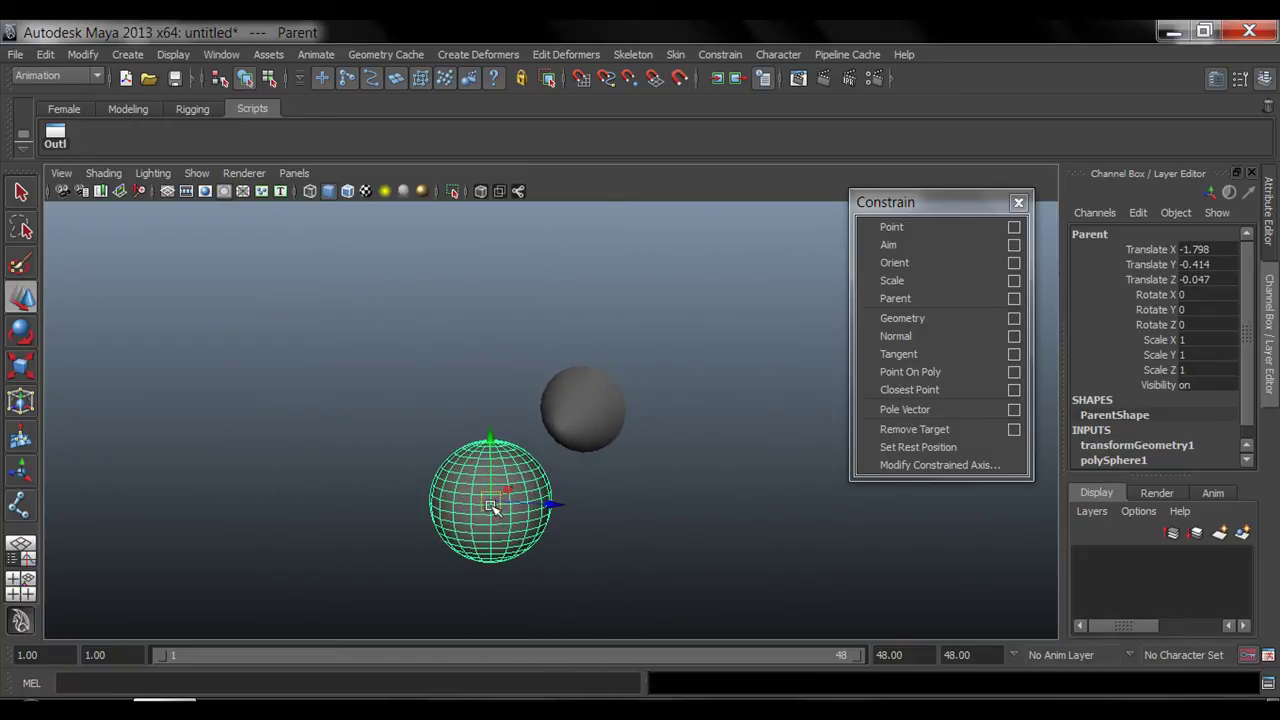
drag(492, 507, 371, 424)
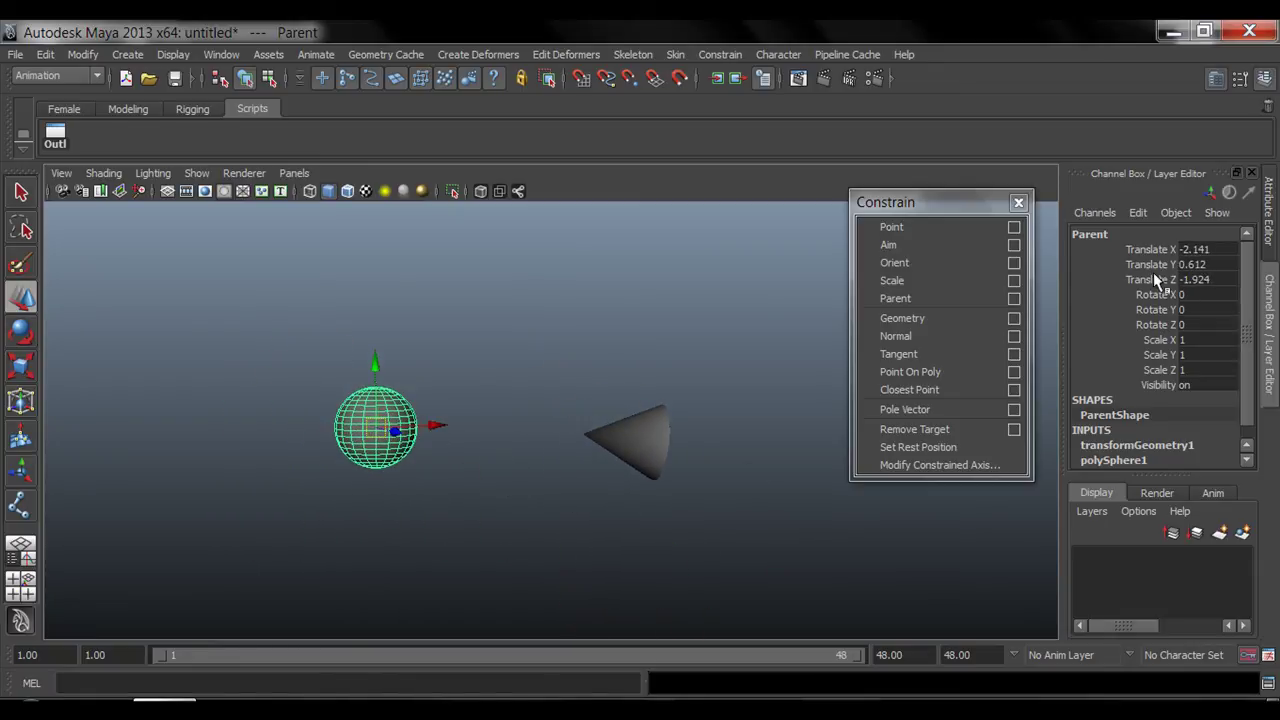
- Set the sphere's Translate X, Y and Z to 0
drag(1198, 270, 1201, 280)
text(0)
key(Return)
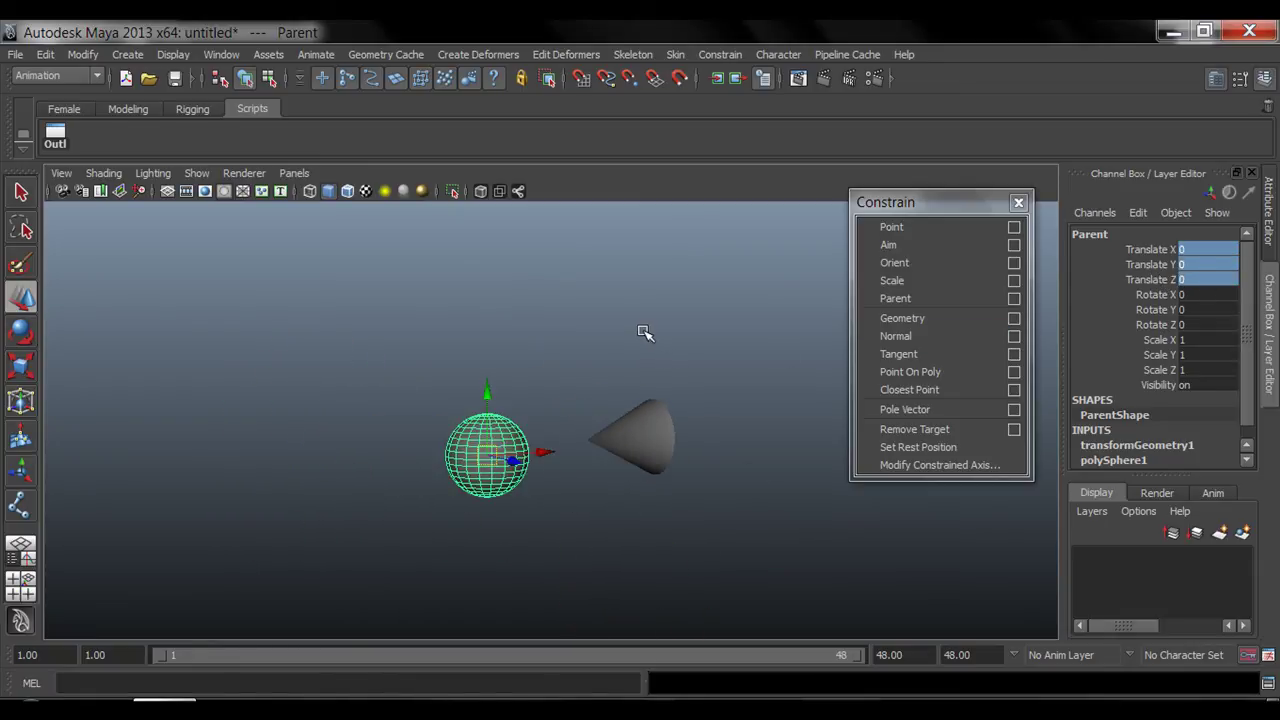
- Move the sphere about 0.7 units away from the cone along negative X
click(652, 436)
alt+drag(669, 488, 593, 484)
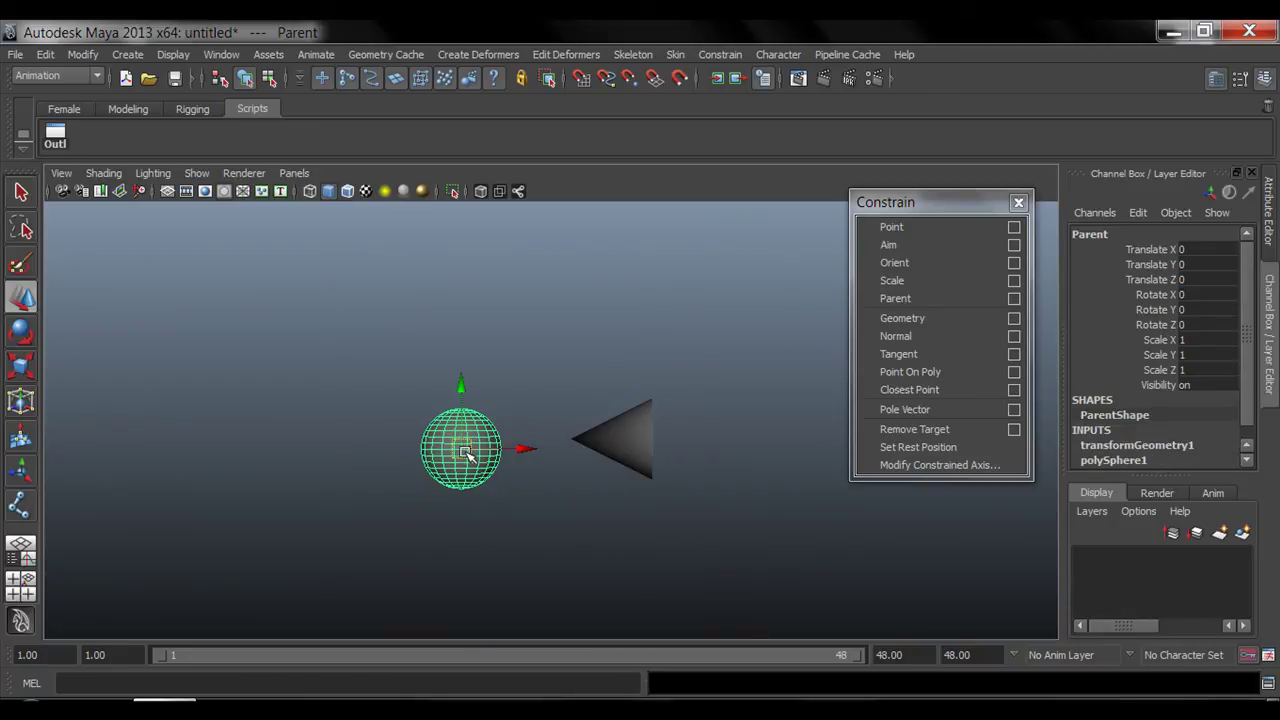
drag(465, 452, 437, 454)
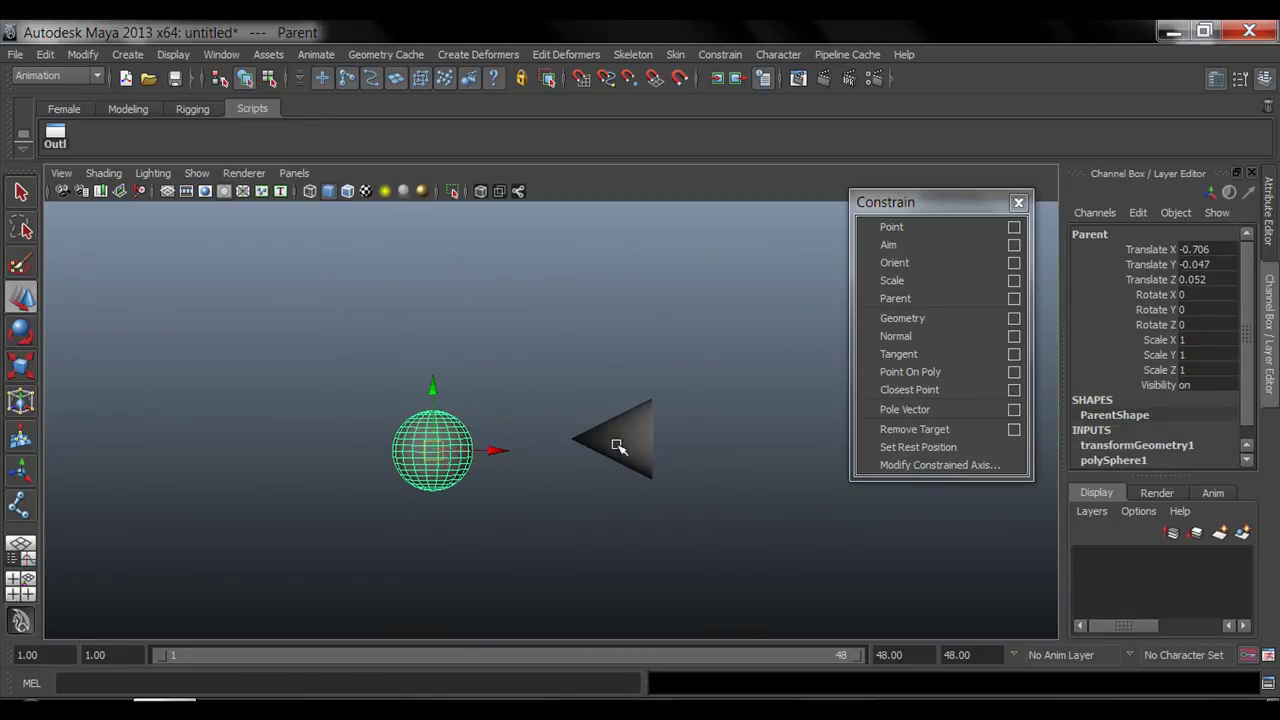
- Undo all the test moves of the sphere and the related selections
key(ctrl+z)
key(ctrl+z)
key(ctrl+z)
key(ctrl+z)
key(ctrl+z)
key(ctrl+z)
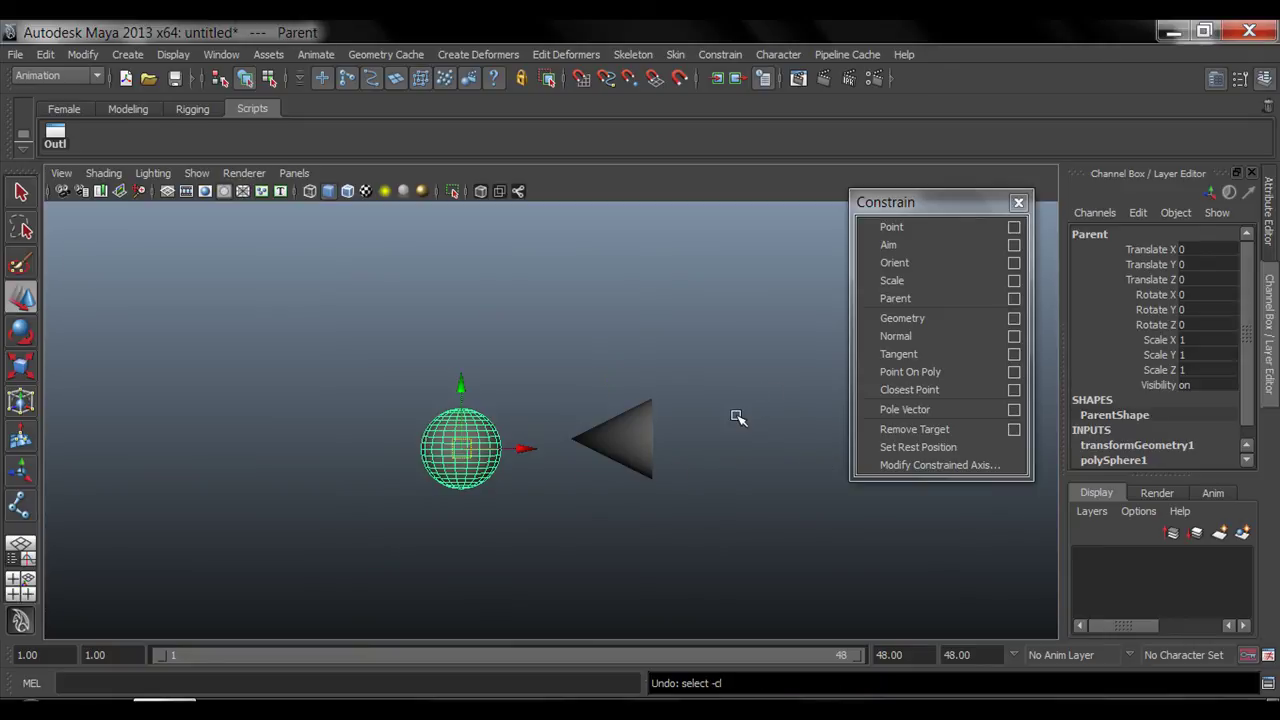
key(ctrl+z)
key(ctrl+z)
key(ctrl+z)
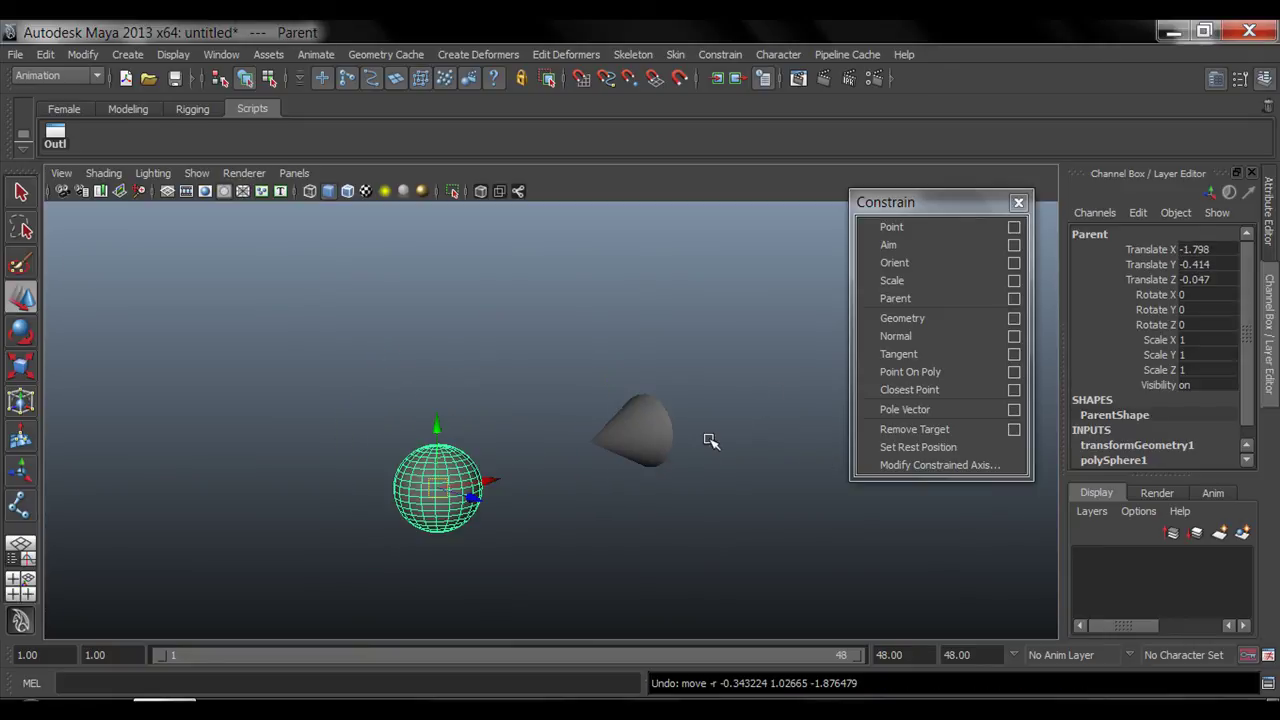
key(ctrl+z)
key(ctrl+z)
key(ctrl+z)
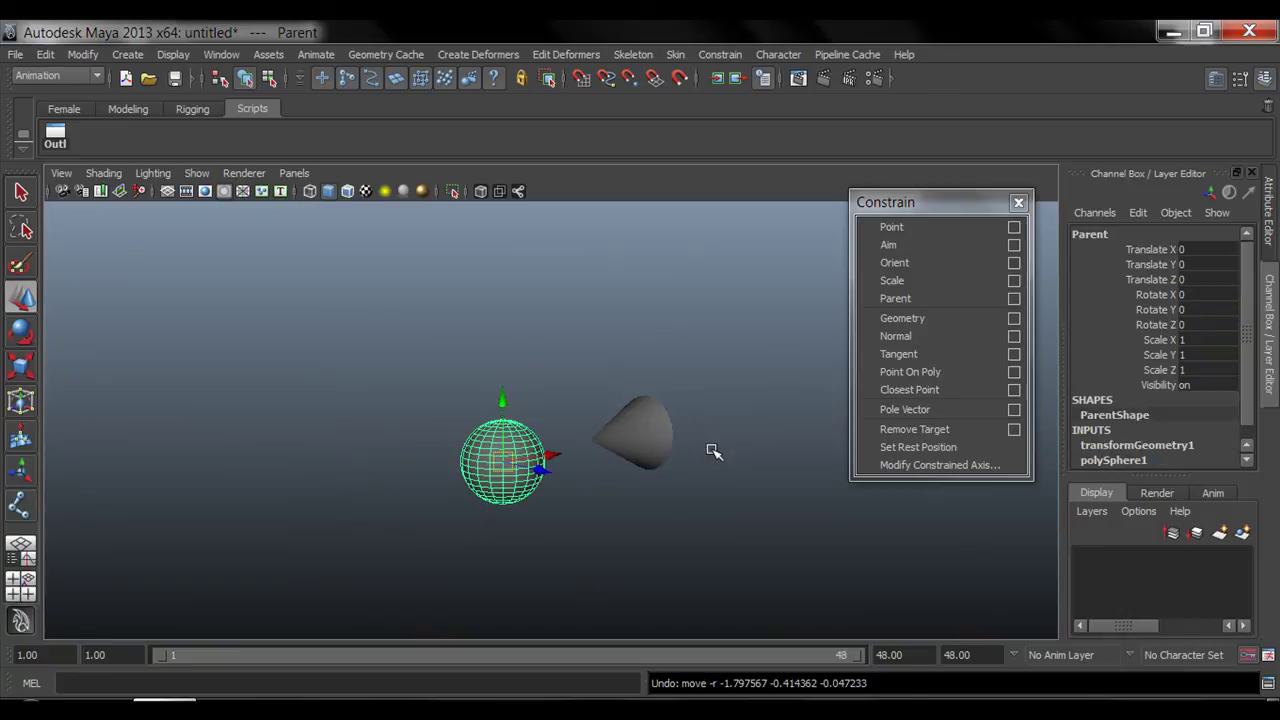
key(ctrl+z)
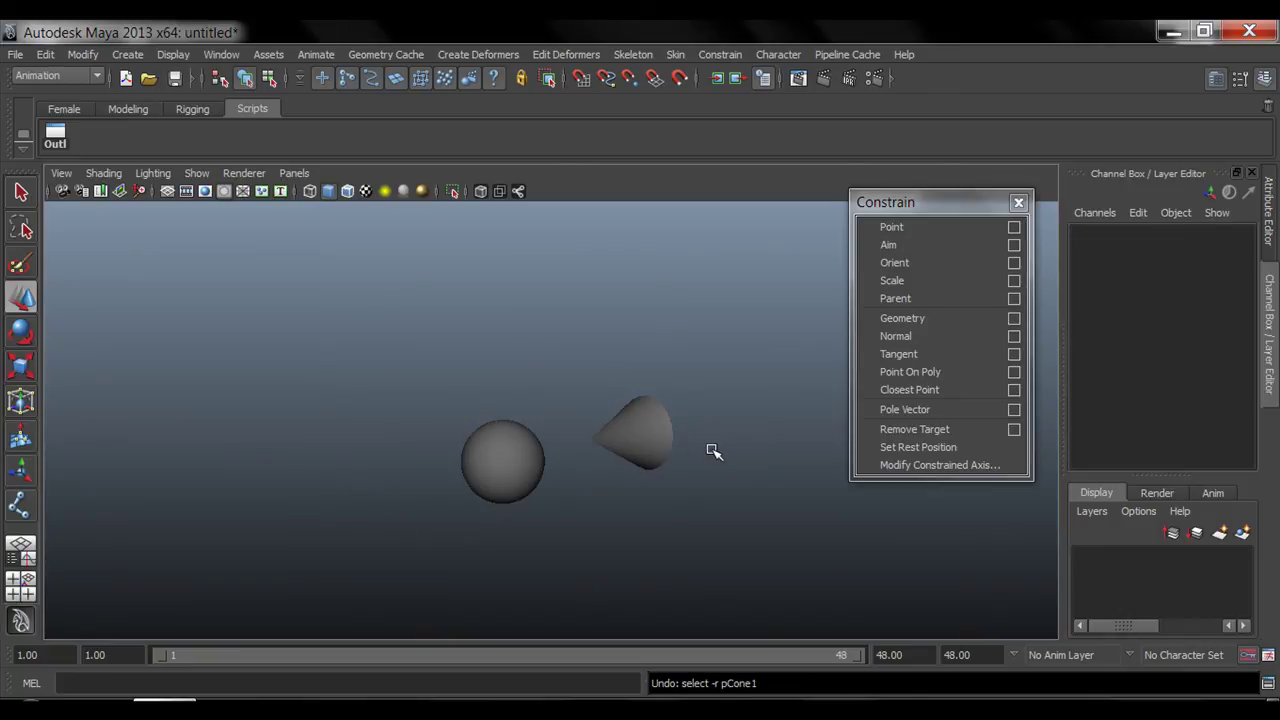
- Undo the cone's aim constraint and select the sphere
click(625, 436)
mouse_move(566, 470)
alt+mouse_down()
mouse_move(538, 475)
mouse_move(594, 446)
mouse_move(566, 451)
alt+mouse_up()
key(ctrl+z)
key(ctrl+z)
click(515, 458)
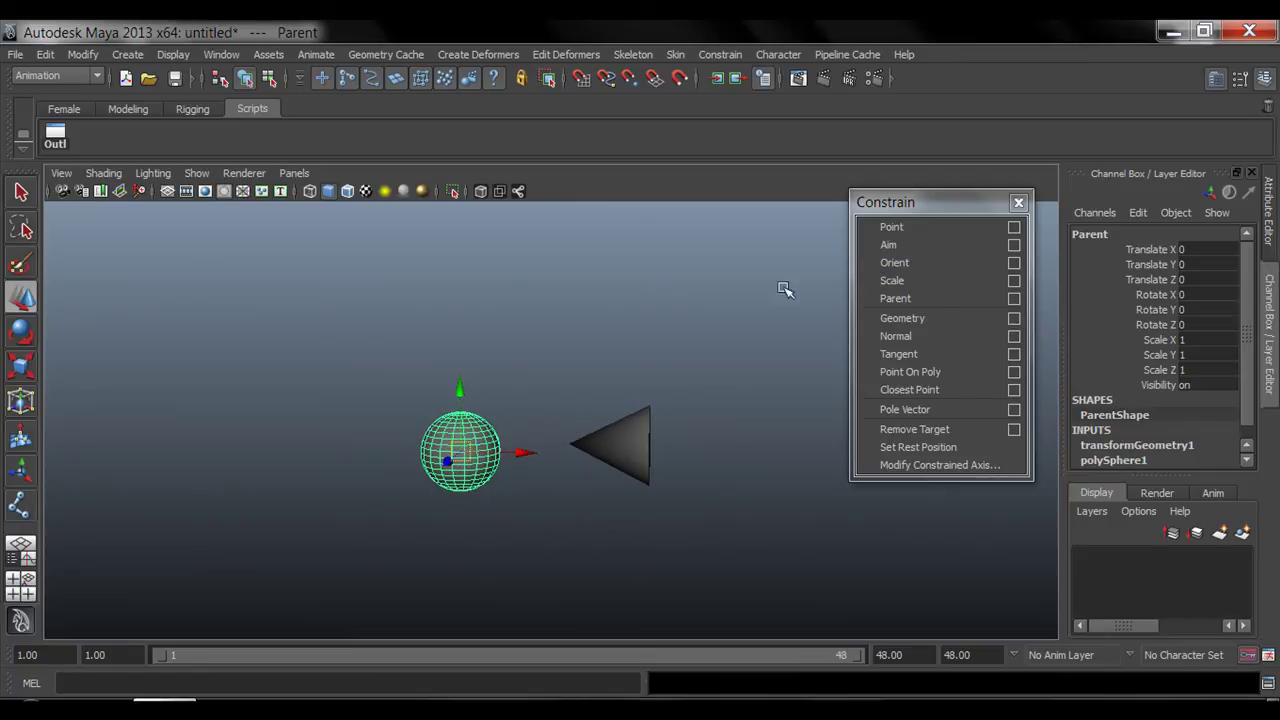
- Highlight the sphere's rotation and translation channels in turn to compare what an orient constraint uses
alt+drag(636, 395, 614, 397)
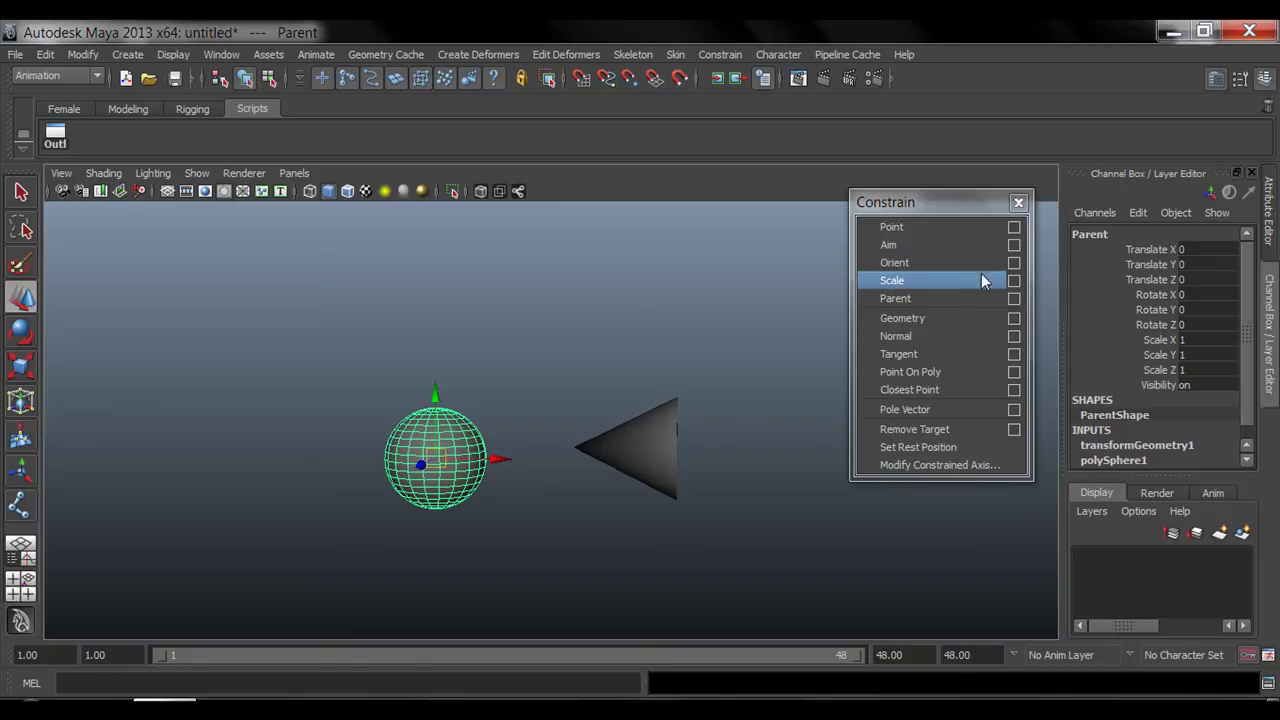
drag(1158, 295, 1165, 322)
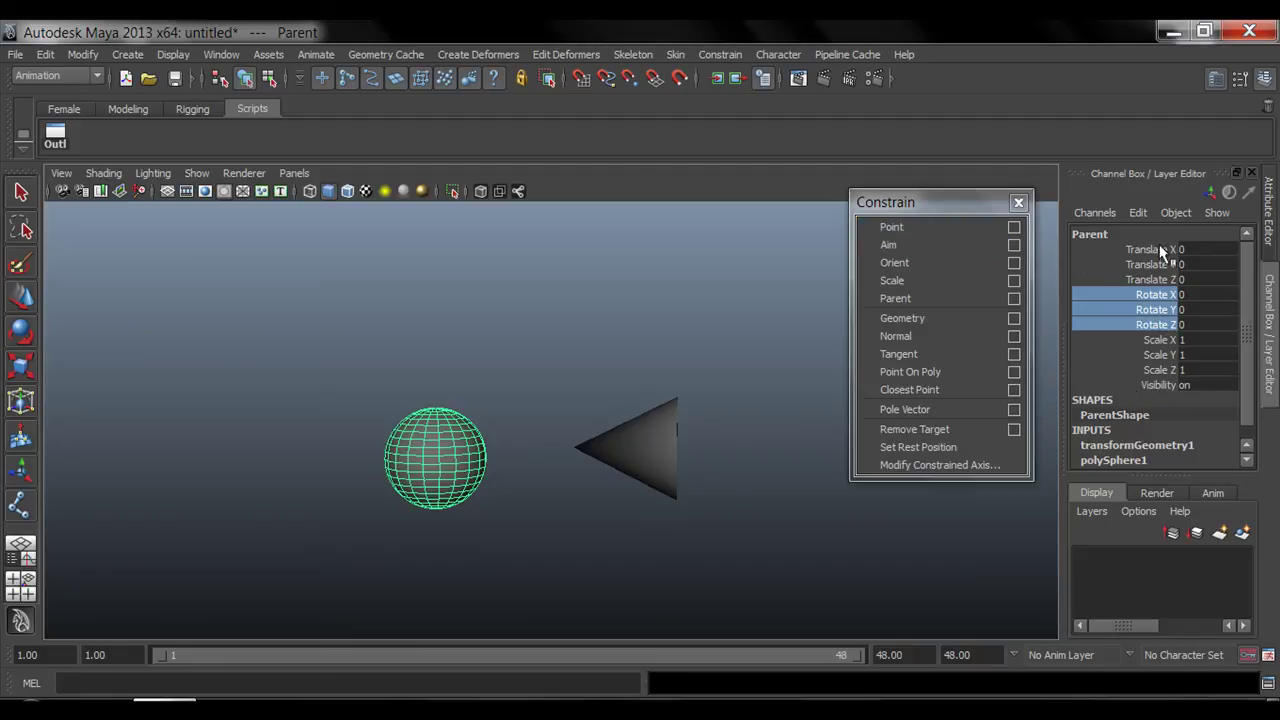
drag(1158, 249, 1159, 279)
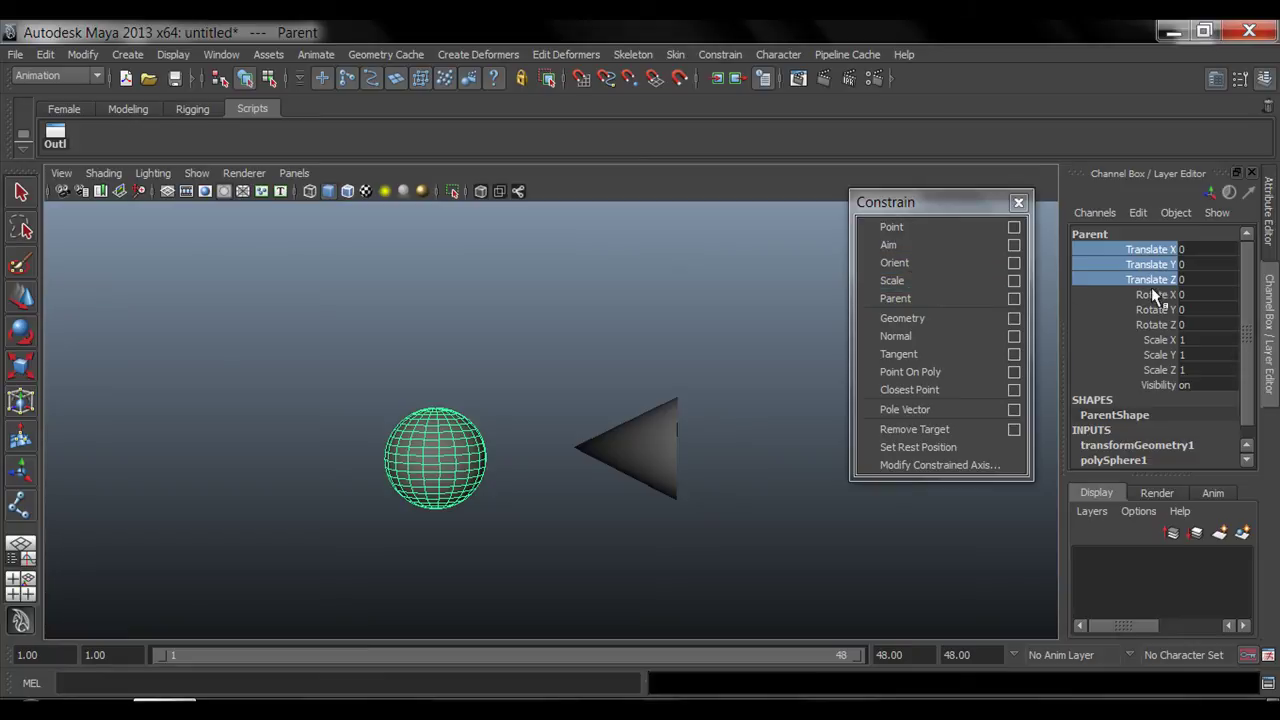
drag(1155, 294, 1155, 326)
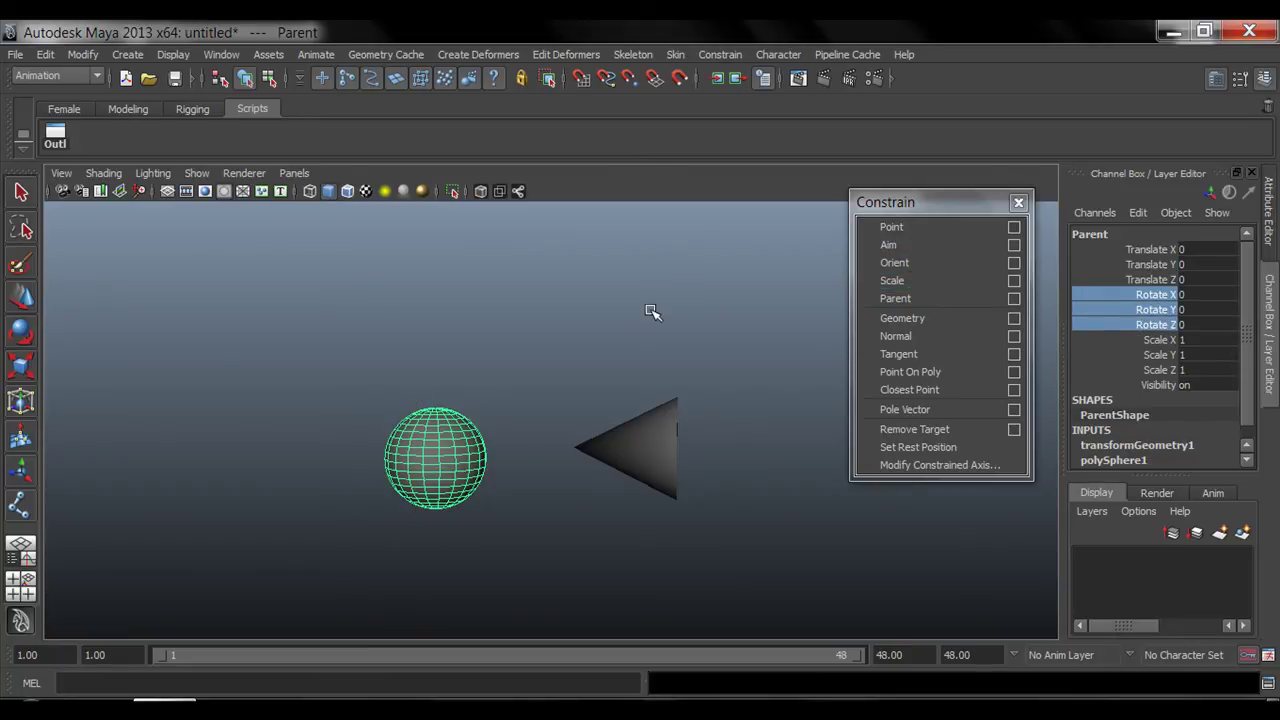
- Open the Orient constraint options, reset them to defaults and enable Maintain offset
click(1013, 263)
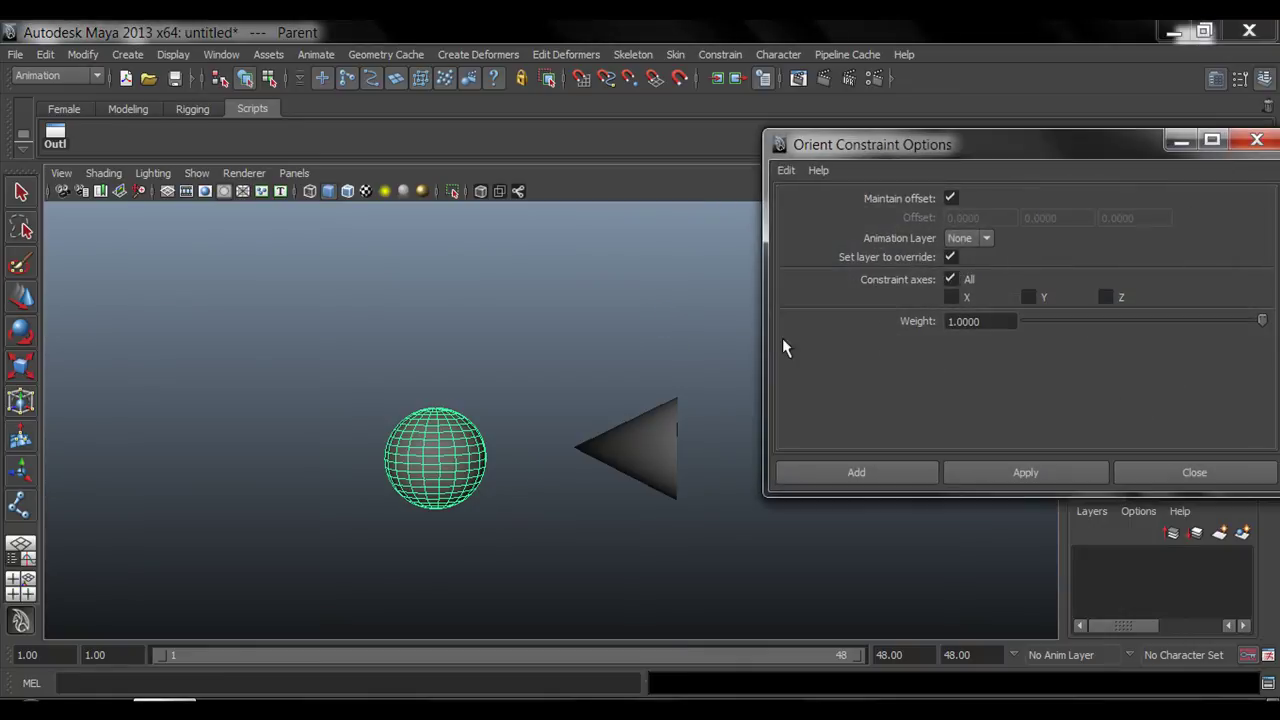
click(790, 175)
click(799, 205)
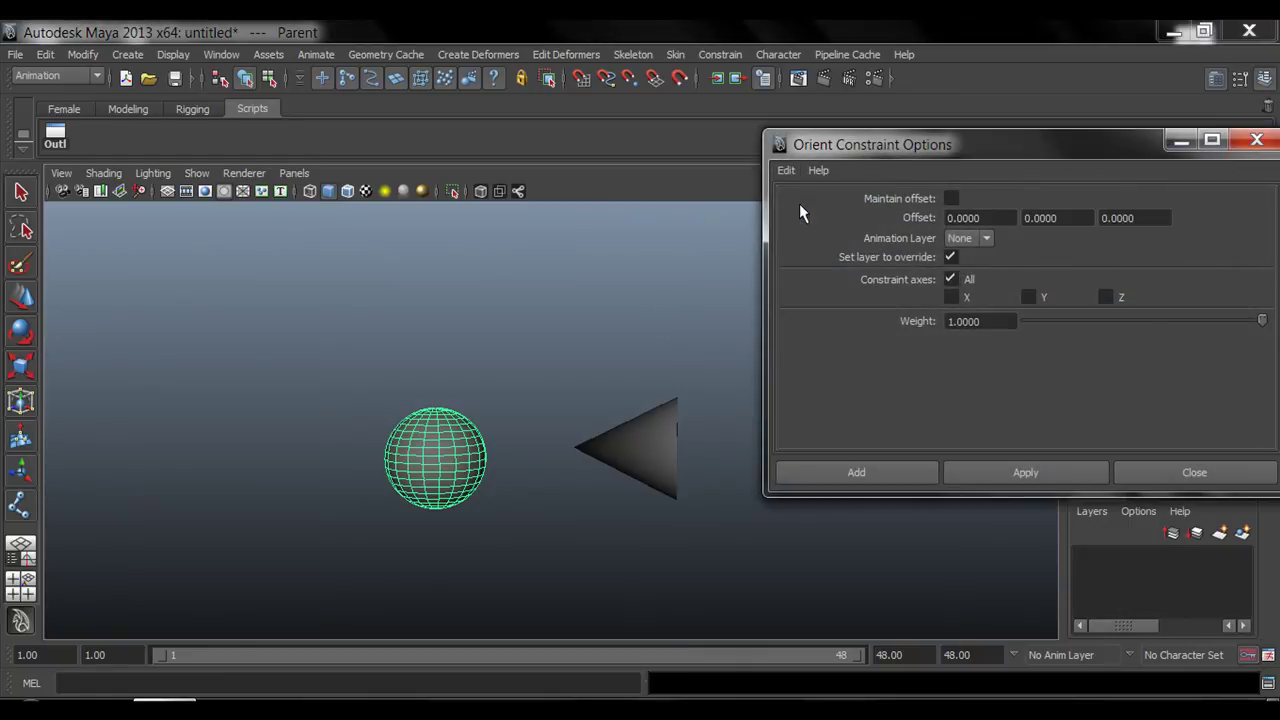
click(951, 199)
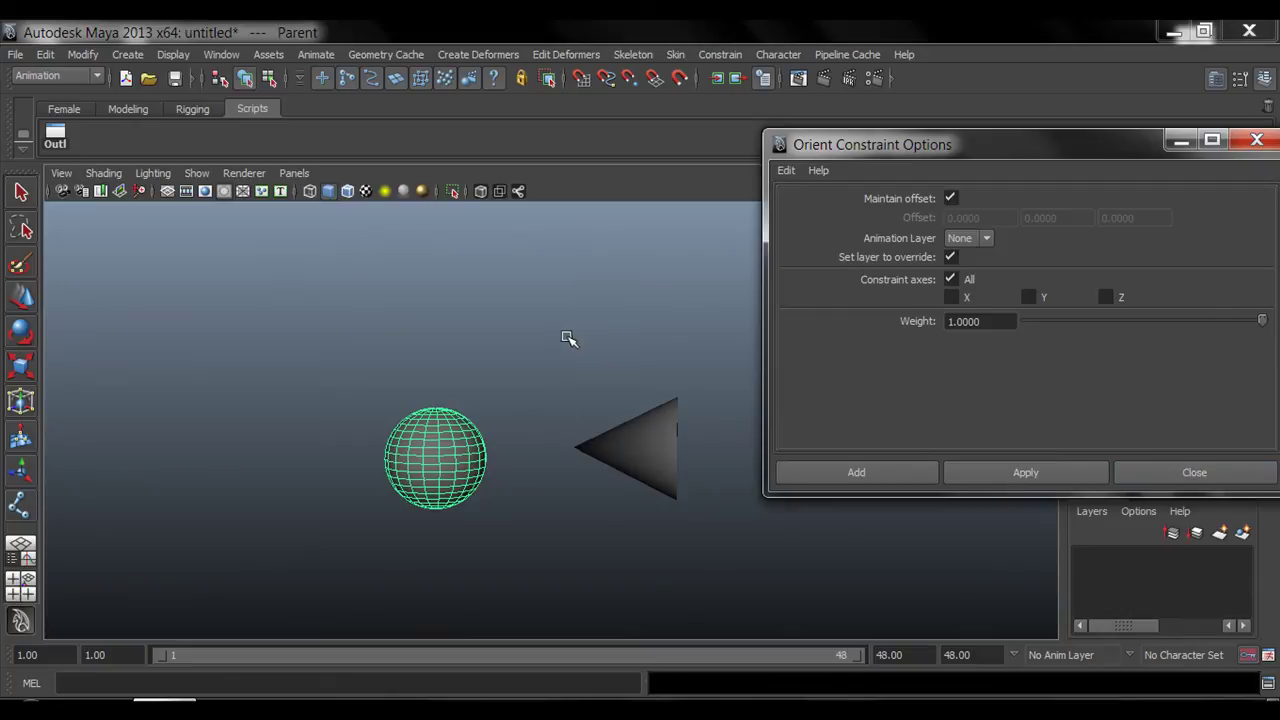
- Apply the orient constraint with the sphere as driver and the cone as constrained object, and close the options
click(438, 442)
key(w)
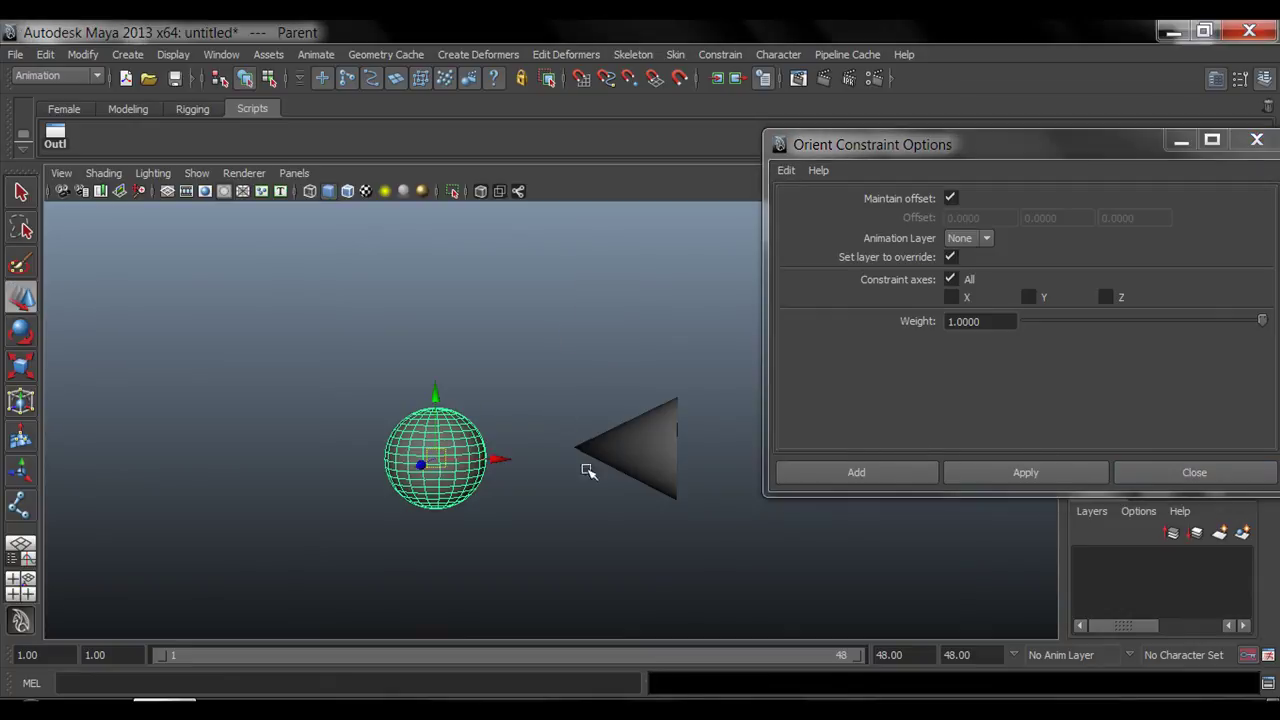
click(663, 456)
click(1037, 472)
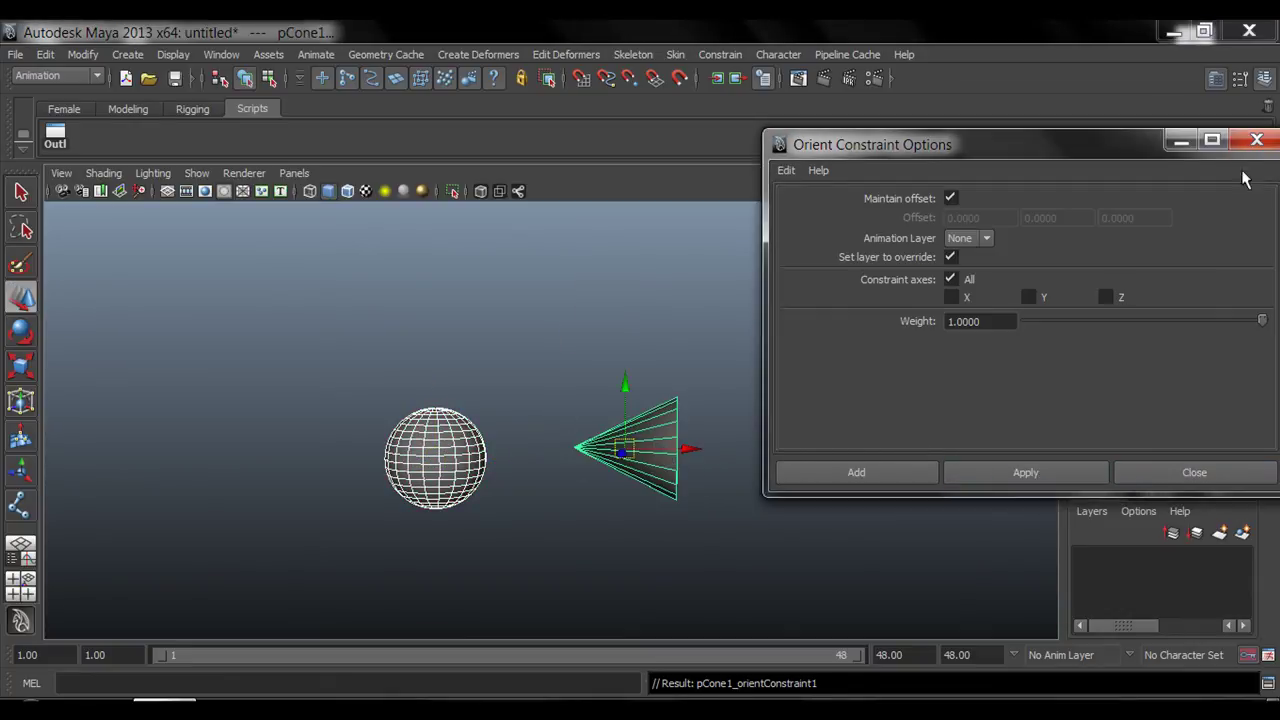
click(1257, 139)
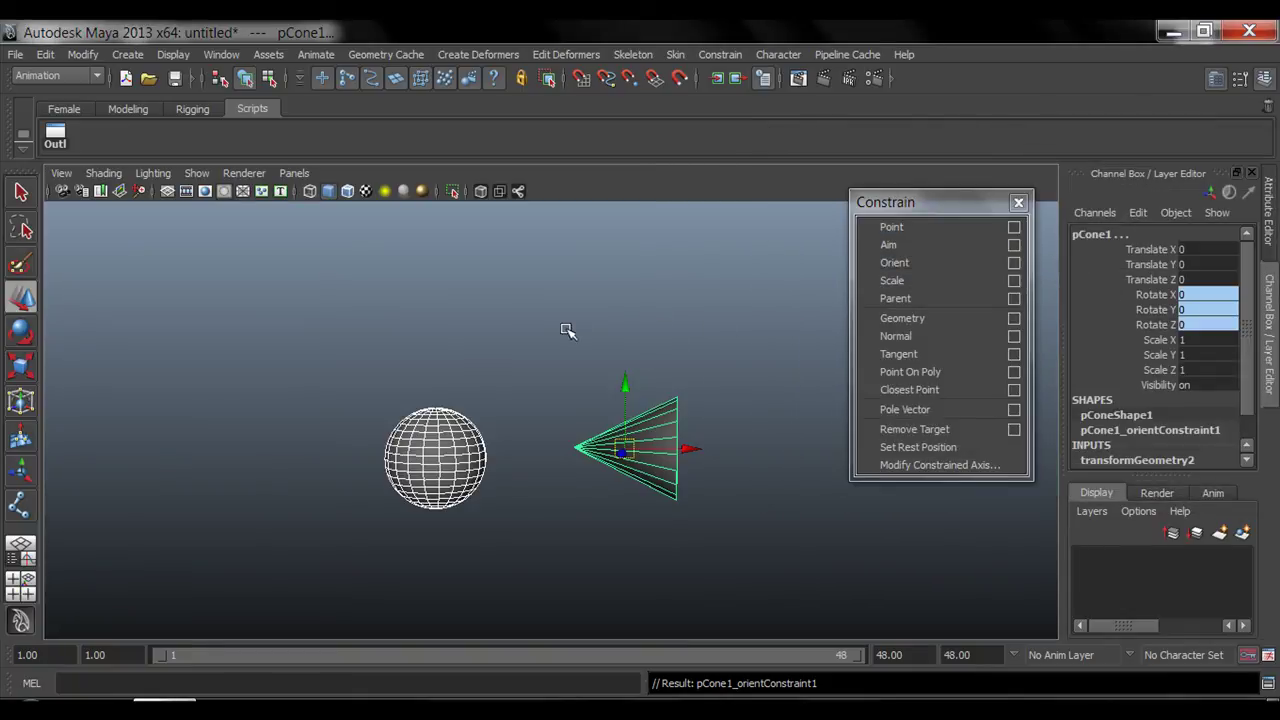
- Examine the cone's constrained rotation channels and the sphere's translation channels
click(520, 366)
click(440, 452)
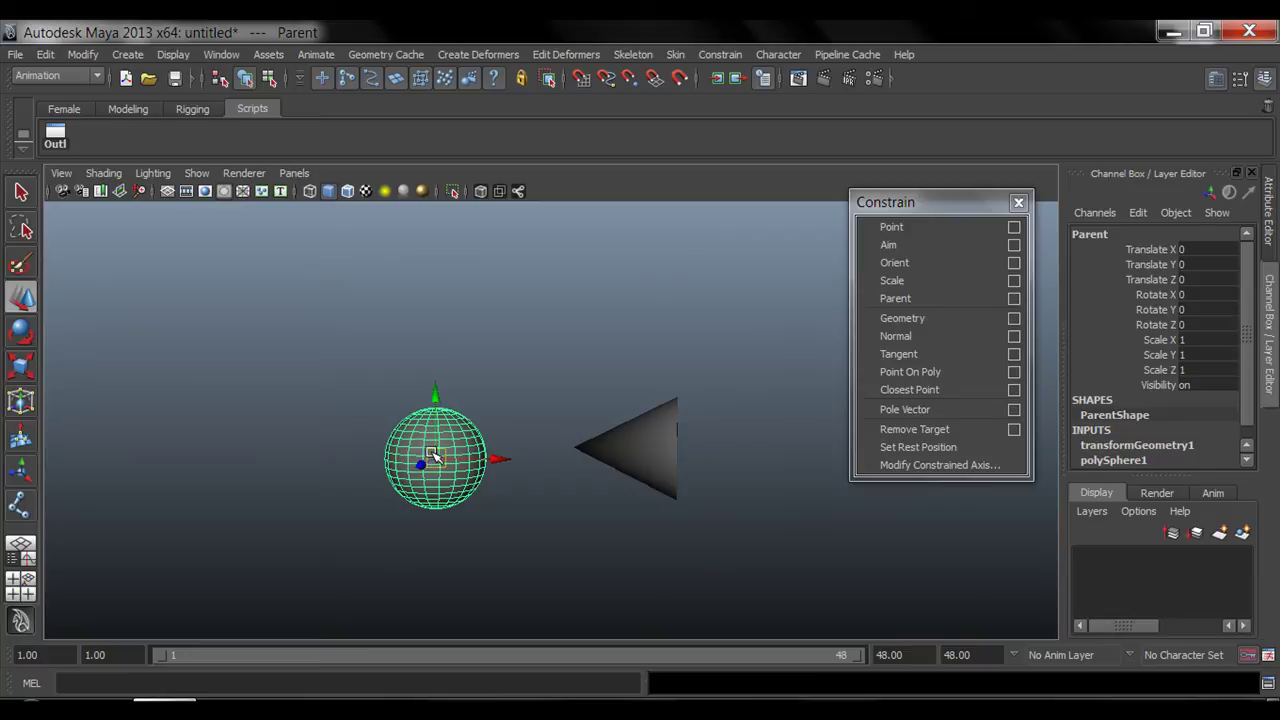
click(661, 457)
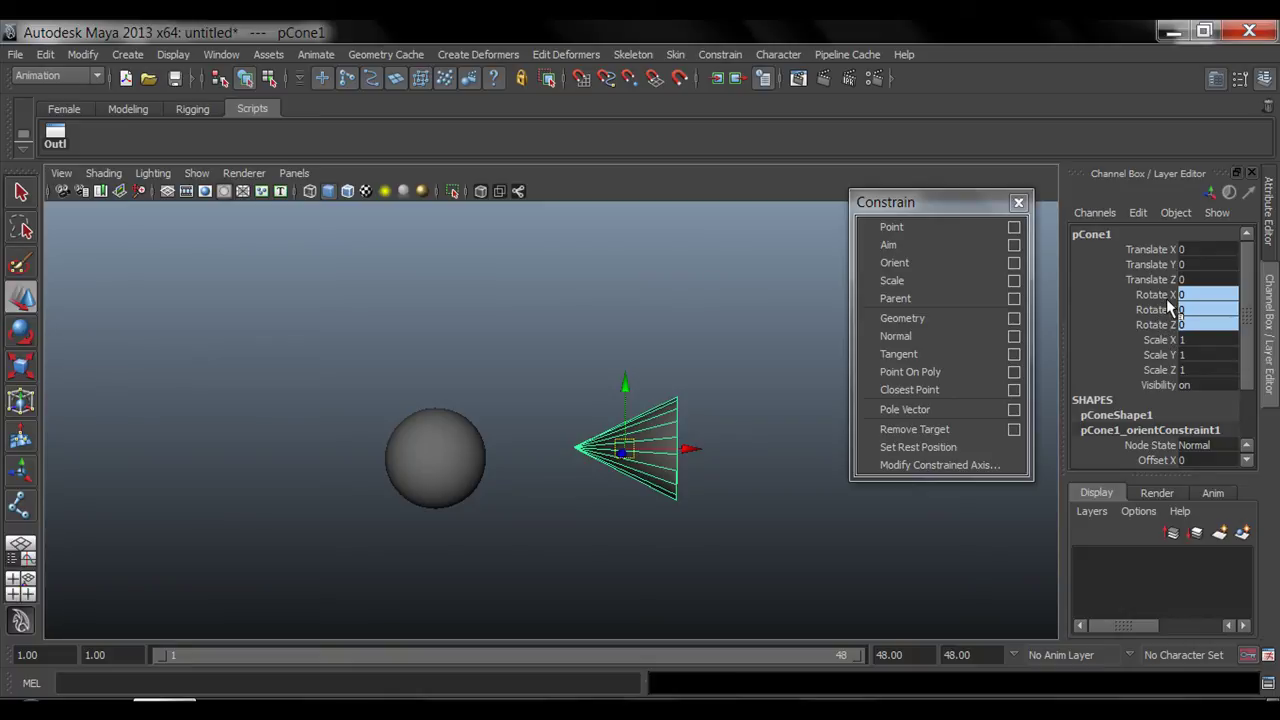
click(433, 457)
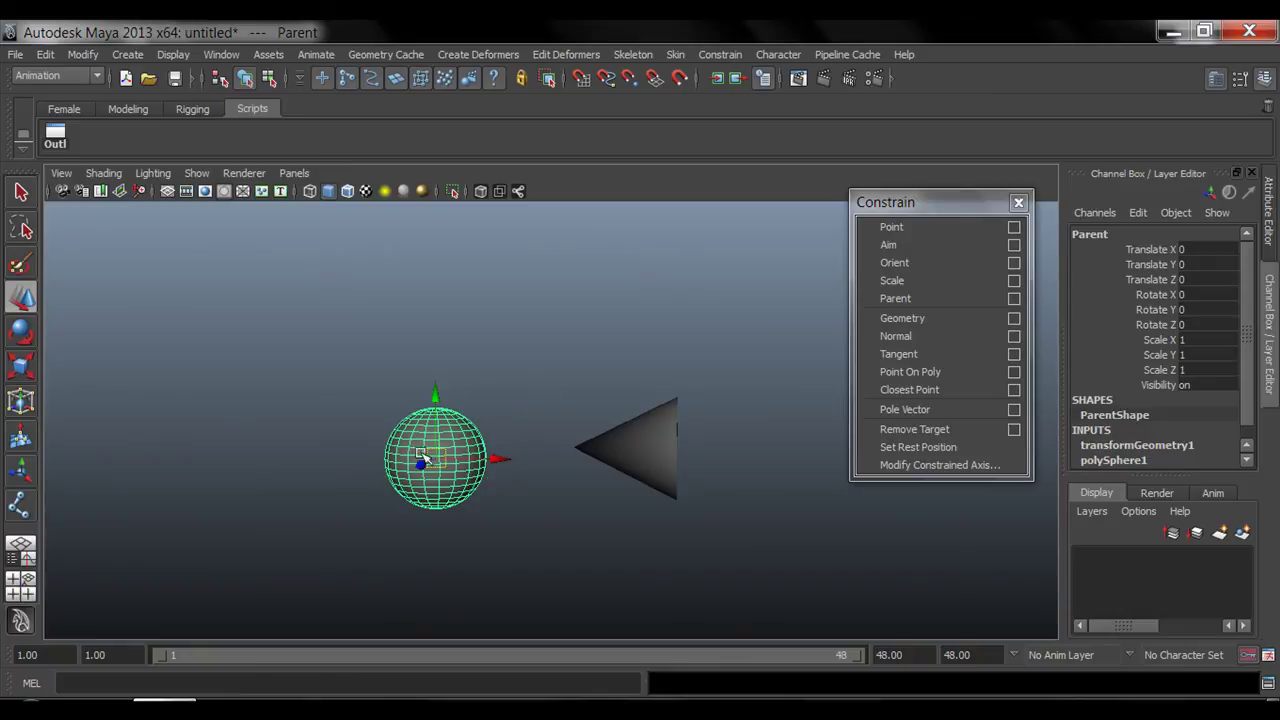
drag(1180, 251, 1160, 280)
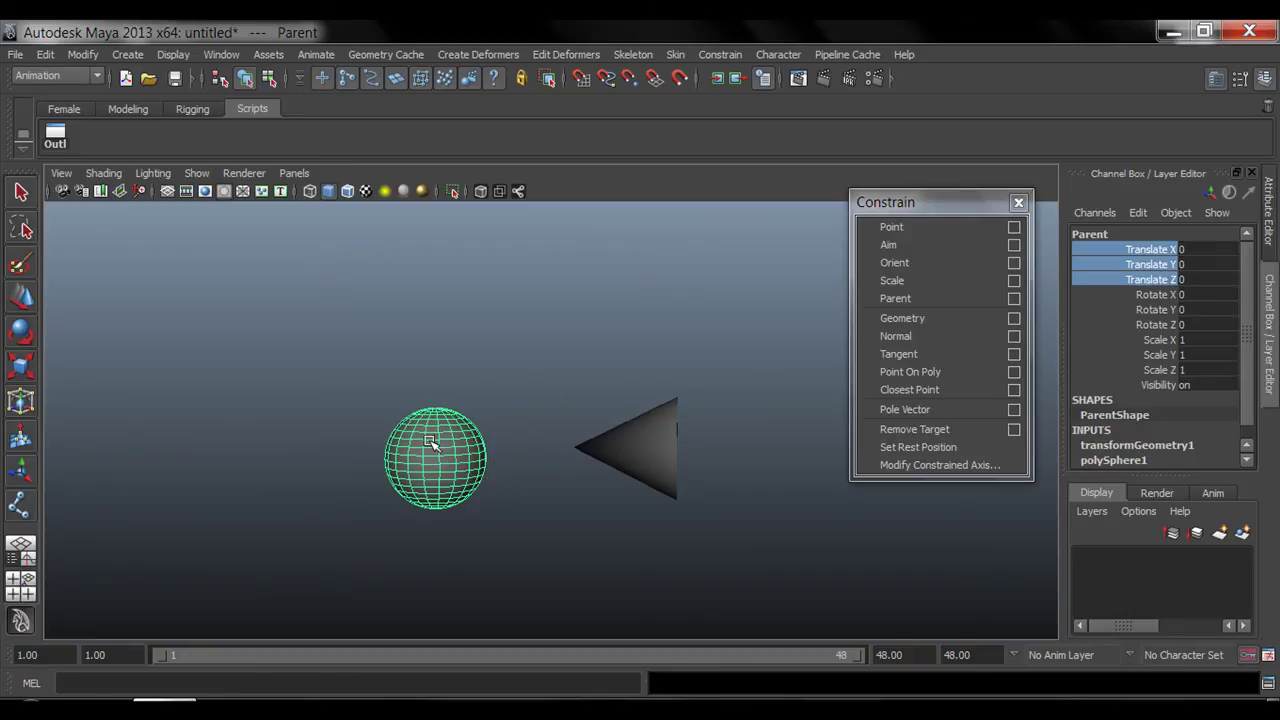
- Try moving the sphere about 3.3 units up in Y to test the orient constraint, and undo the move
key(w)
drag(435, 405, 495, 273)
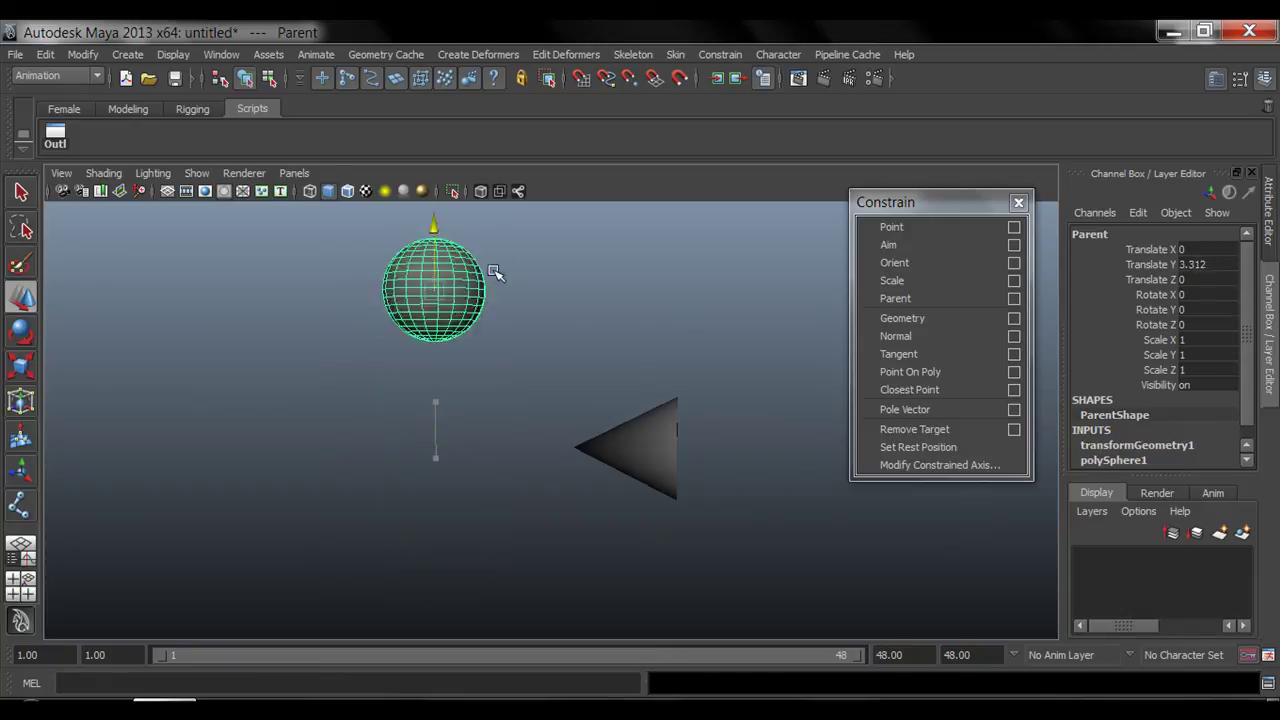
key(ctrl+z)
key(ctrl+z)
key(ctrl+z)
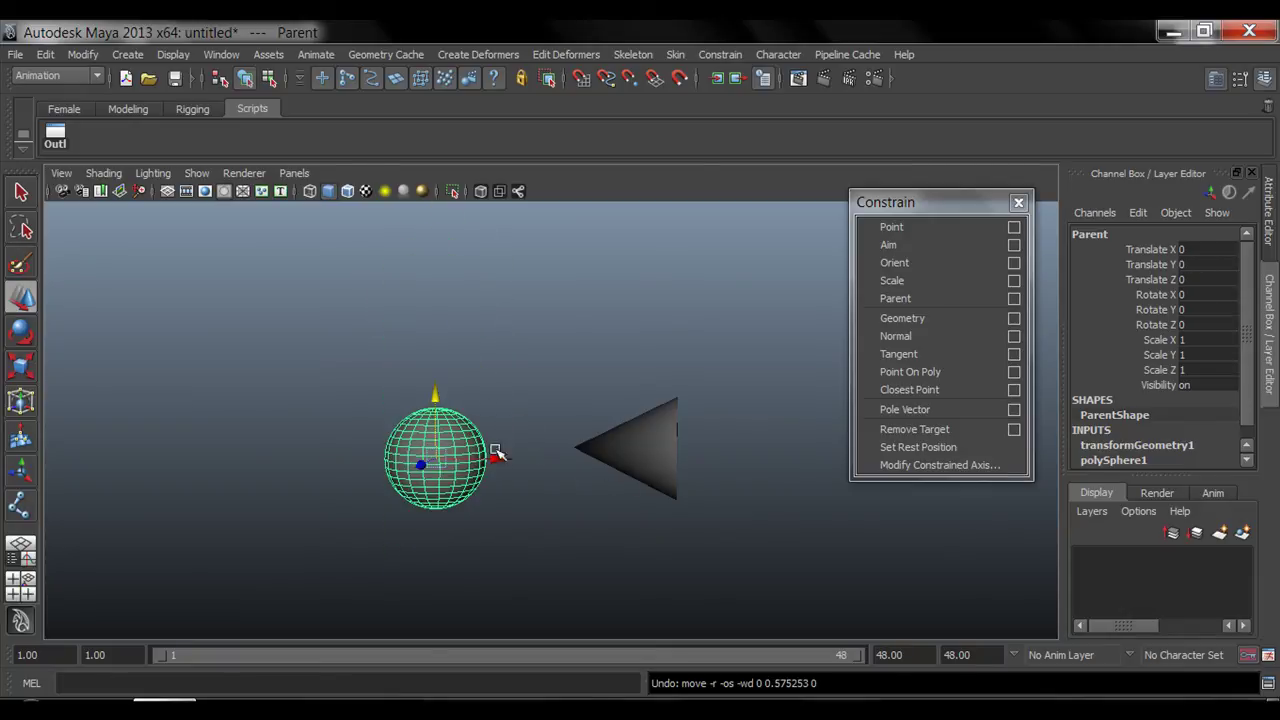
- Move the sphere freely away from the cone and reset its Translate X, Y and Z to 0
drag(496, 452, 215, 362)
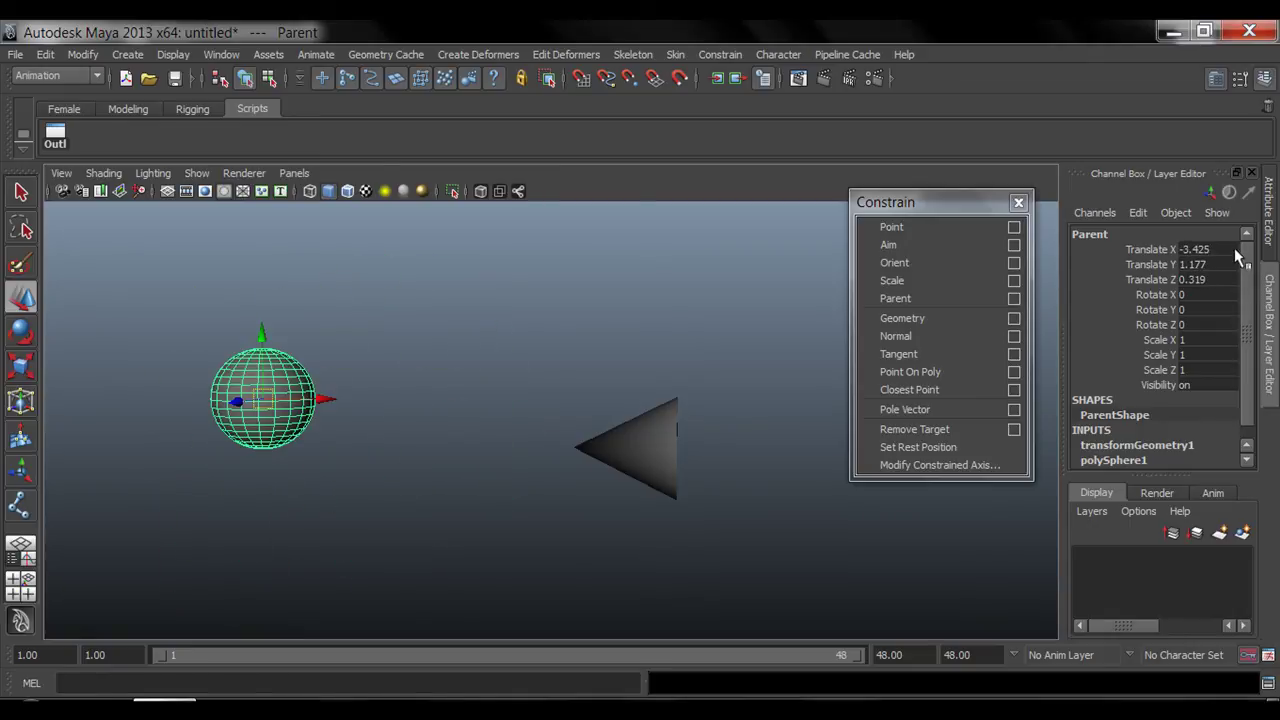
drag(1227, 251, 1215, 280)
text(0)
key(Return)
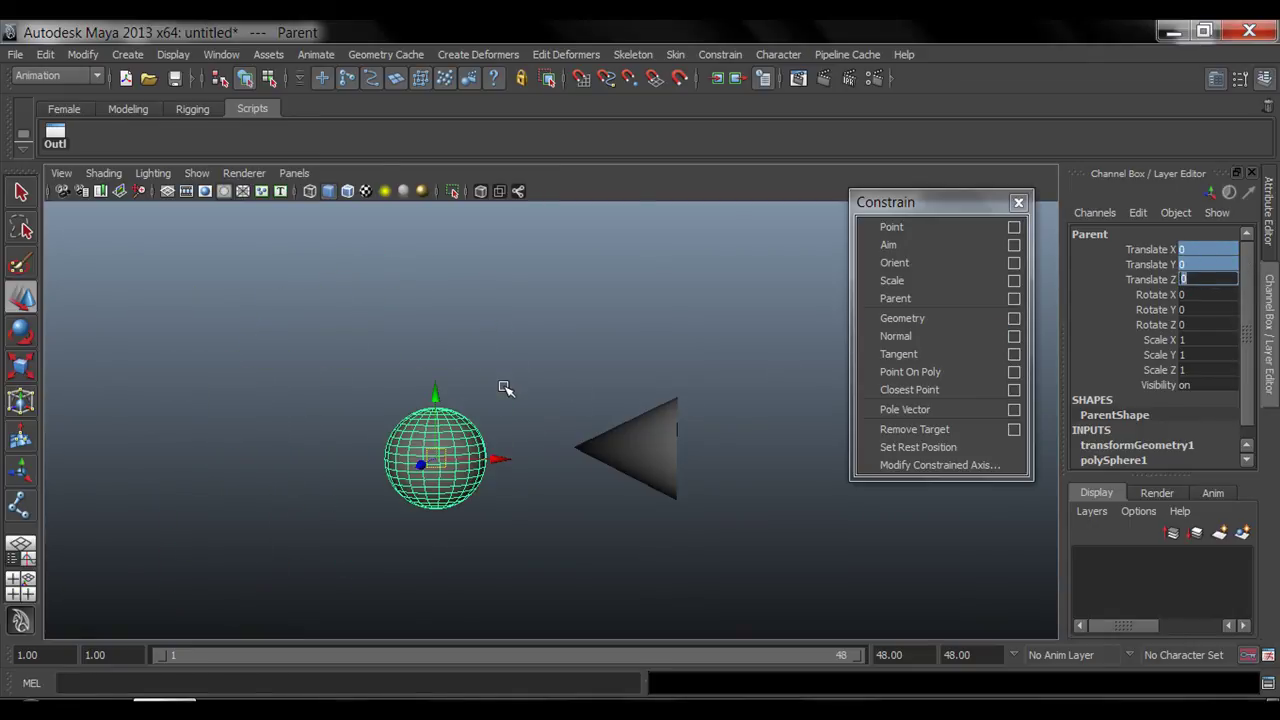
- Try rotating the sphere freely to test the cone's orient constraint, and undo the rotations
key(r)
key(e)
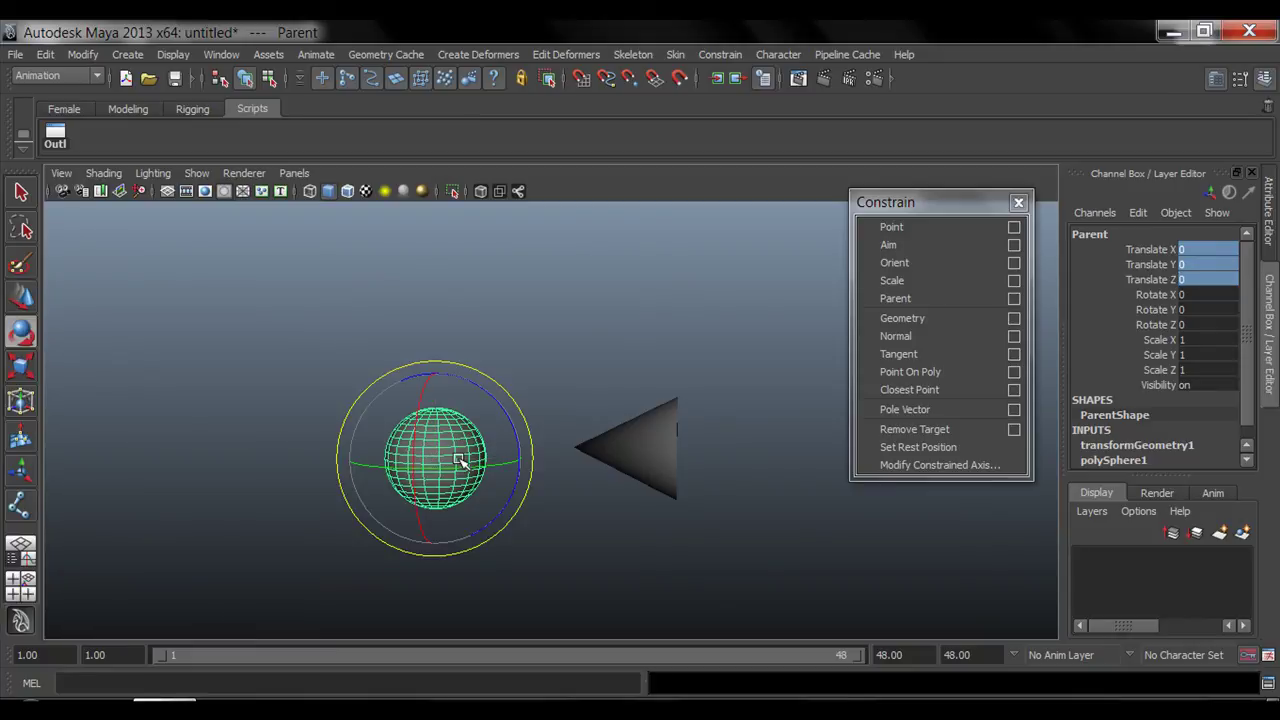
drag(478, 437, 487, 341)
key(ctrl+z)
key(ctrl+z)
key(ctrl+z)
key(ctrl+z)
key(ctrl+z)
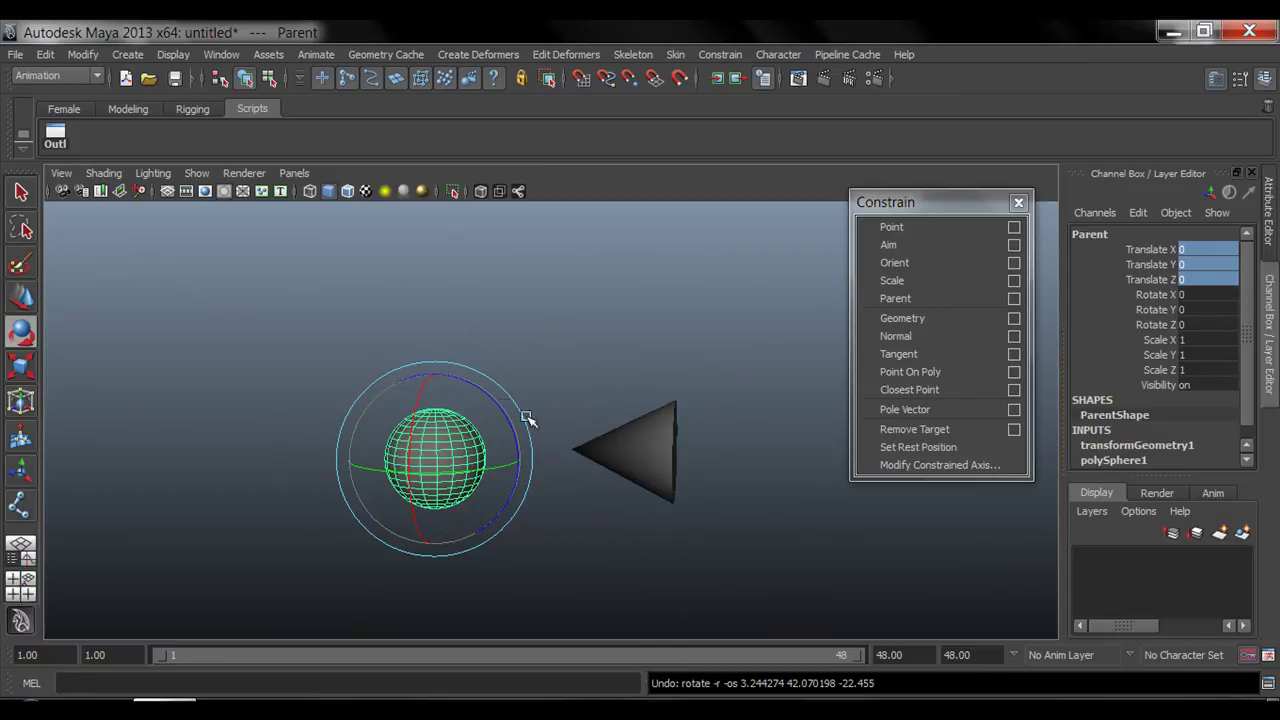
- Try rotating the sphere about its Z axis, and undo the rotation
drag(472, 394, 445, 310)
key(ctrl+z)
key(ctrl+z)
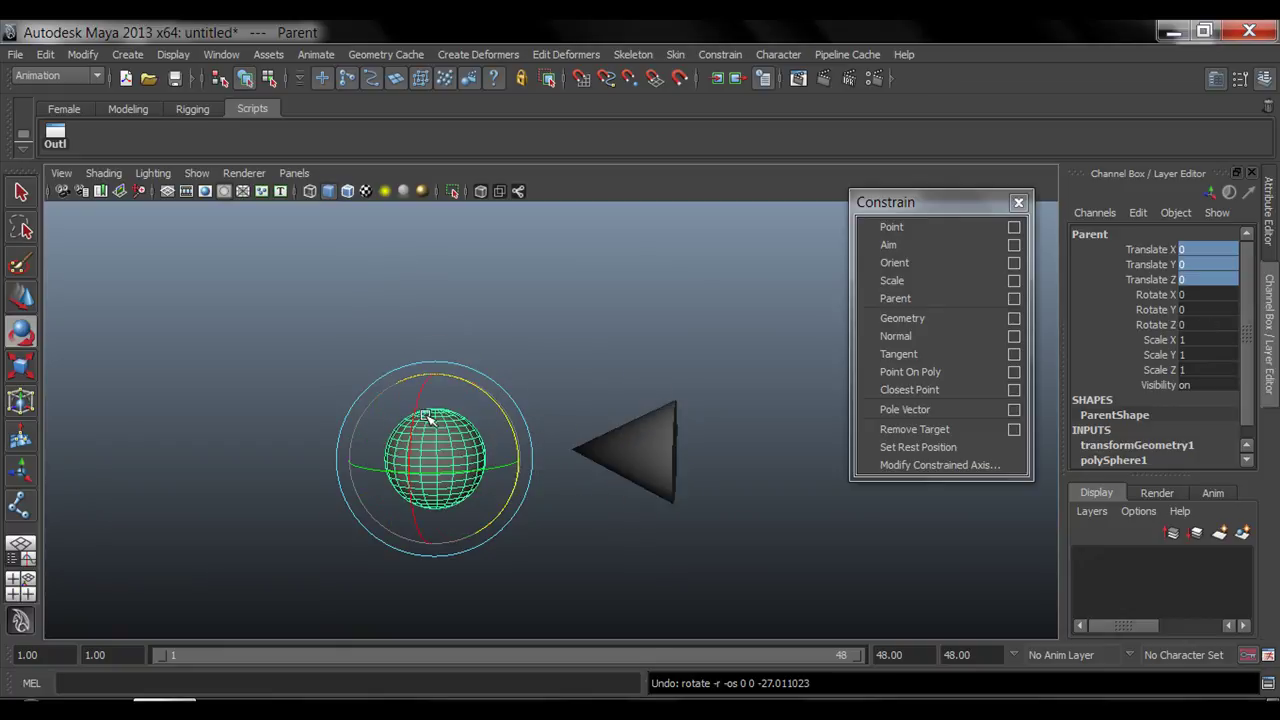
- Rotate the sphere about its X axis to about 74 degrees
drag(421, 399, 418, 450)
drag(434, 357, 405, 507)
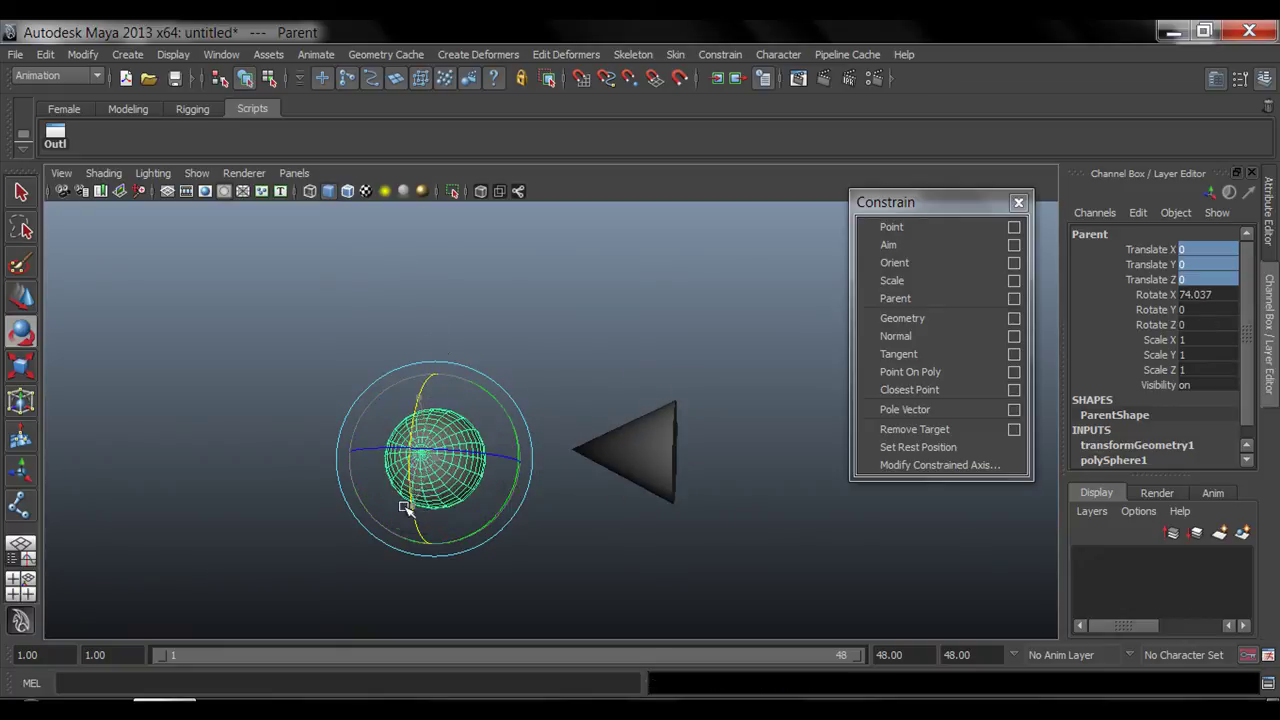
- Try another free rotation of the sphere, and undo all of its test rotations
key(ctrl+z)
mouse_move(486, 480)
mouse_down()
mouse_move(394, 474)
mouse_move(475, 472)
mouse_up()
key(ctrl+z)
key(ctrl+z)
key(ctrl+z)
key(ctrl+z)
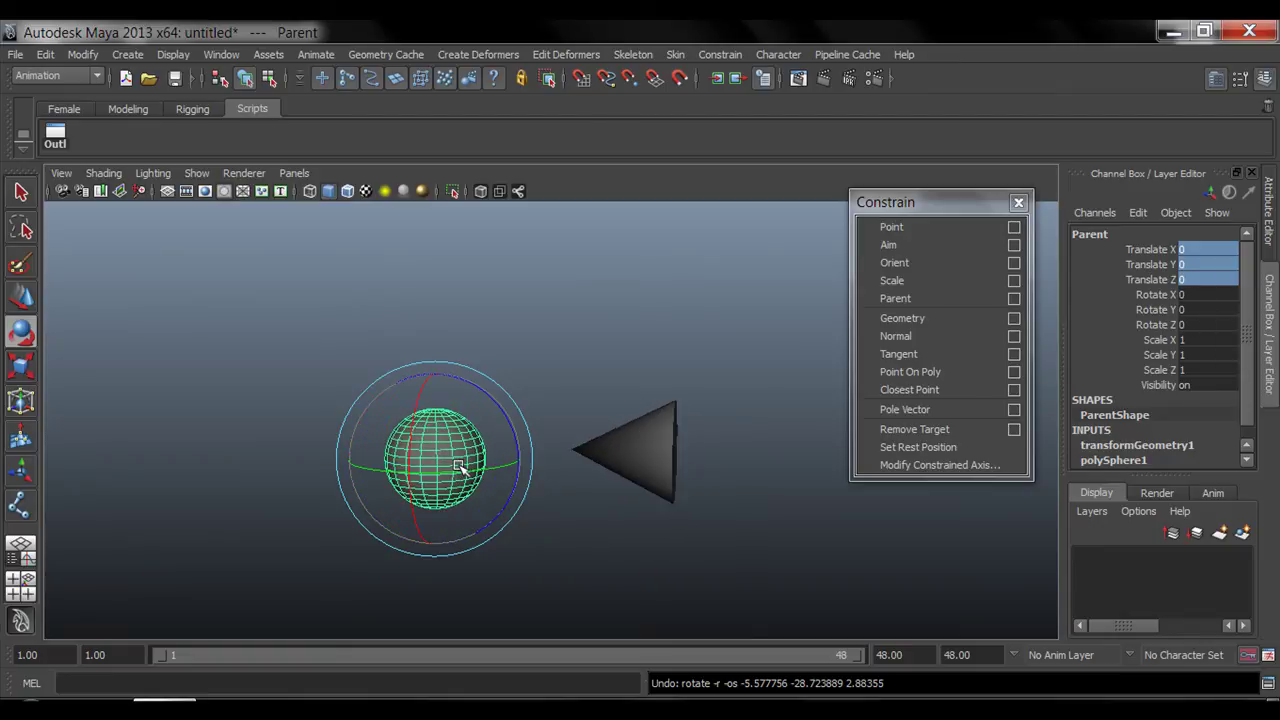
key(shift+z)
key(ctrl+z)
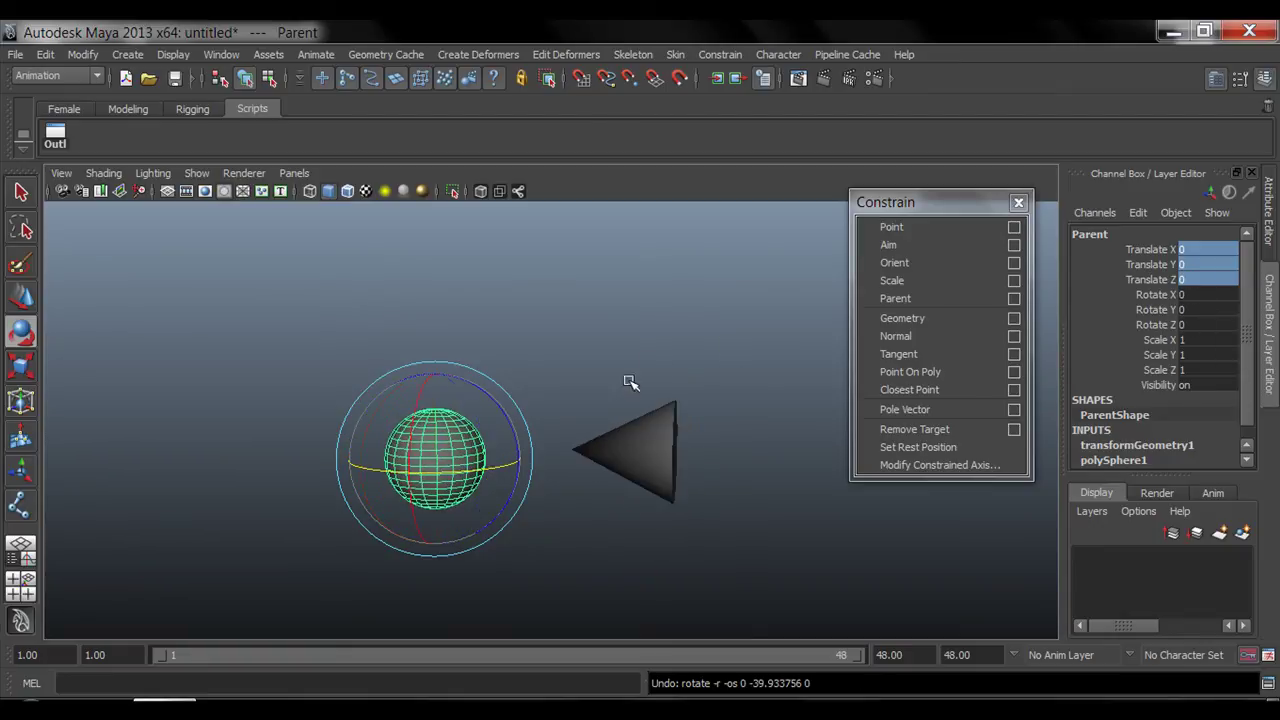
- Highlight the sphere's rotation channels and move the cone away to about X 2.2, Y 3.3, Z -0.5
mouse_move(582, 464)
alt+mouse_down()
mouse_move(621, 500)
mouse_move(594, 473)
alt+mouse_up()
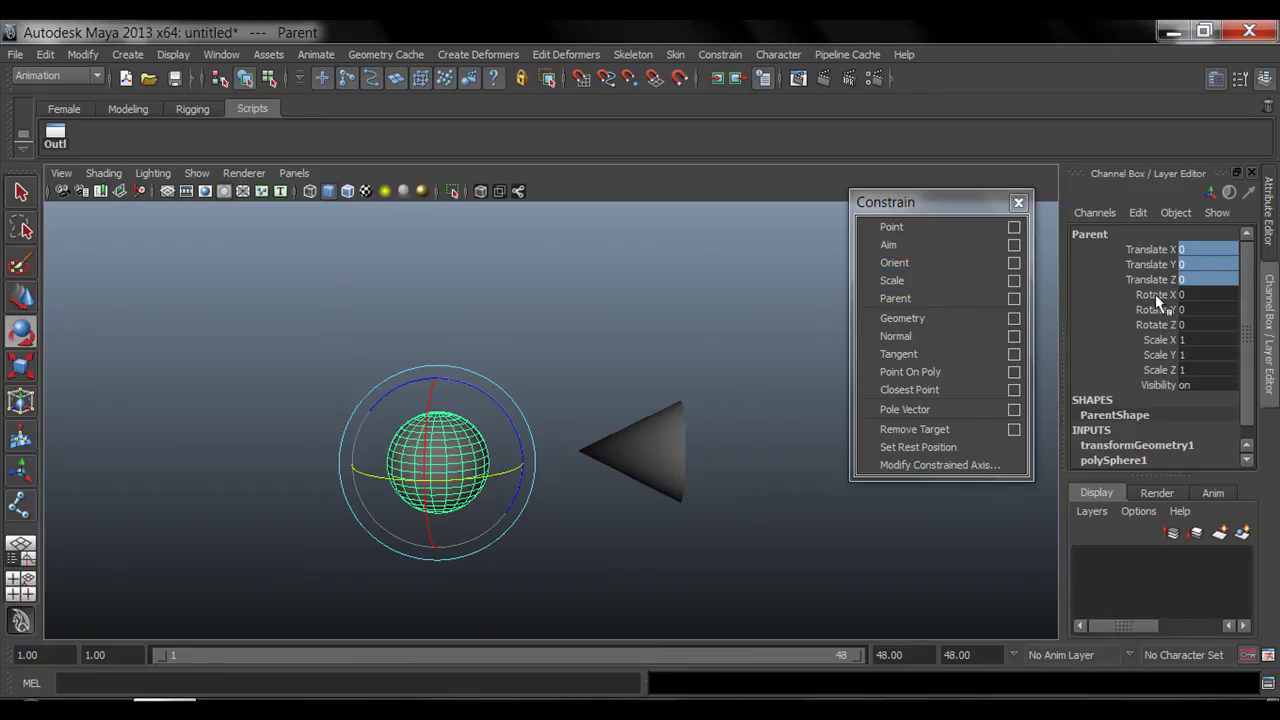
drag(1155, 294, 1162, 325)
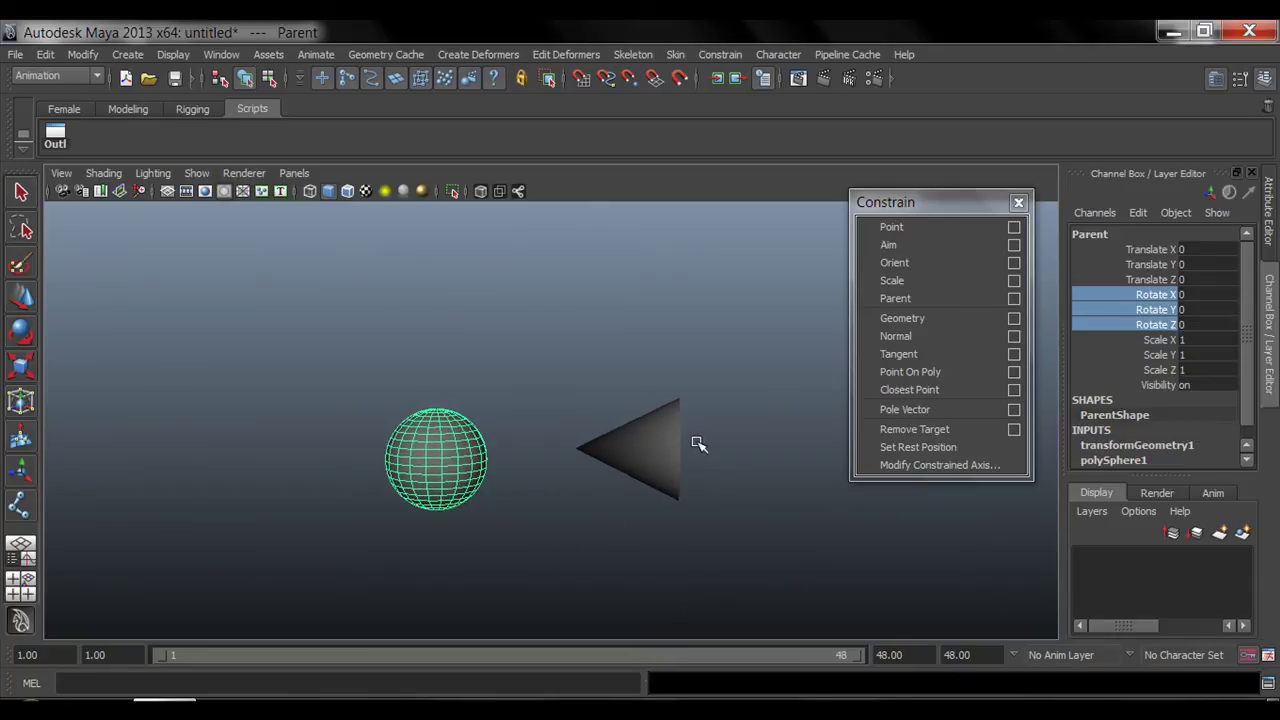
click(652, 441)
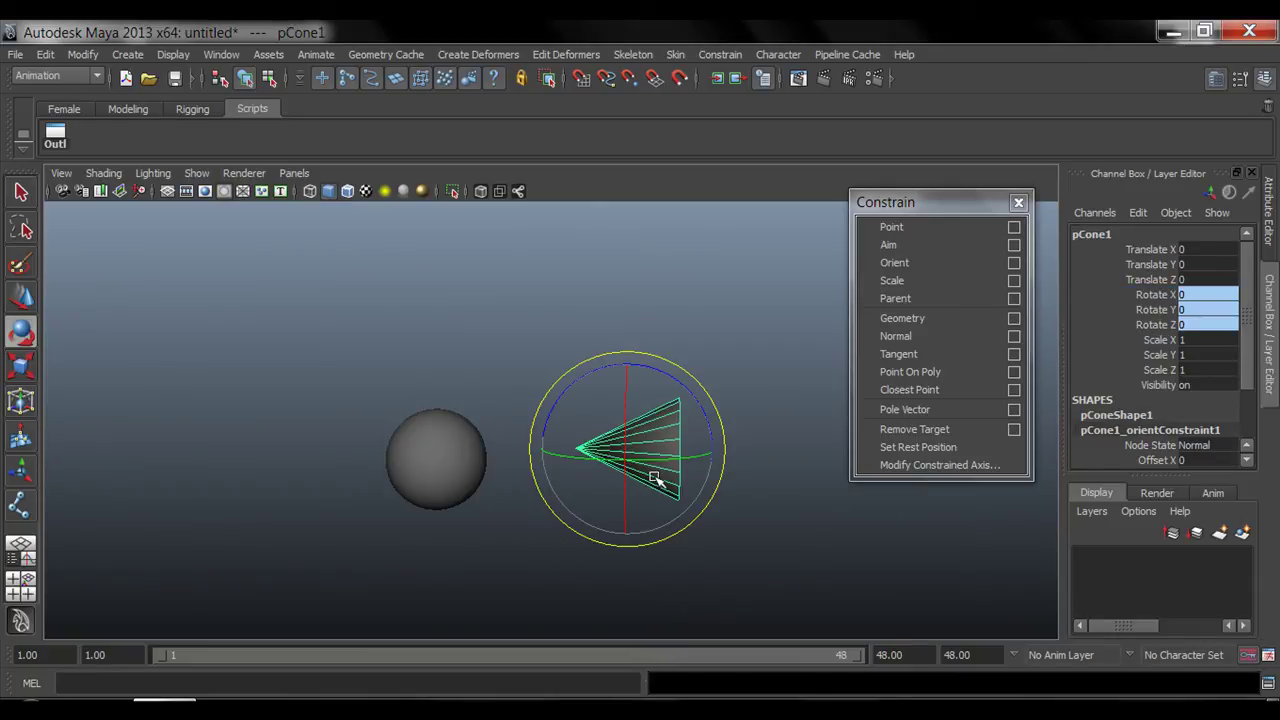
key(w)
drag(632, 450, 748, 281)
- Try rotating and moving the sphere freely, and undo these tests together with the cone's move
click(455, 459)
key(e)
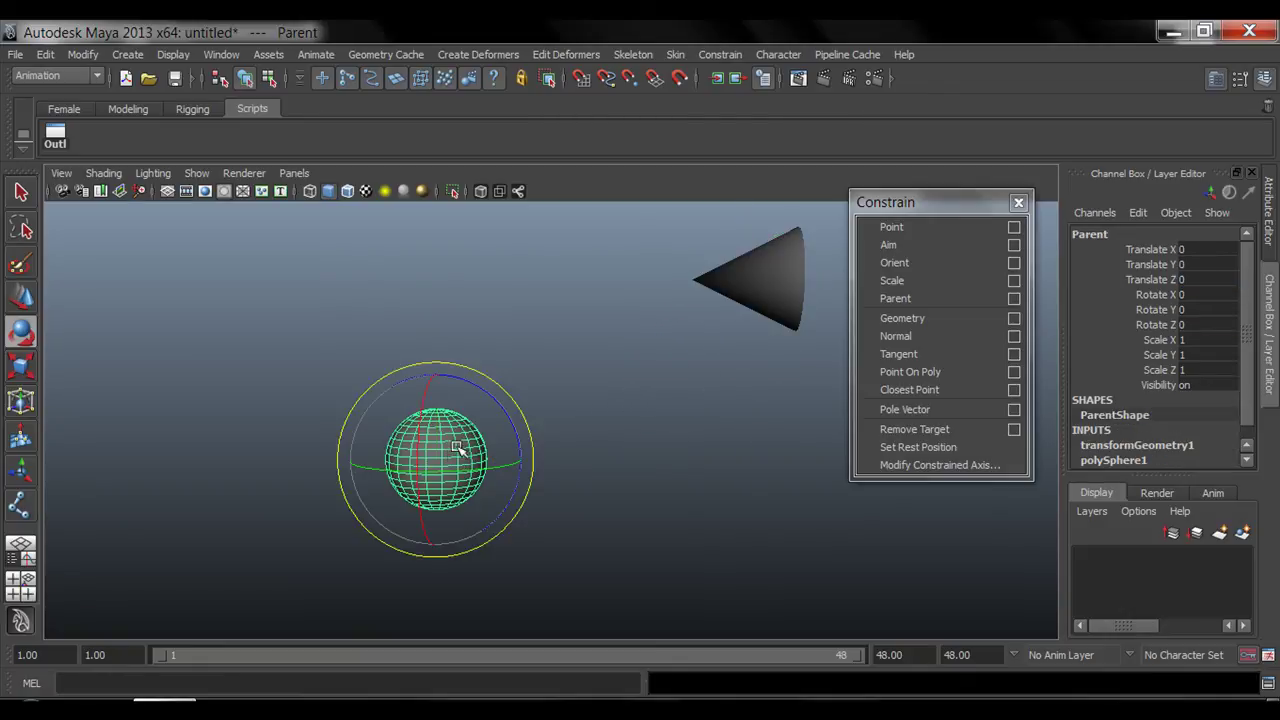
drag(470, 433, 346, 452)
key(ctrl+z)
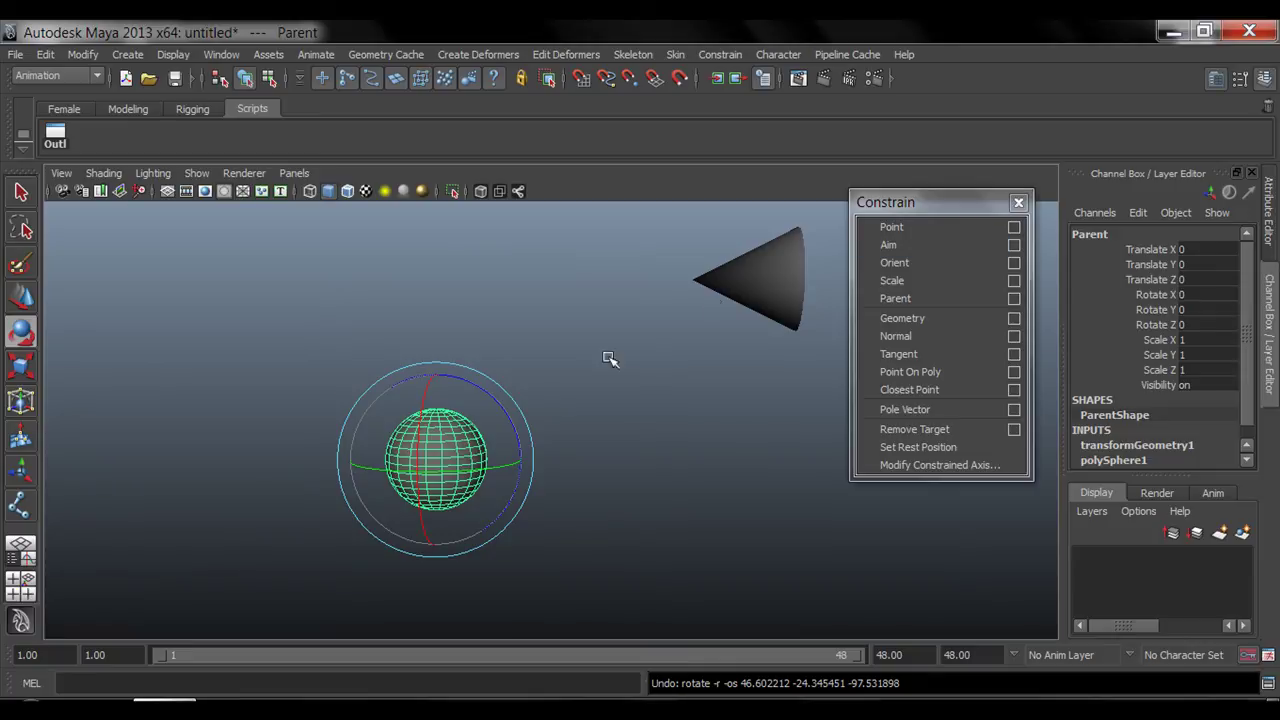
key(w)
mouse_move(441, 455)
mouse_down()
mouse_move(429, 528)
mouse_move(443, 453)
mouse_up()
key(ctrl+z)
key(ctrl+z)
key(ctrl+z)
key(ctrl+z)
key(ctrl+z)
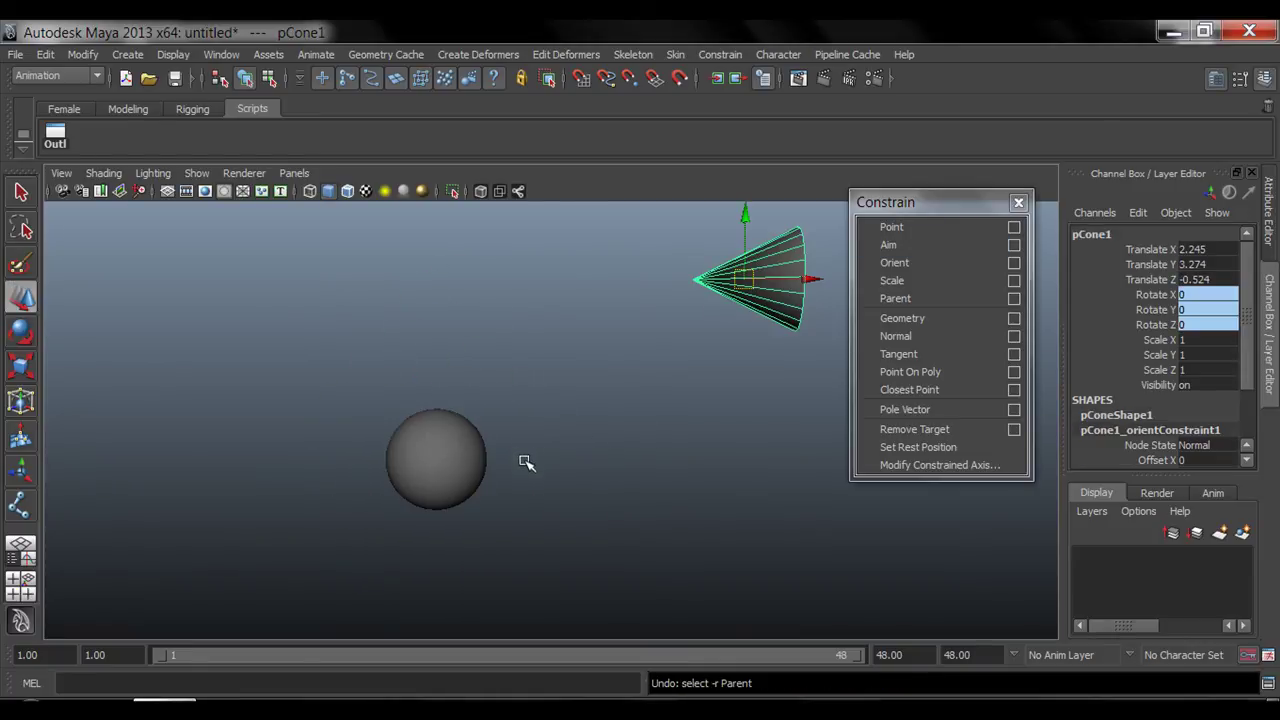
- Try moving the sphere freely towards the cone, and undo the move
click(449, 458)
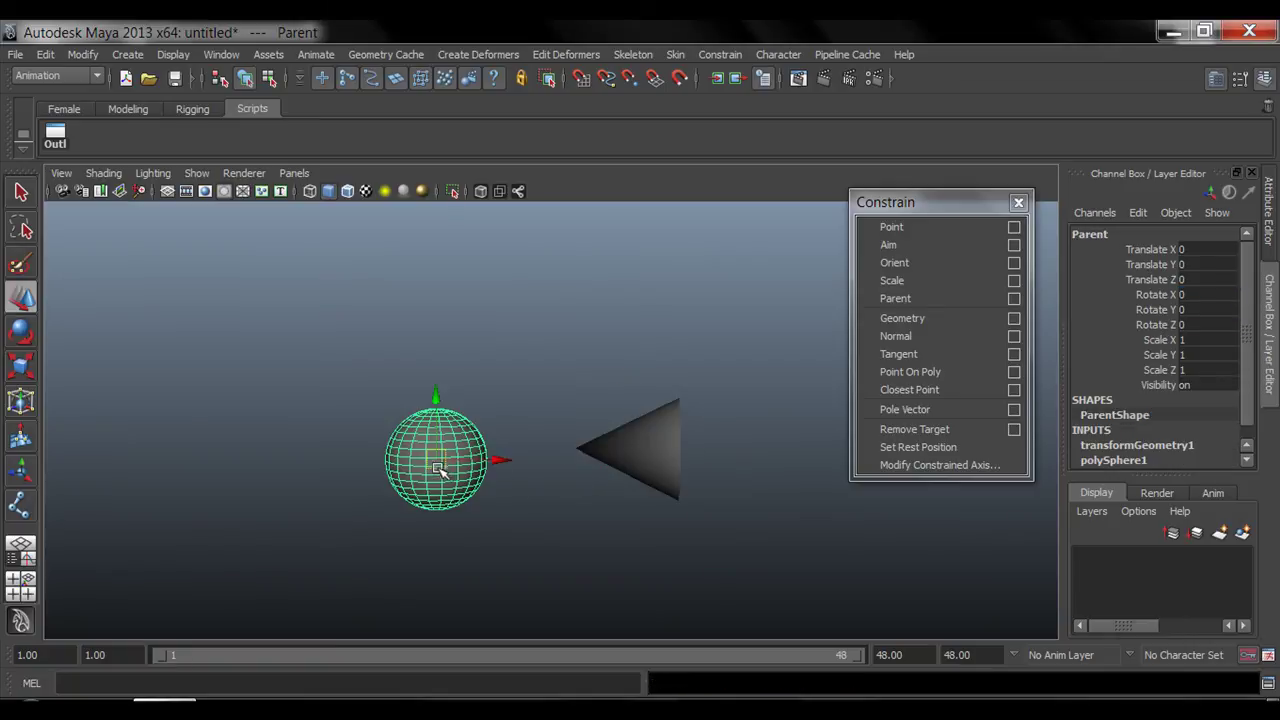
drag(449, 458, 645, 465)
key(ctrl+z)
key(e)
key(ctrl+z)
- Try rotating the cone about its Z axis to about -91 degrees, then test-rotate the sphere and undo the sphere's rotations
click(655, 452)
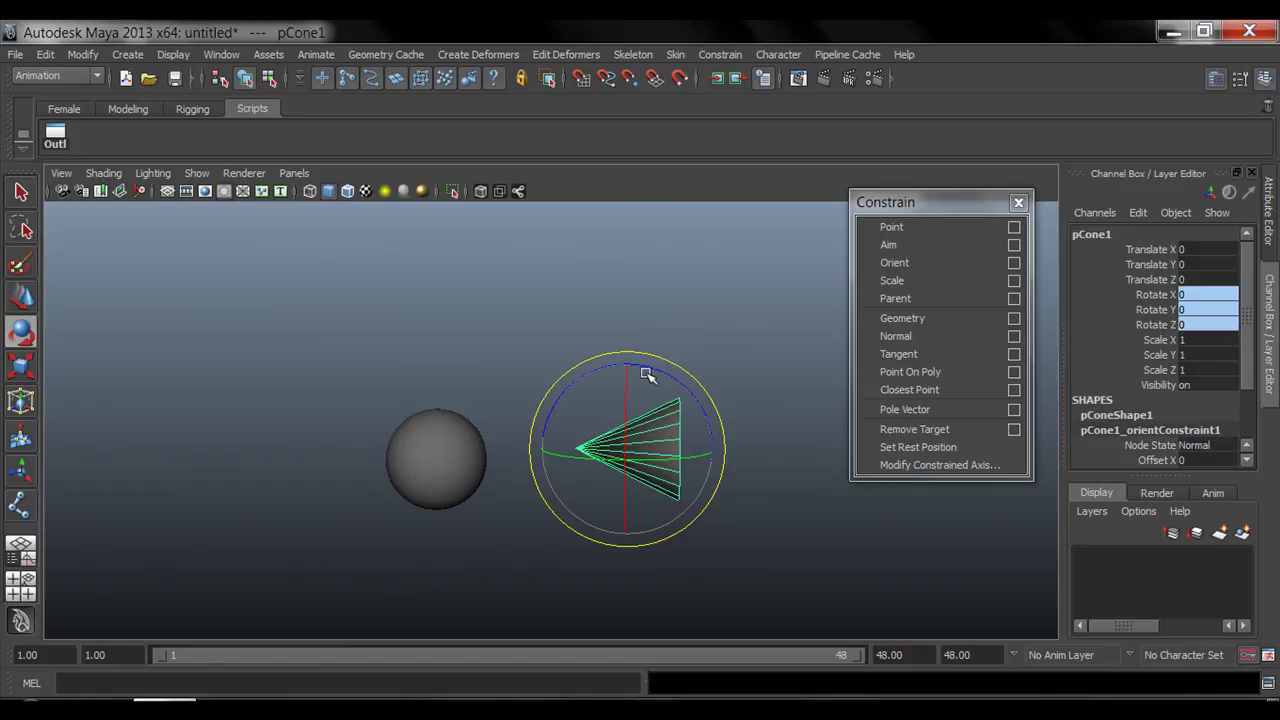
drag(650, 373, 529, 465)
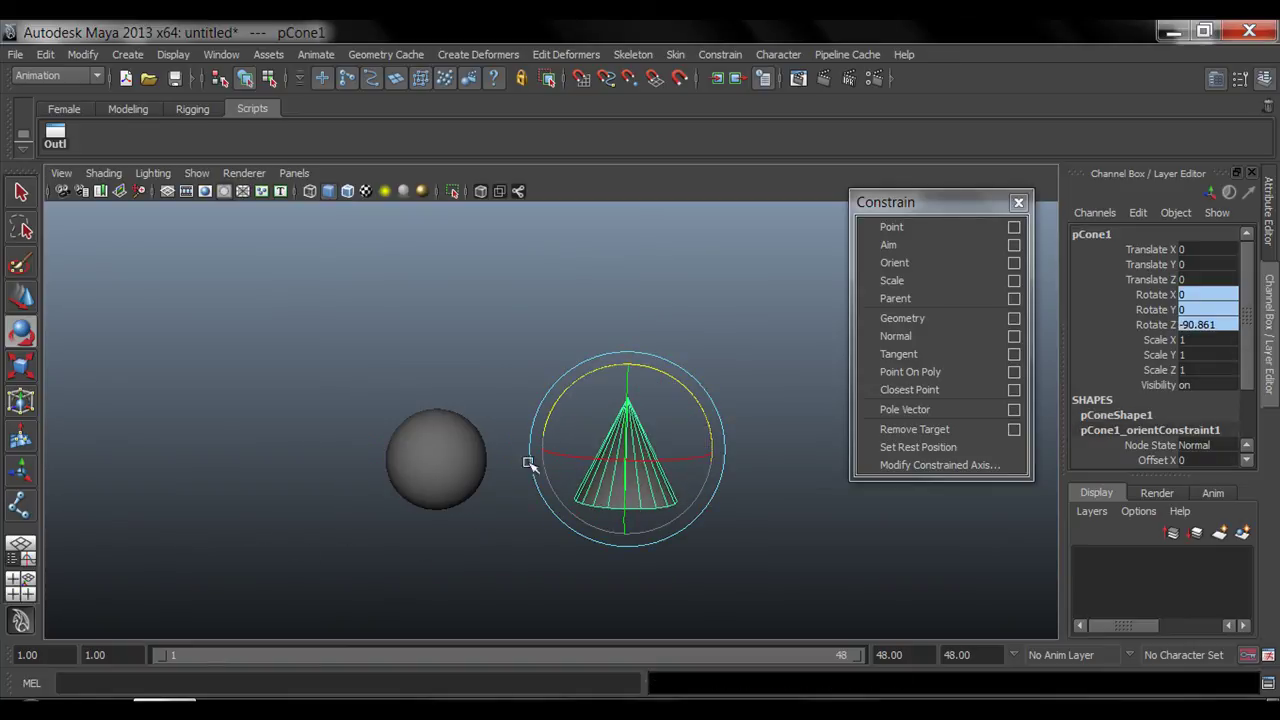
click(440, 455)
drag(473, 392, 478, 396)
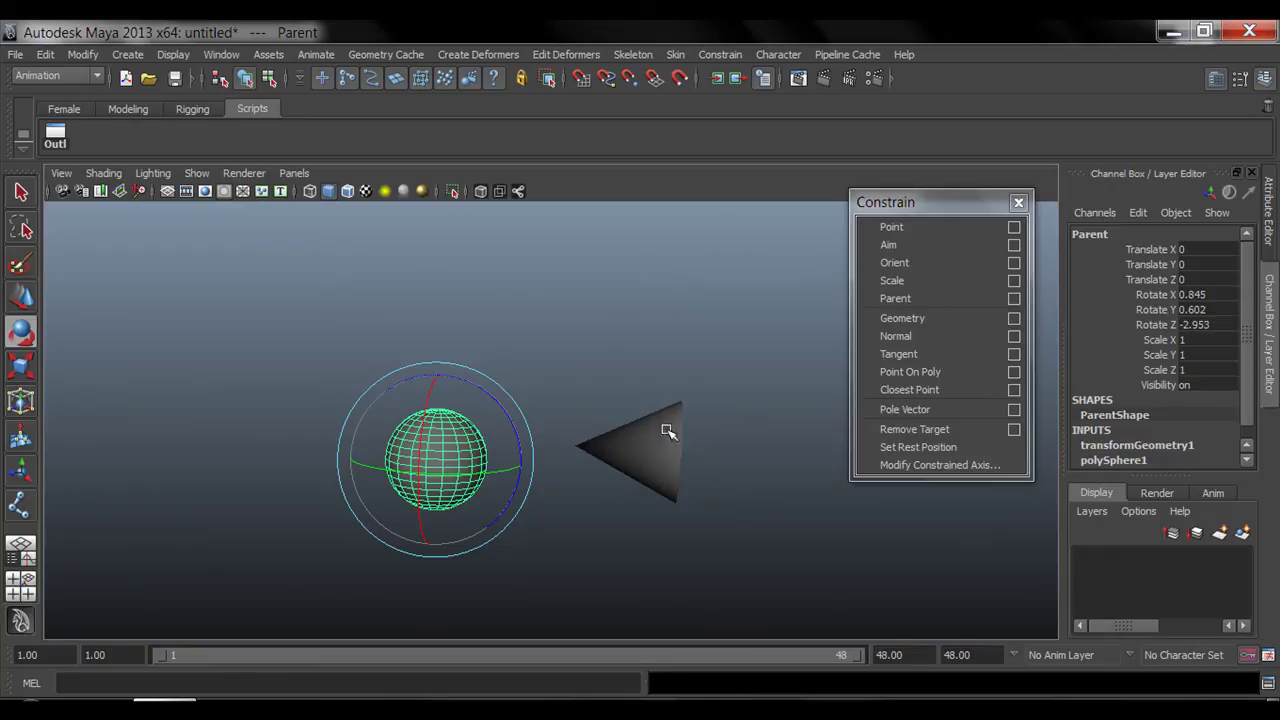
key(ctrl+z)
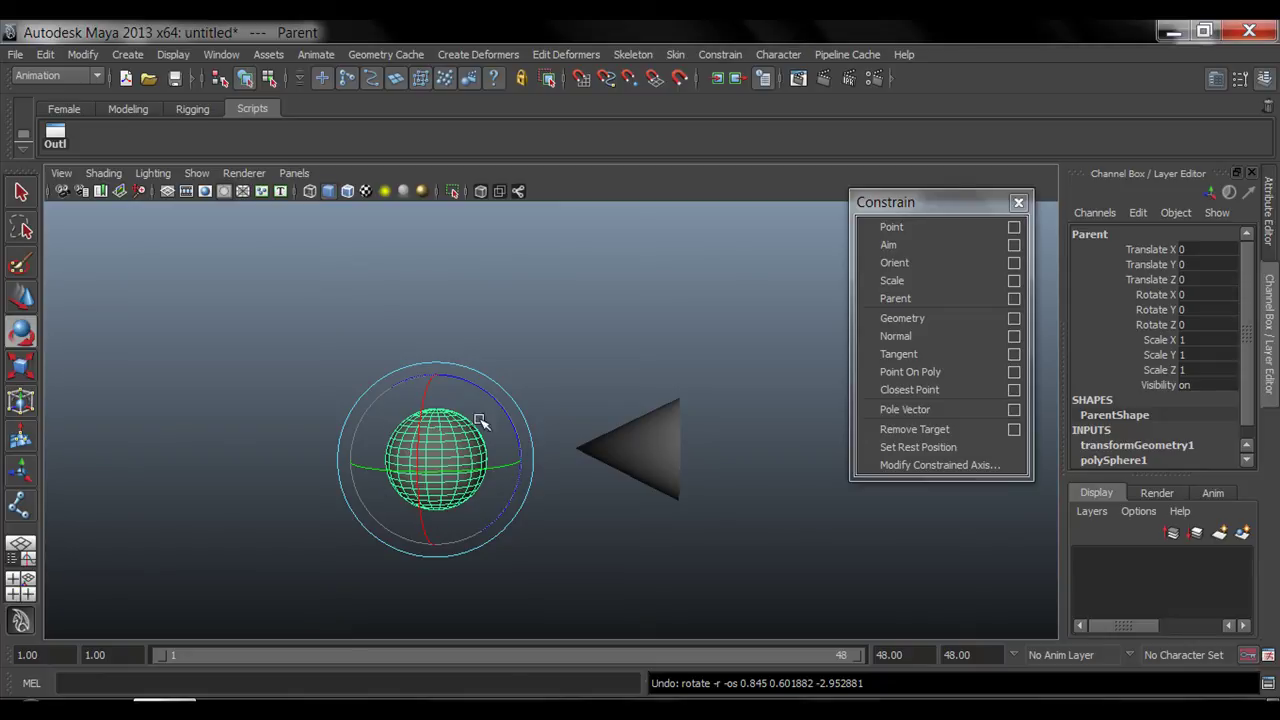
mouse_move(483, 398)
mouse_down()
mouse_move(500, 428)
mouse_move(466, 400)
mouse_up()
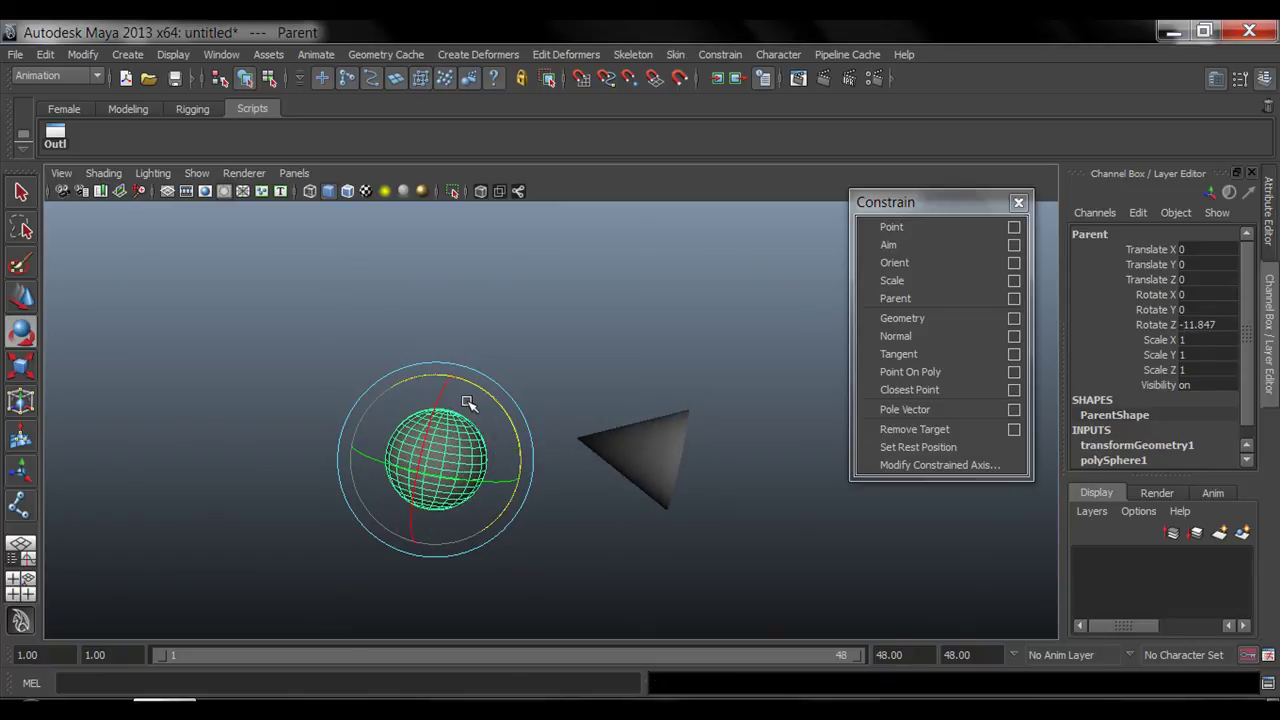
key(ctrl+z)
- Try rotating the orient-constrained cone directly about its Z axis once more, using repeated rotations
click(681, 333)
click(664, 436)
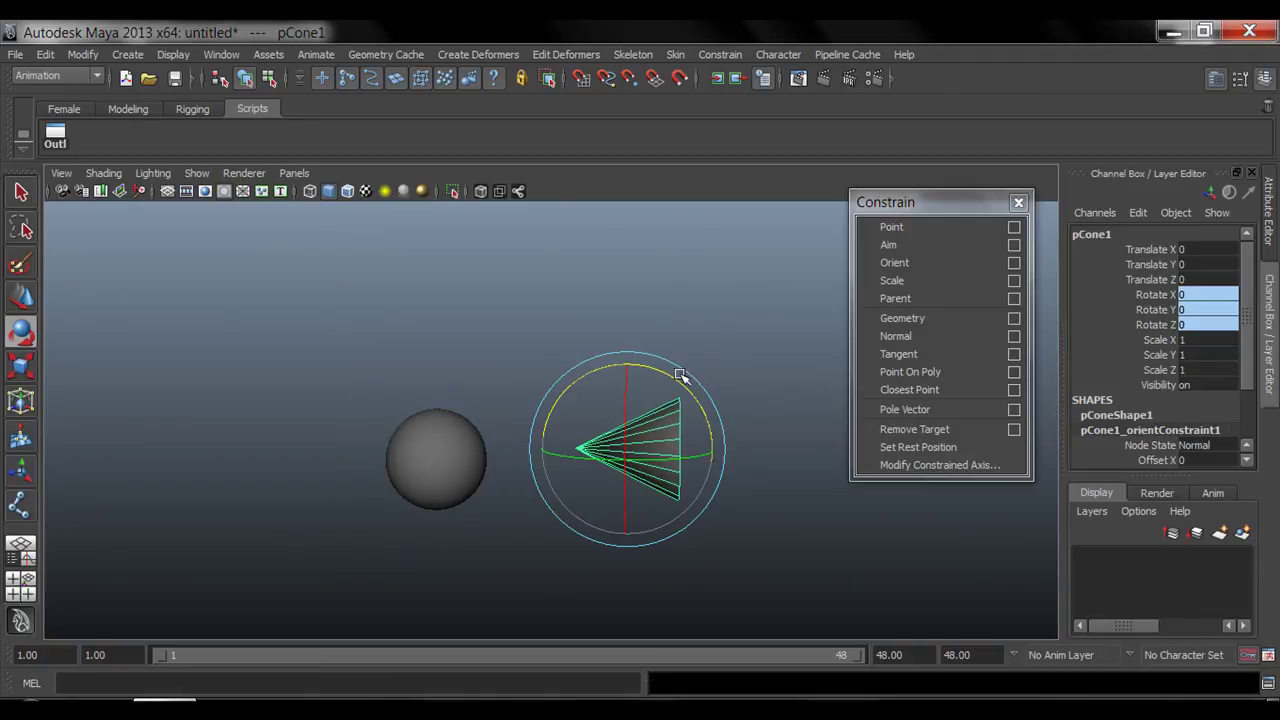
drag(664, 378, 743, 437)
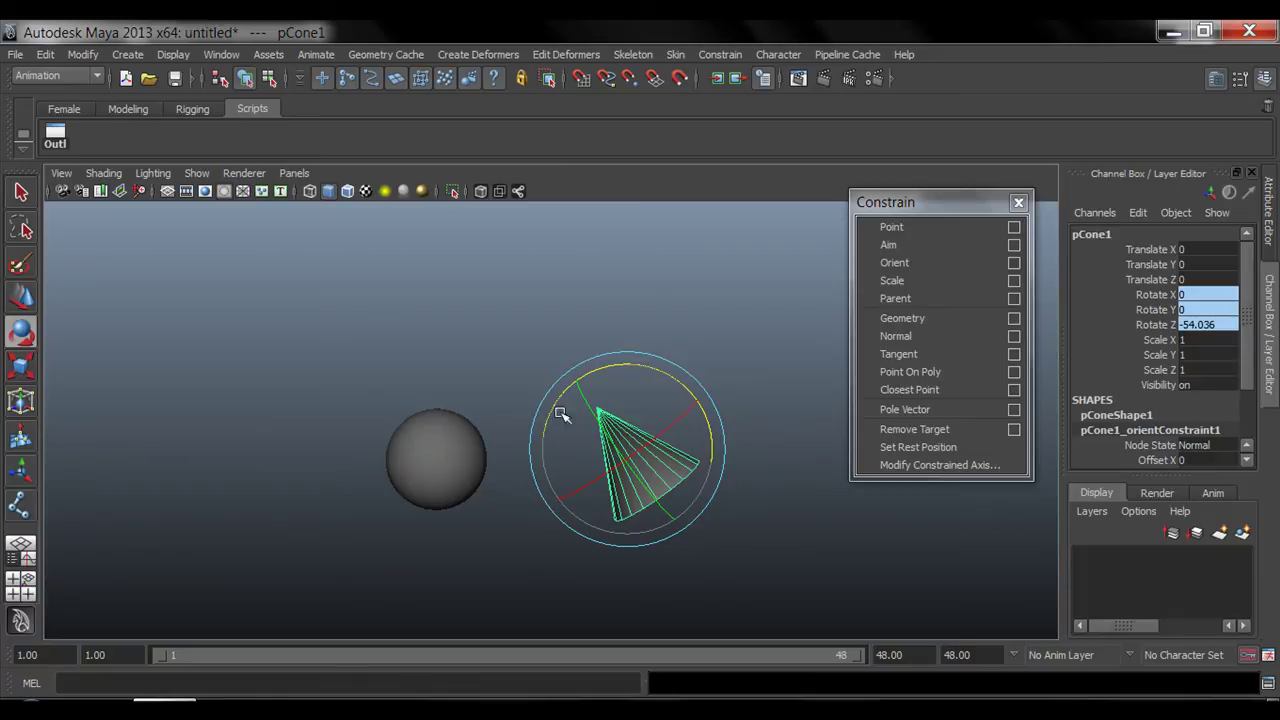
drag(636, 371, 551, 449)
- Rotate the sphere about its Z axis to about -3.6 degrees and clear the selection
click(432, 474)
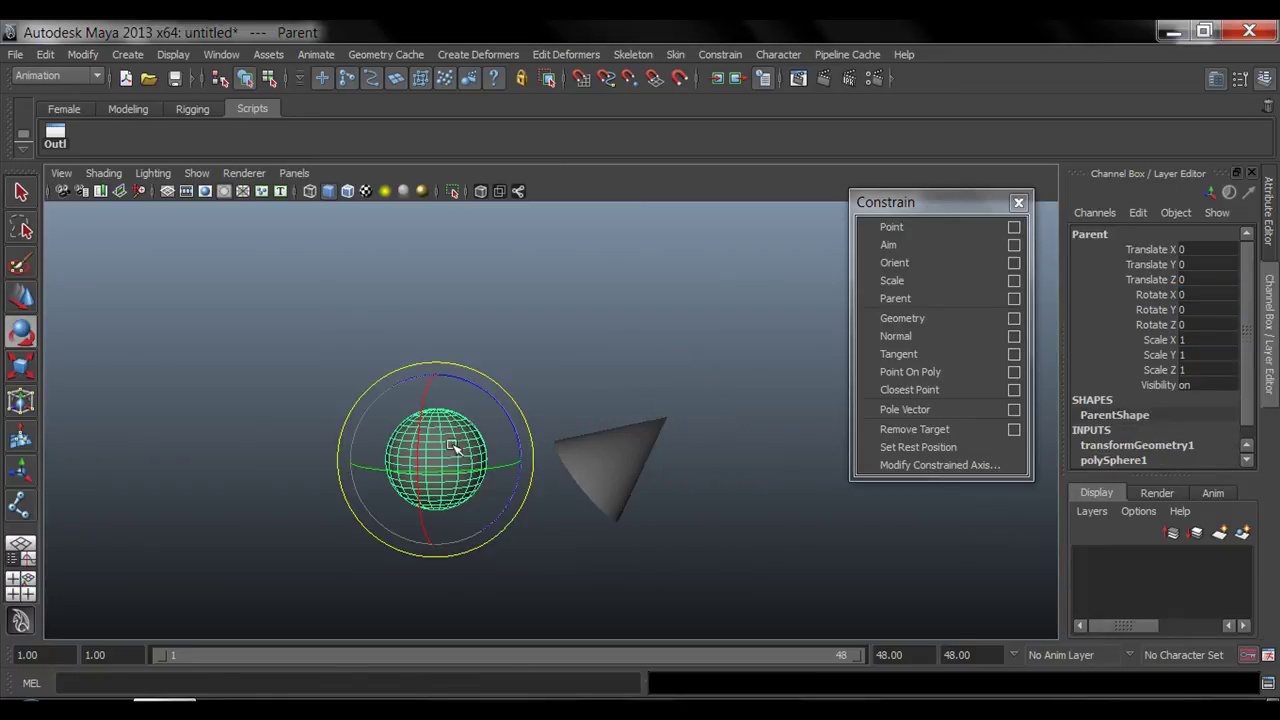
drag(465, 383, 471, 382)
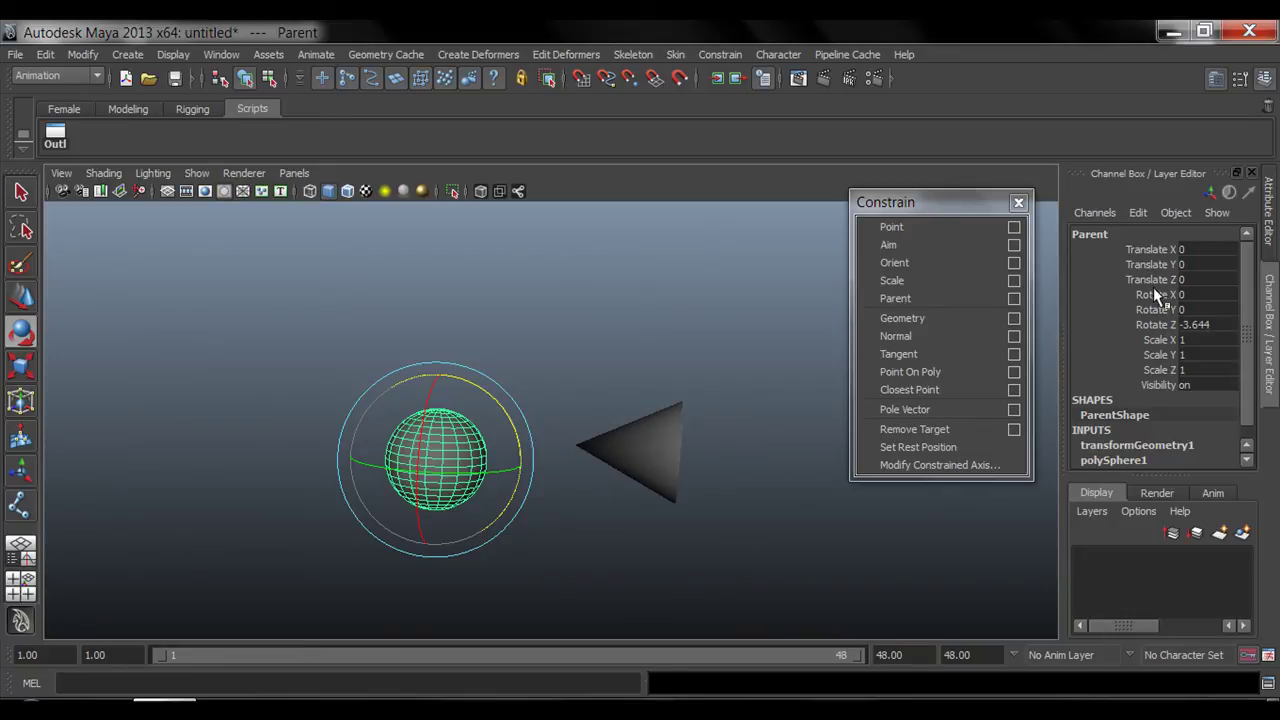
click(627, 367)
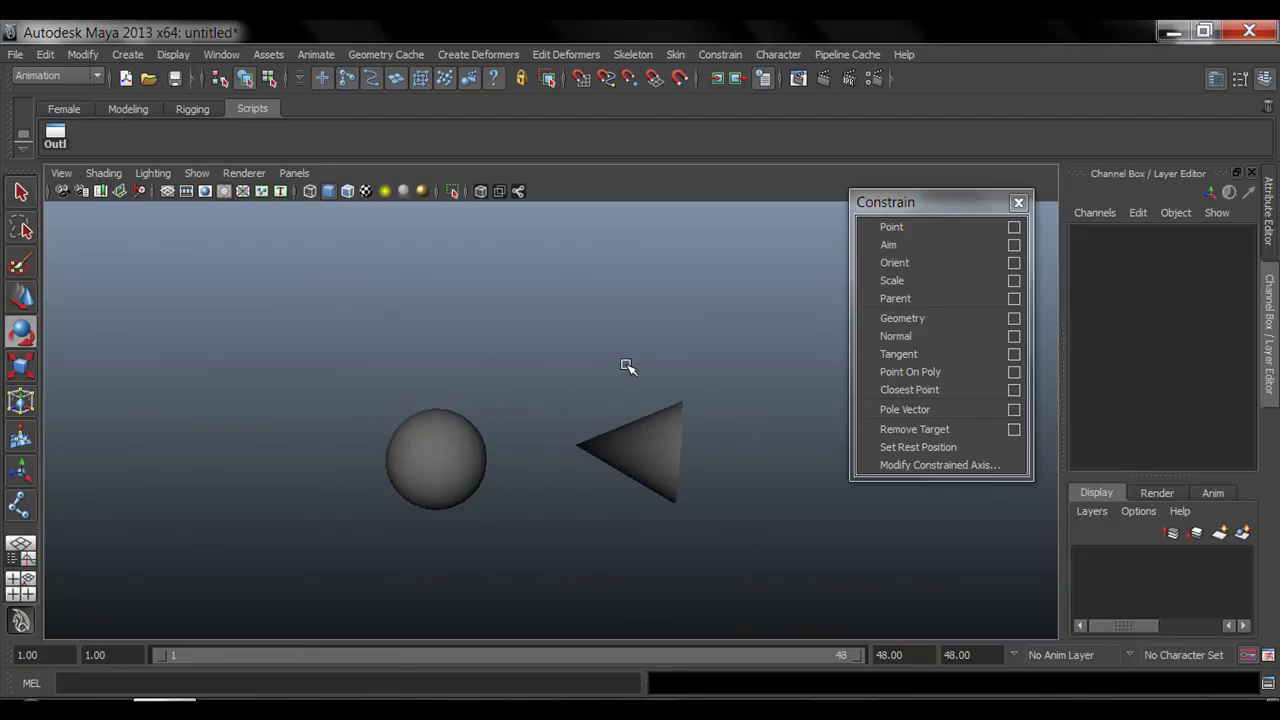
- Undo the test rotations of the cone and sphere and the reset of the sphere's translation
key(ctrl+z)
key(ctrl+z)
key(ctrl+z)
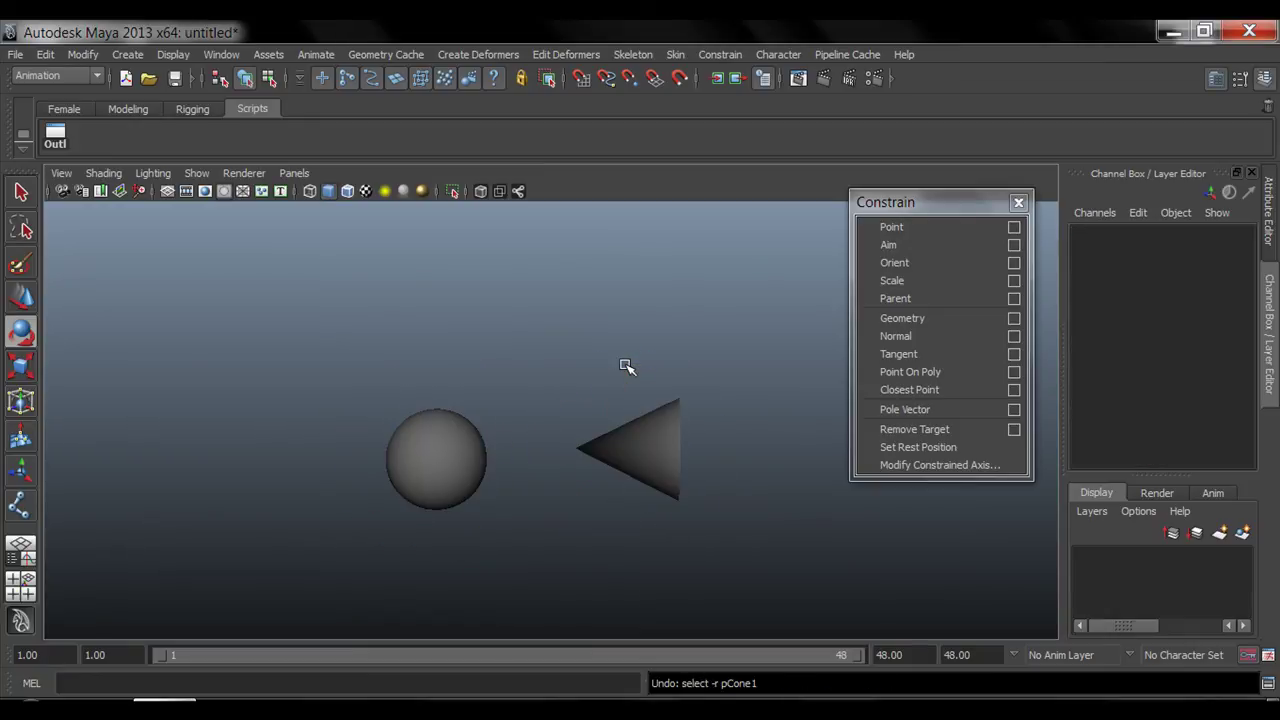
key(ctrl+z)
key(ctrl+z)
key(ctrl+z)
key(ctrl+z)
key(ctrl+z)
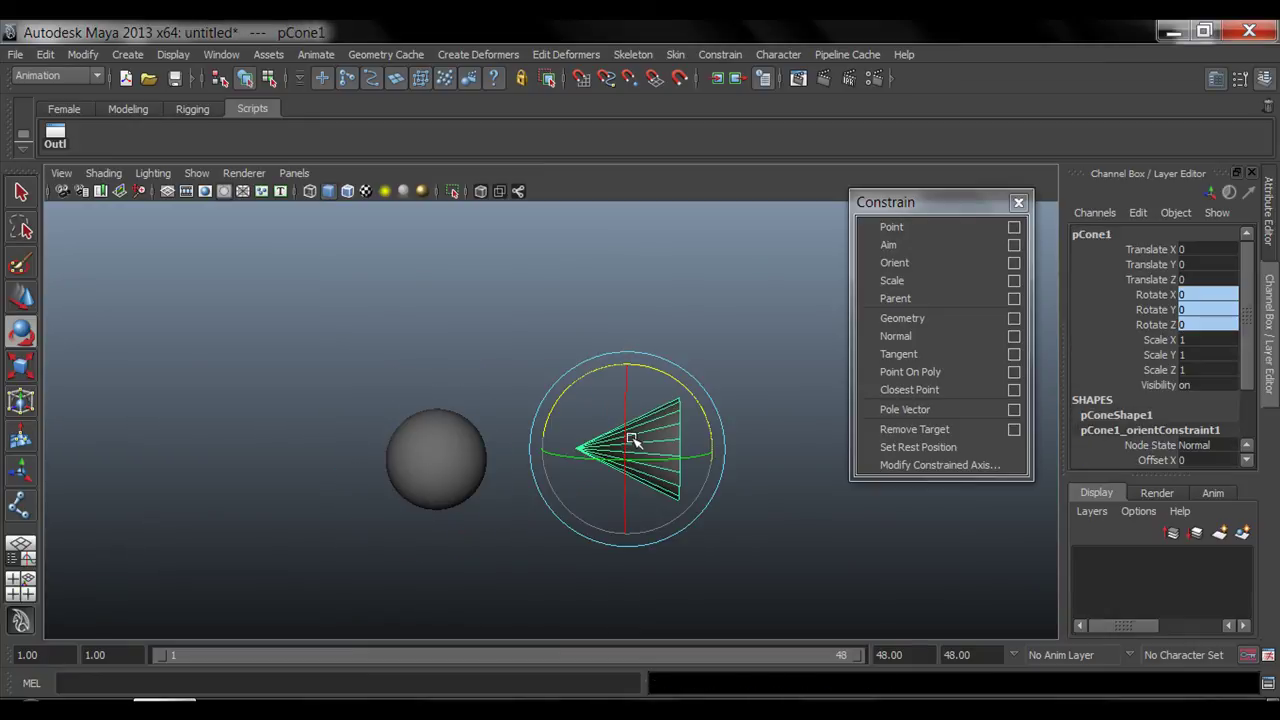
key(ctrl+z)
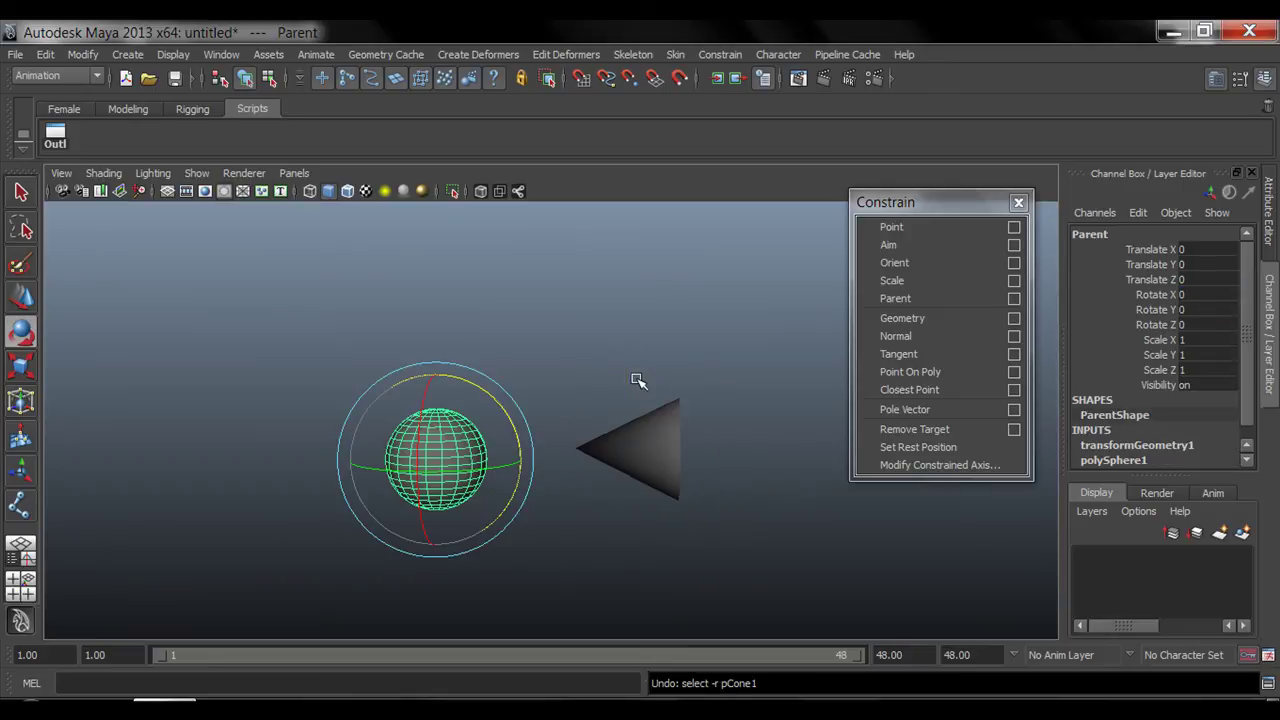
key(shift+z)
key(ctrl+z)
key(ctrl+z)
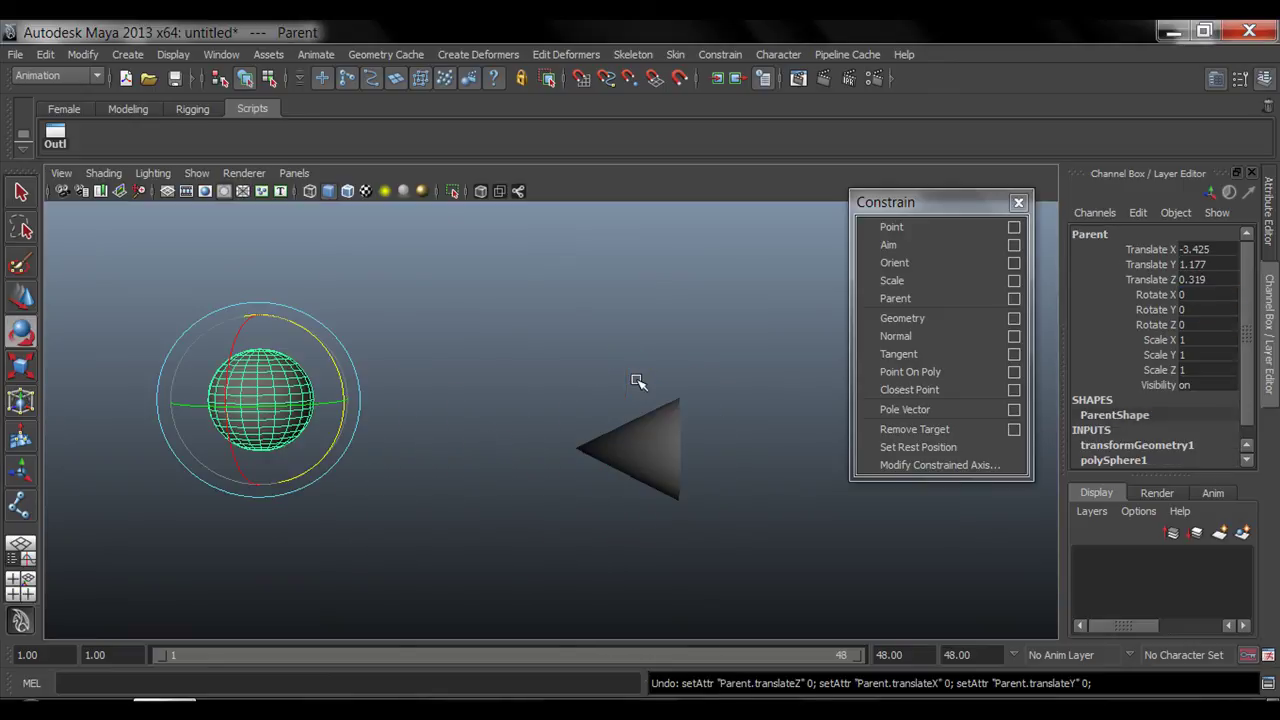
key(ctrl+z)
- Undo the remaining sphere moves and the orient constraint applied to the cone
click(645, 470)
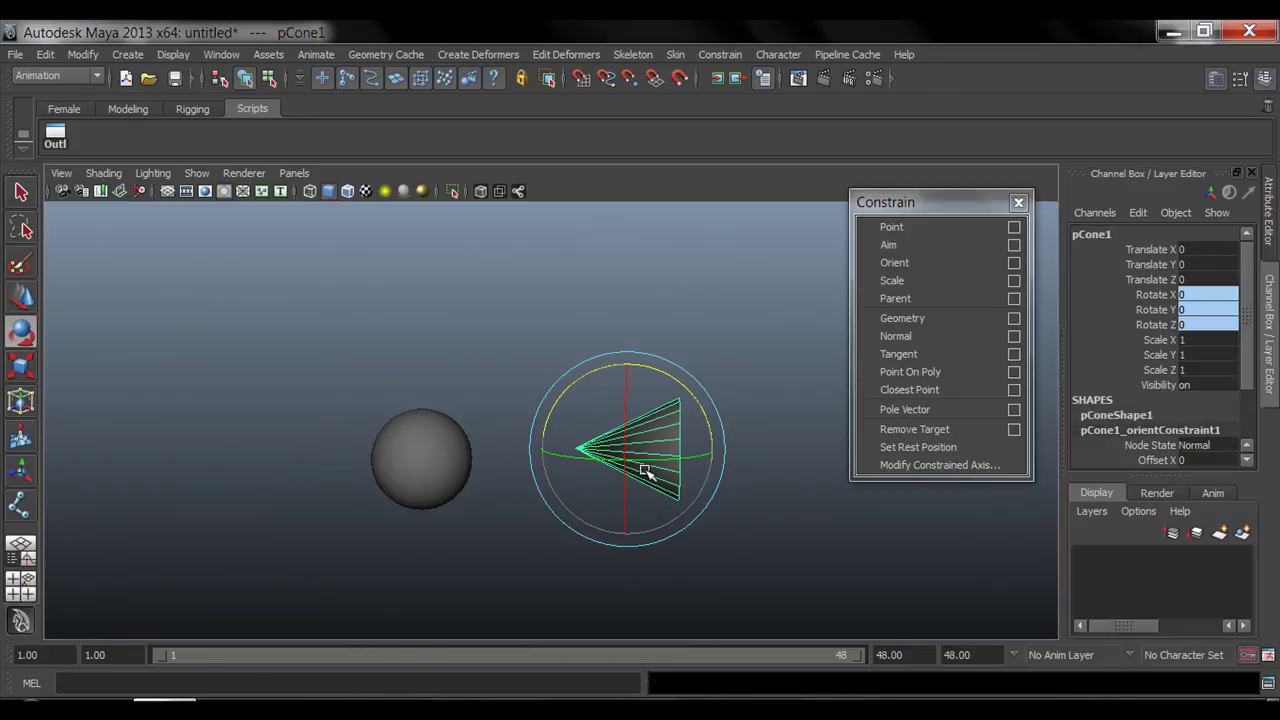
key(ctrl+z)
key(ctrl+z)
key(ctrl+z)
key(ctrl+z)
key(ctrl+z)
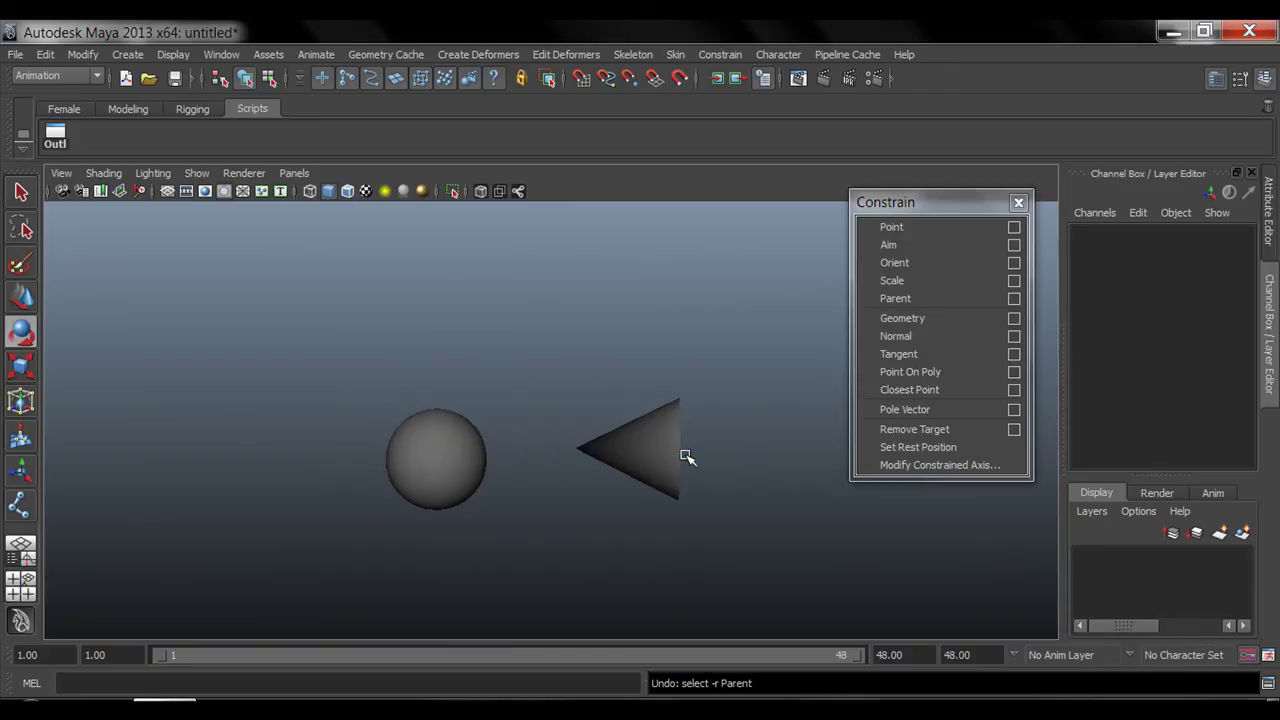
key(ctrl+z)
key(ctrl+z)
key(ctrl+z)
key(ctrl+z)
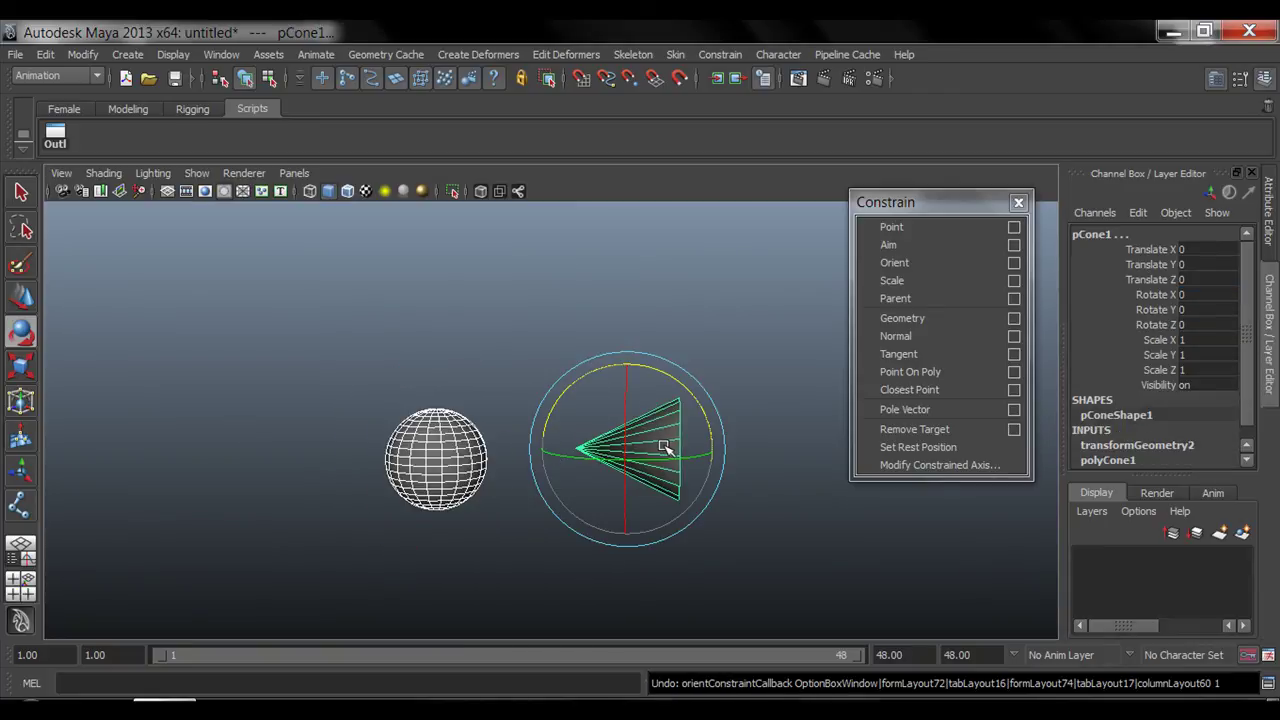
key(ctrl+z)
- Check the channels of the cone and the sphere in turn, and clear the selection
click(665, 447)
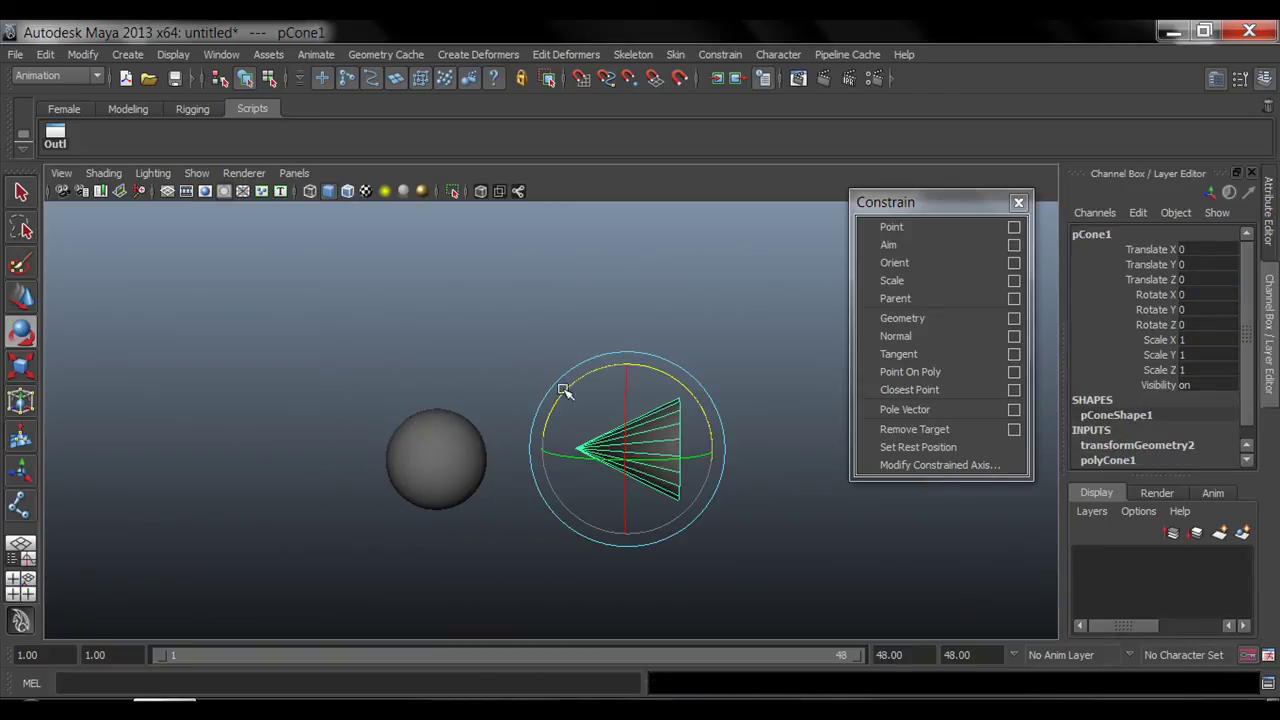
click(514, 354)
click(457, 437)
click(630, 306)
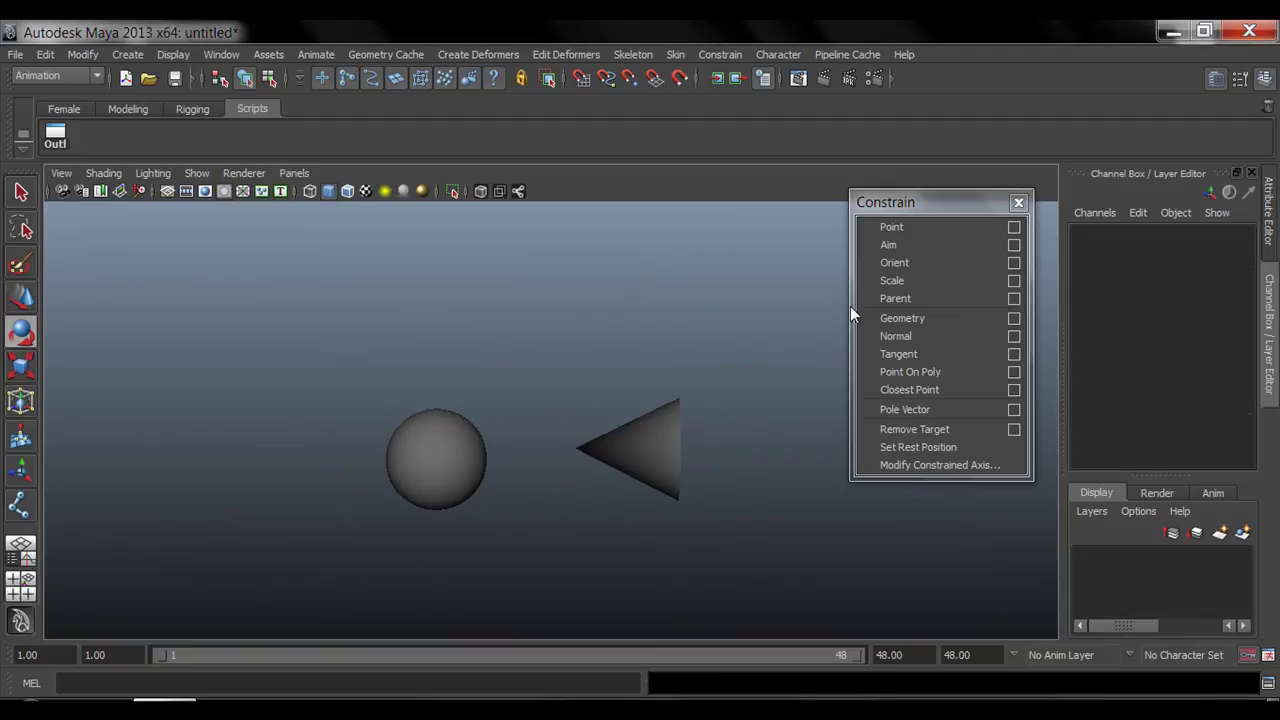
key(q)
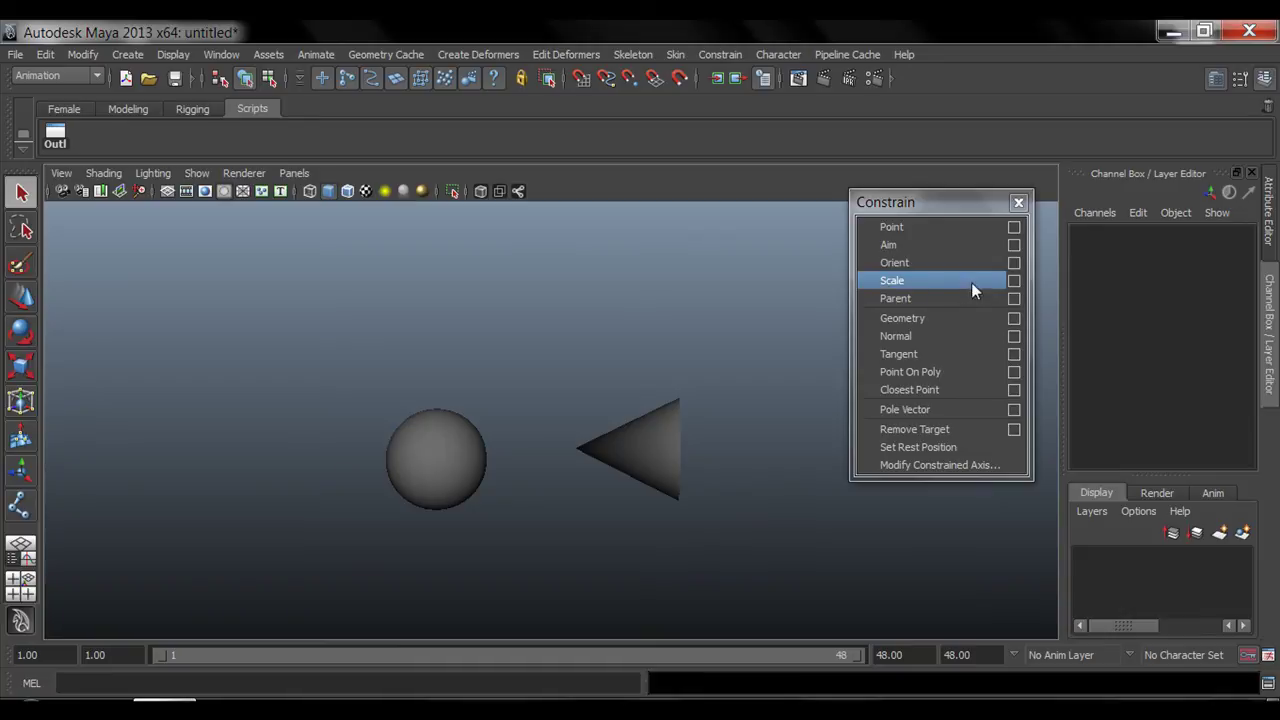
- Apply a Scale constraint from the sphere to the cone with Maintain offset on, all axes constrained and weight 1
click(641, 450)
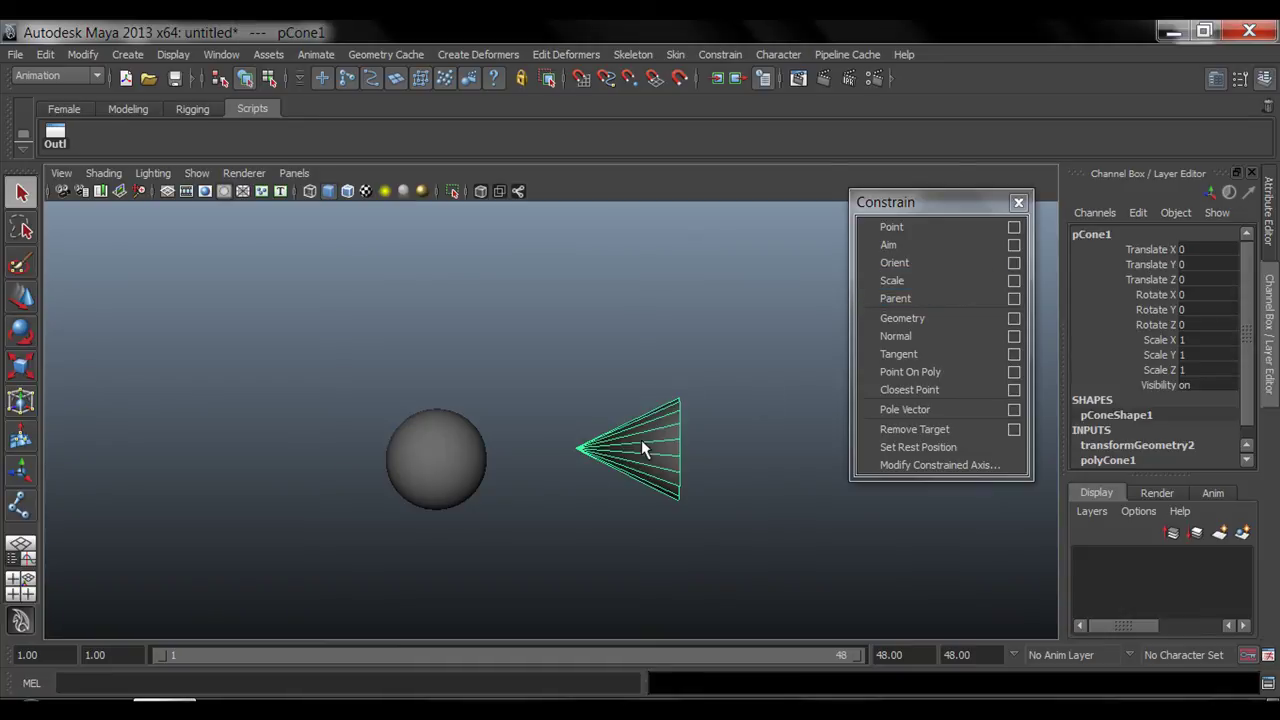
click(1012, 282)
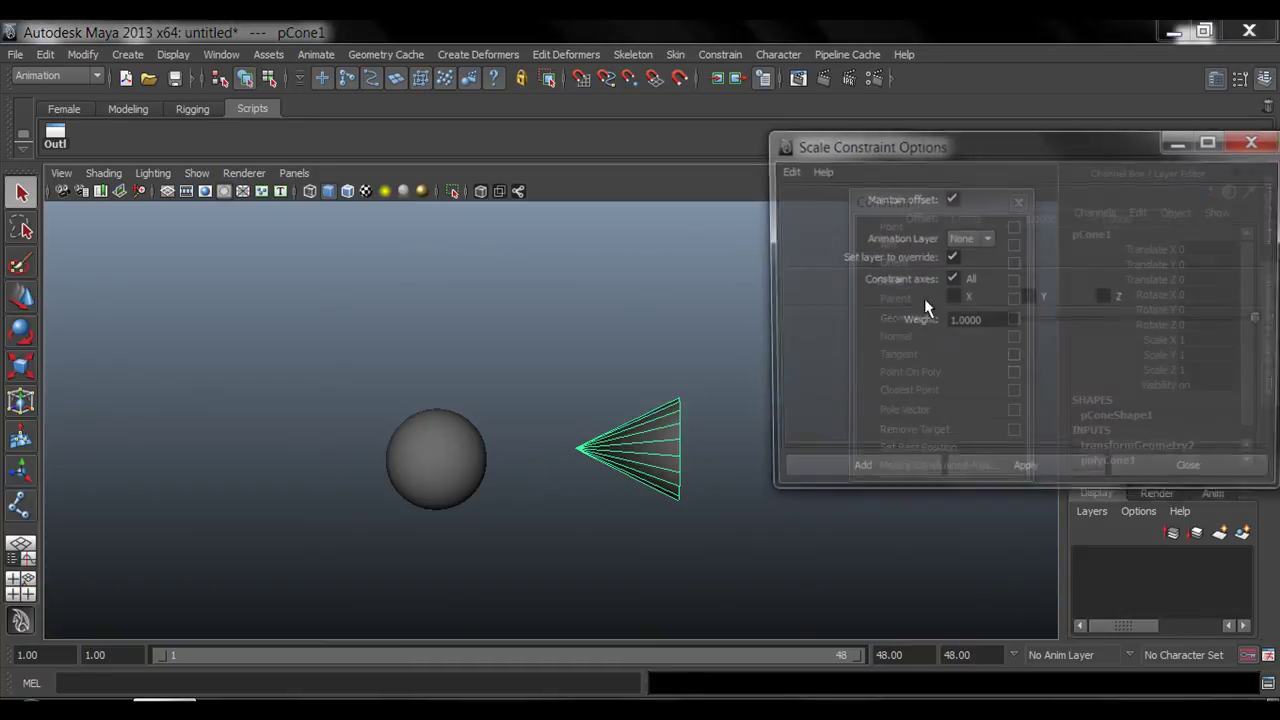
click(951, 198)
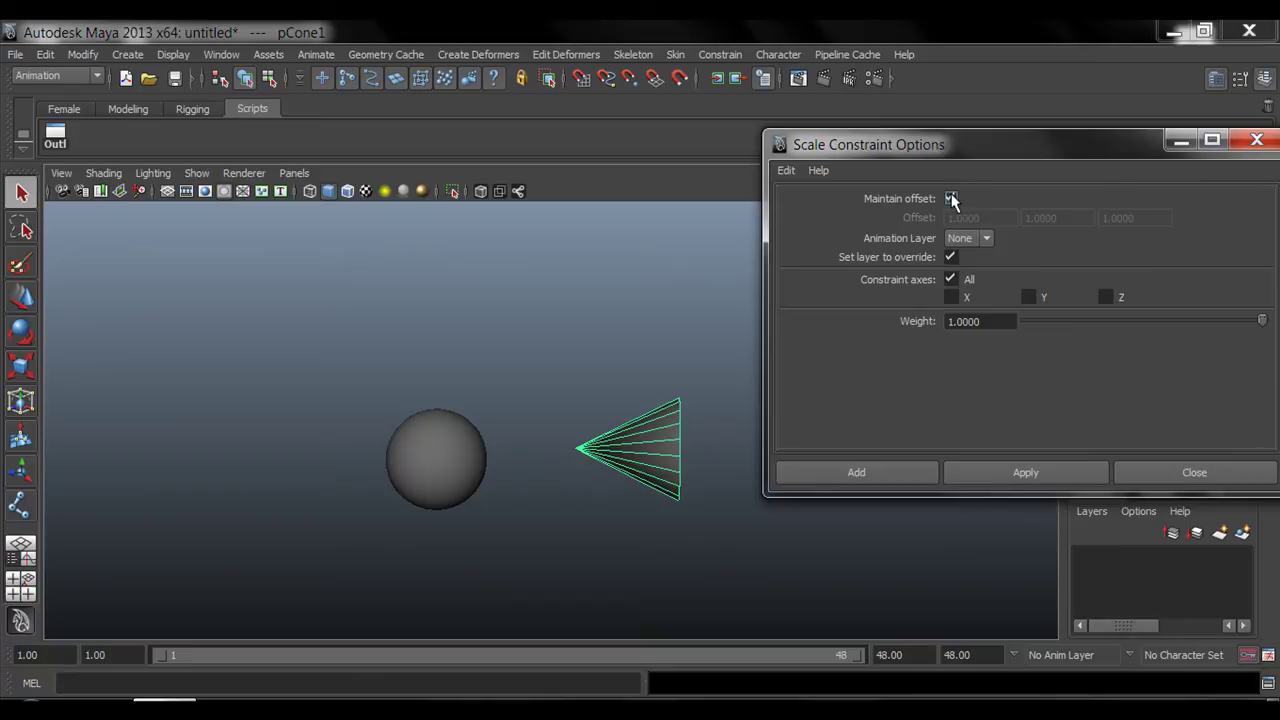
click(427, 426)
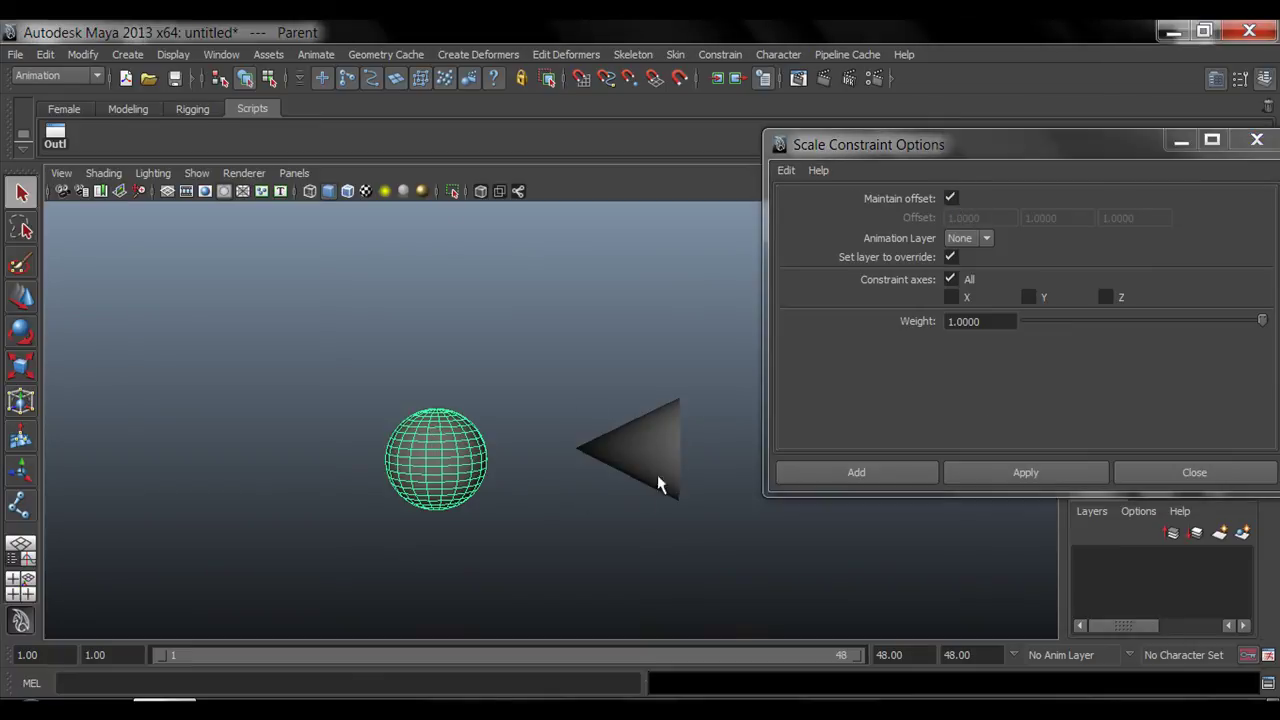
shift+click(651, 437)
click(1032, 472)
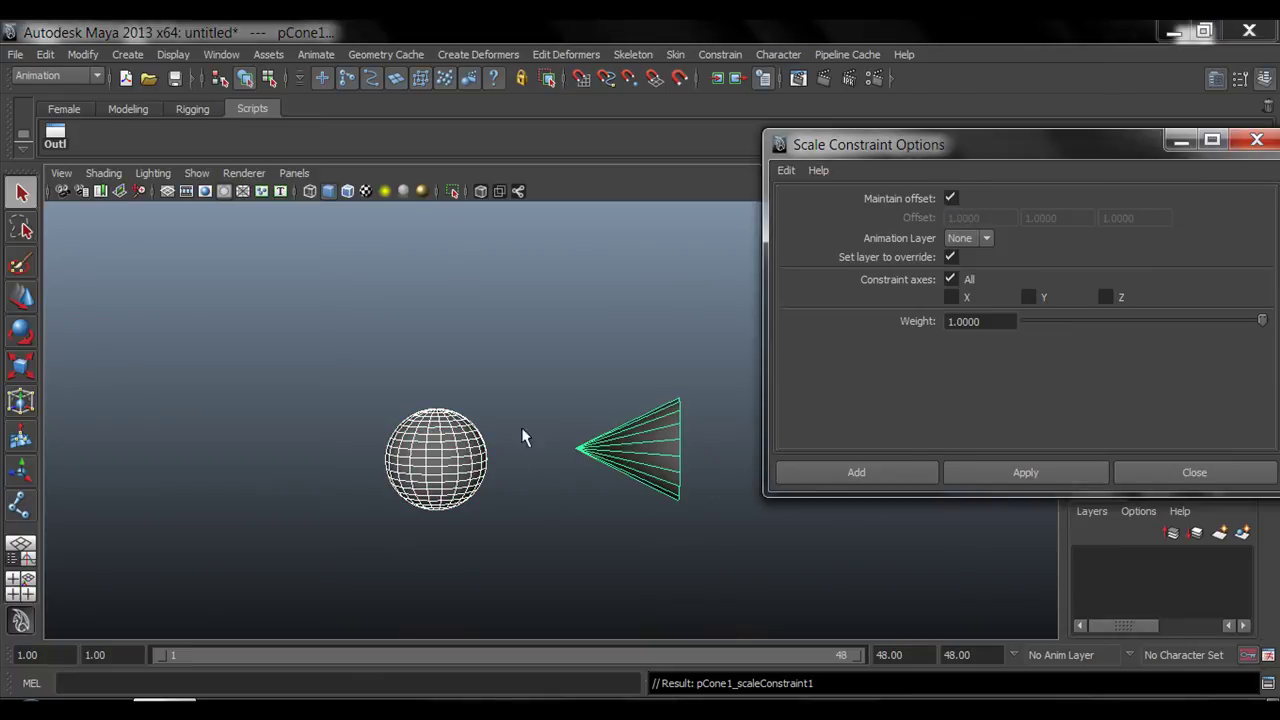
click(1179, 472)
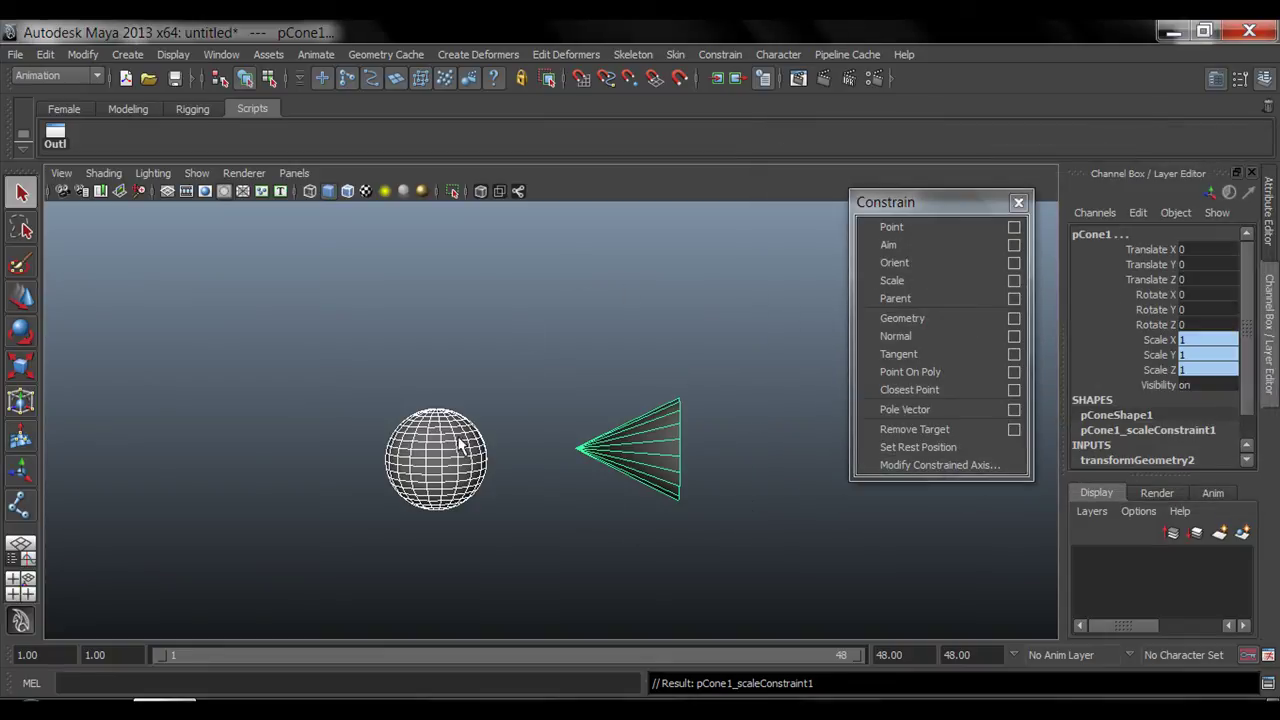
- Test the Scale constraint by scaling the sphere uniformly and moving it freely, undoing each change
click(459, 446)
key(r)
mouse_move(440, 462)
mouse_down()
mouse_move(666, 466)
mouse_move(386, 474)
mouse_move(651, 457)
mouse_move(500, 477)
mouse_move(444, 456)
mouse_move(473, 378)
mouse_move(446, 454)
mouse_up()
key(ctrl+z)
key(w)
key(ctrl+z)
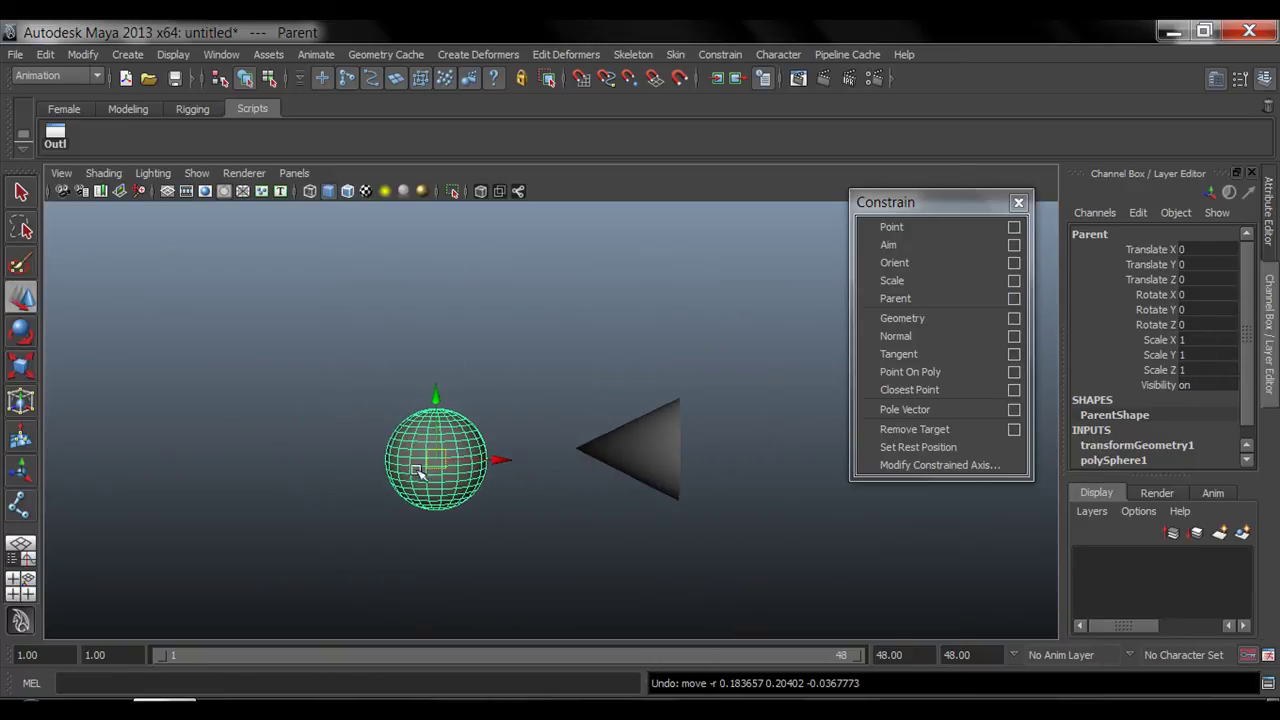
- Rotate the sphere freely by about 19.6, -9.1 and -9.1 degrees in X, Y and Z, and undo the rotation
key(r)
key(e)
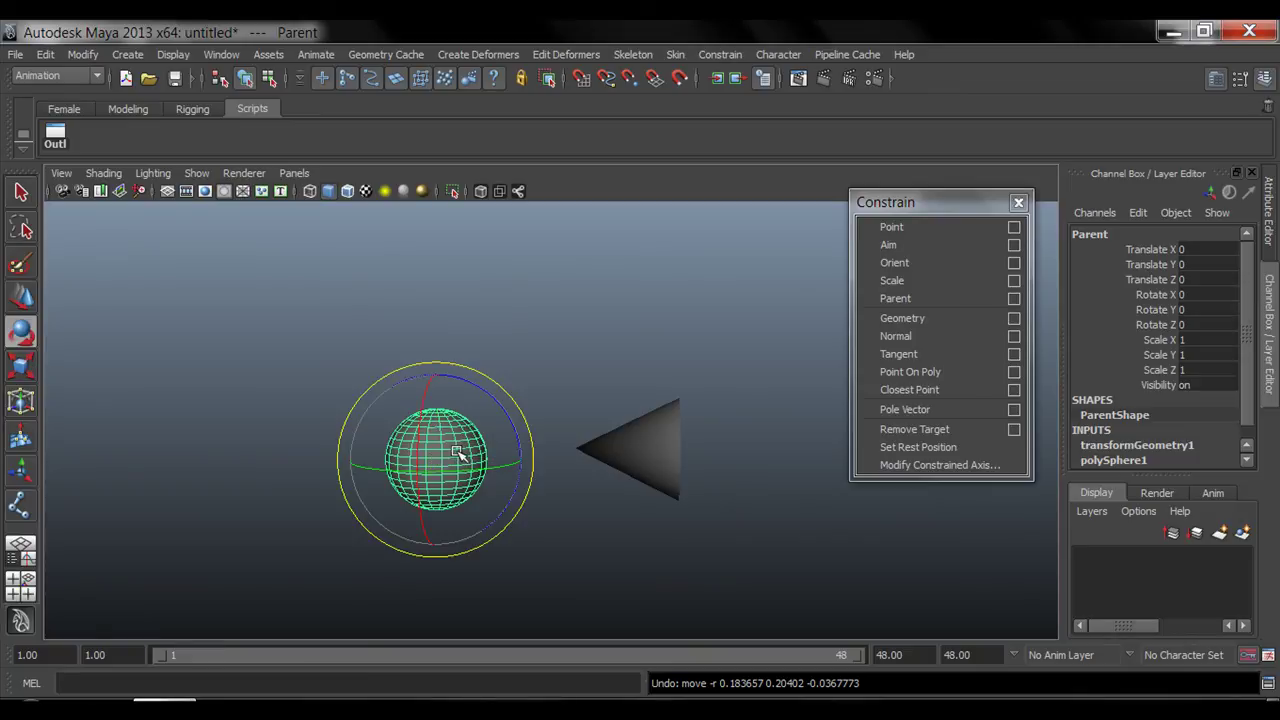
drag(460, 450, 545, 420)
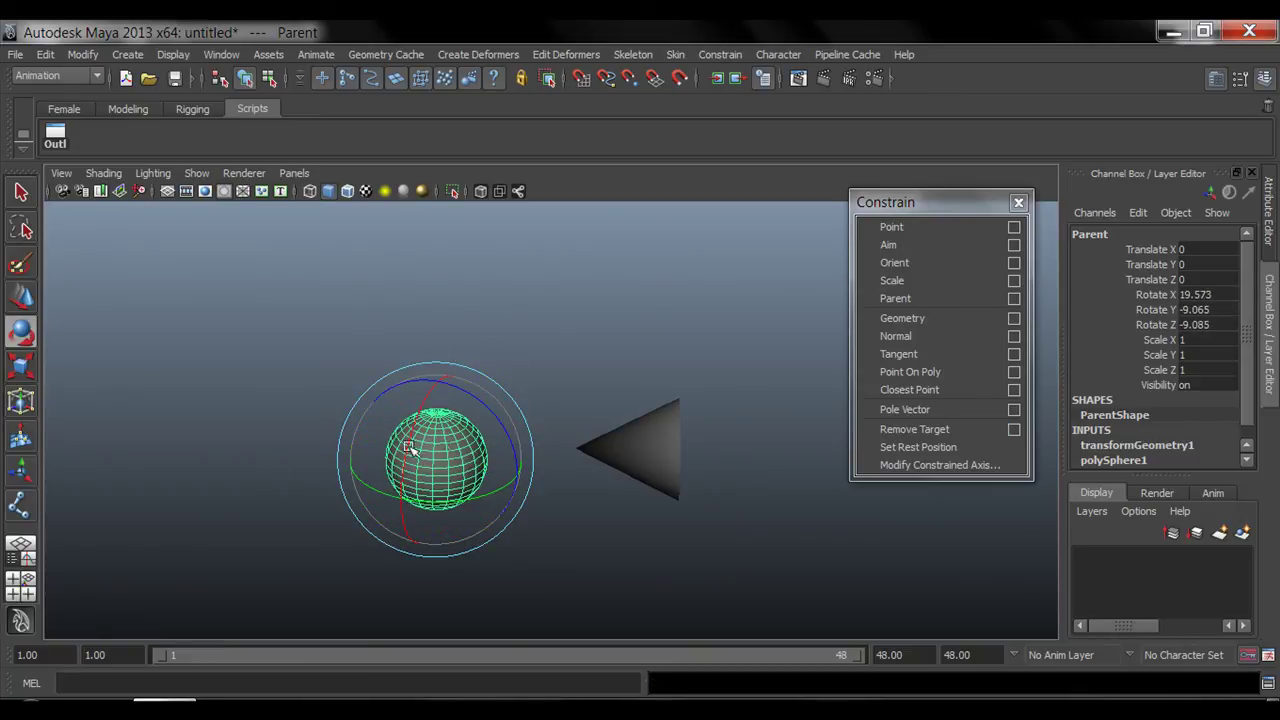
key(ctrl+z)
- Scale the sphere uniformly and flatten it along Y to test the constraint, undoing each change
key(r)
mouse_move(437, 461)
mouse_down()
mouse_move(471, 463)
mouse_move(447, 462)
mouse_up()
key(ctrl+z)
drag(438, 373, 443, 394)
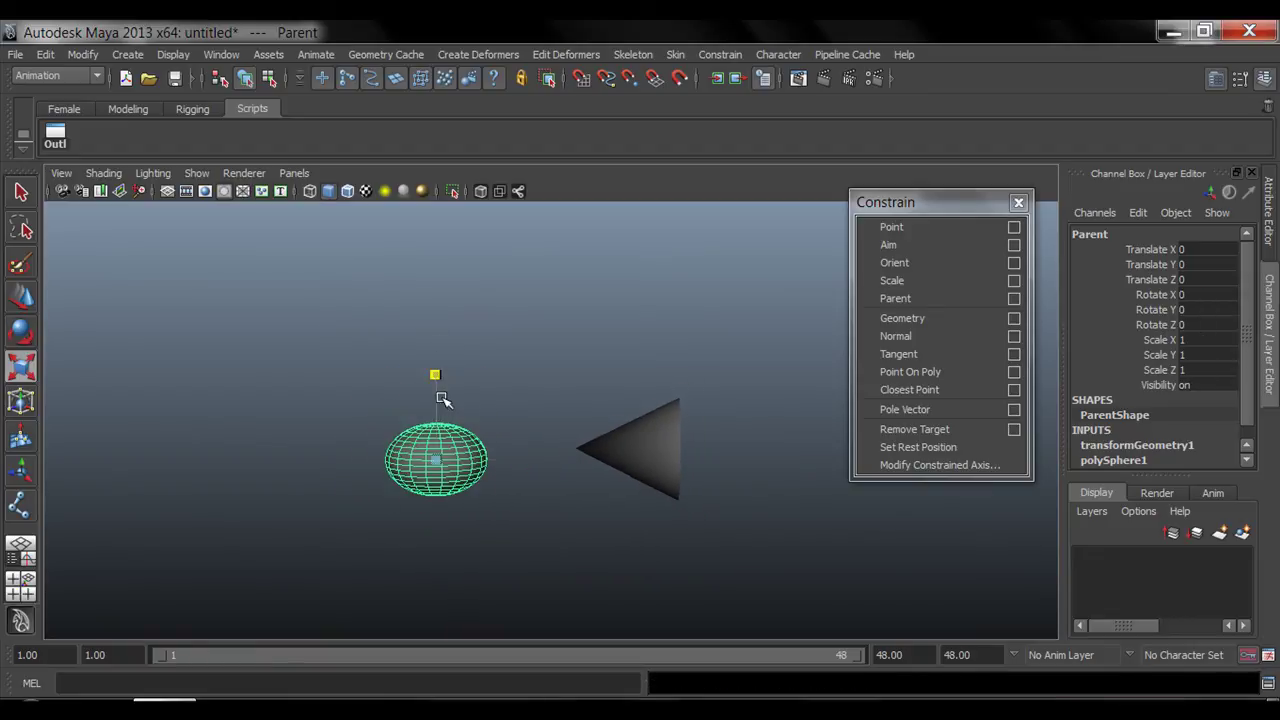
key(ctrl+z)
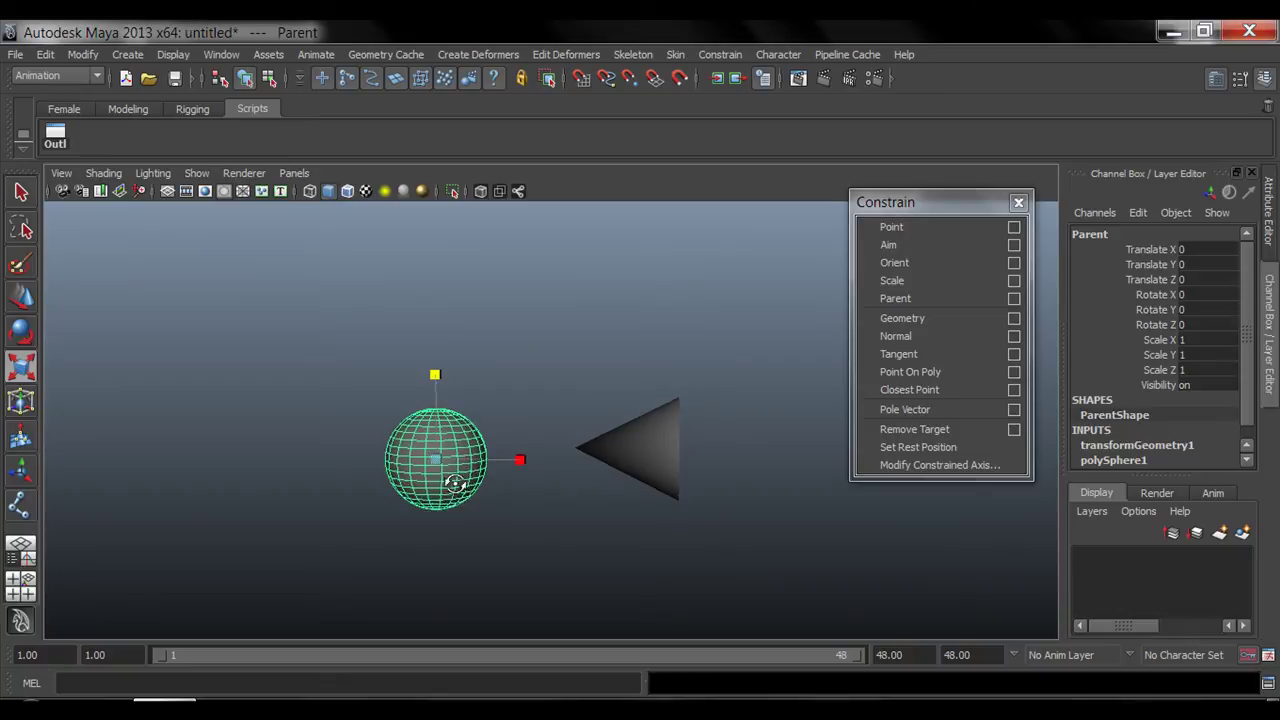
- Repeat the sphere scale tests, including along X to about 0.57 and along Y, and undo each one
alt+drag(455, 484, 420, 509)
mouse_move(437, 460)
mouse_down()
mouse_move(508, 456)
mouse_move(428, 460)
mouse_move(450, 462)
mouse_up()
key(ctrl+z)
alt+drag(571, 477, 529, 466)
key(ctrl+z)
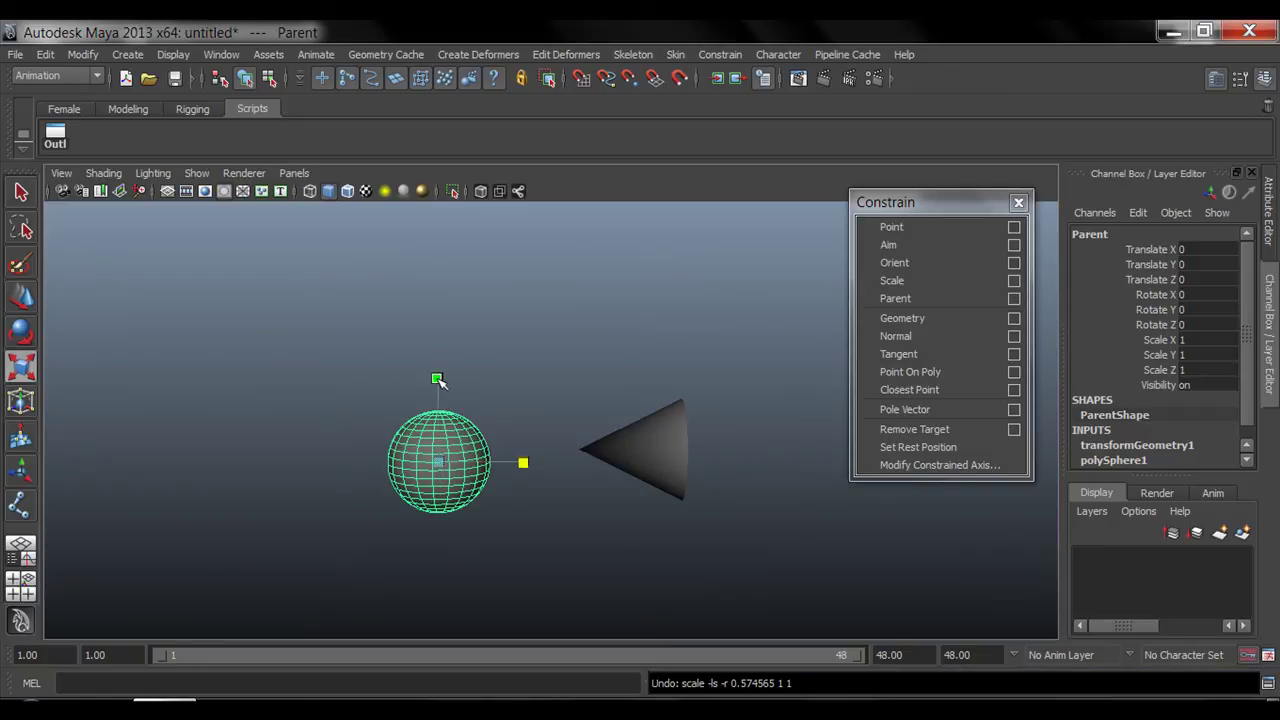
drag(437, 380, 438, 414)
key(ctrl+z)
alt+drag(487, 486, 429, 464)
key(ctrl+z)
- Inspect the Scale constraint options with the cone selected, and close them without applying anything
click(653, 457)
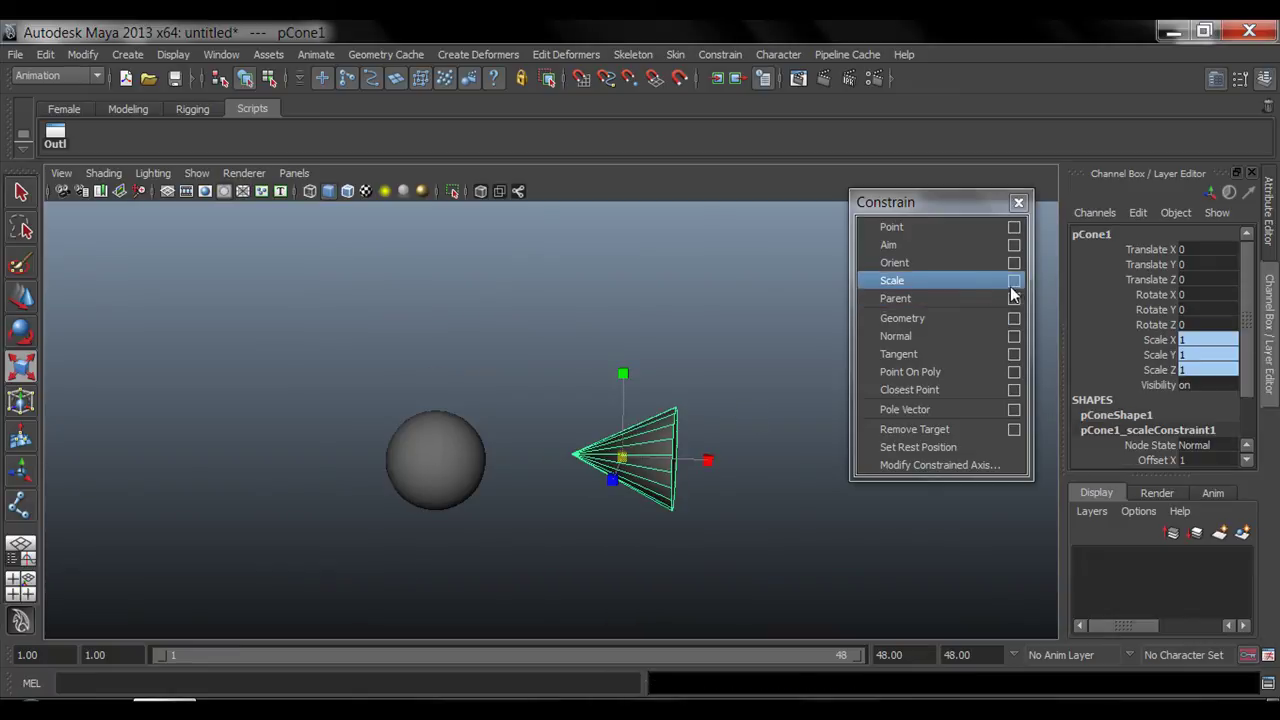
click(1014, 281)
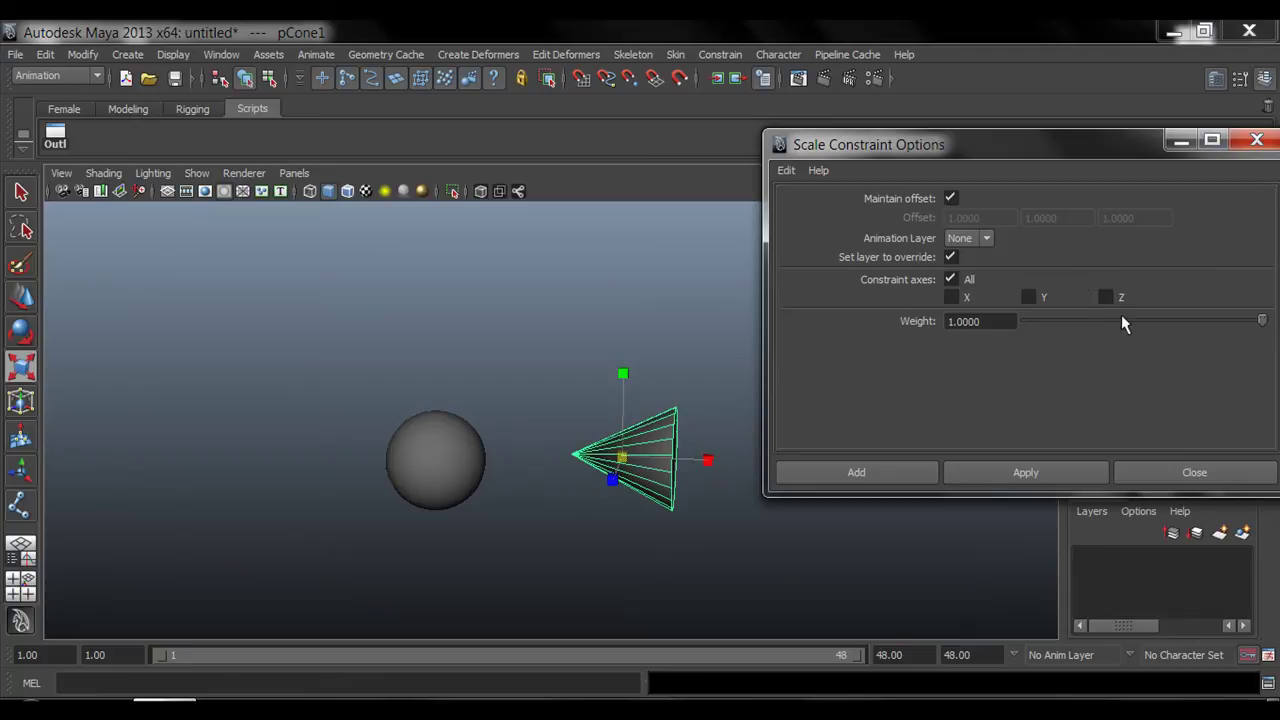
click(1194, 472)
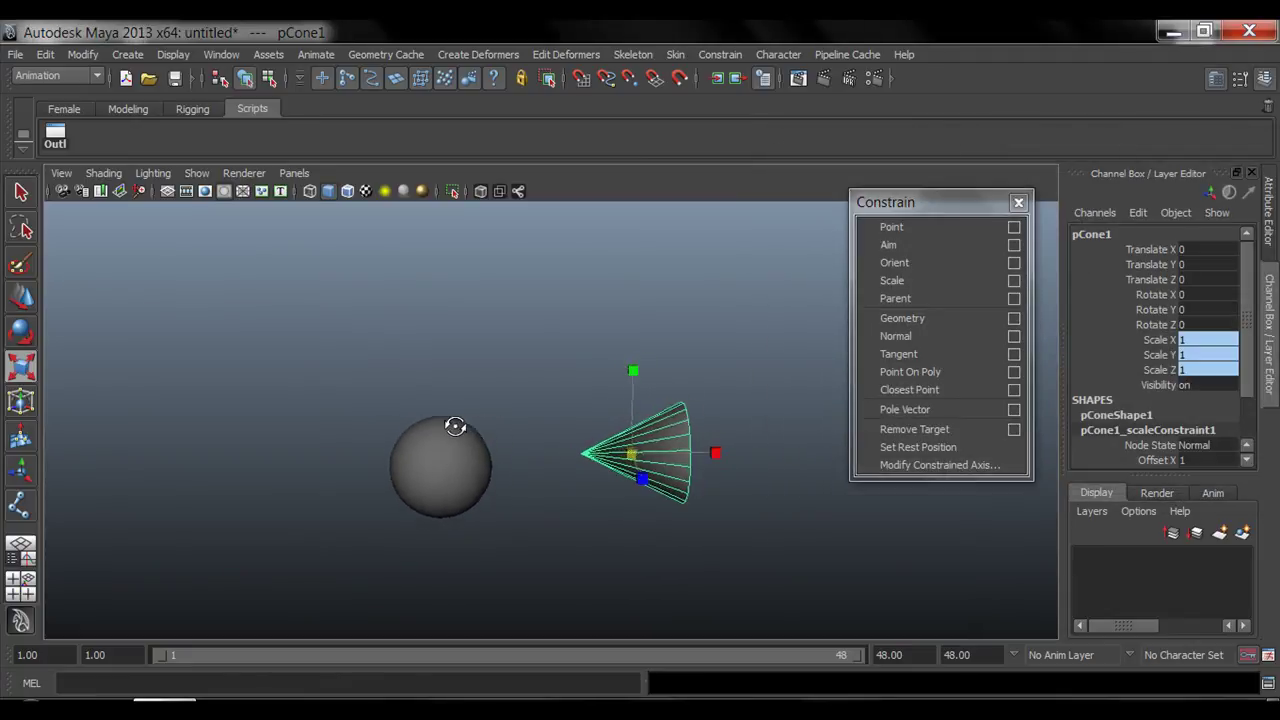
alt+drag(569, 397, 561, 369)
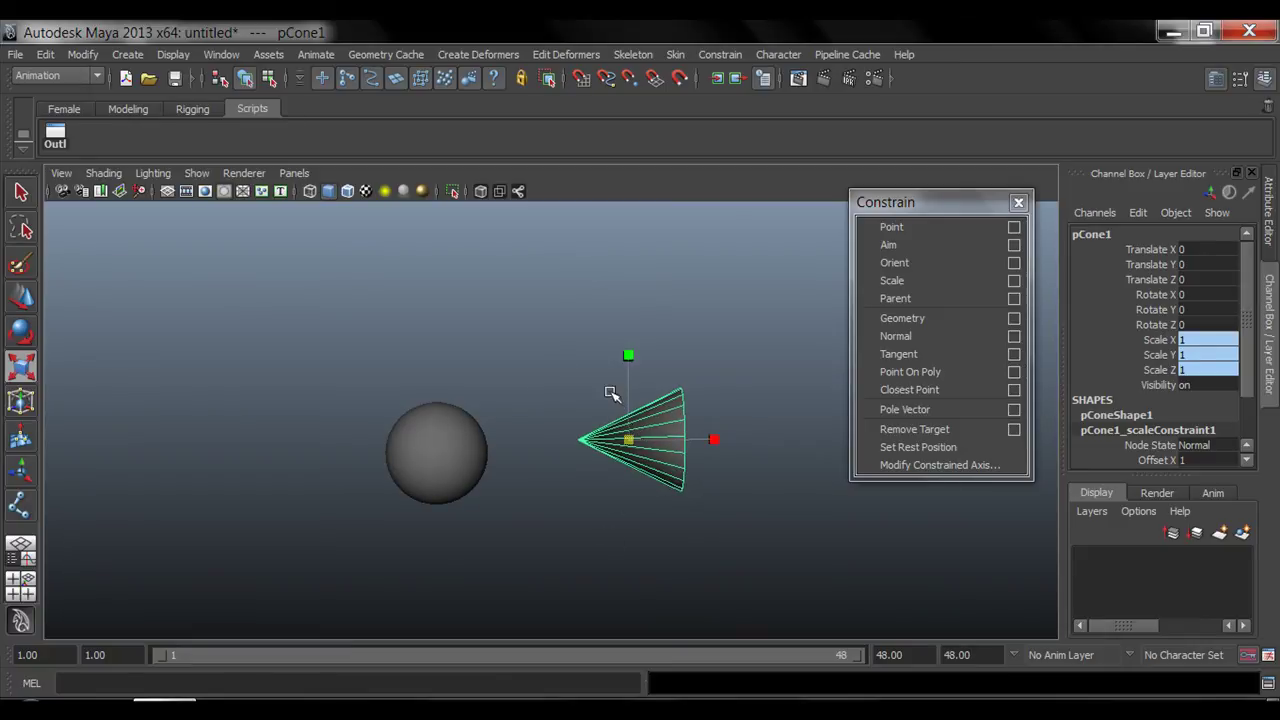
alt+drag(577, 323, 569, 401)
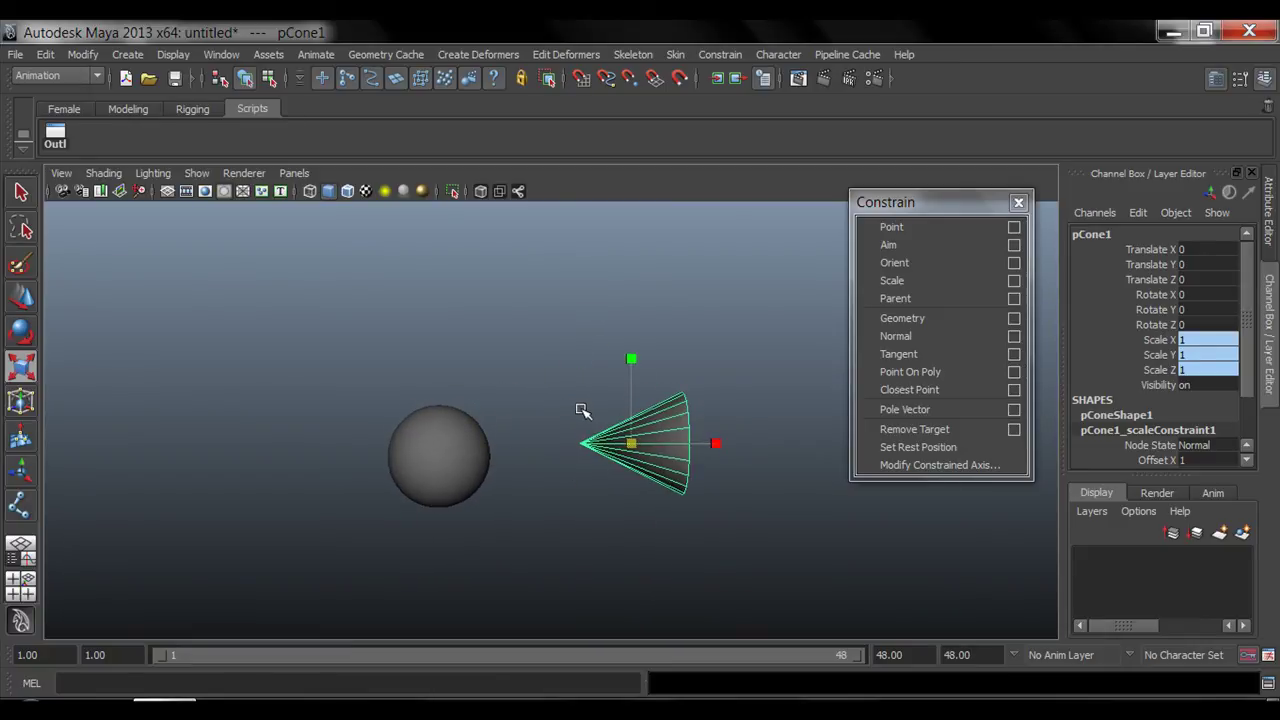
- Undo the recent selections and the Scale constraint applied to the cone
key(ctrl+z)
key(ctrl+z)
key(ctrl+z)
key(ctrl+z)
key(ctrl+z)
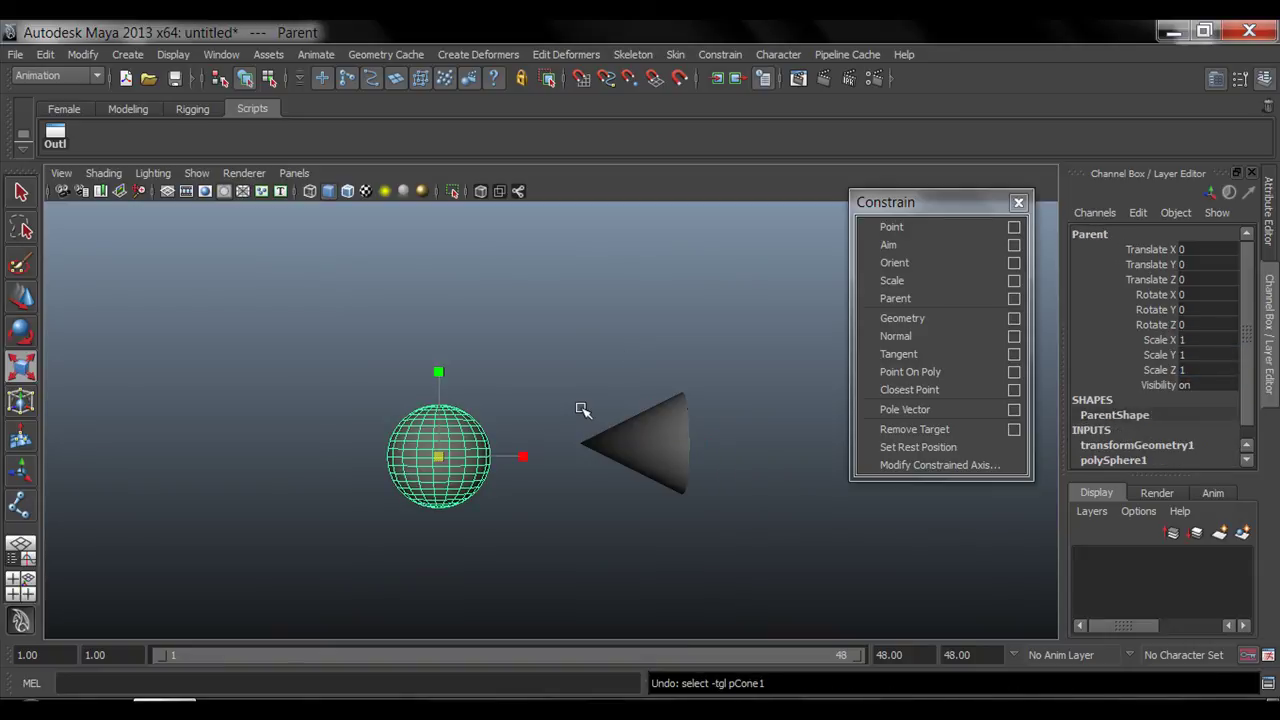
key(ctrl+z)
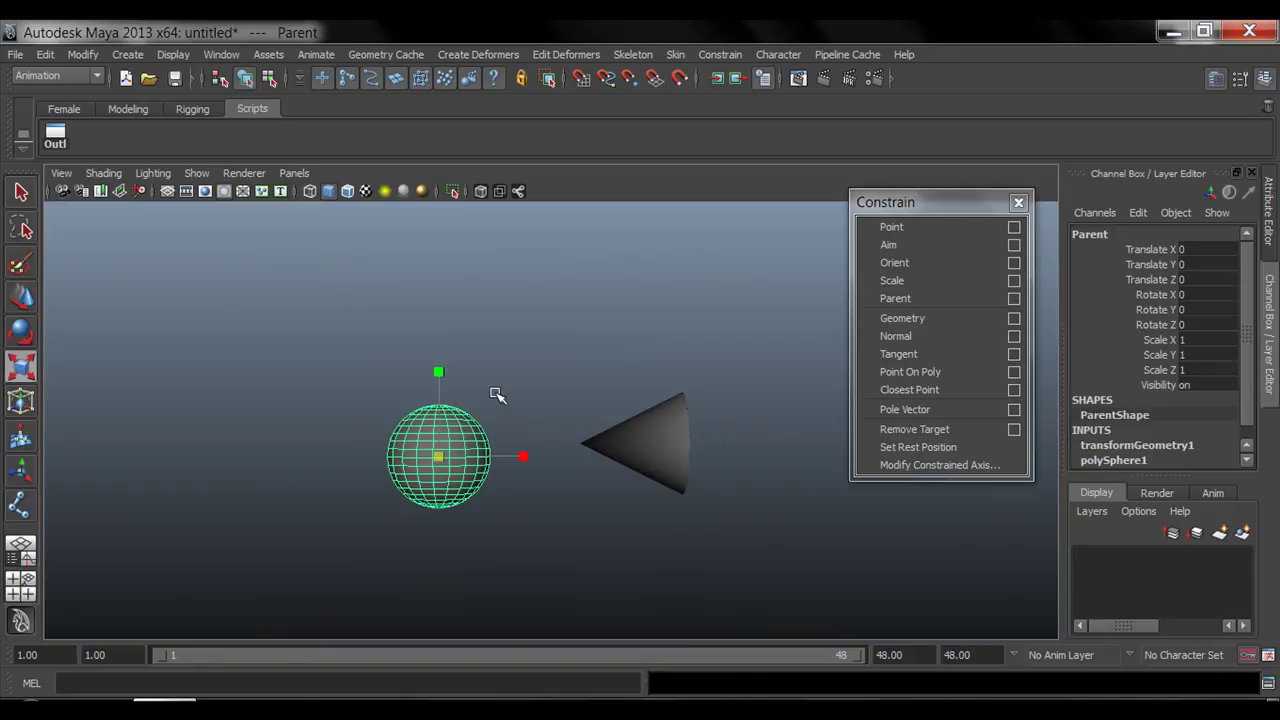
- Check the channels of the sphere and the cone for leftover constraints, and clear the selection
click(493, 390)
click(462, 442)
click(693, 421)
click(652, 453)
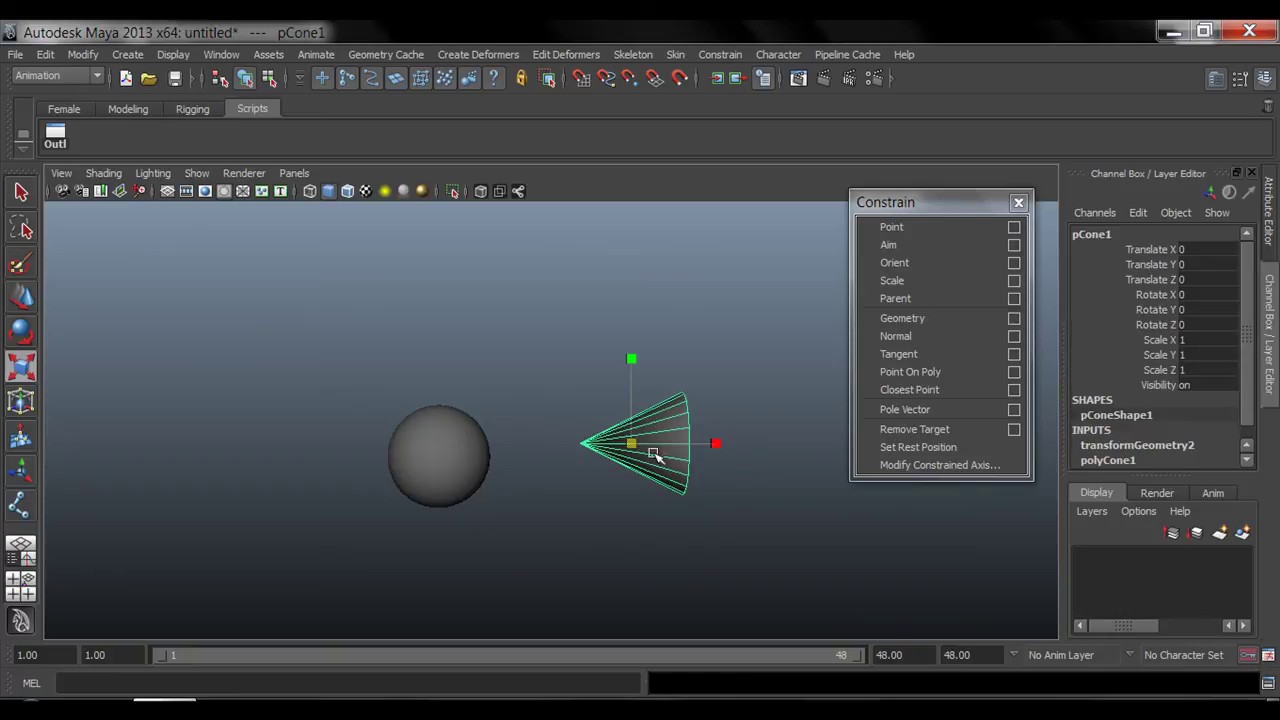
key(q)
click(546, 482)
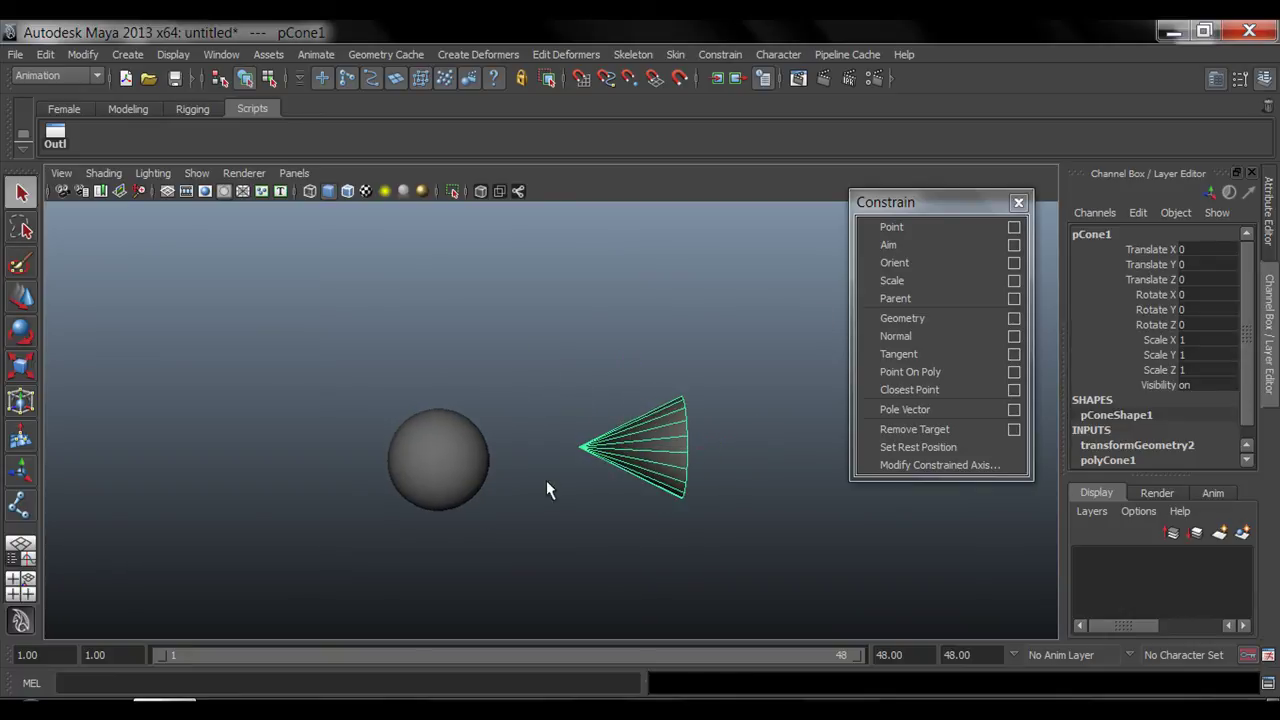
alt+drag(546, 482, 546, 455)
click(556, 340)
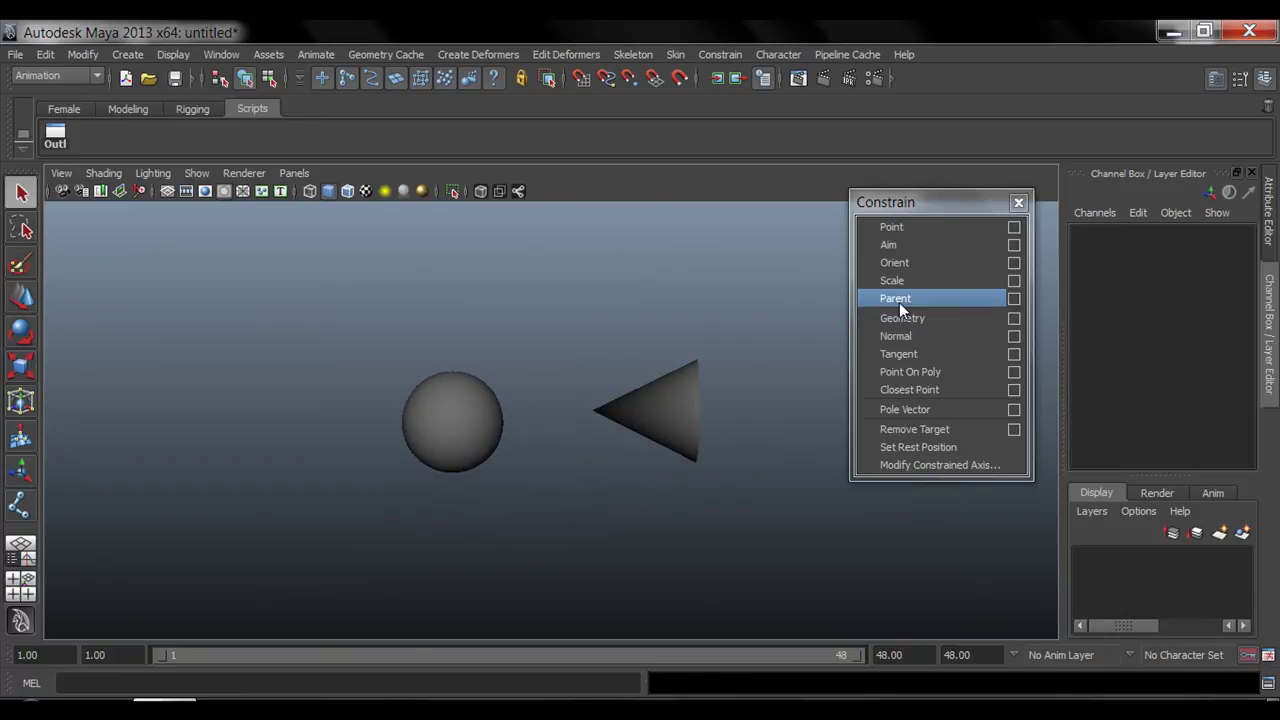
- Highlight the sphere's translate, rotate and scale channel groups in turn, and finally translate and rotate together
click(462, 422)
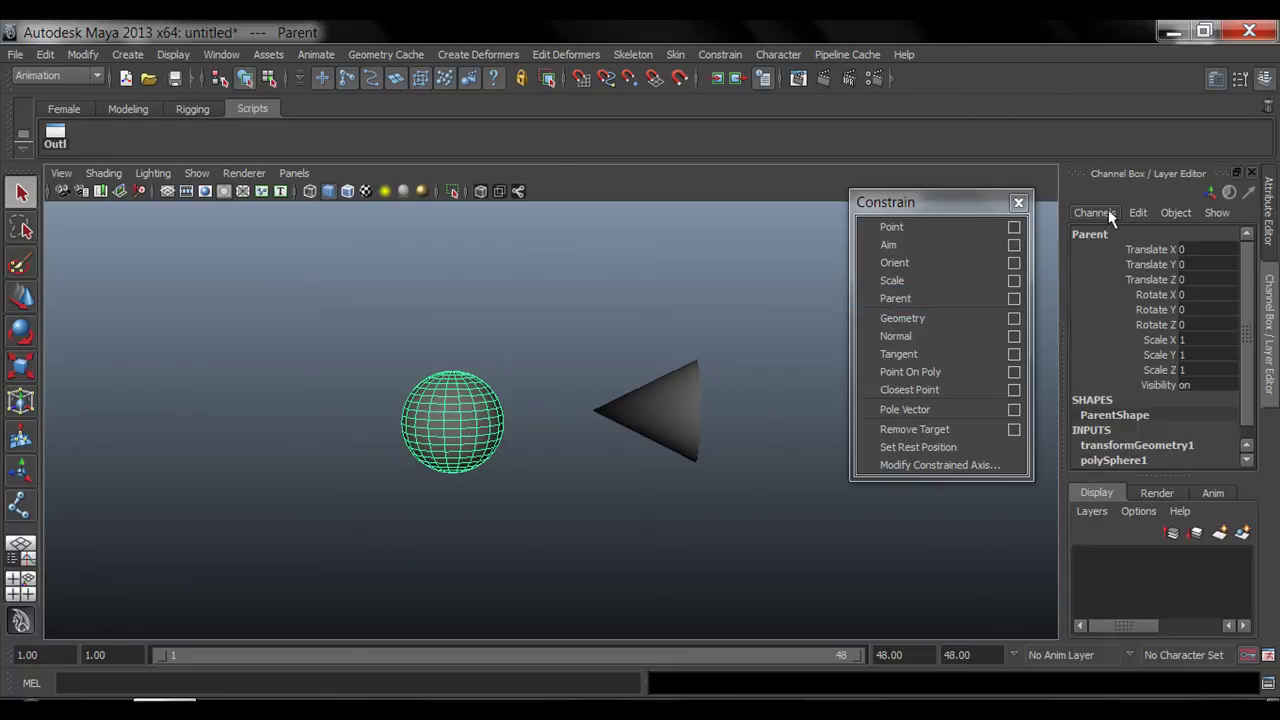
drag(1150, 249, 1153, 275)
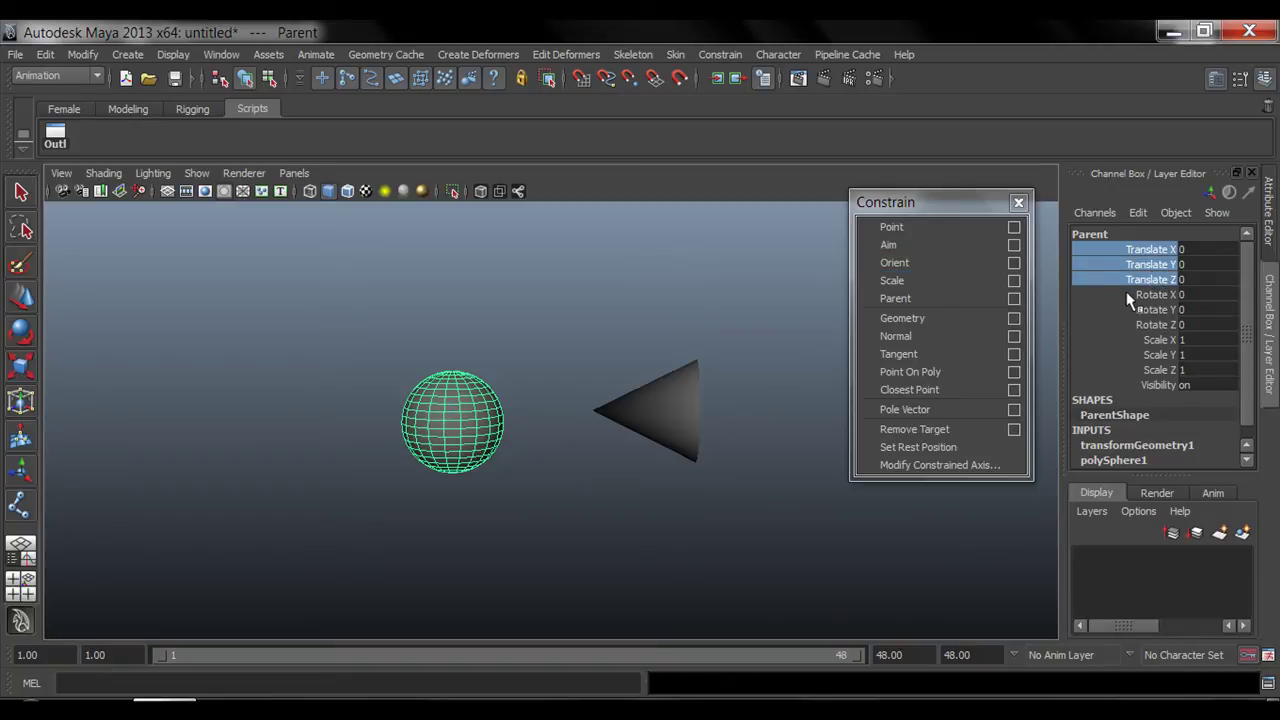
drag(1150, 295, 1150, 328)
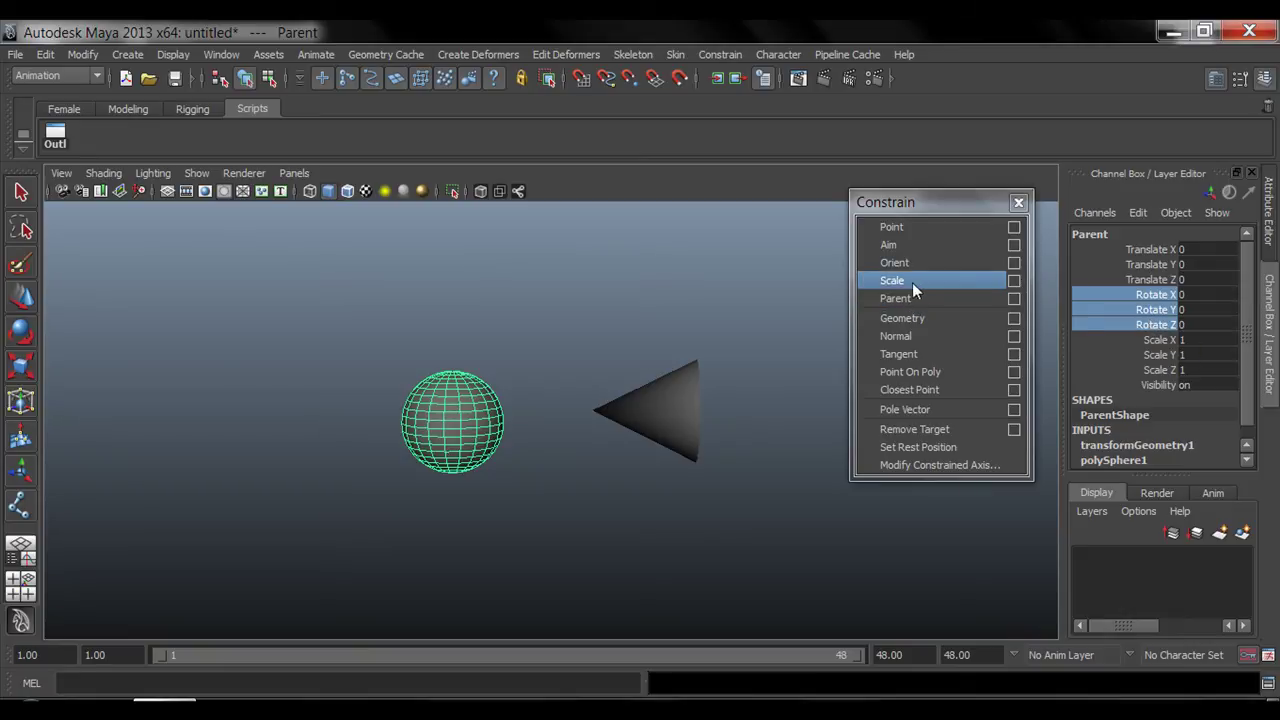
drag(1160, 340, 1165, 378)
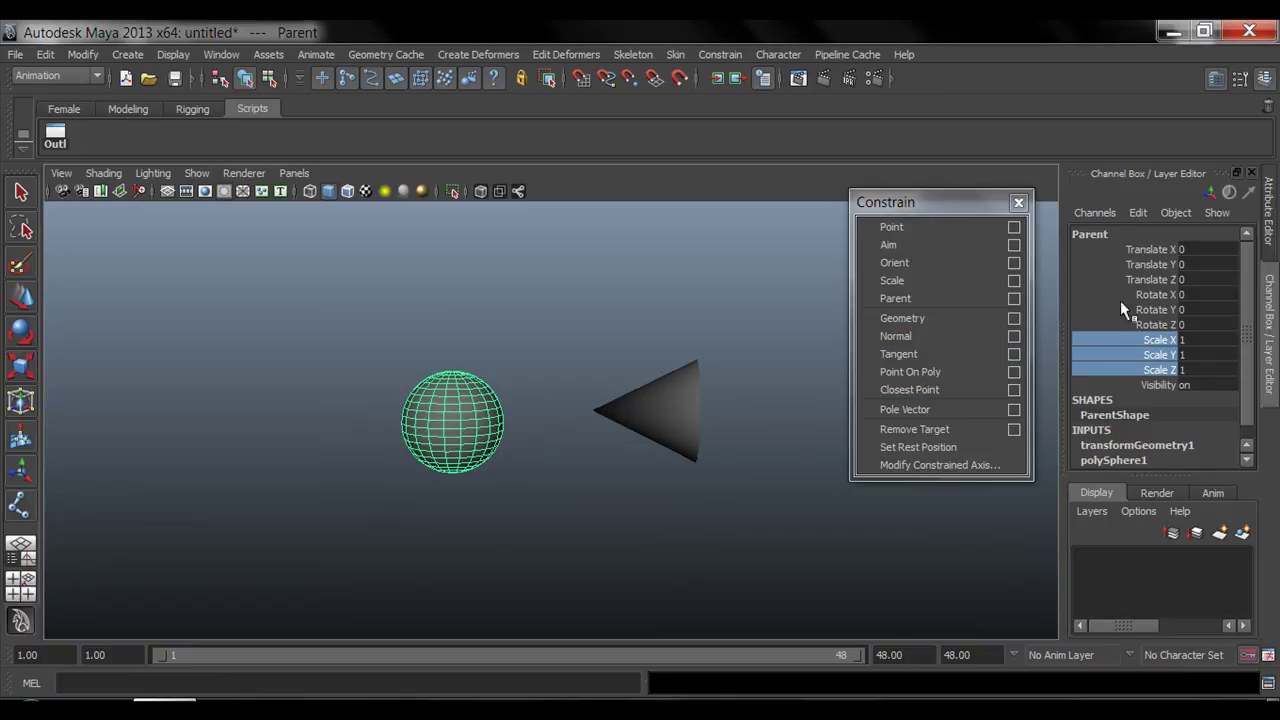
drag(1155, 250, 1167, 322)
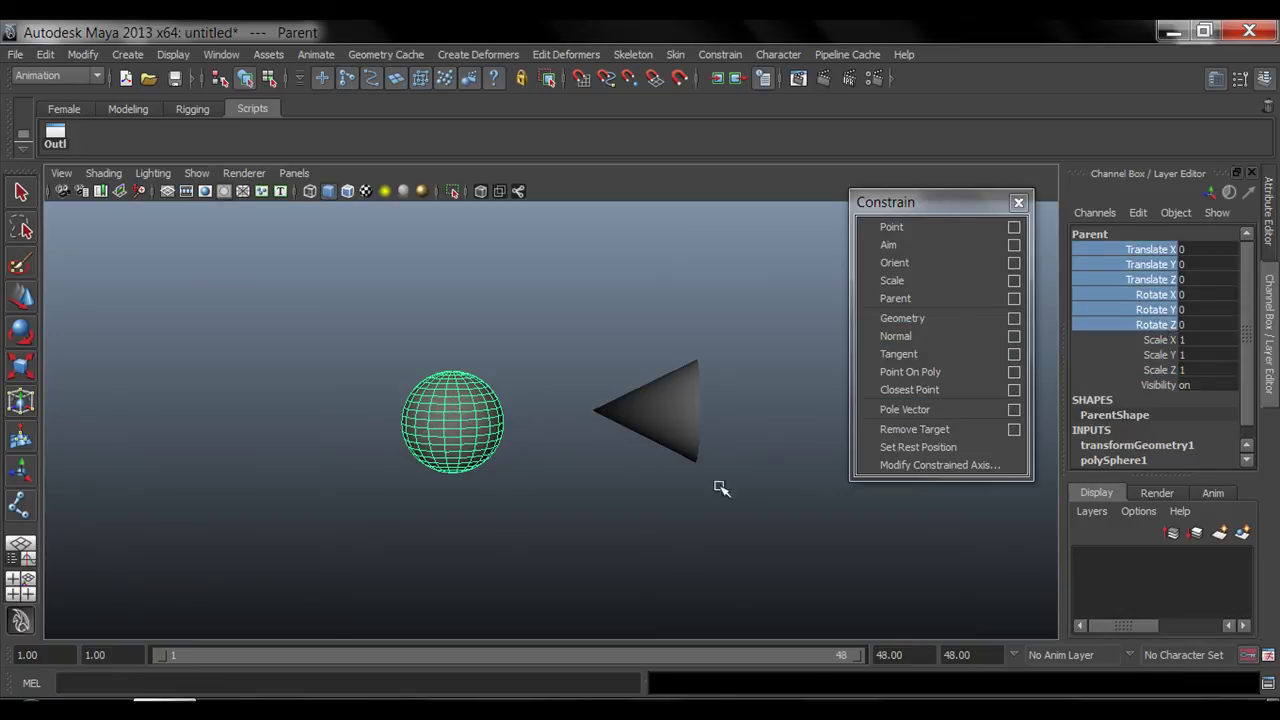
- Move the unconstrained sphere by about -4.66, 1.6 and 0.11 and rotate it, undoing both changes
click(462, 428)
key(w)
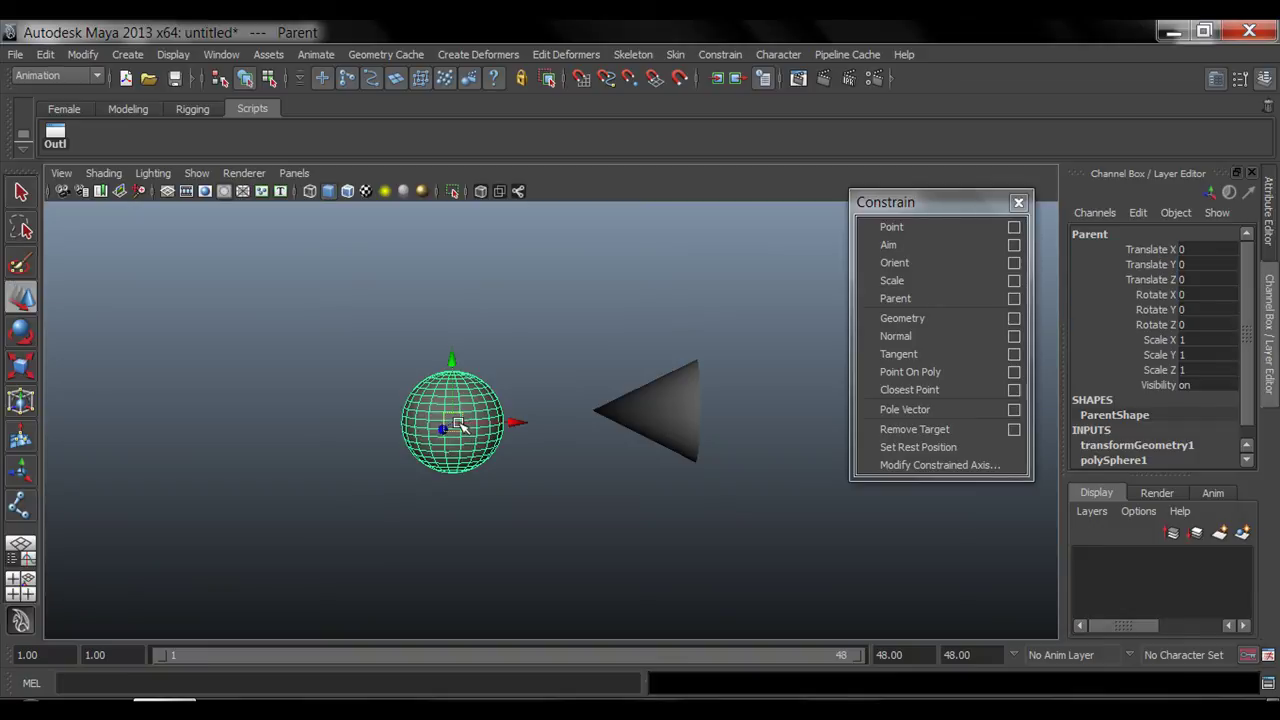
drag(458, 422, 236, 276)
key(r)
key(e)
key(ctrl+z)
key(ctrl+z)
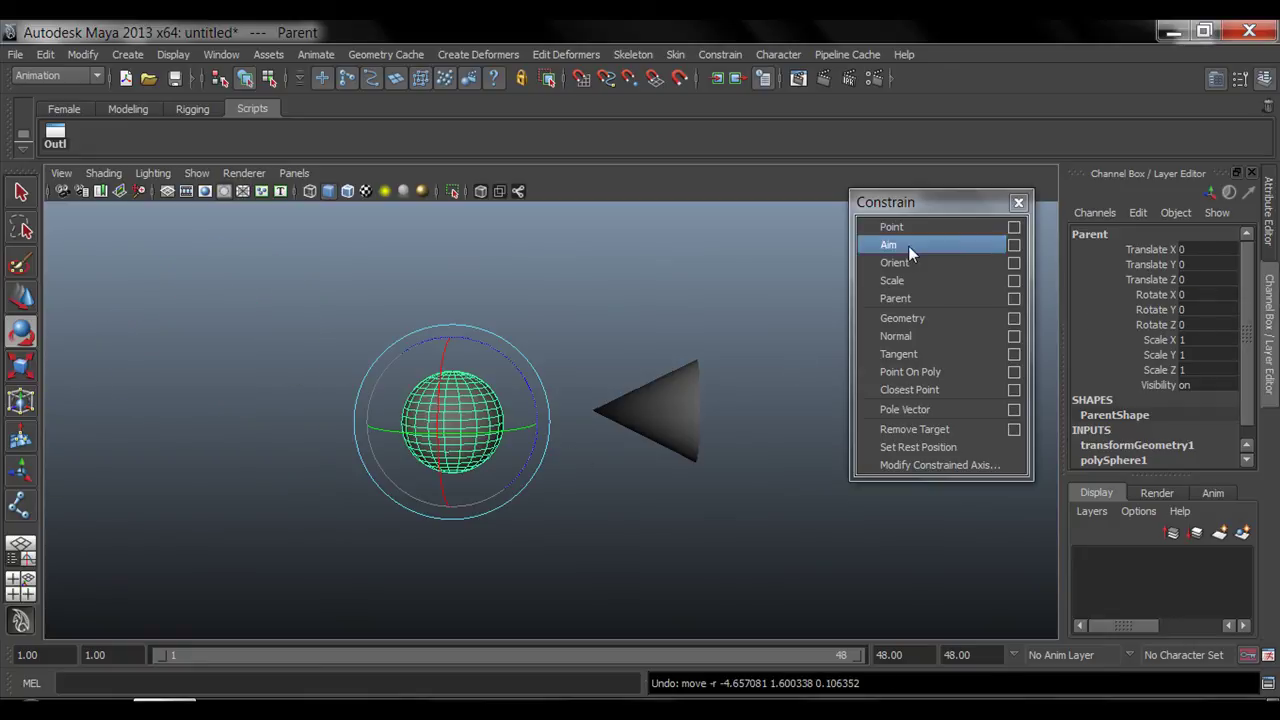
- Apply a Parent constraint from the sphere to the cone with Maintain offset on, all translate and rotate axes constrained, and weight 1
click(1014, 298)
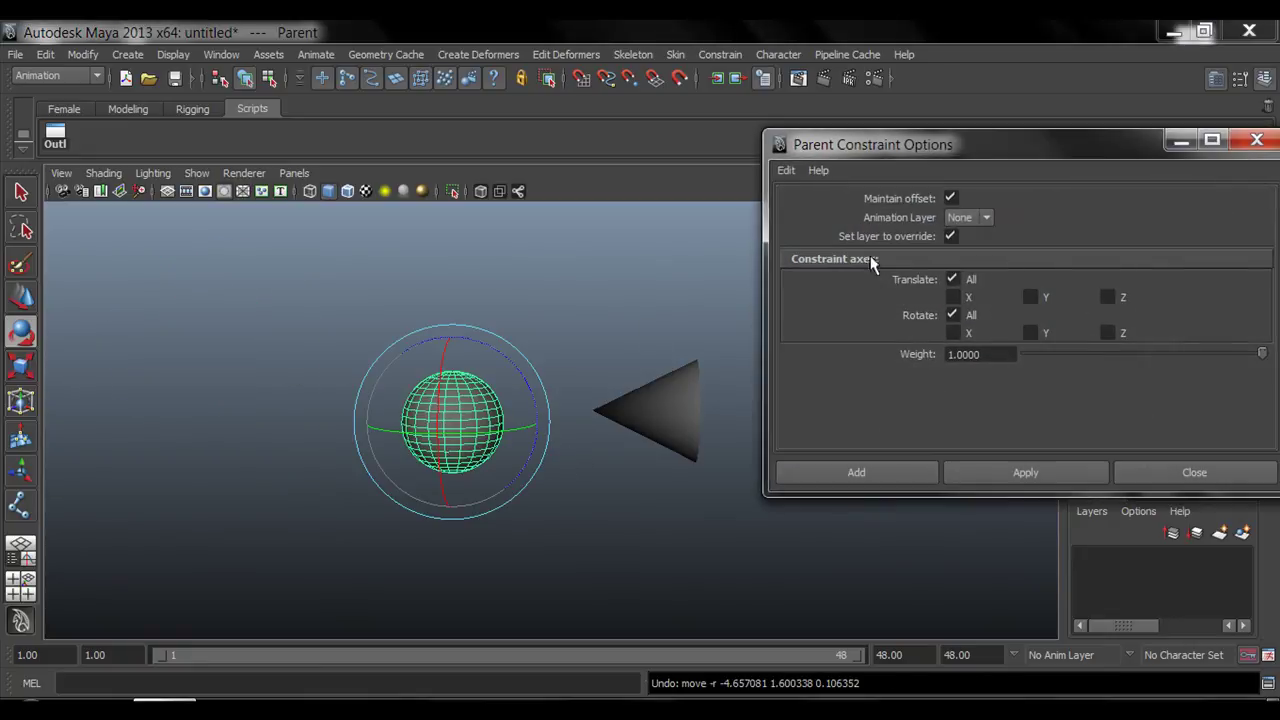
click(786, 170)
click(804, 198)
alt+middle_drag(662, 324, 630, 328)
key(q)
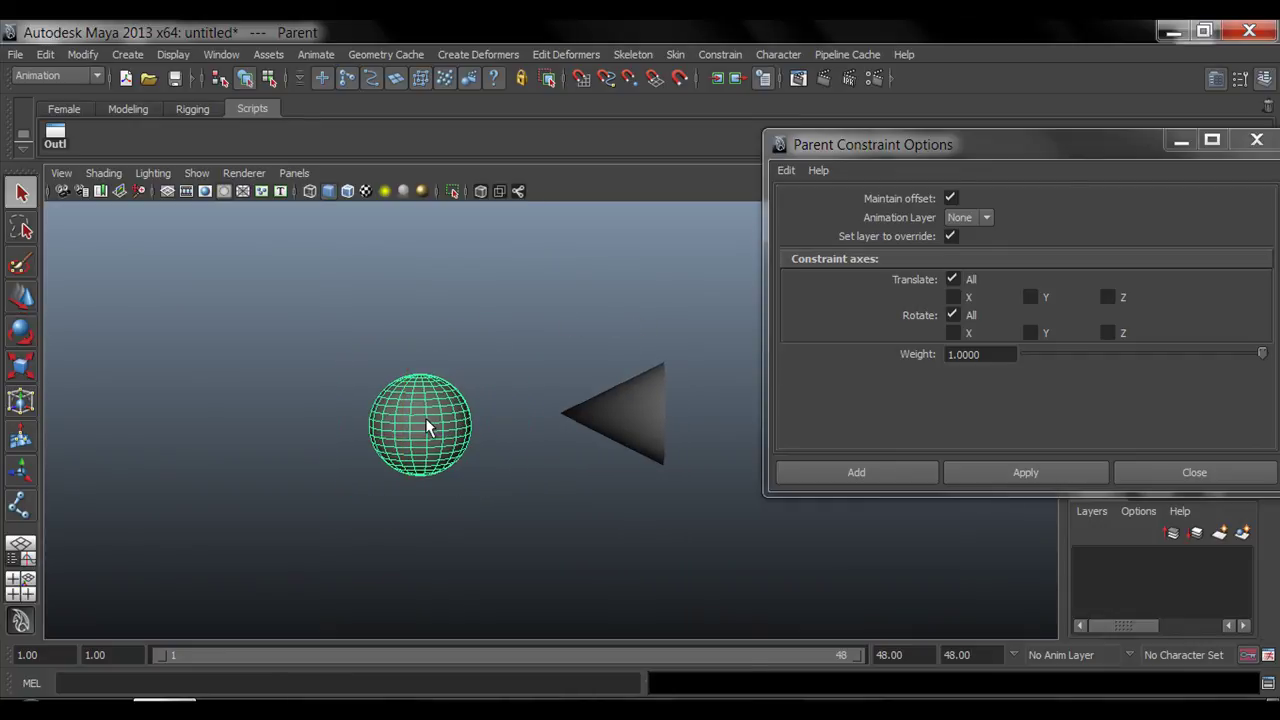
shift+click(643, 418)
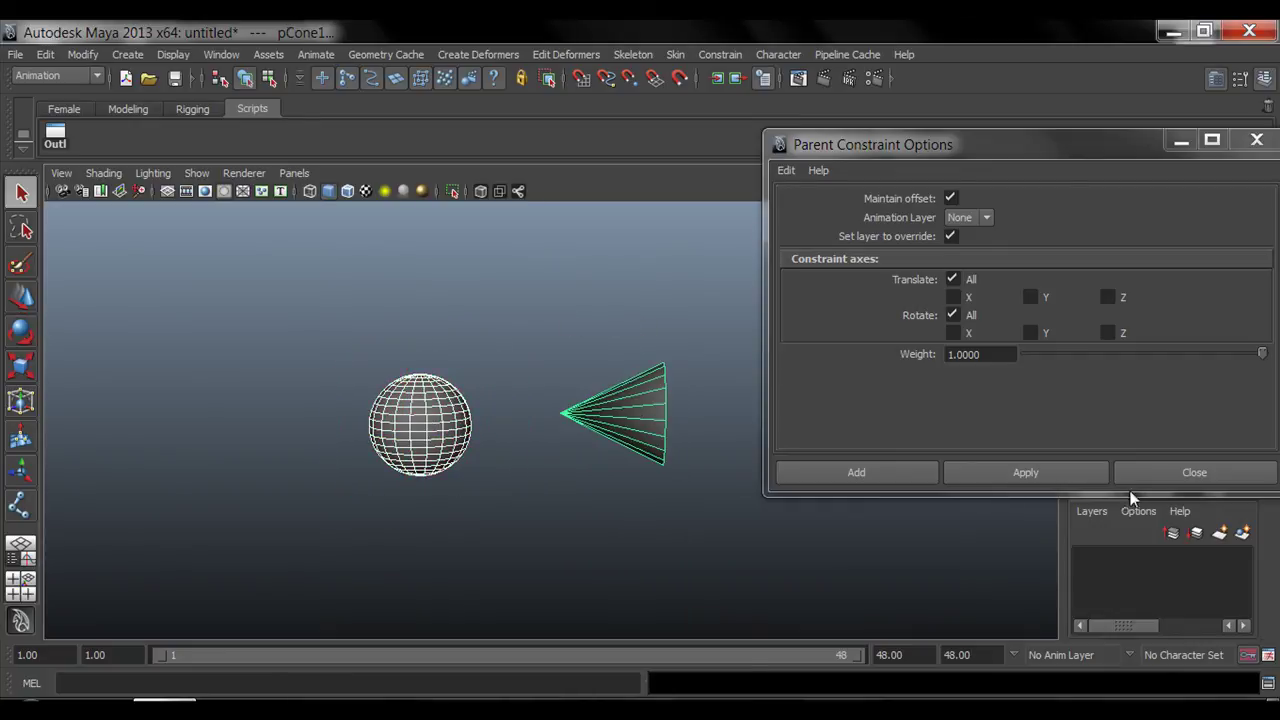
click(1054, 472)
click(1192, 484)
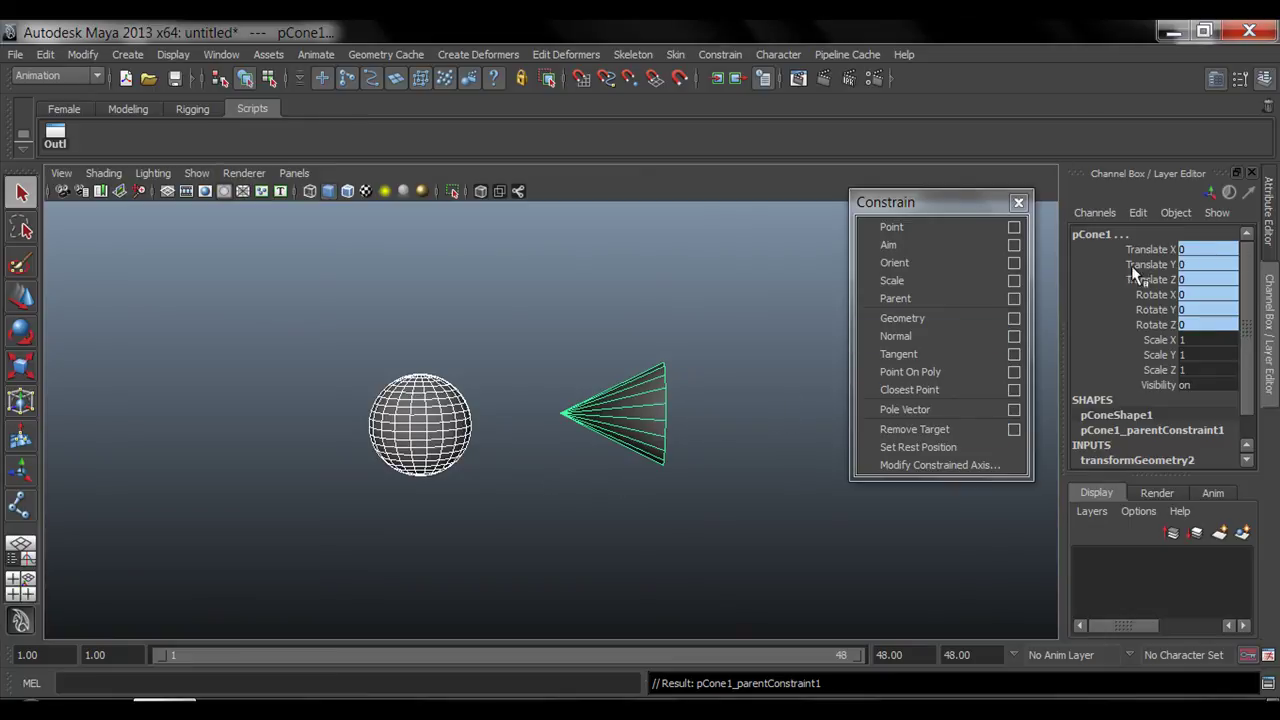
- Examine the cone's constrained translate and rotate channels, and select the sphere
click(642, 384)
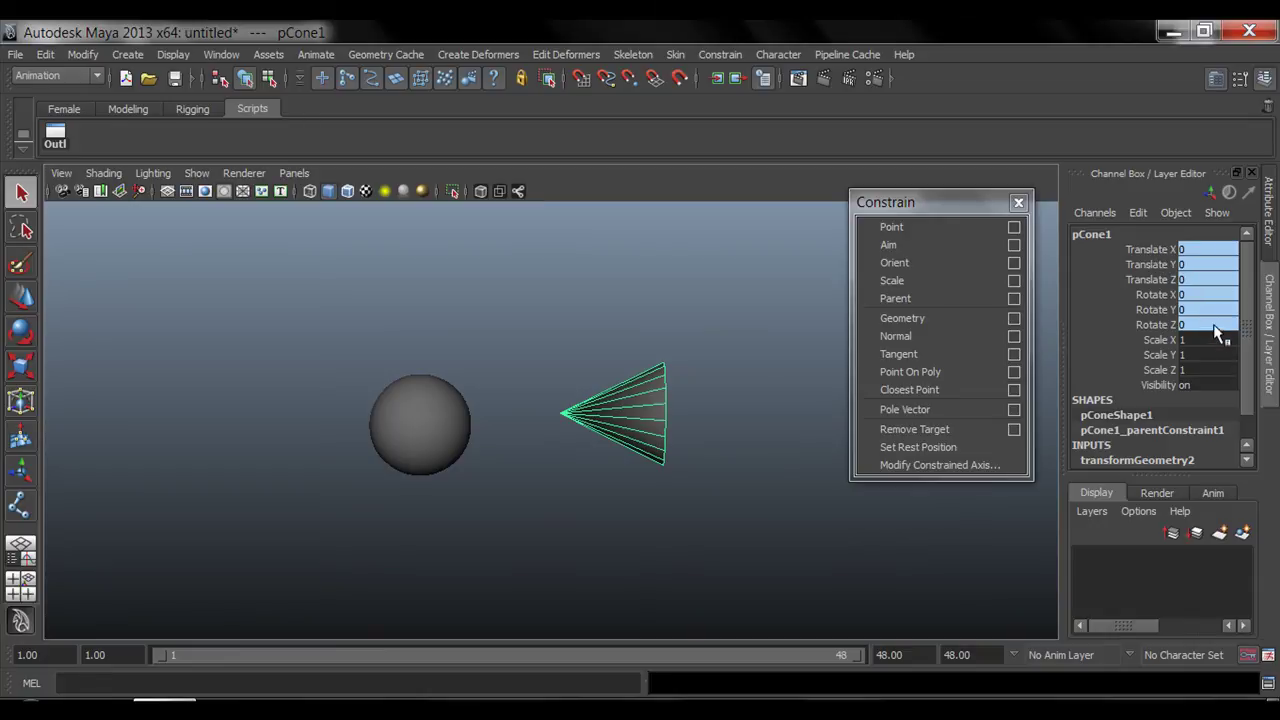
drag(1166, 249, 1166, 325)
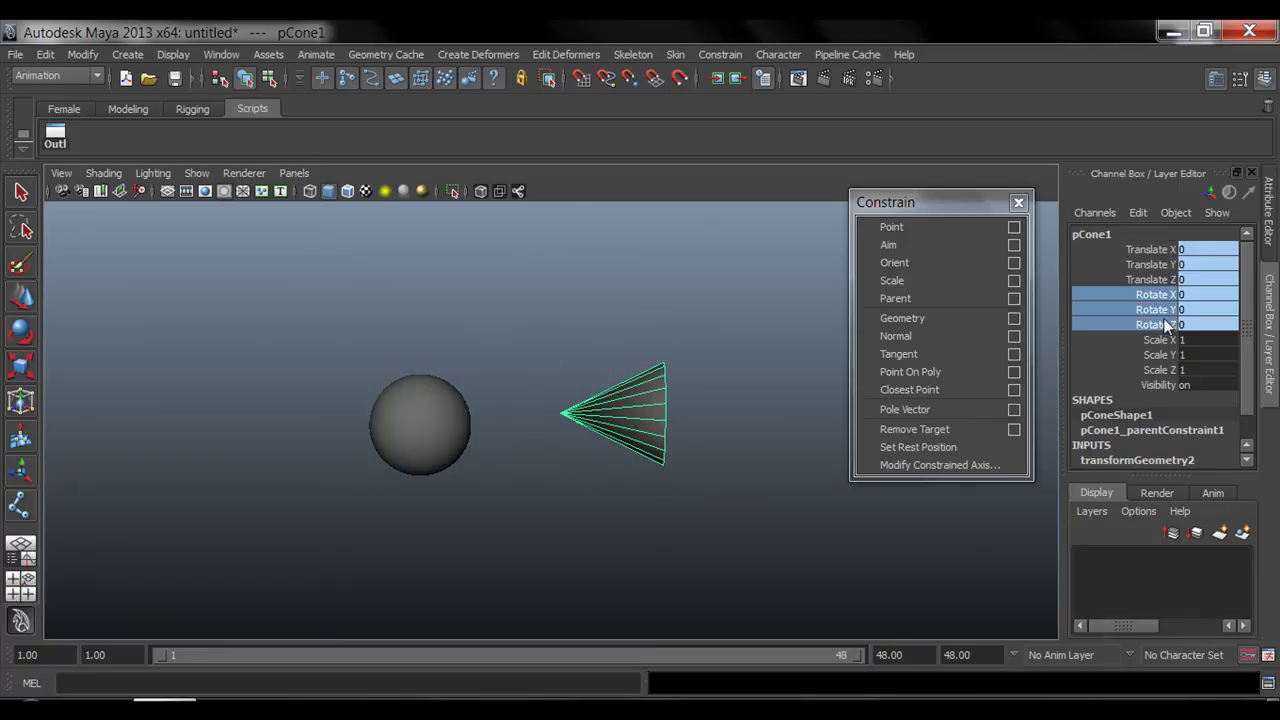
click(443, 400)
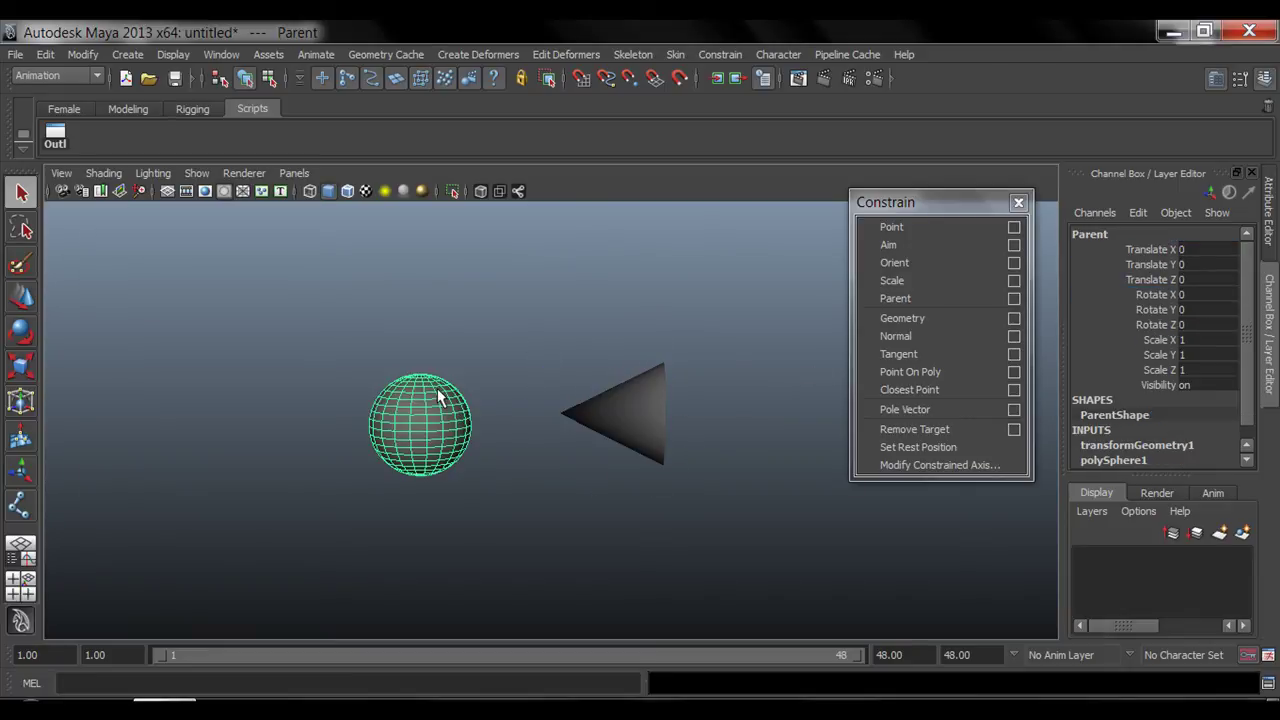
- Move the sphere to about -2.9, -0.2, 0.22, and test rotating it and scaling it to about 1.47, undoing the rotation and scaling
key(w)
drag(420, 425, 320, 455)
key(e)
key(ctrl+z)
key(r)
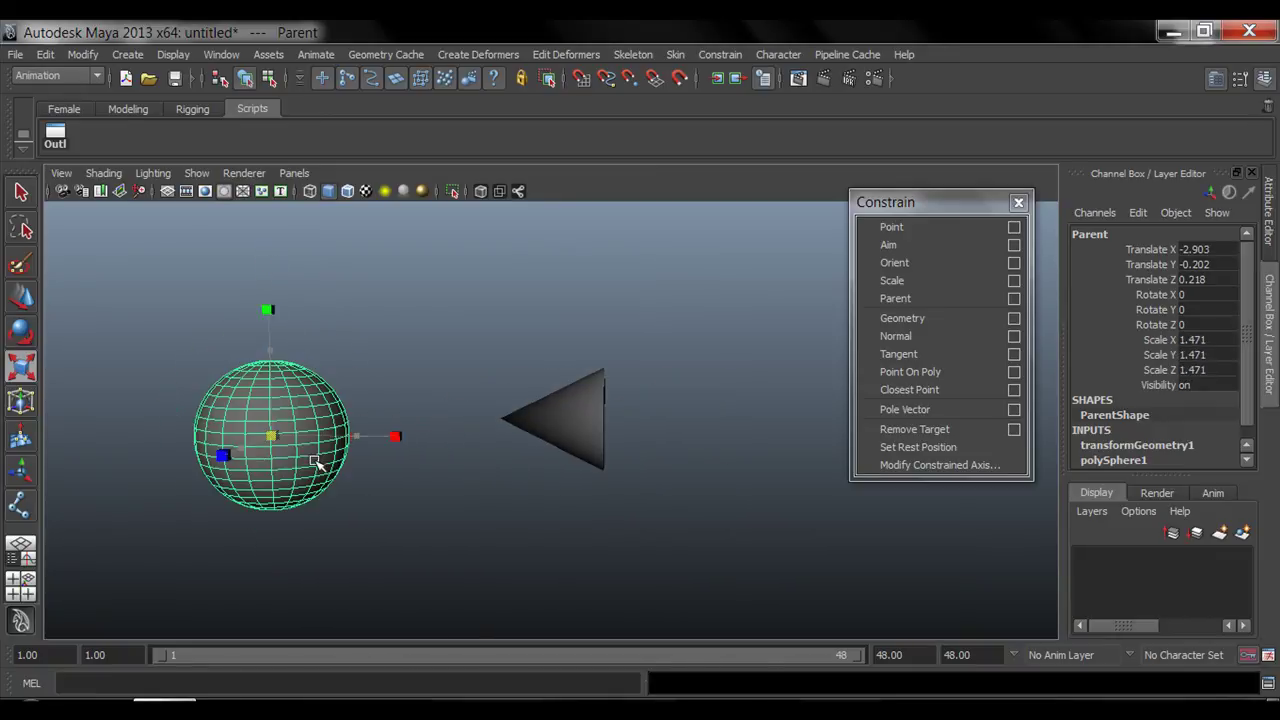
key(ctrl+z)
- Check the cone's channels, and reset the sphere's Translate X, Y and Z to 0
click(495, 425)
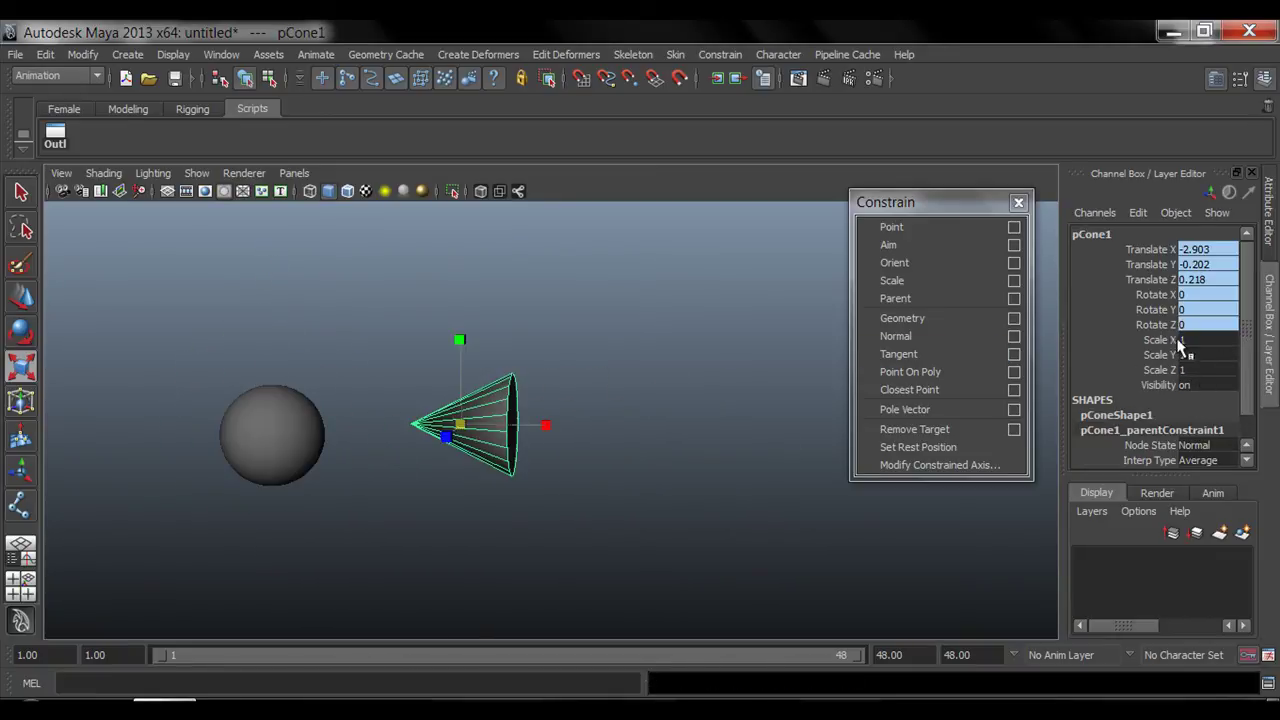
click(318, 430)
drag(1222, 249, 1224, 264)
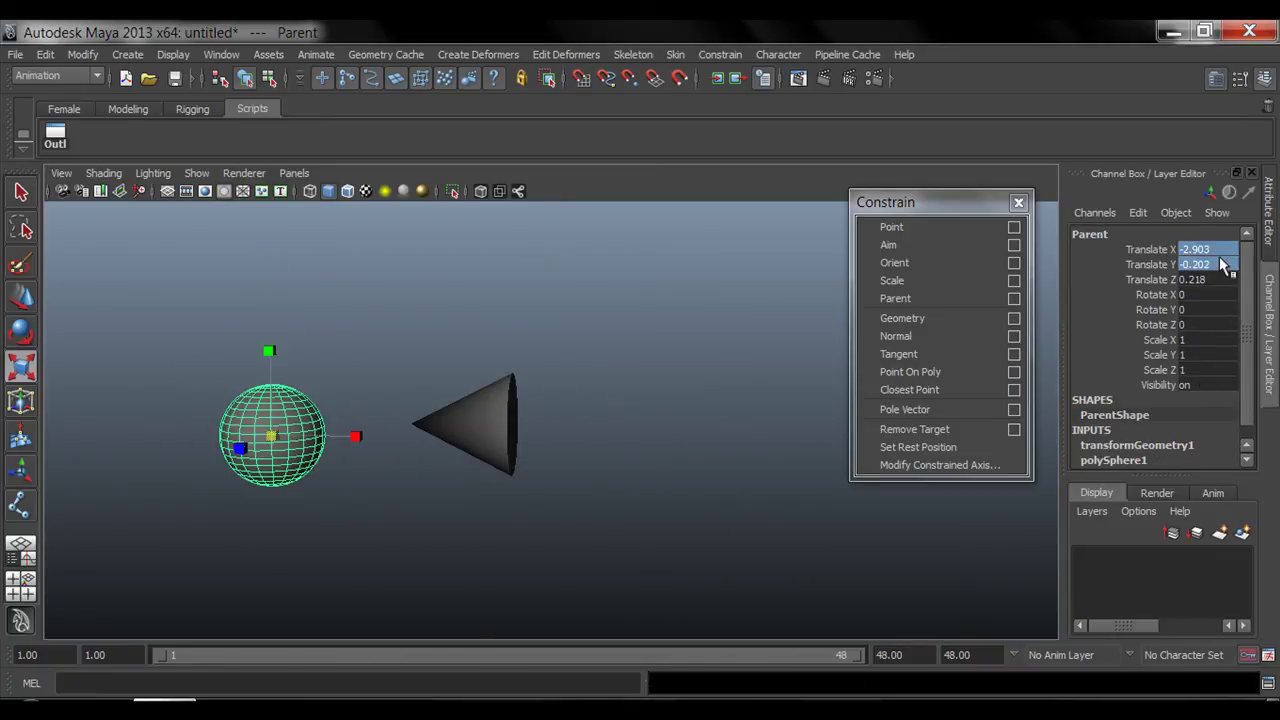
text(0)
key(Return)
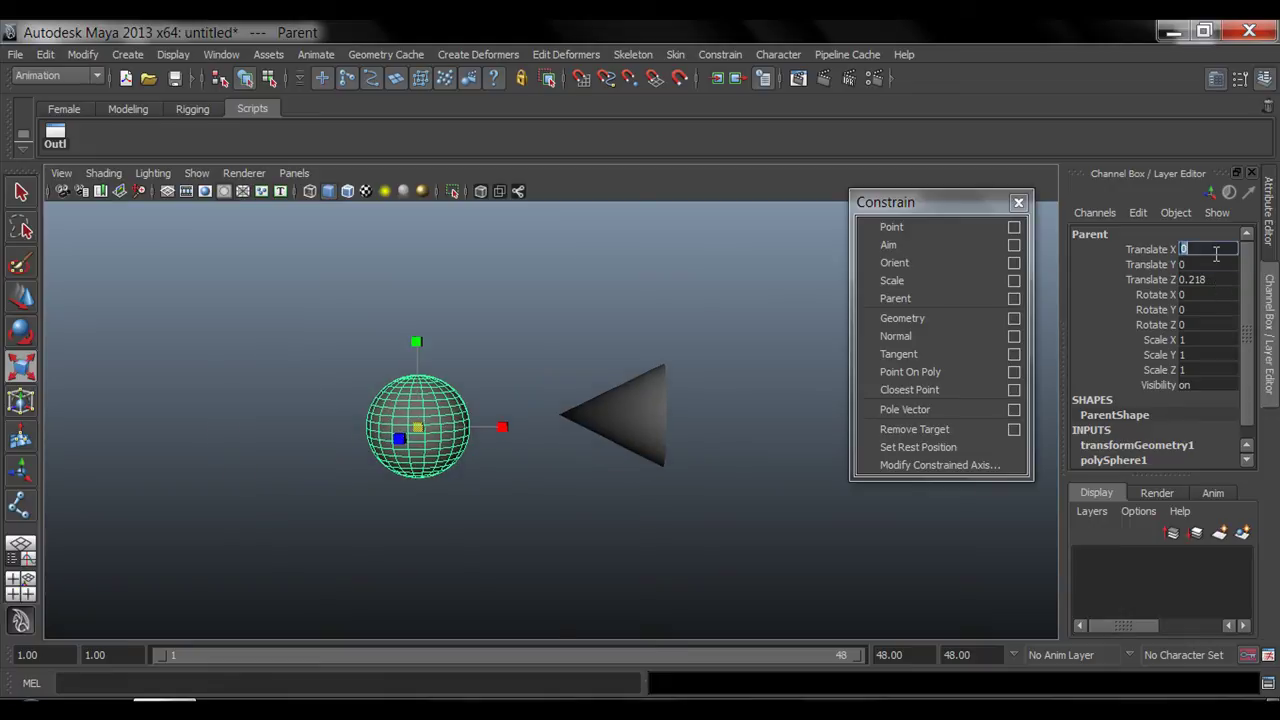
click(1207, 280)
text(0)
key(Return)
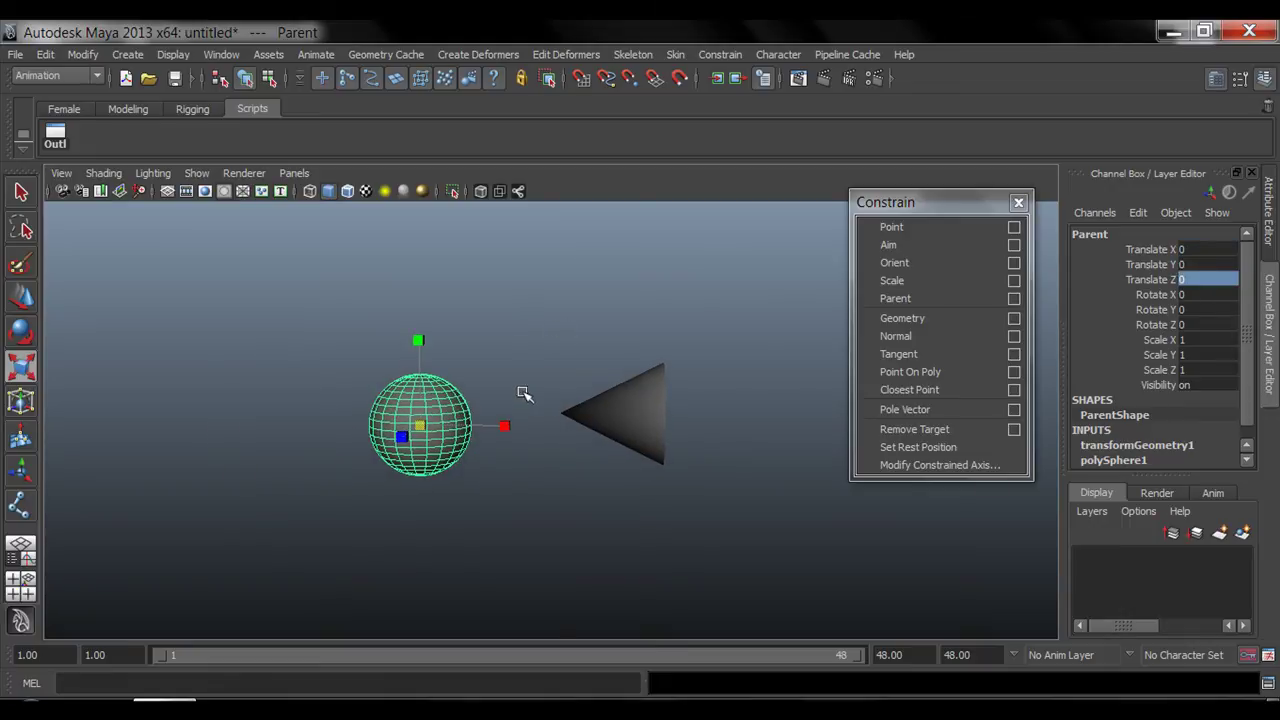
- Test the parent constraint by raising the cone and shifting the sphere to about -0.07 in X, undoing the sphere's shift
alt+drag(520, 391, 652, 446)
key(q)
click(704, 406)
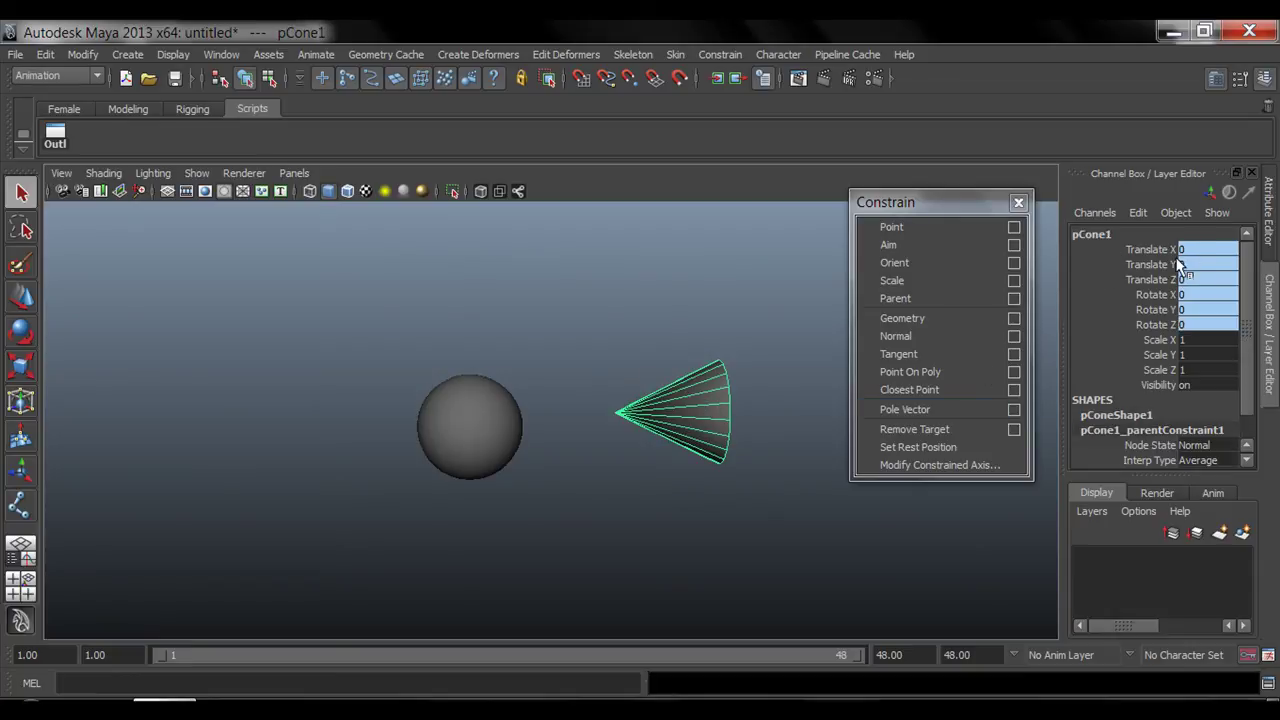
alt+middle_drag(638, 460, 580, 463)
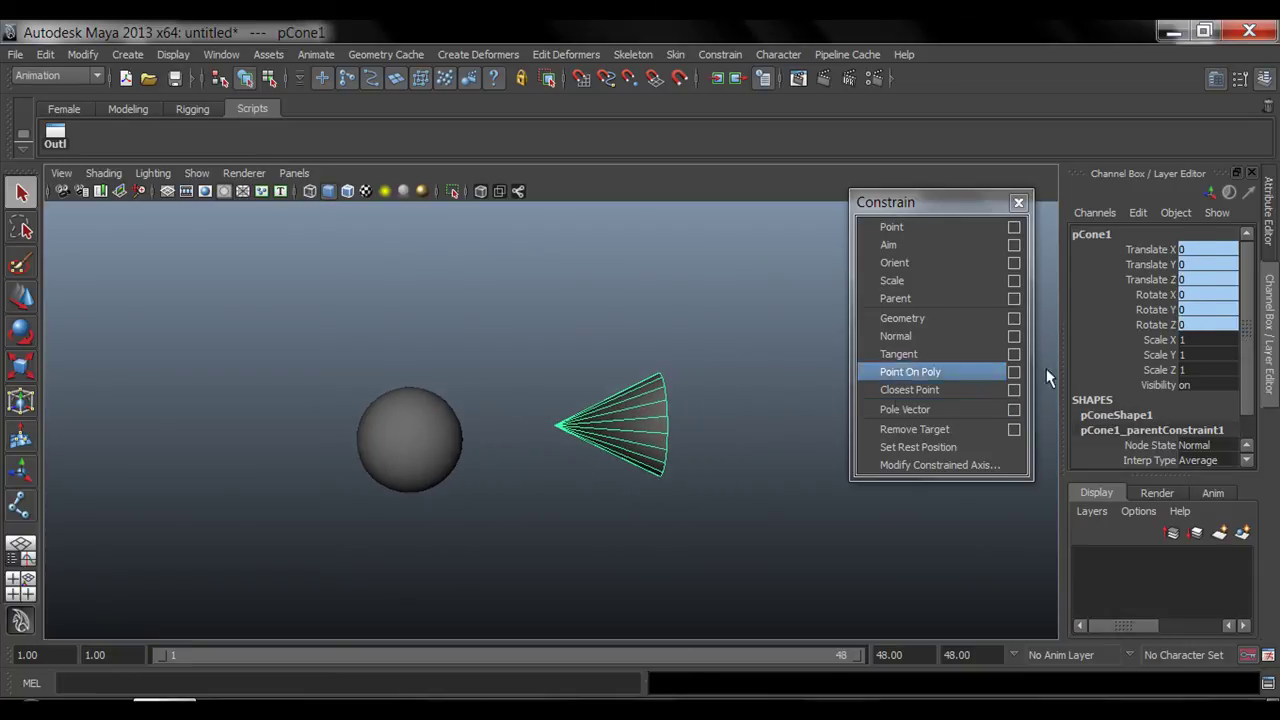
key(w)
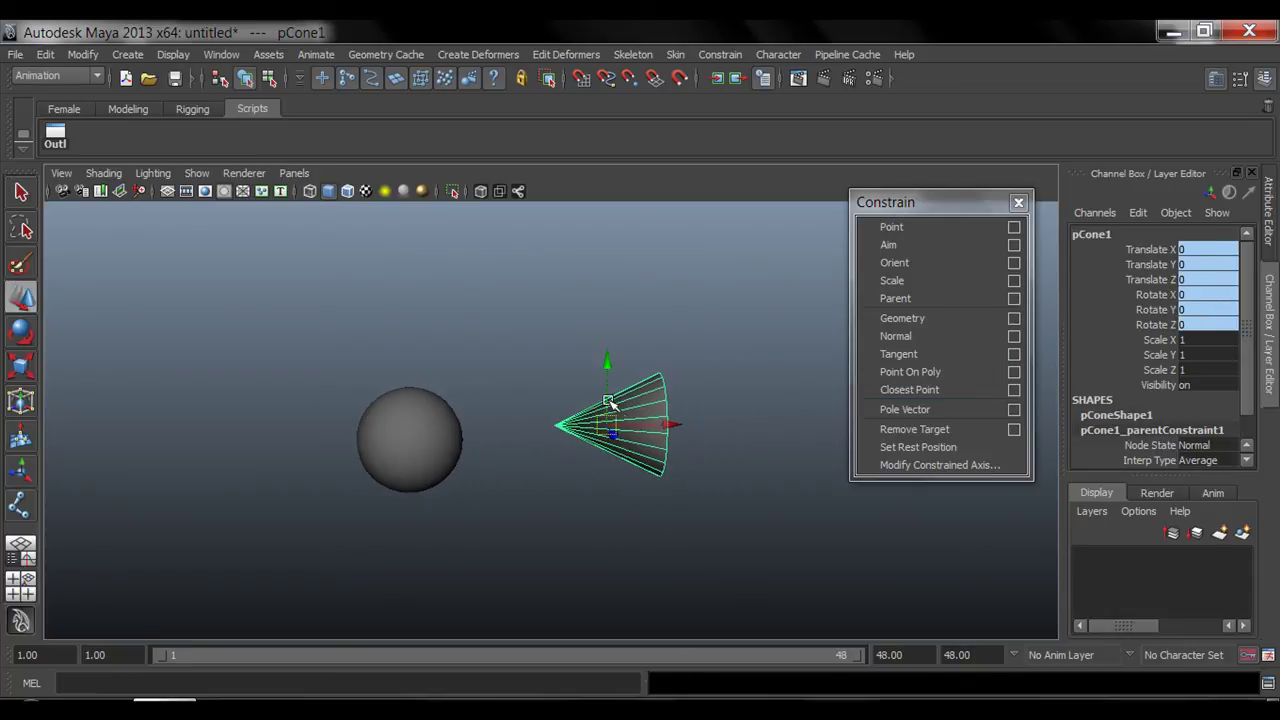
drag(608, 400, 628, 272)
alt+middle_drag(632, 287, 620, 332)
click(410, 483)
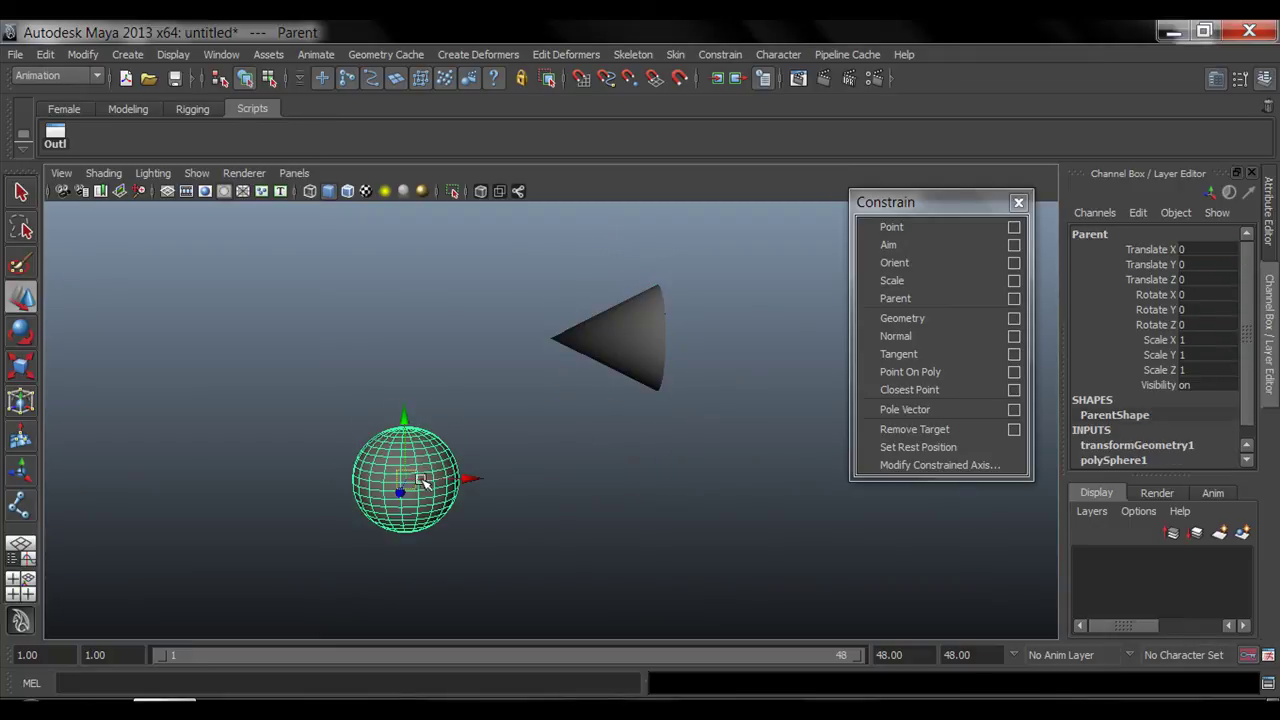
drag(437, 480, 432, 480)
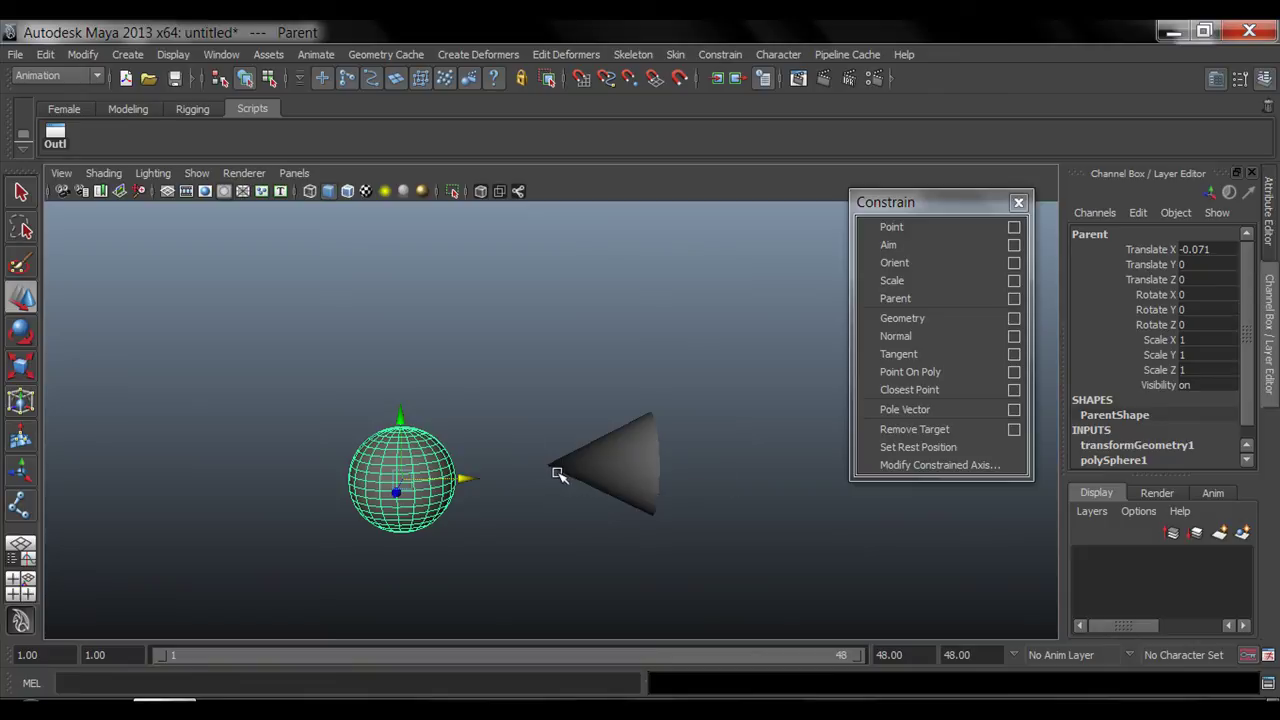
key(ctrl+z)
- Check the cone's constrained channels, rotate the cone until it points upward, and shift the sphere to about -0.2 in X
click(610, 462)
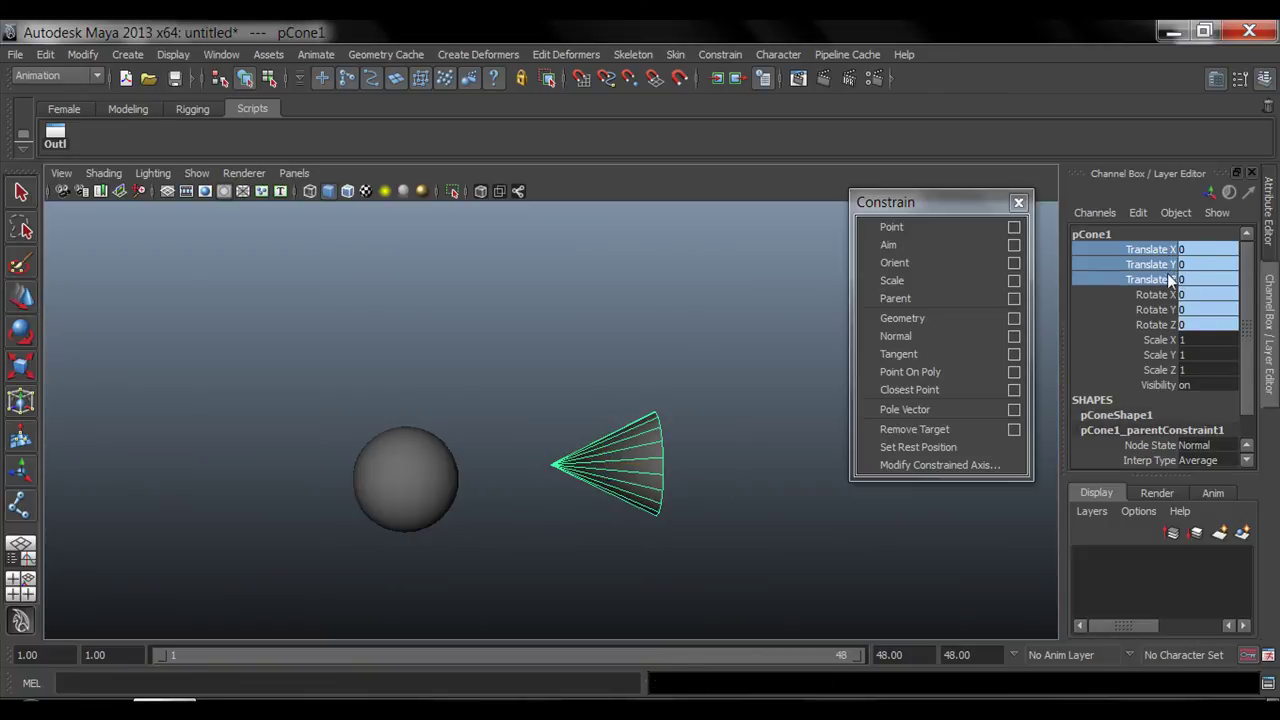
click(437, 483)
key(w)
click(605, 465)
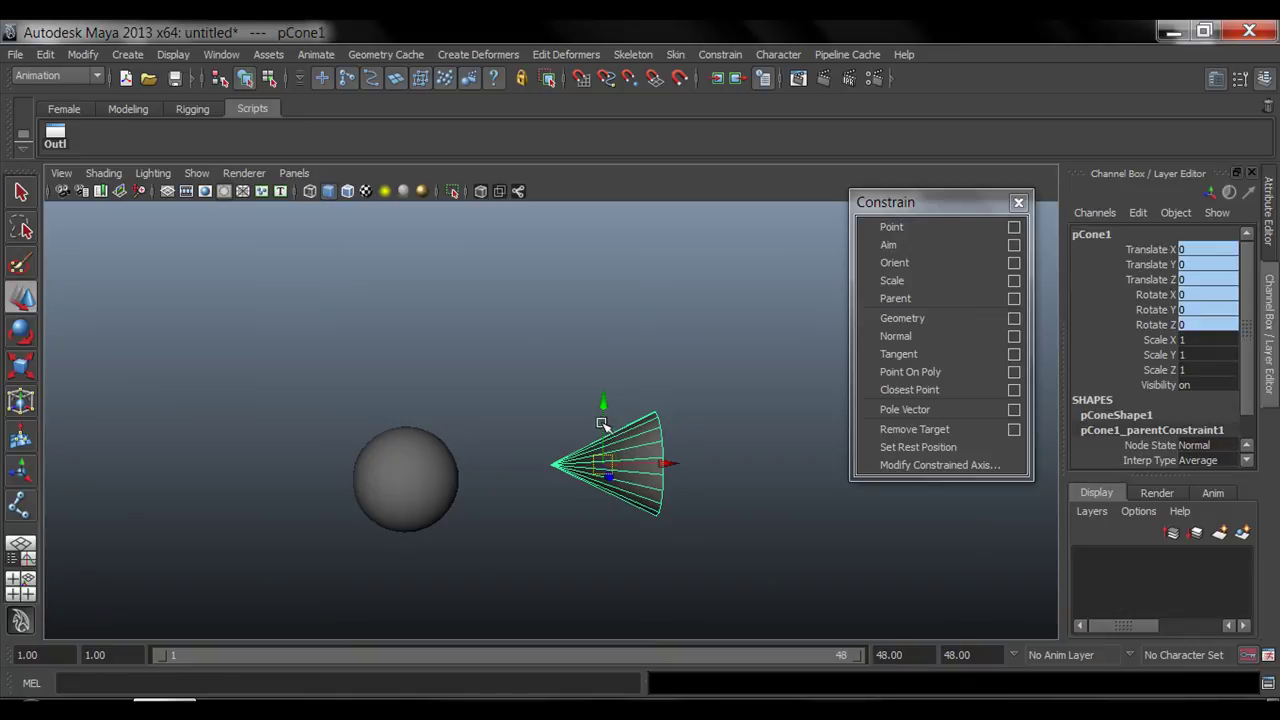
key(e)
drag(575, 390, 720, 420)
click(428, 472)
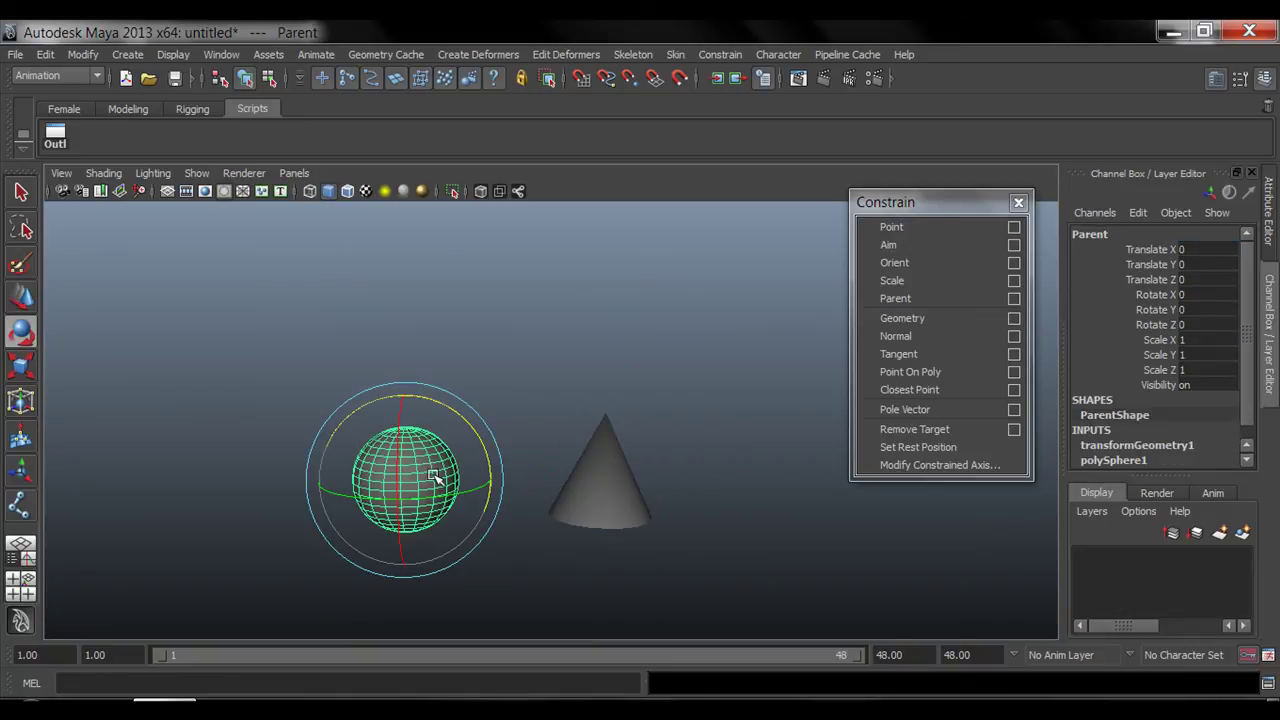
key(w)
drag(447, 478, 438, 478)
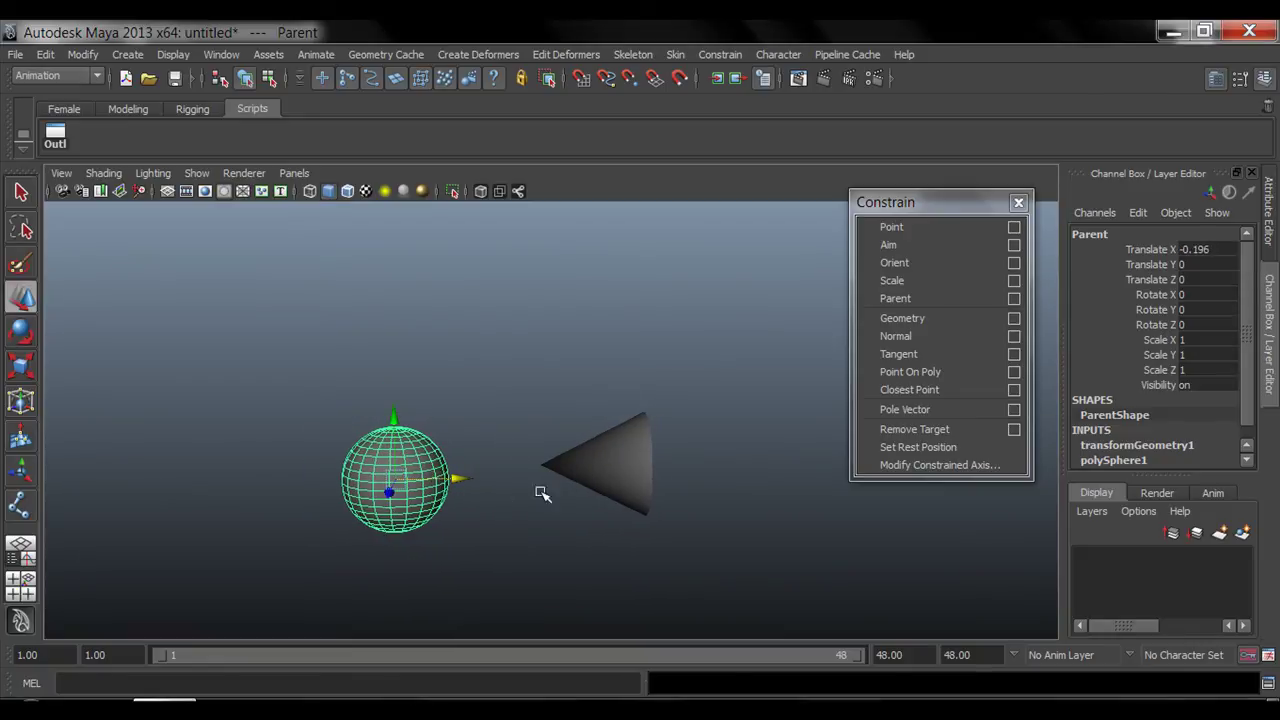
- Rotate the cone to about -14.5, 22.9, -96, raise it, and shift the sphere to about -0.14 in X and -0.01 in Z
click(634, 451)
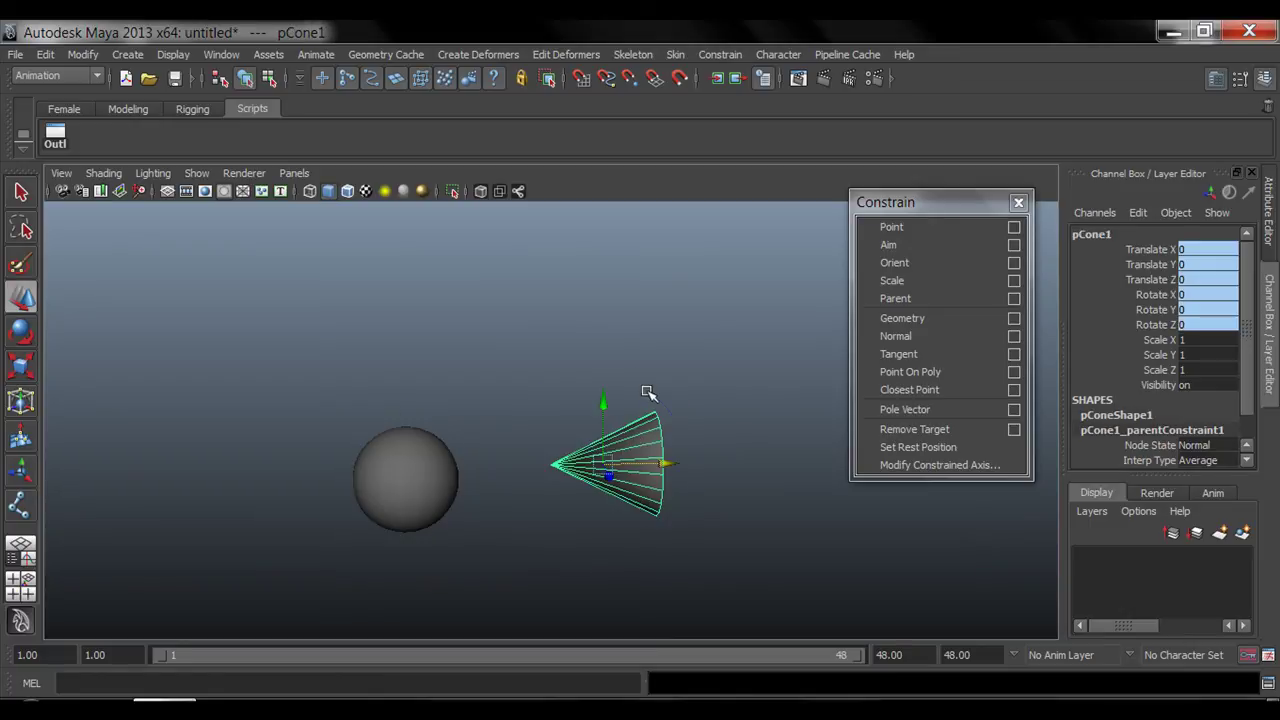
key(e)
drag(580, 391, 731, 432)
key(w)
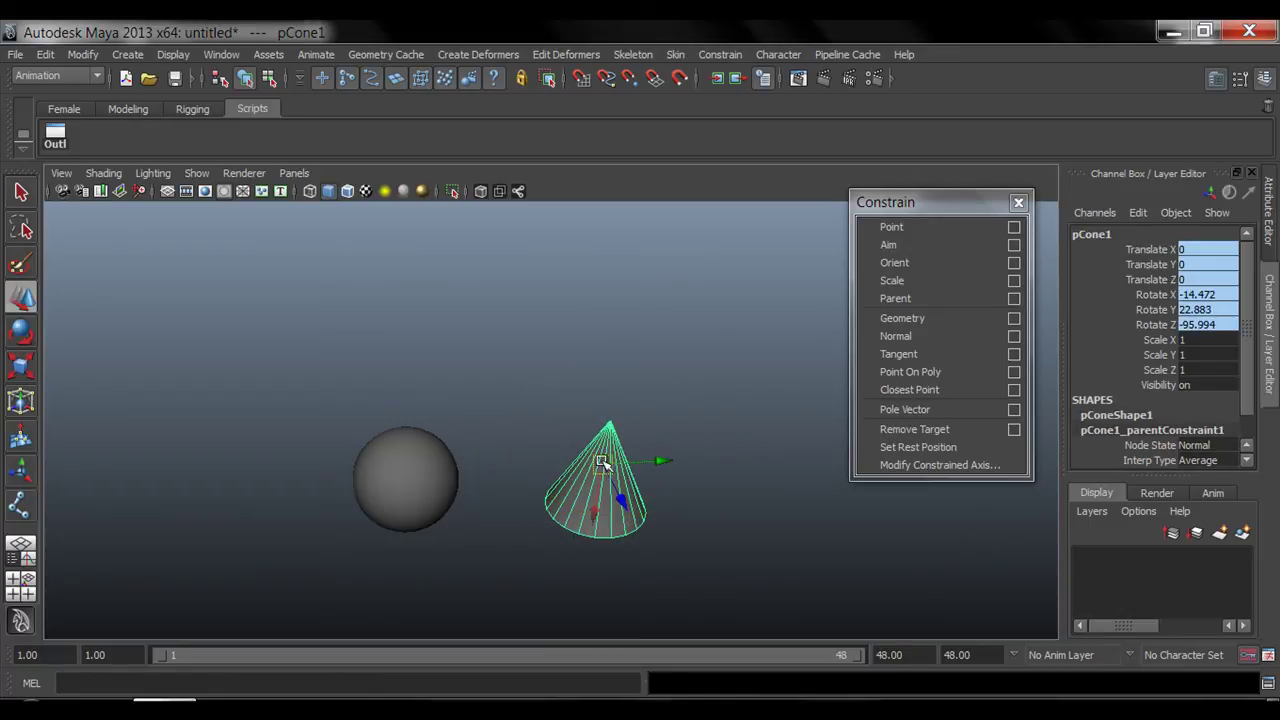
drag(604, 464, 675, 305)
click(420, 476)
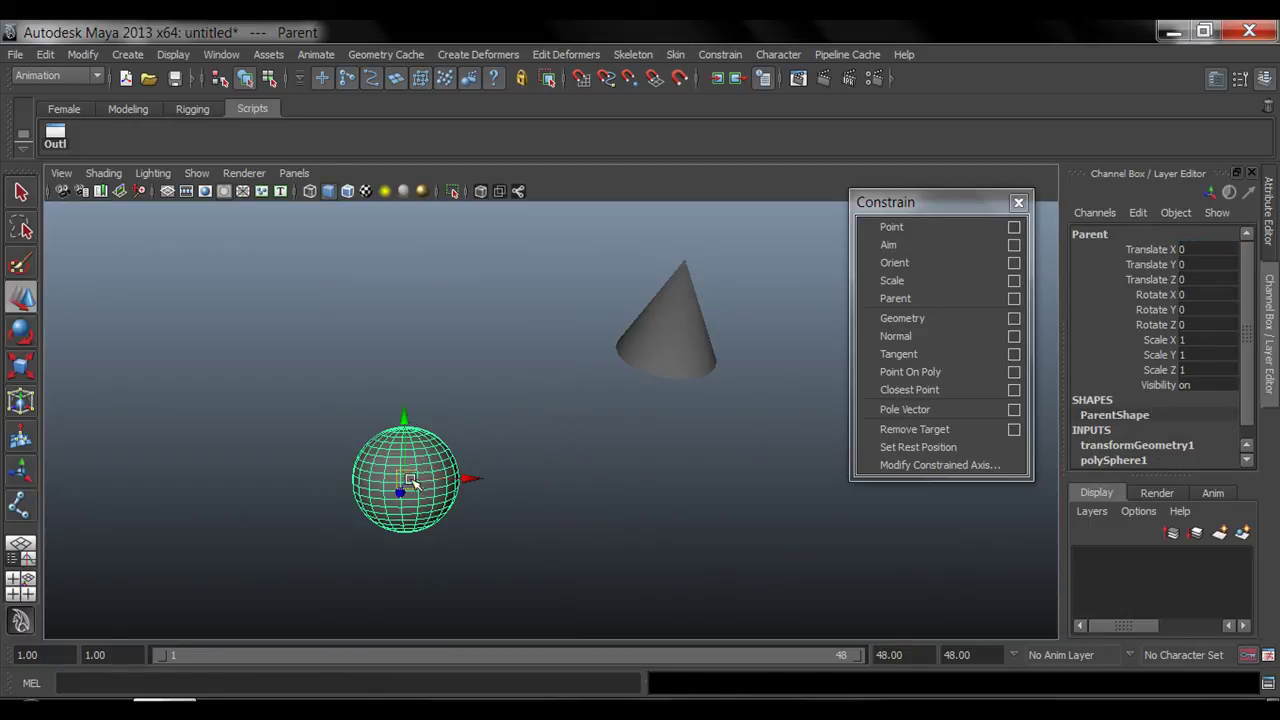
drag(412, 484, 404, 486)
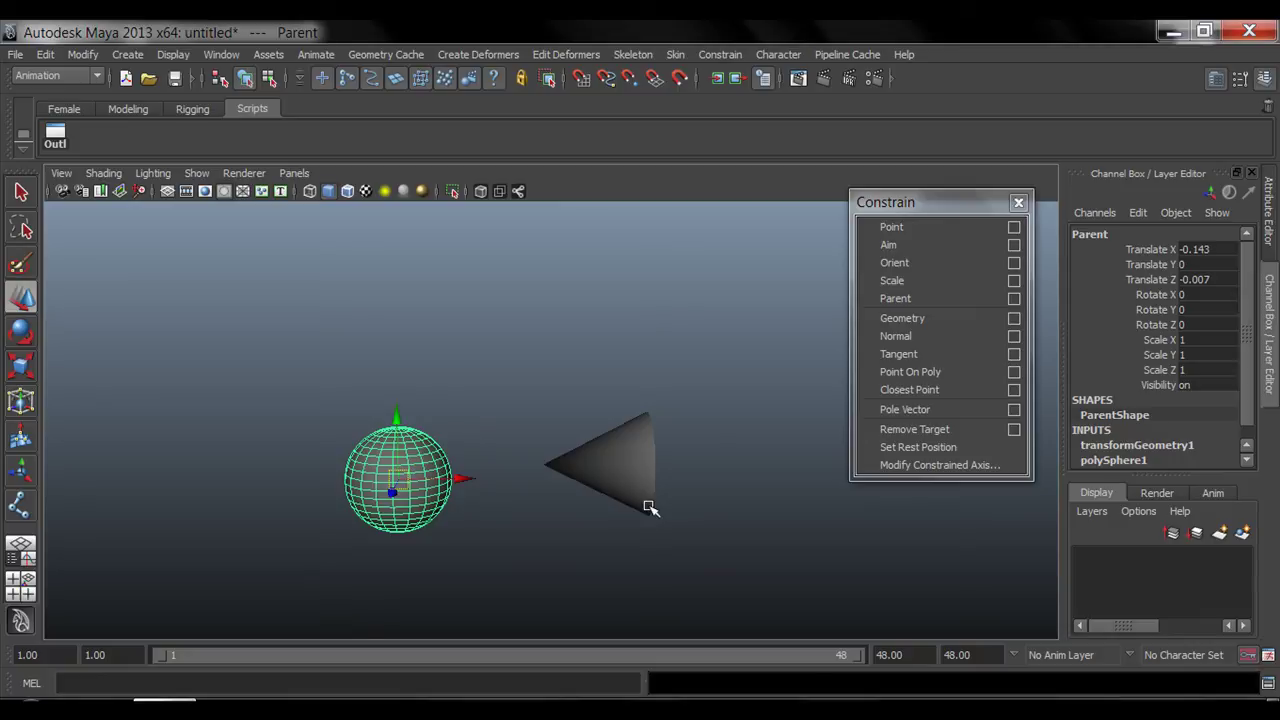
- Shift the Constrain window down slightly, raise the cone away from the sphere, and move the sphere to about -0.83, 0.02, -0.05
alt+right_drag(652, 489, 571, 505)
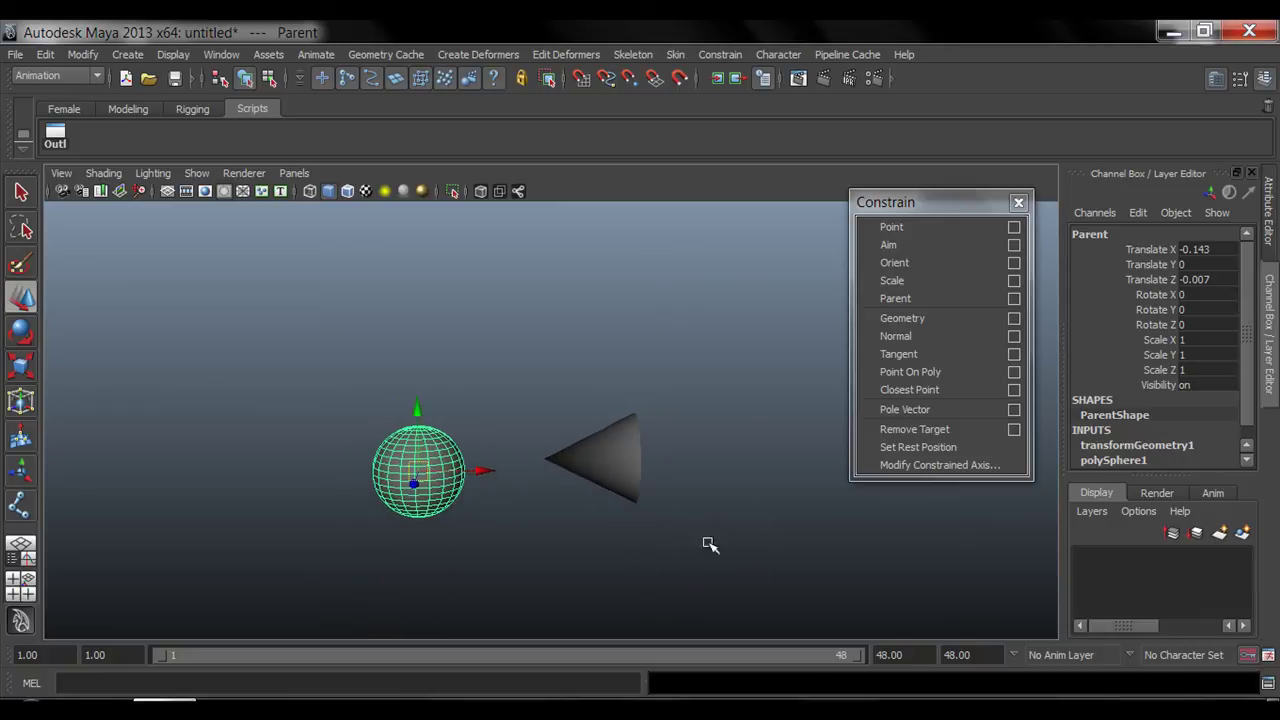
alt+right_drag(617, 573, 573, 569)
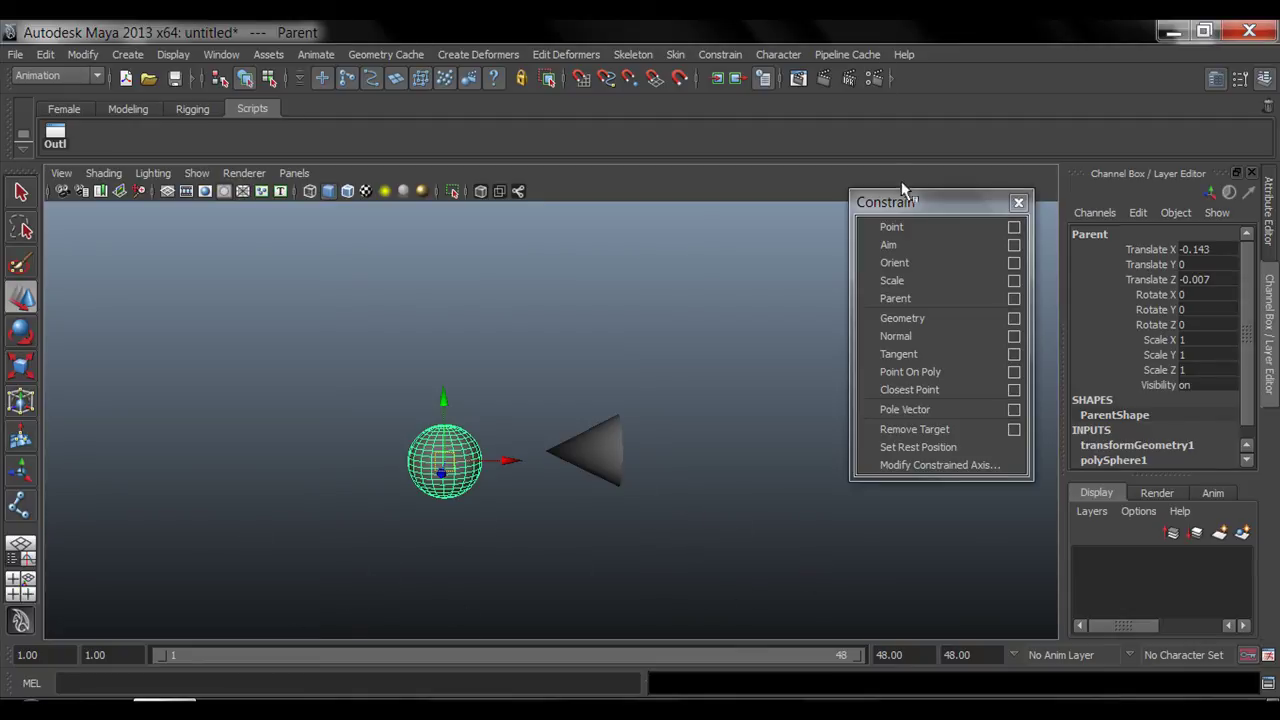
drag(902, 190, 898, 233)
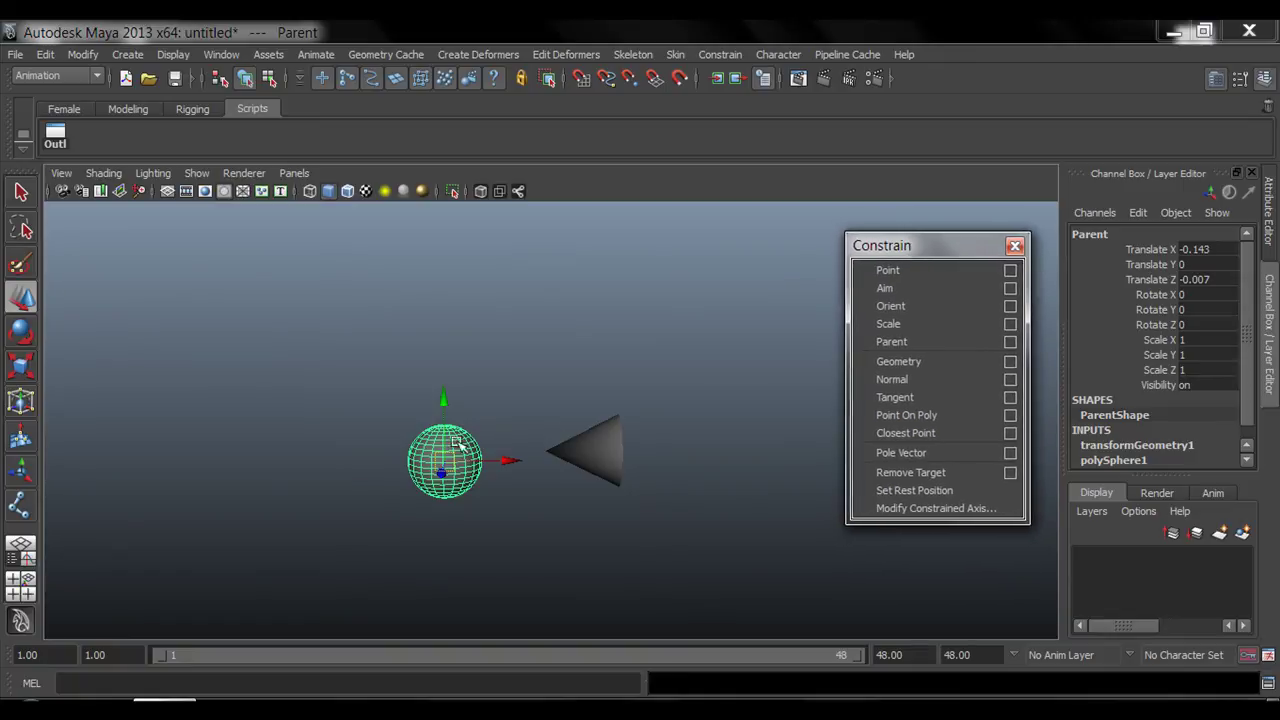
alt+right_drag(455, 443, 580, 449)
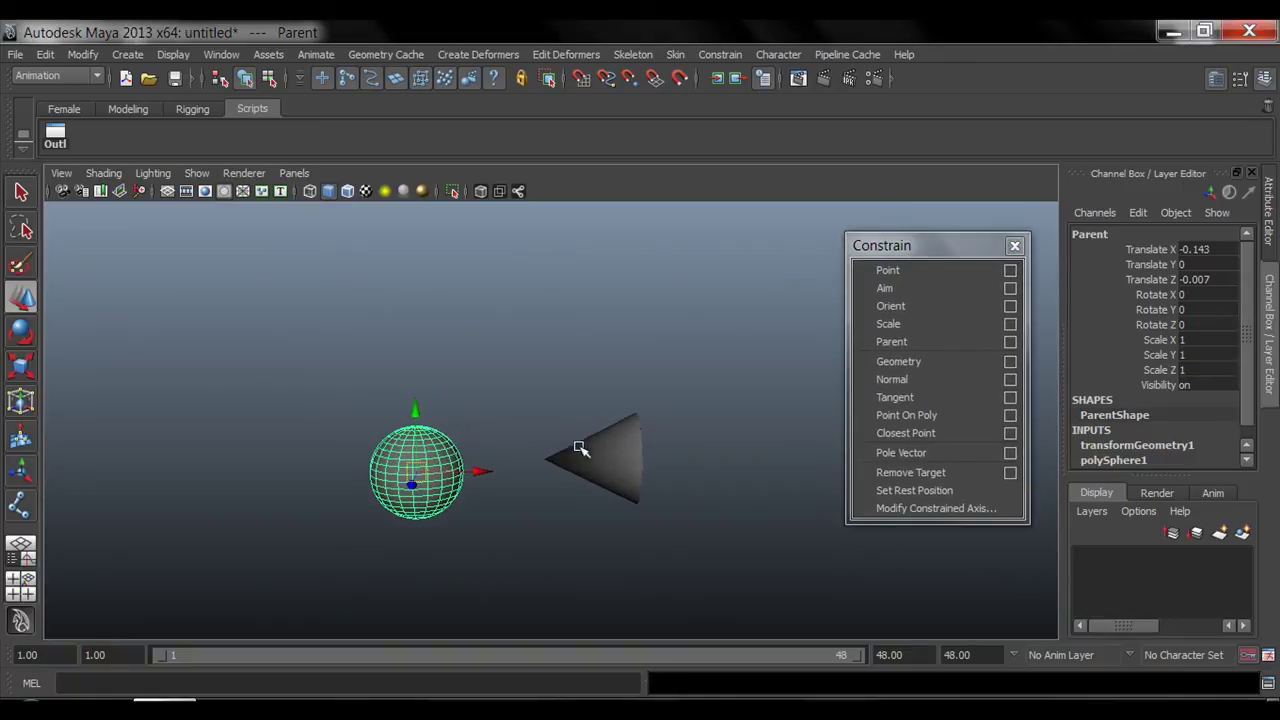
click(642, 459)
drag(598, 455, 668, 318)
click(425, 465)
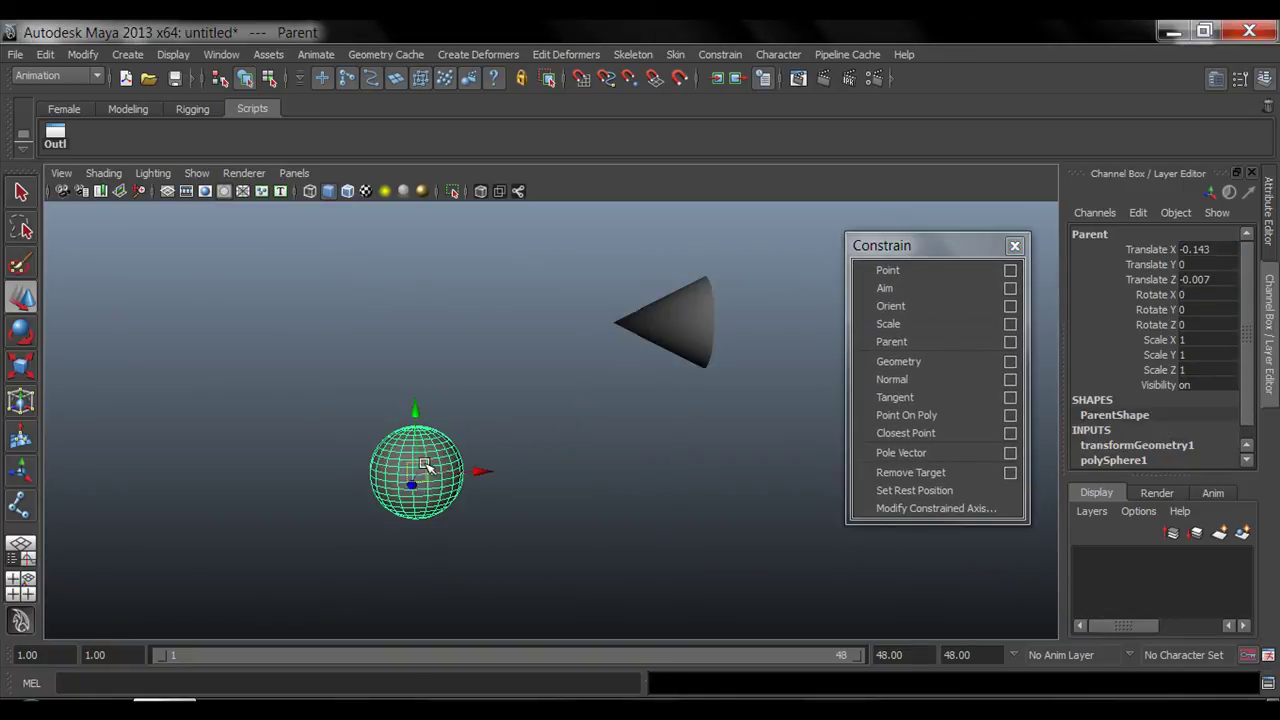
drag(425, 465, 391, 467)
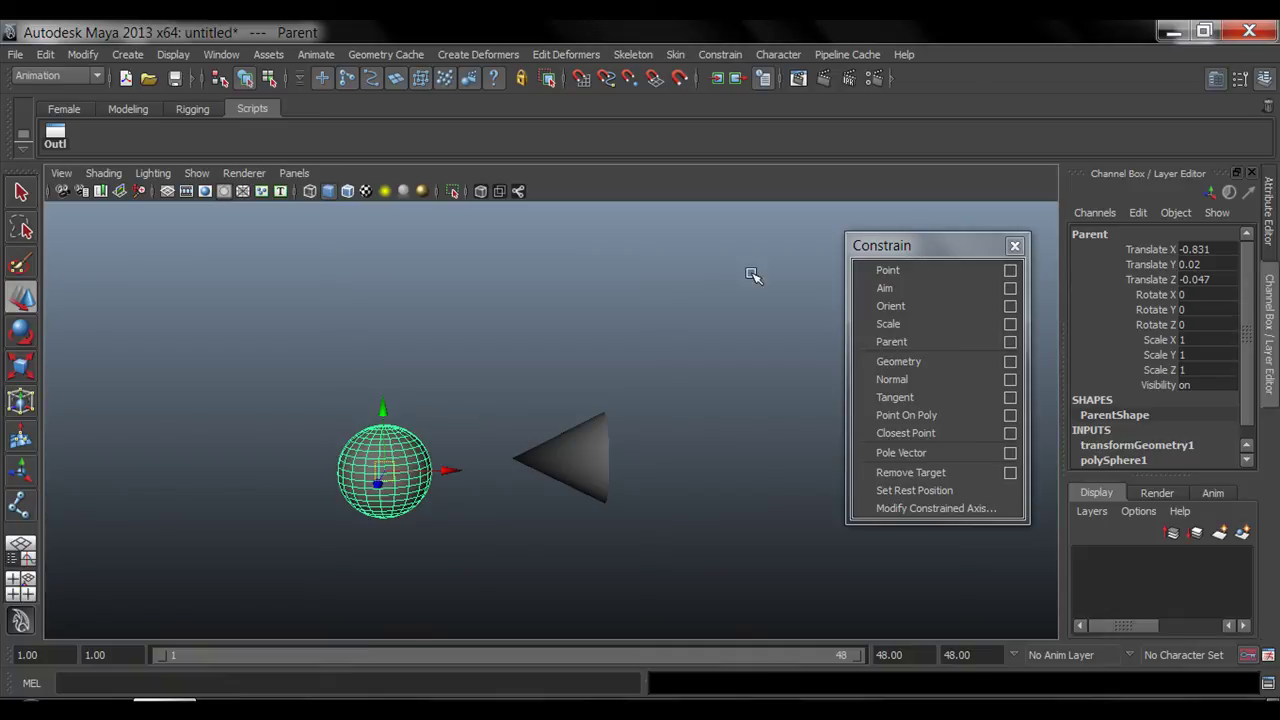
- Delete the sphere and the cone from the scene
click(278, 322)
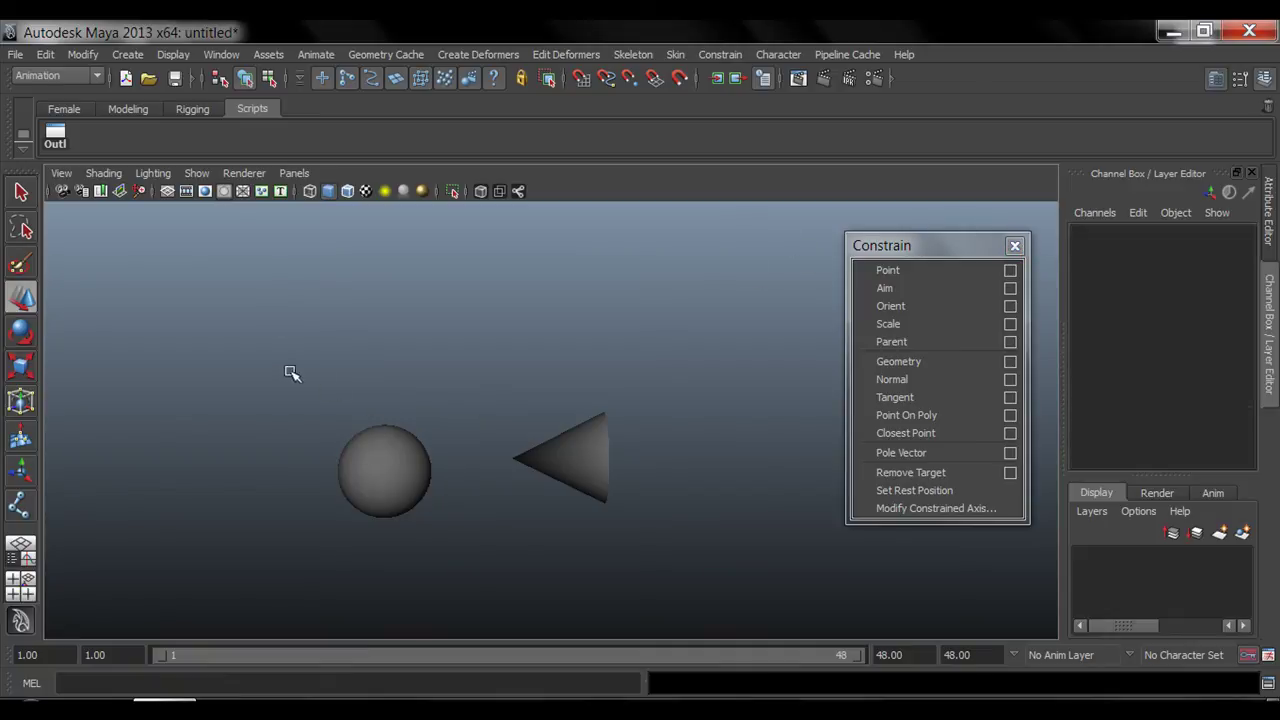
drag(289, 371, 624, 523)
key(Delete)
- Open the Constraints.ma scene from the Desktop folder
click(17, 55)
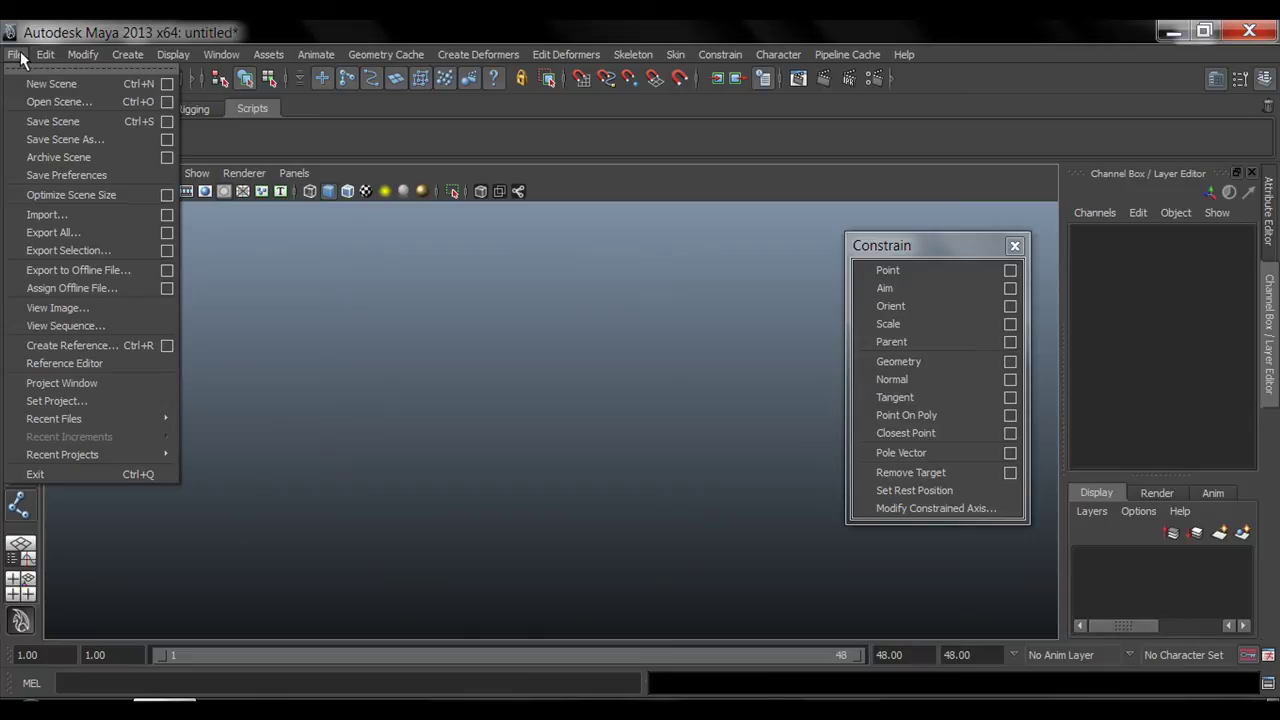
click(75, 101)
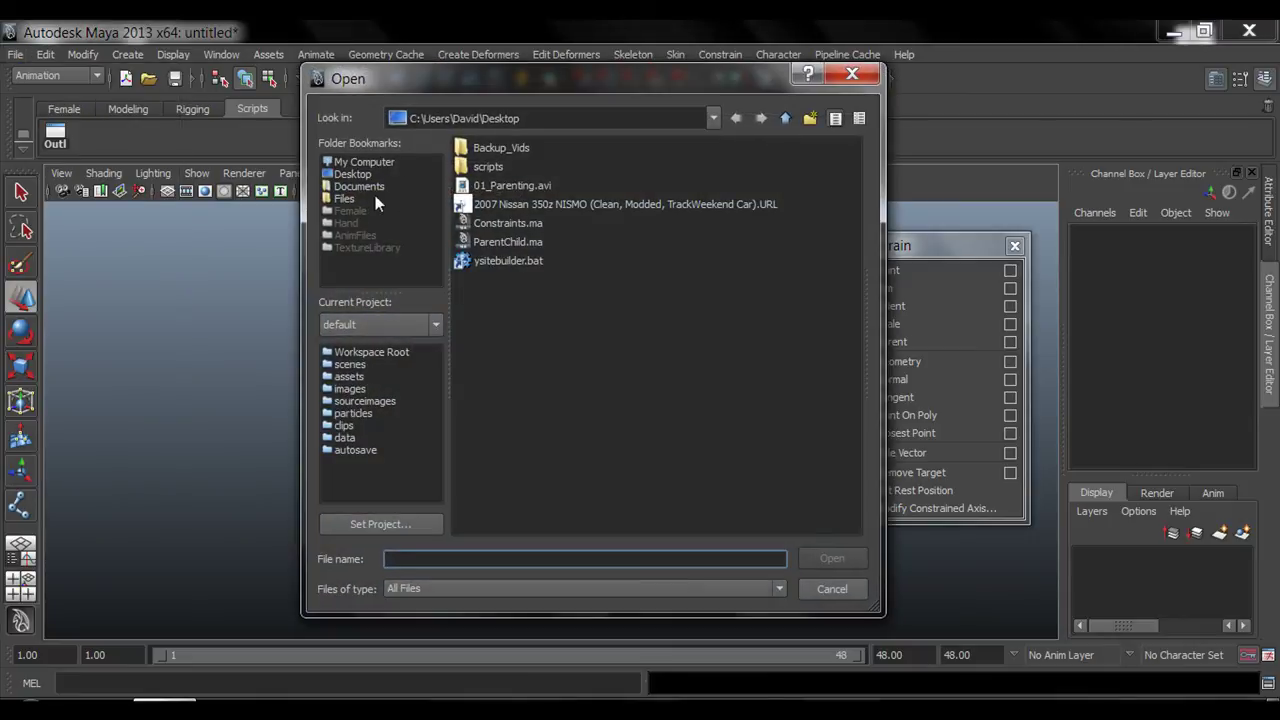
click(344, 199)
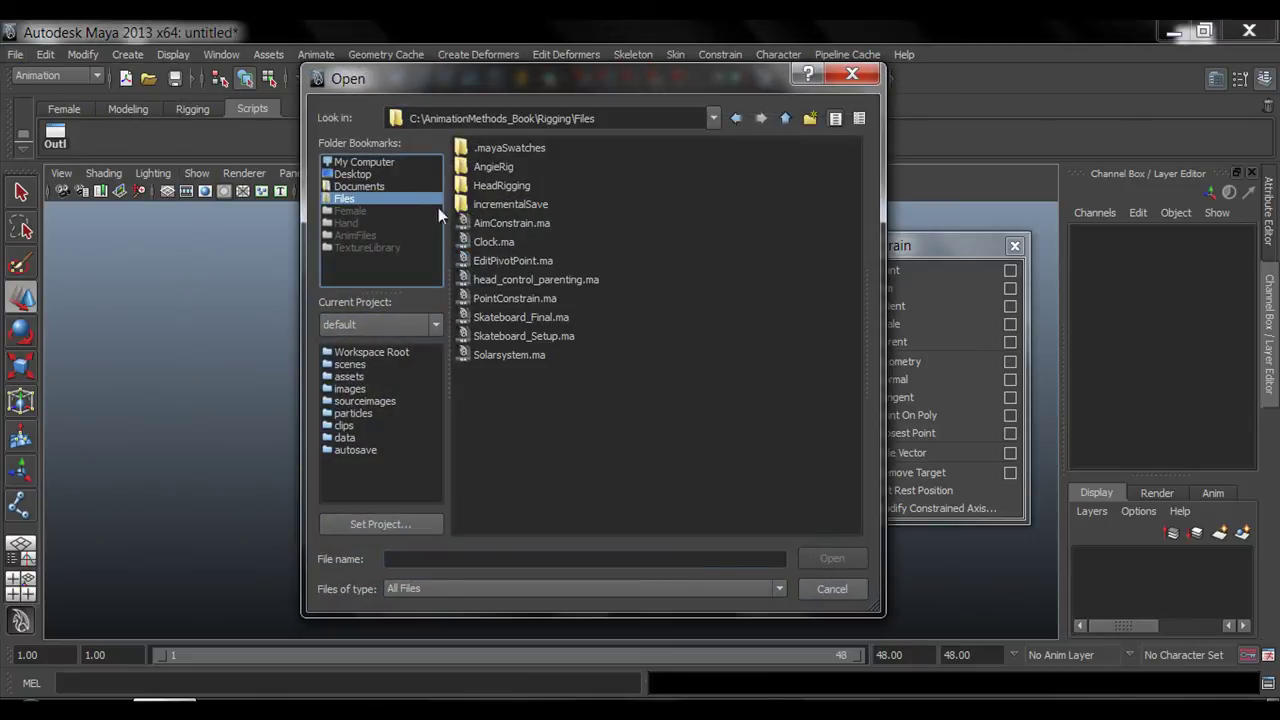
click(352, 174)
double_click(502, 222)
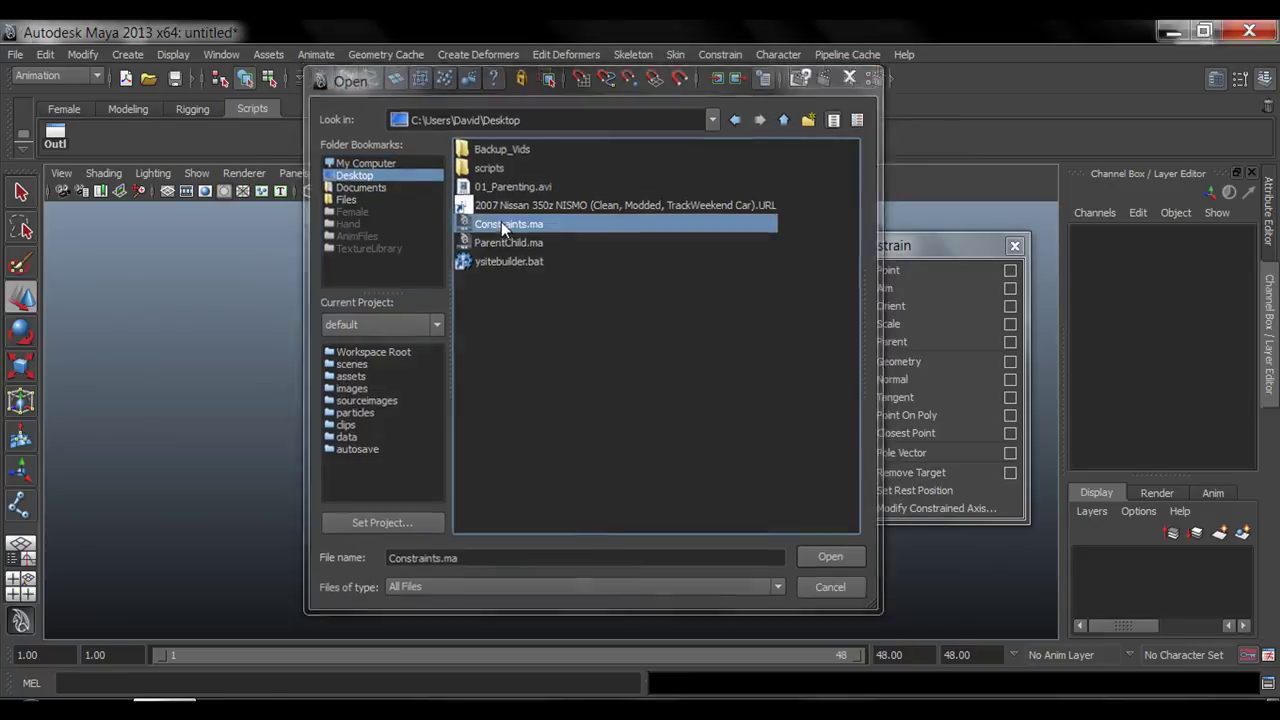
click(633, 367)
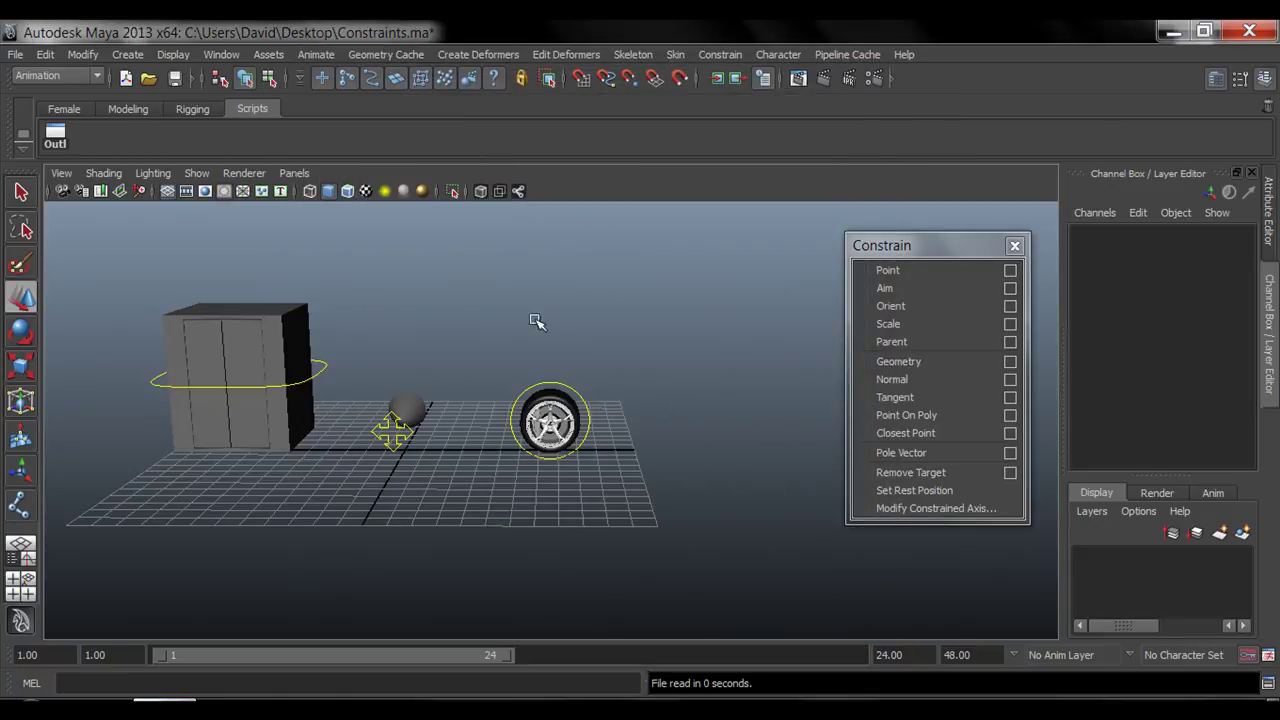
- Move the Constrain window clear of the tire, select the elevator_ctrl curve around the elevator, and frame it
alt+drag(530, 430, 575, 510)
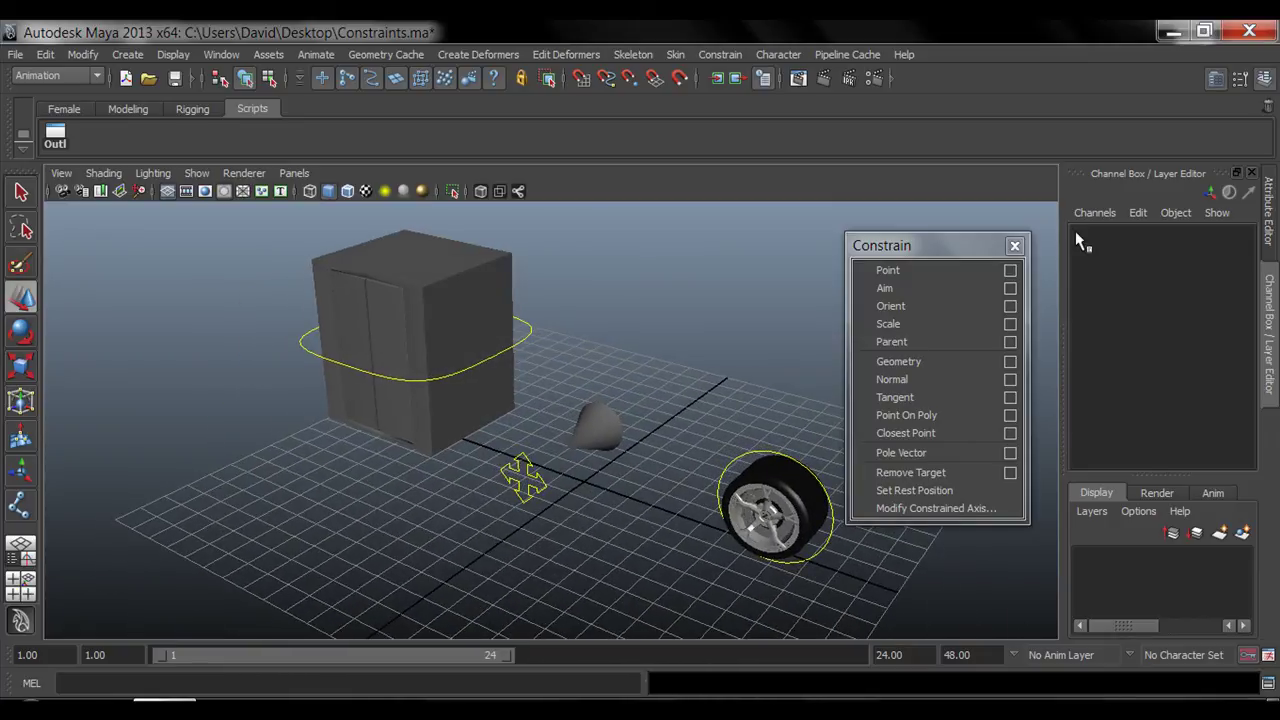
drag(950, 249, 984, 253)
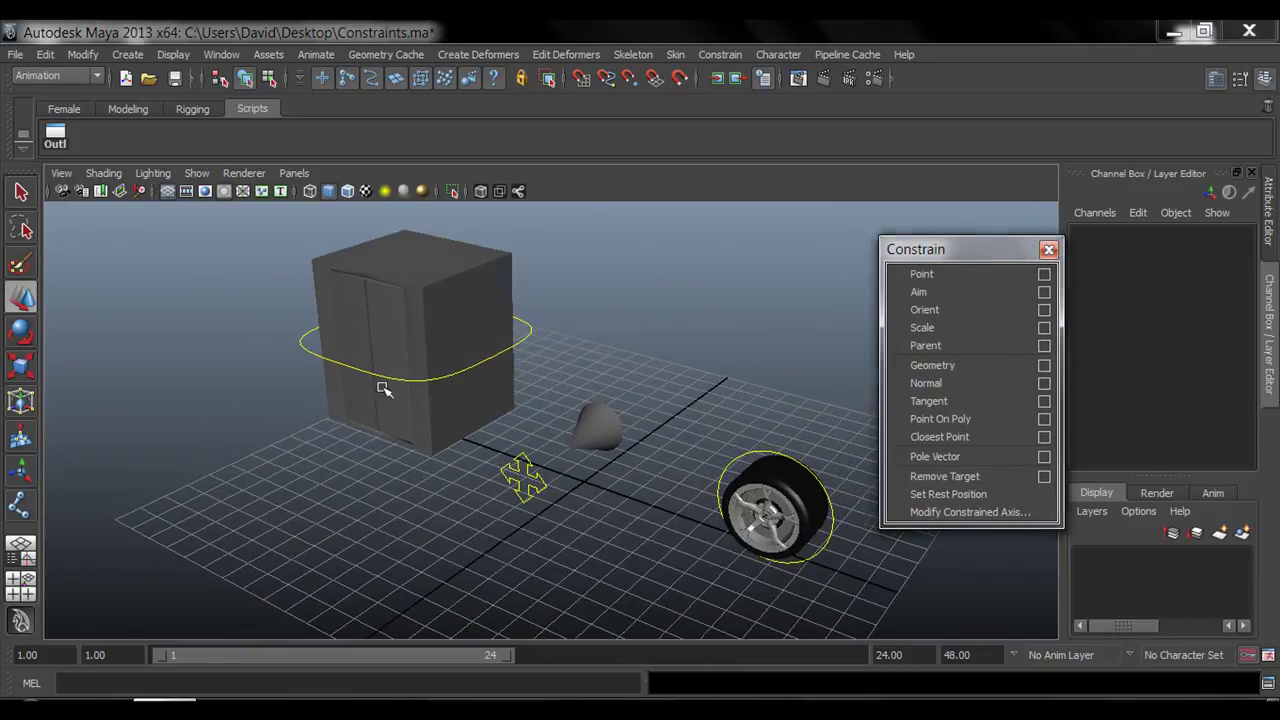
alt+drag(380, 389, 548, 397)
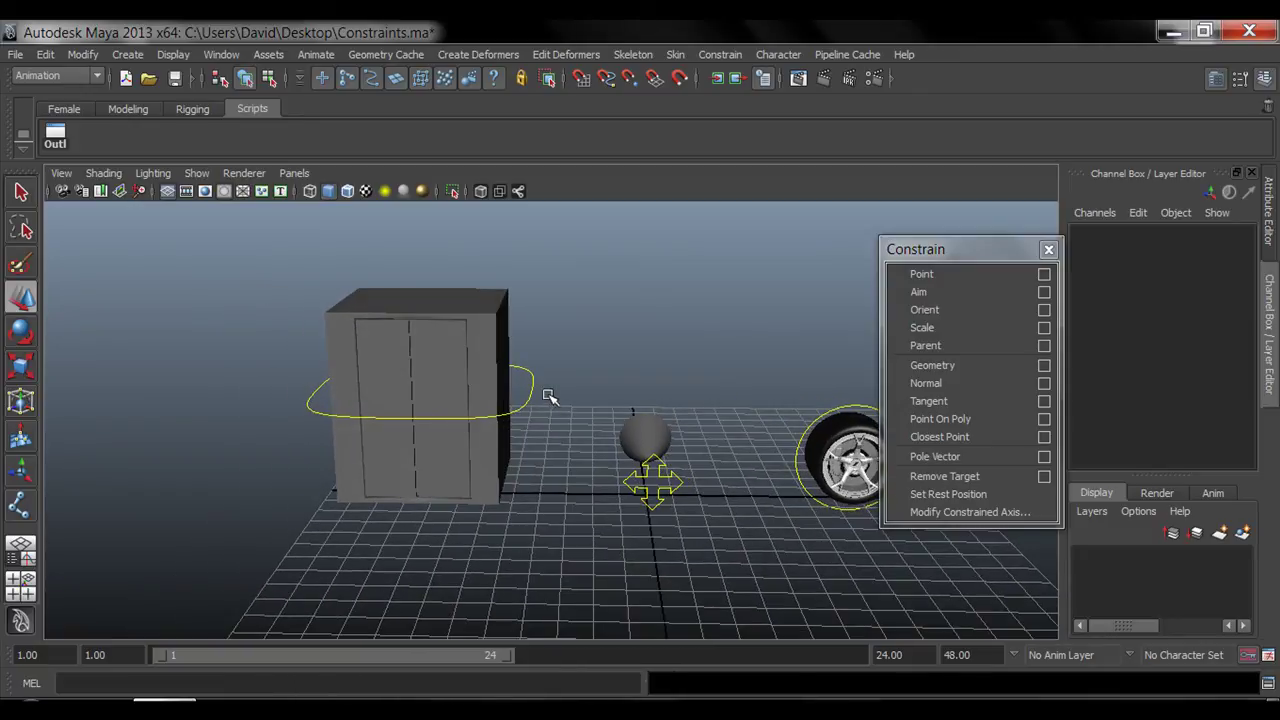
click(535, 385)
alt+drag(409, 477, 580, 467)
key(f)
scroll(666, 480, down, 3)
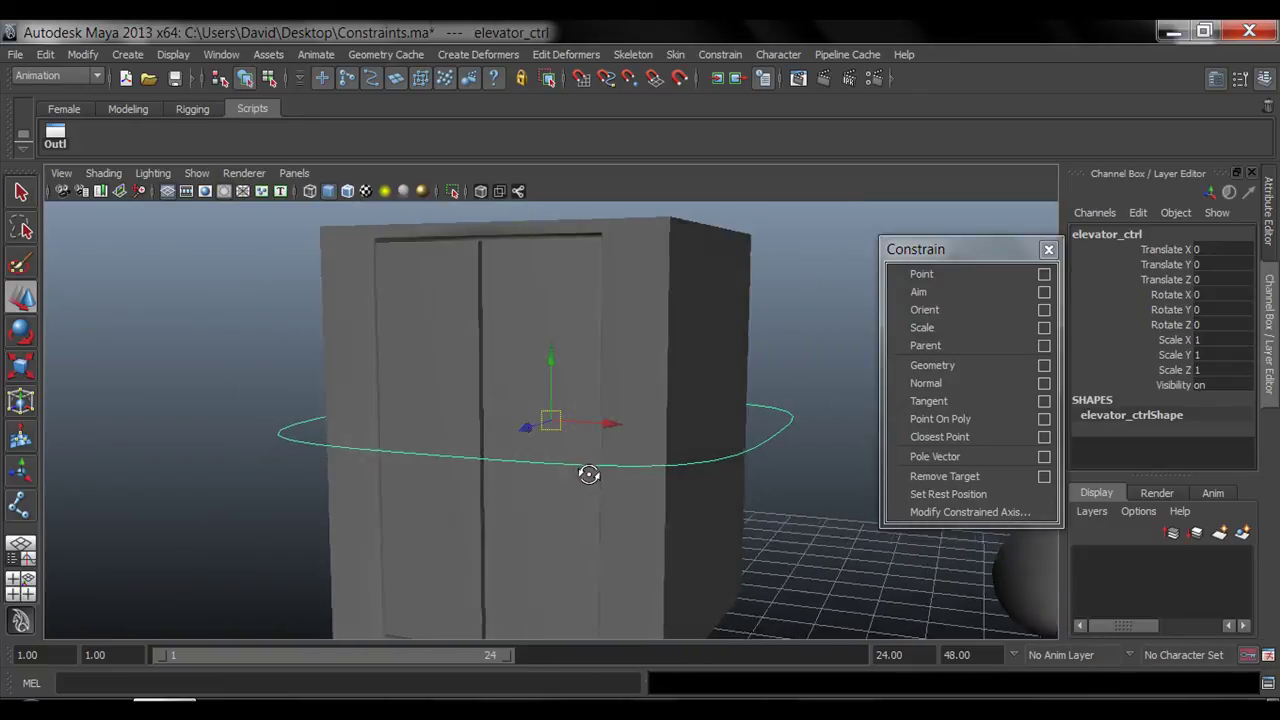
drag(784, 397, 792, 462)
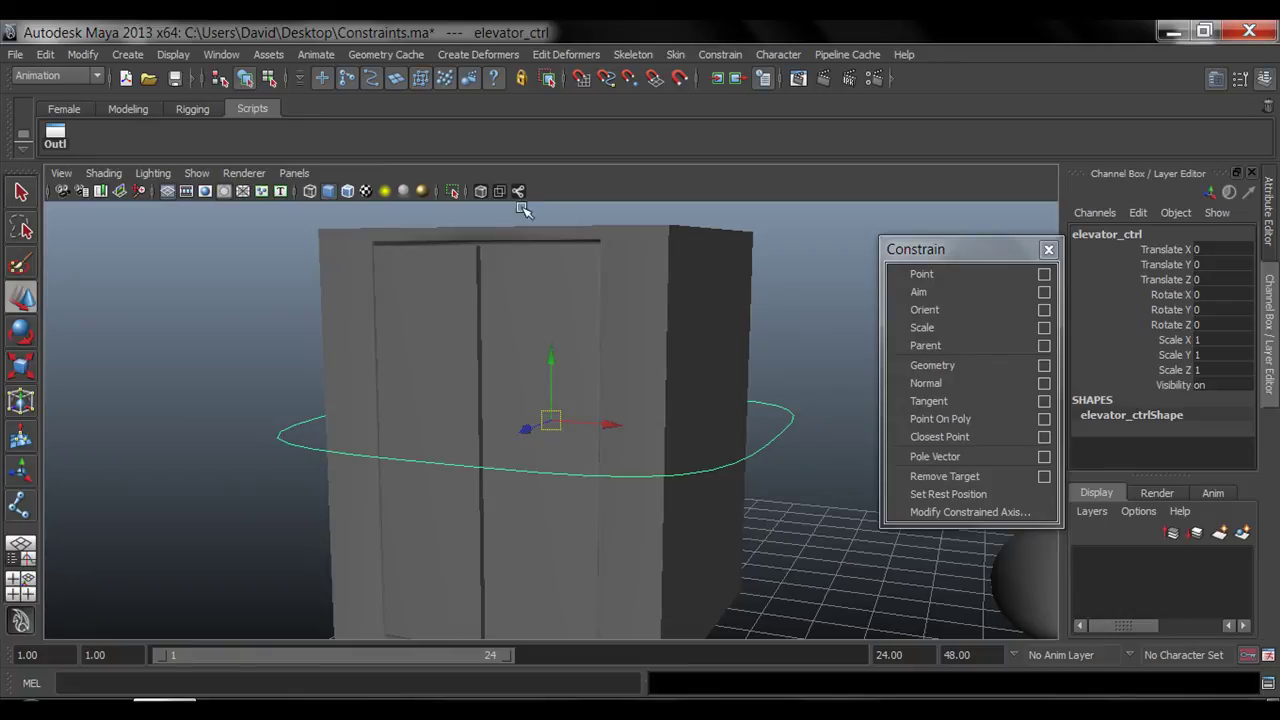
alt+drag(616, 452, 583, 485)
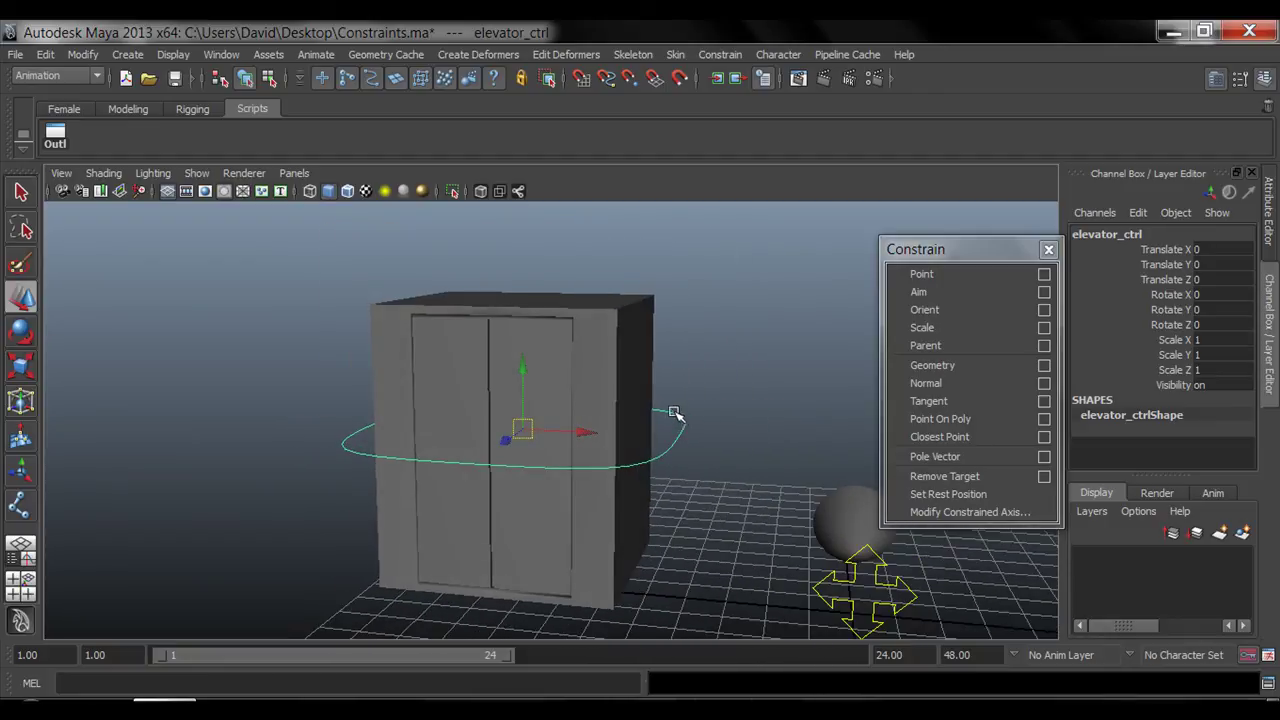
- Select the elevator mesh to inspect it, and reselect the elevator_ctrl curve around it
shift+click(646, 358)
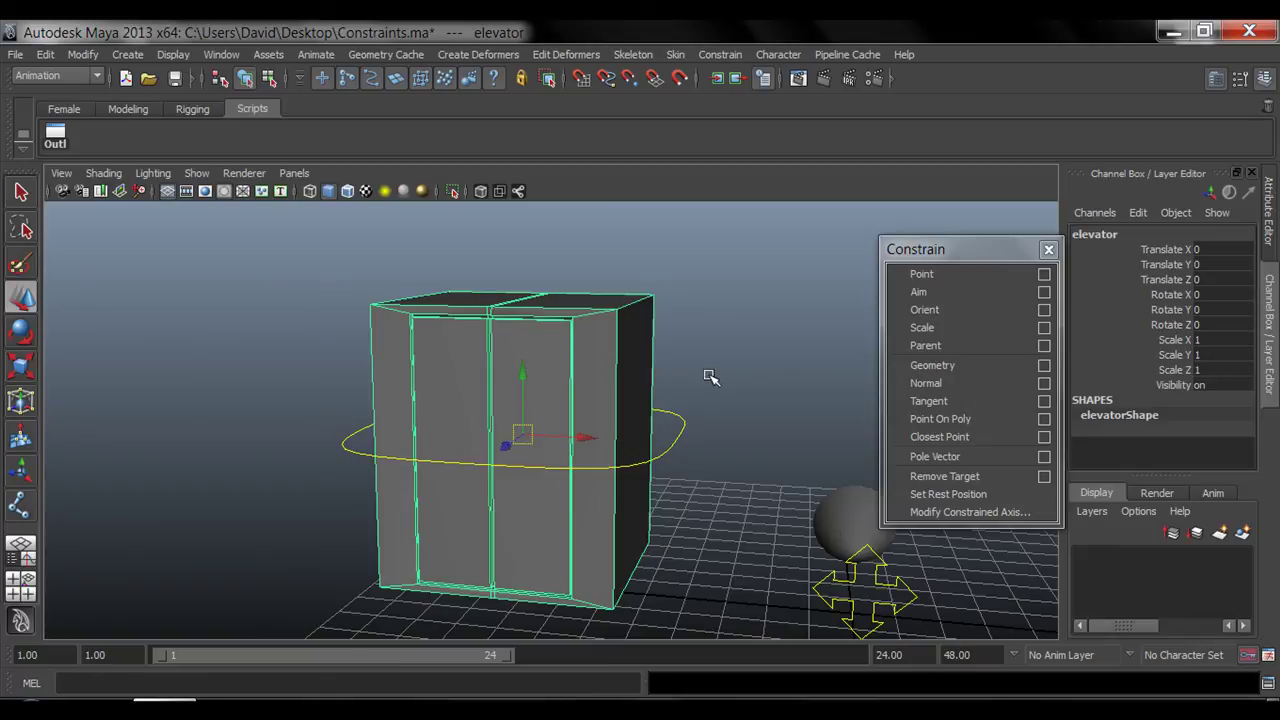
alt+drag(705, 372, 556, 383)
scroll(570, 368, up, 3)
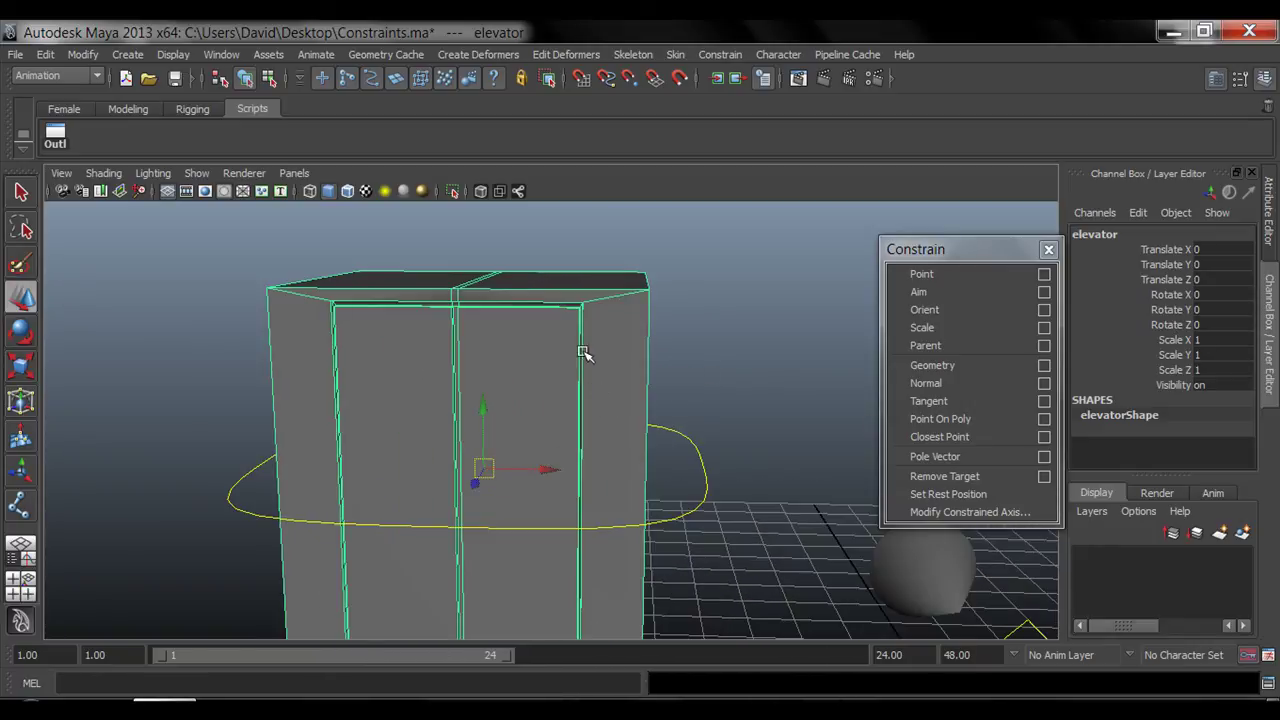
alt+drag(660, 446, 686, 476)
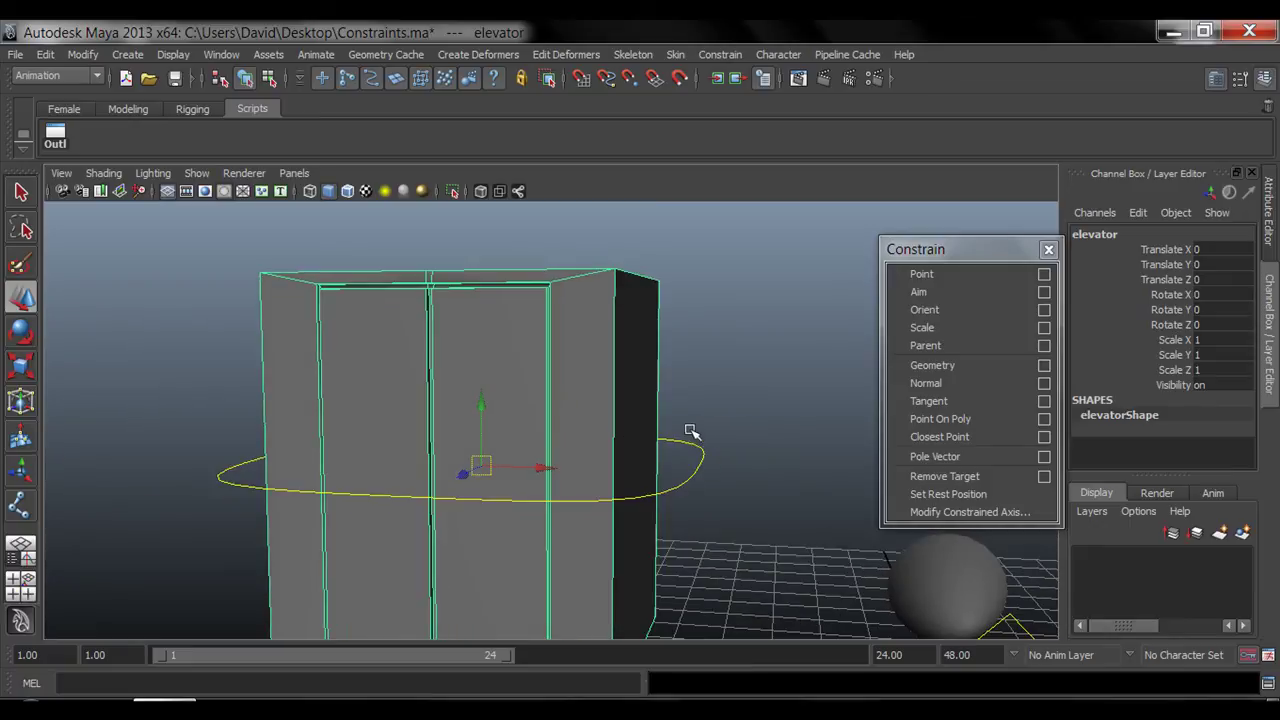
click(702, 470)
alt+drag(690, 532, 738, 528)
alt+right_drag(738, 528, 617, 529)
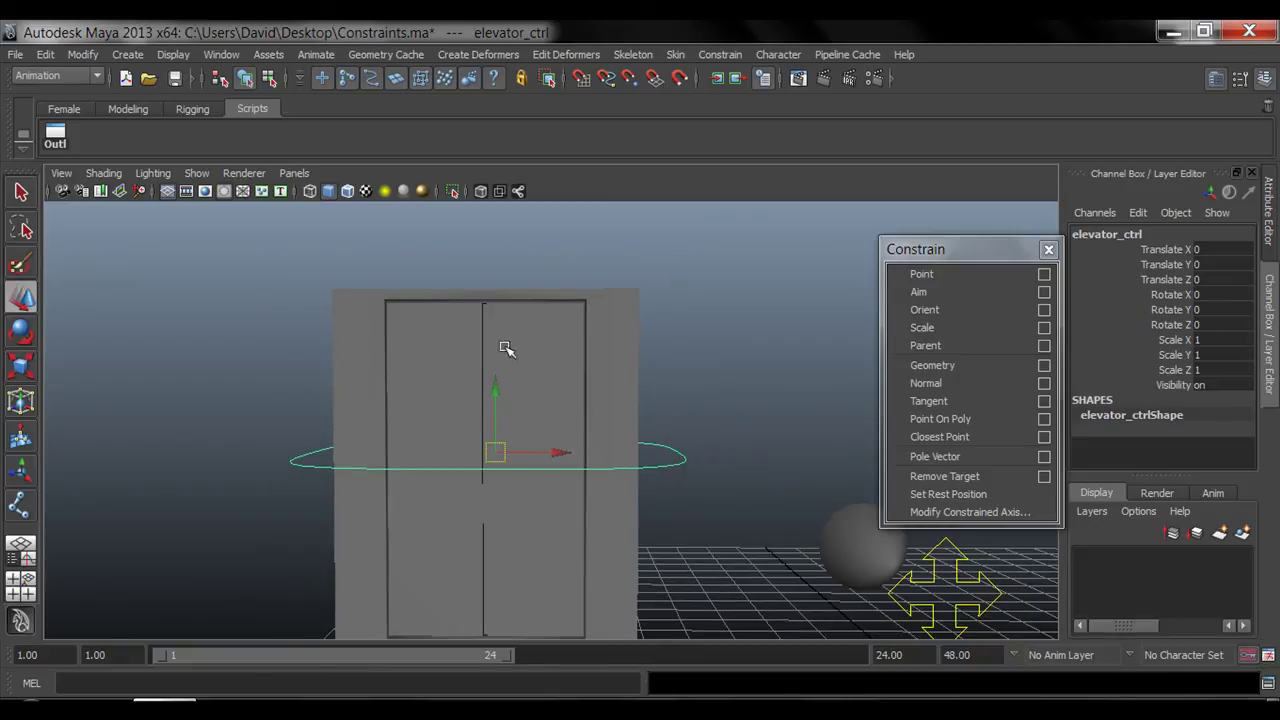
- Select the elevator mesh beside its control curve and highlight its rotate and translate channels for review
shift+click(531, 412)
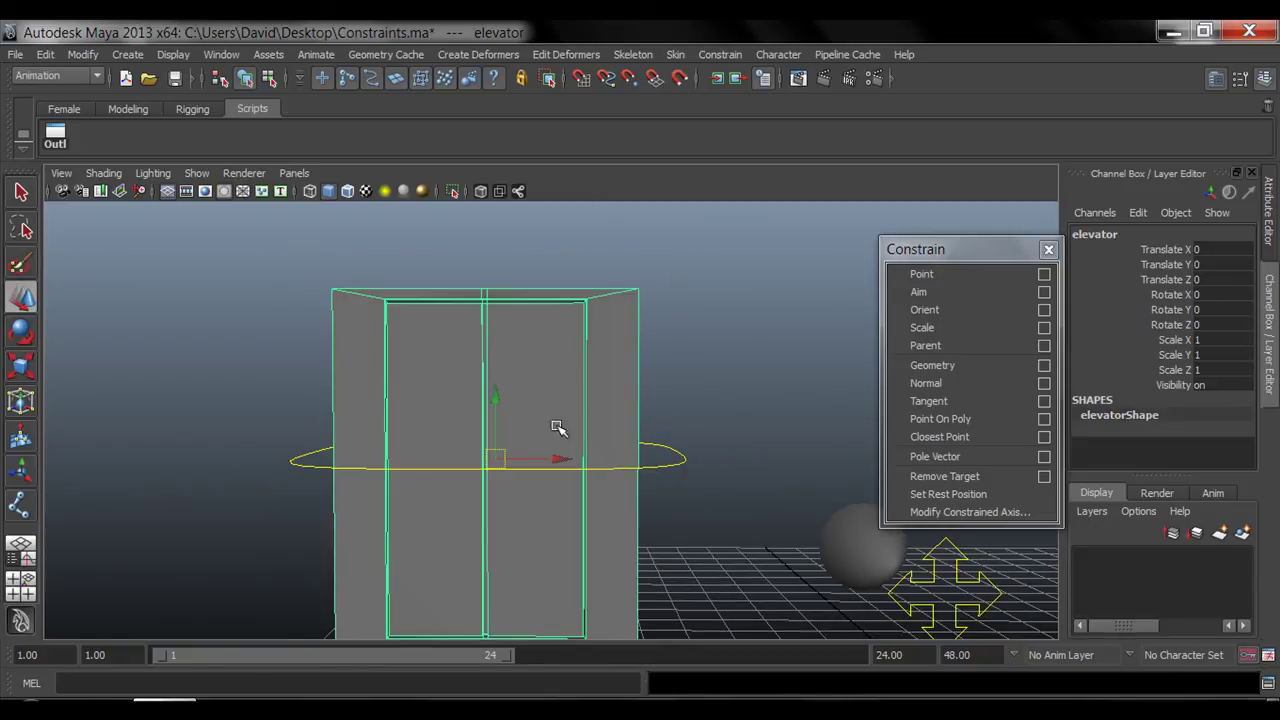
alt+right_drag(641, 463, 543, 521)
click(690, 322)
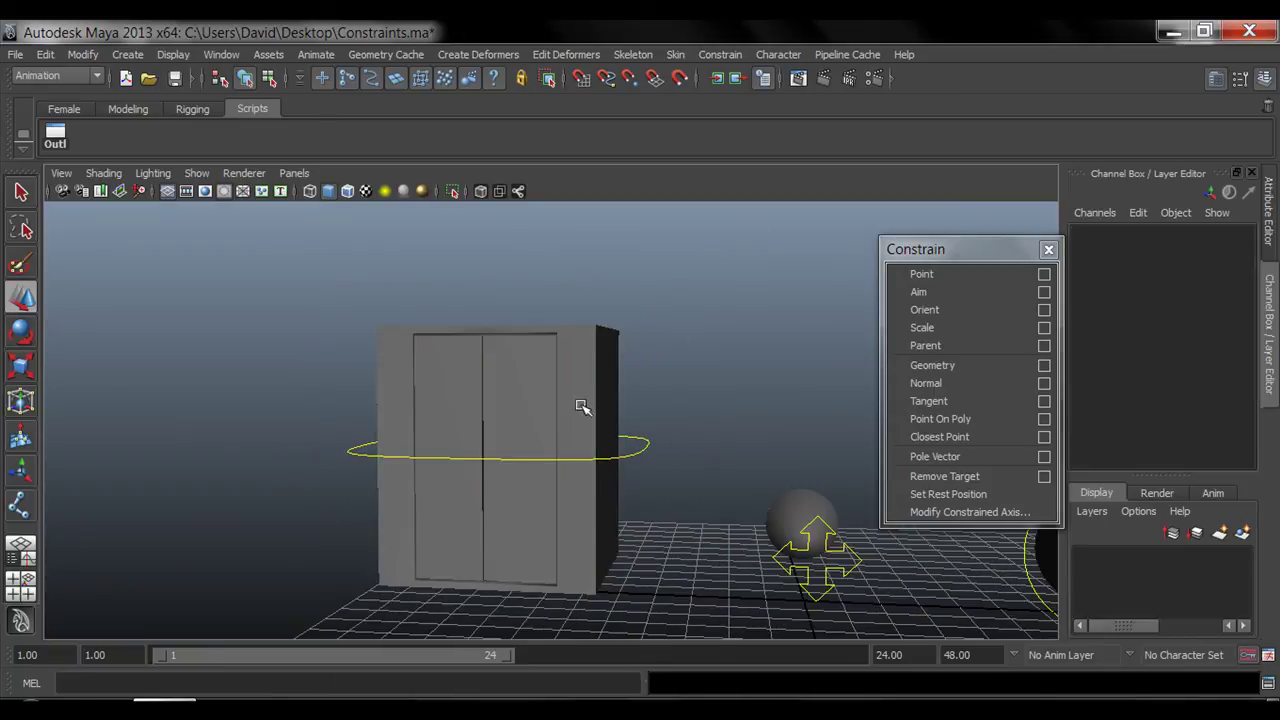
click(584, 401)
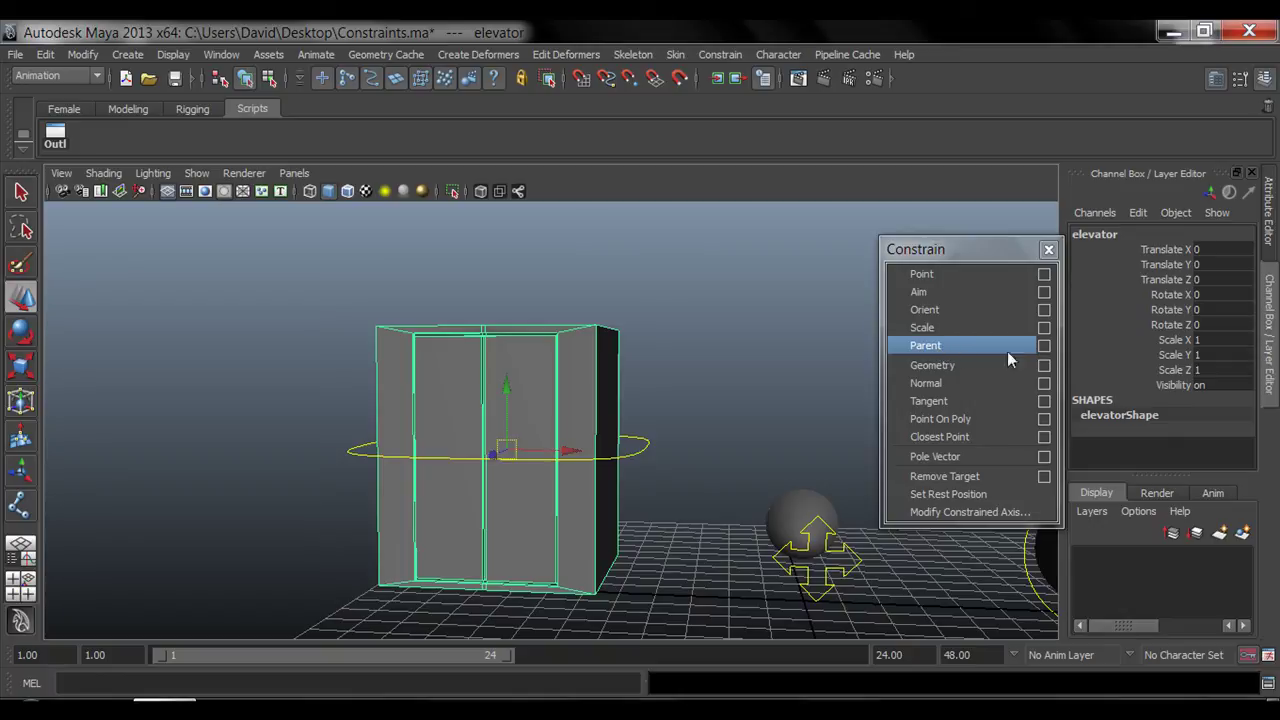
drag(1165, 250, 1176, 328)
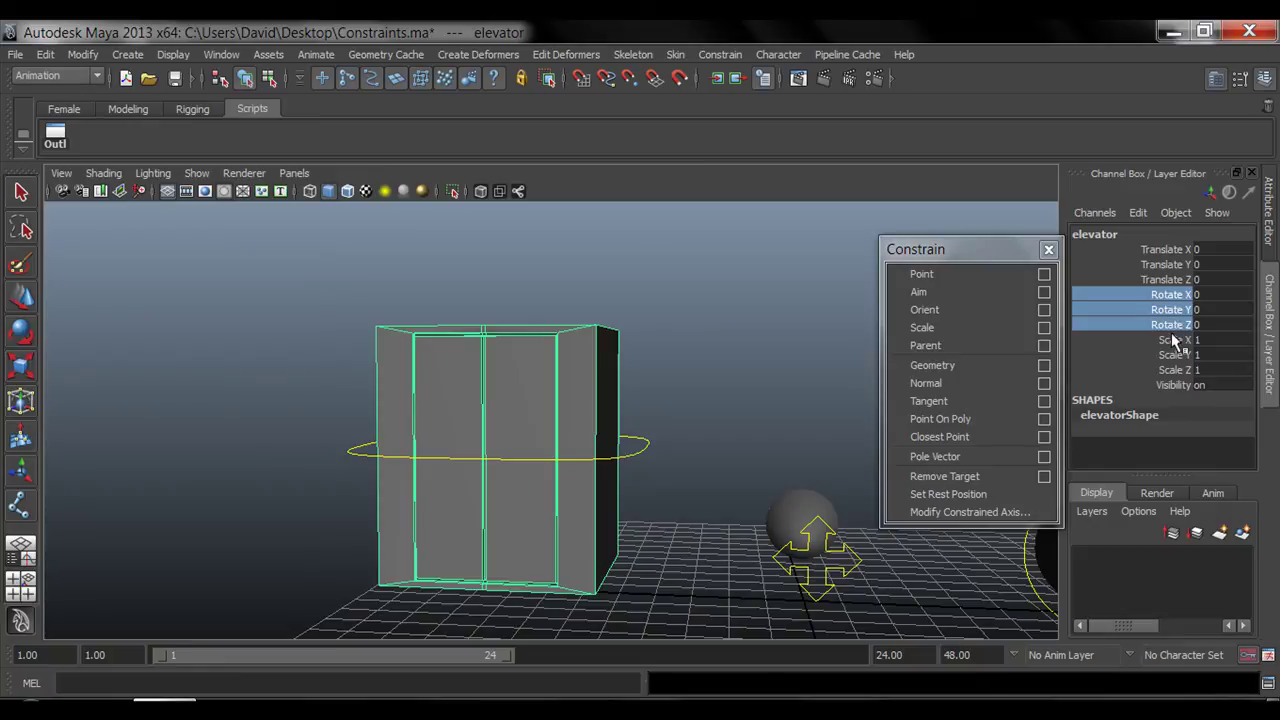
drag(1171, 296, 1172, 330)
drag(1162, 249, 1174, 281)
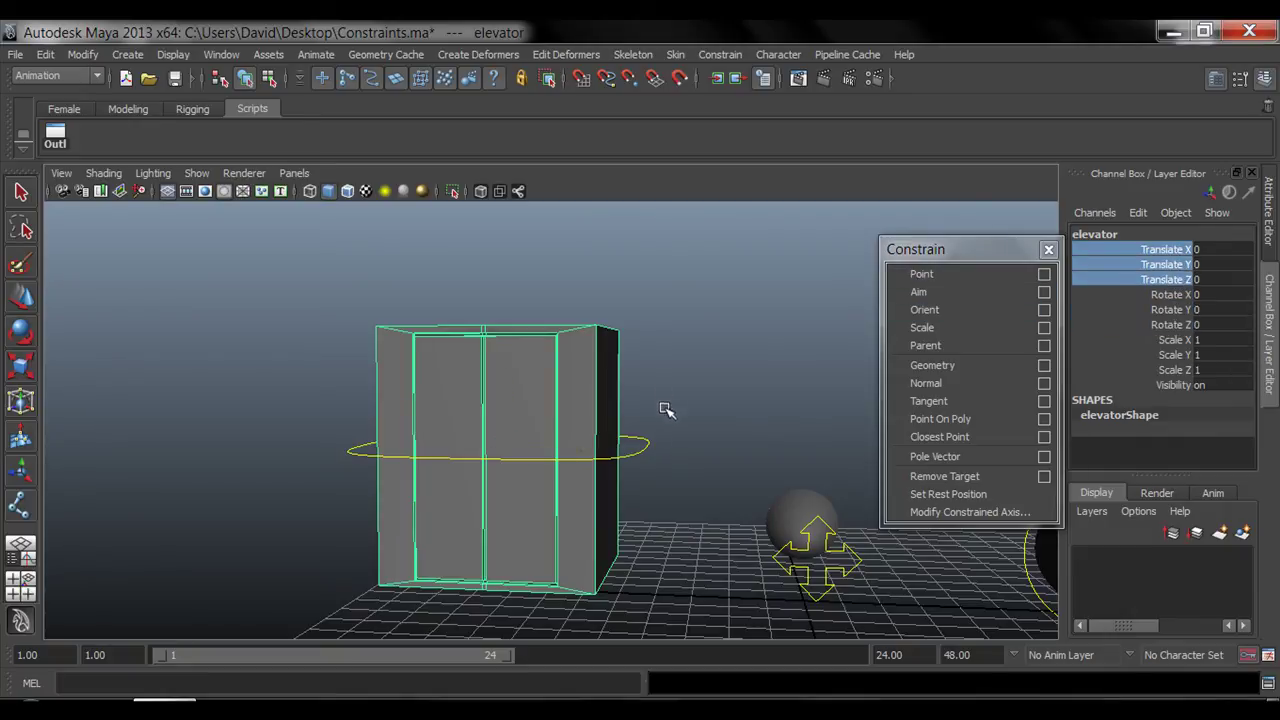
- Try moving the elevator_ctrl curve up along Y by about 3.56 units, and undo the move
click(647, 455)
drag(509, 397, 535, 374)
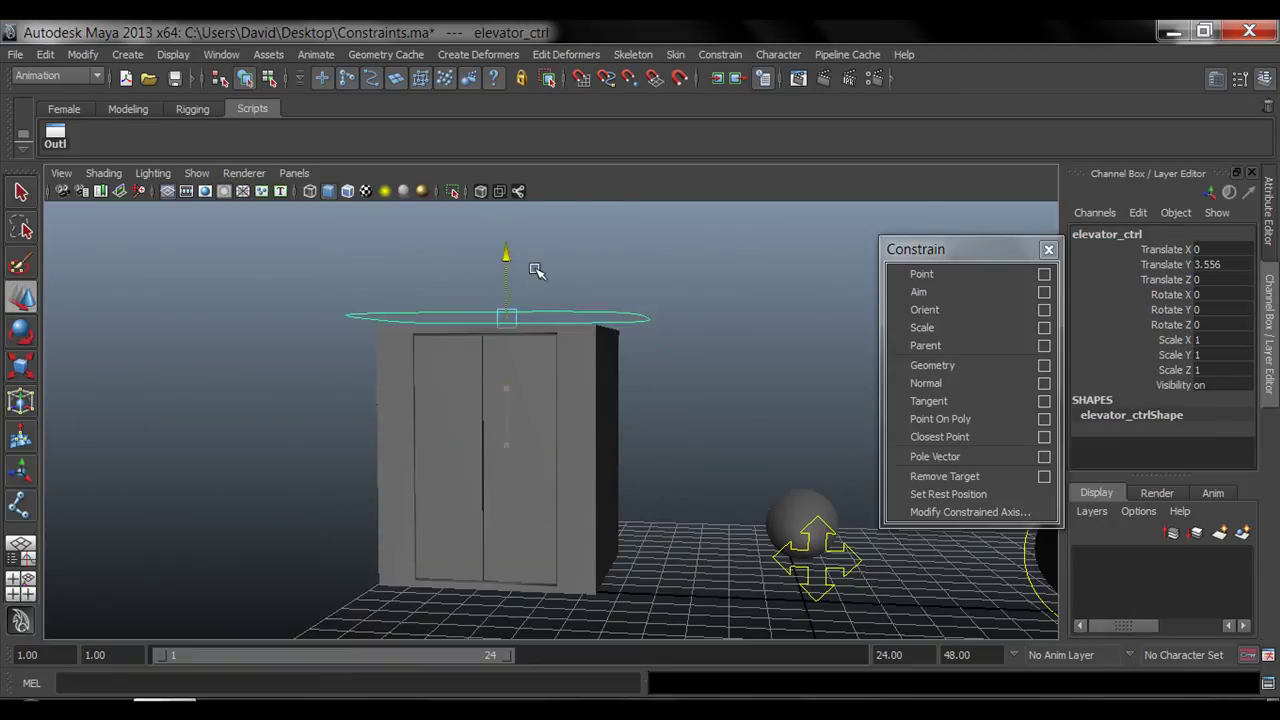
key(ctrl+z)
key(ctrl+z)
key(ctrl+z)
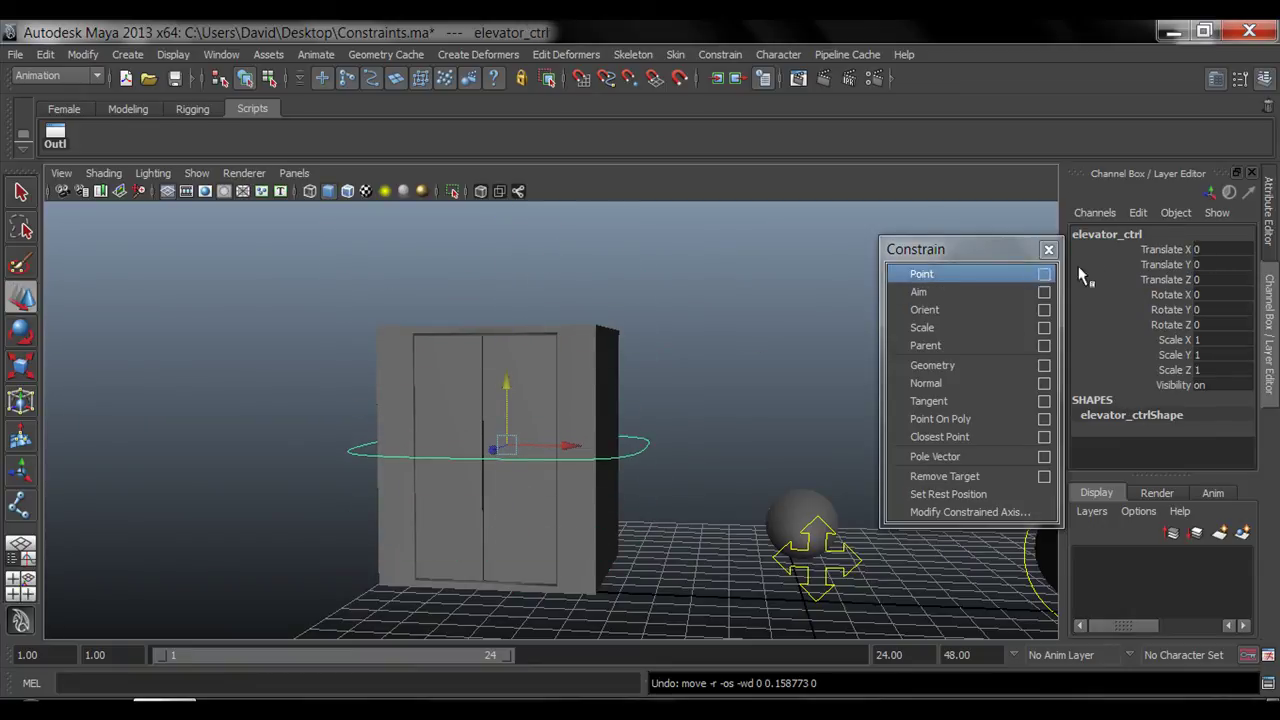
- Highlight elevator_ctrl's Translate Y channel, try moving the curve slightly down along Y, and undo the move
click(1168, 264)
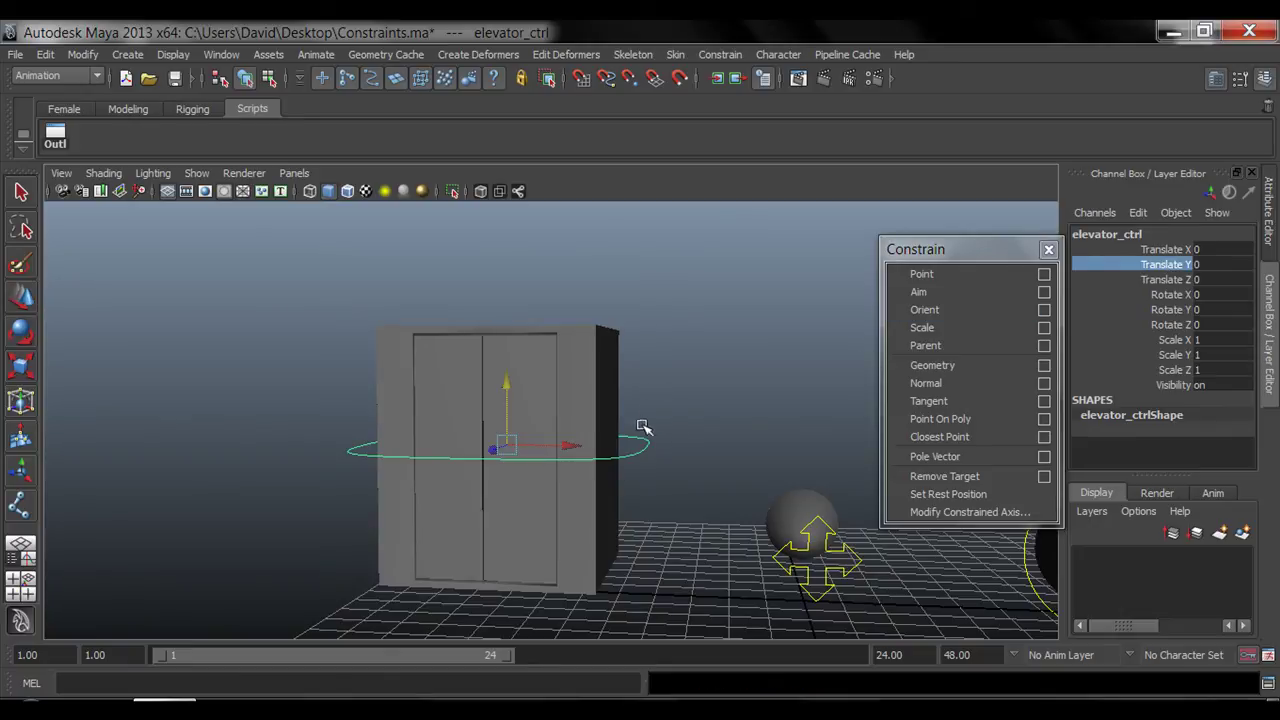
key(w)
key(ctrl+z)
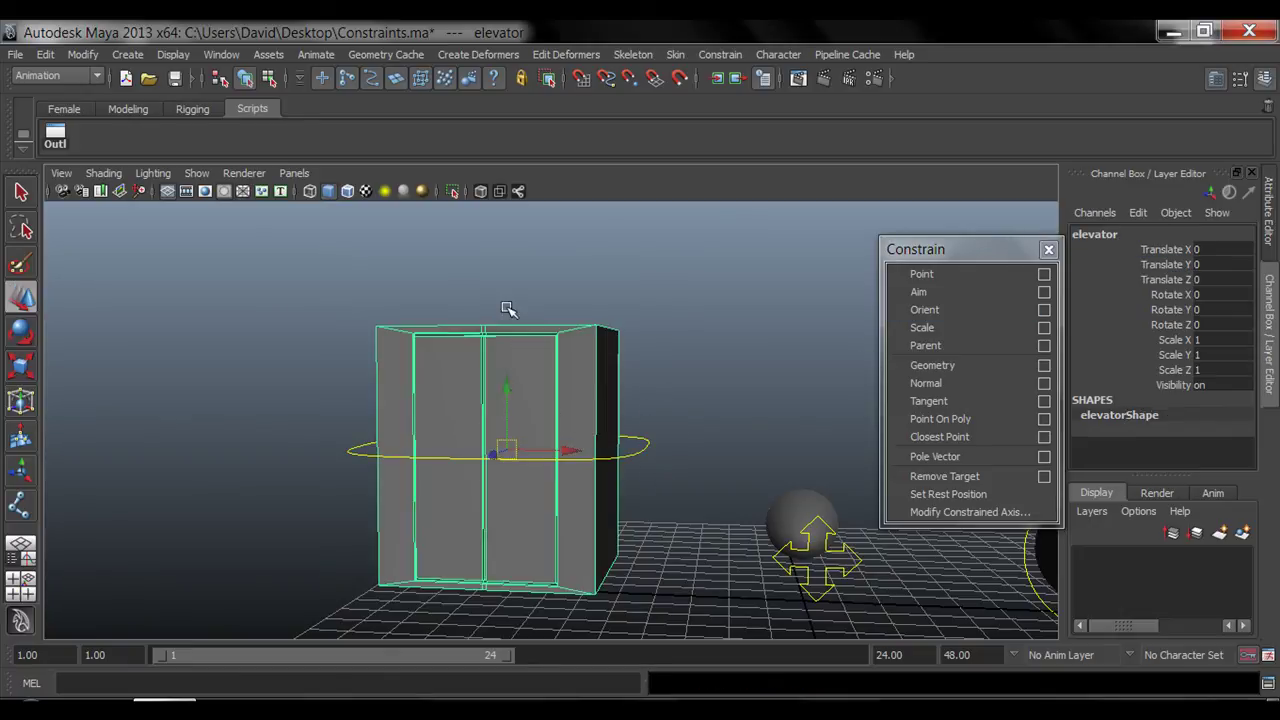
key(ctrl+z)
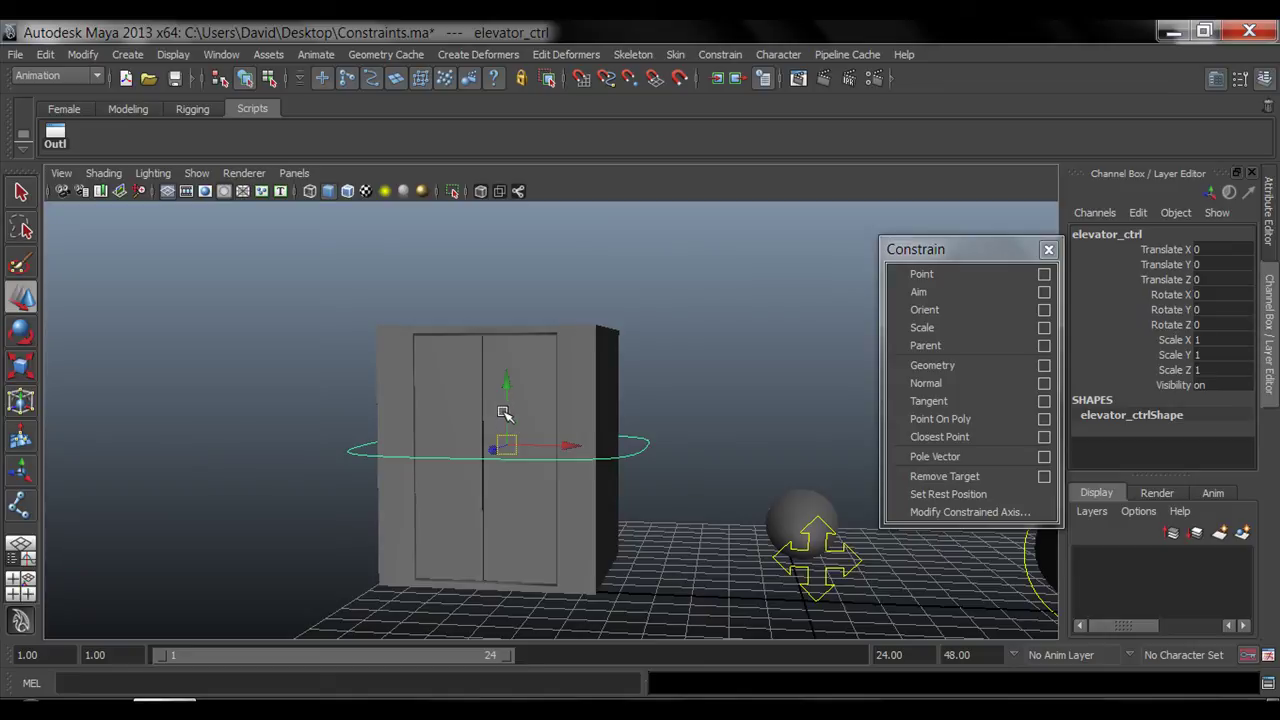
drag(504, 413, 530, 423)
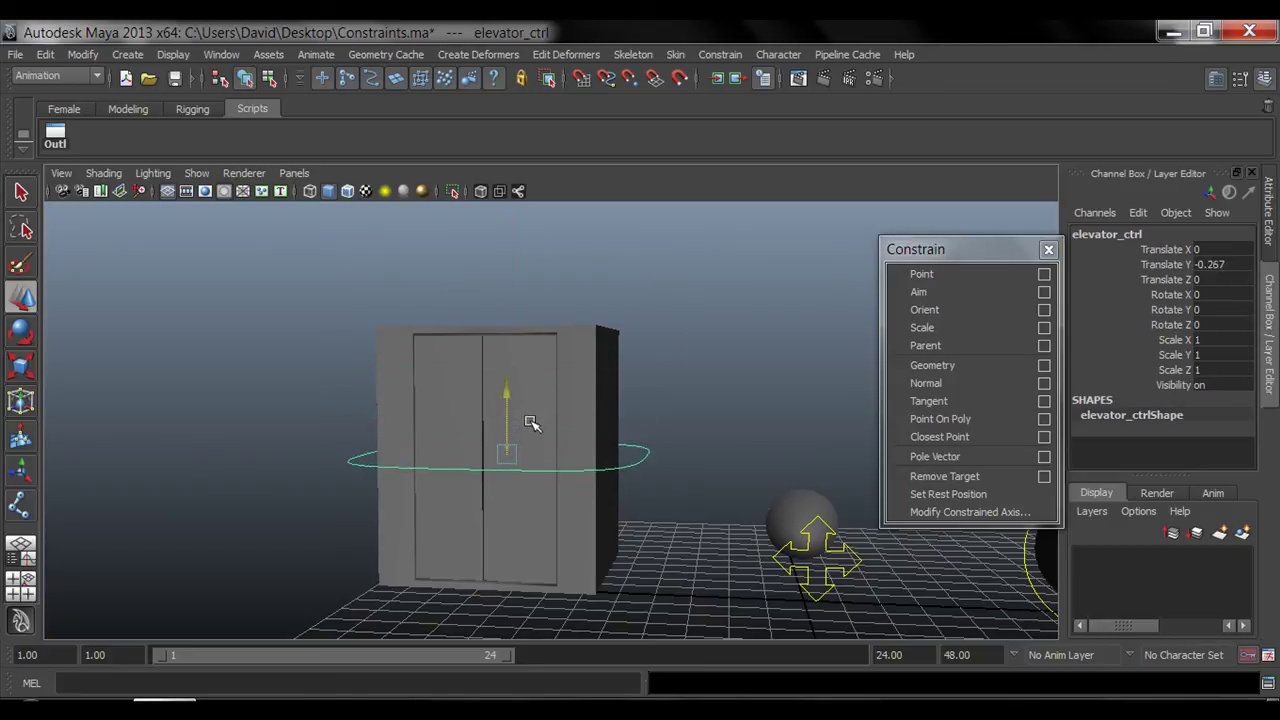
key(ctrl+z)
key(ctrl+z)
key(ctrl+z)
key(ctrl+z)
key(ctrl+z)
- Point-constrain the elevator mesh to the elevator_ctrl curve with Maintain offset on, all axes constrained and a weight of 1
click(590, 360)
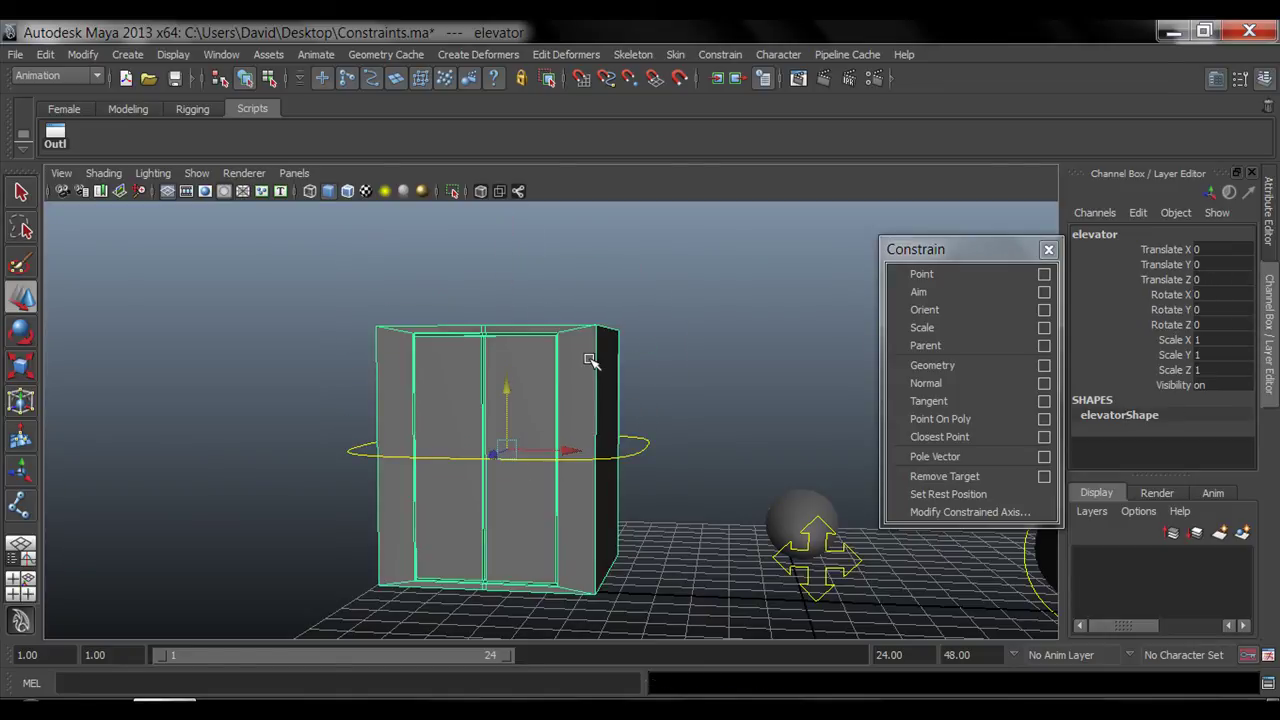
alt+drag(600, 464, 512, 467)
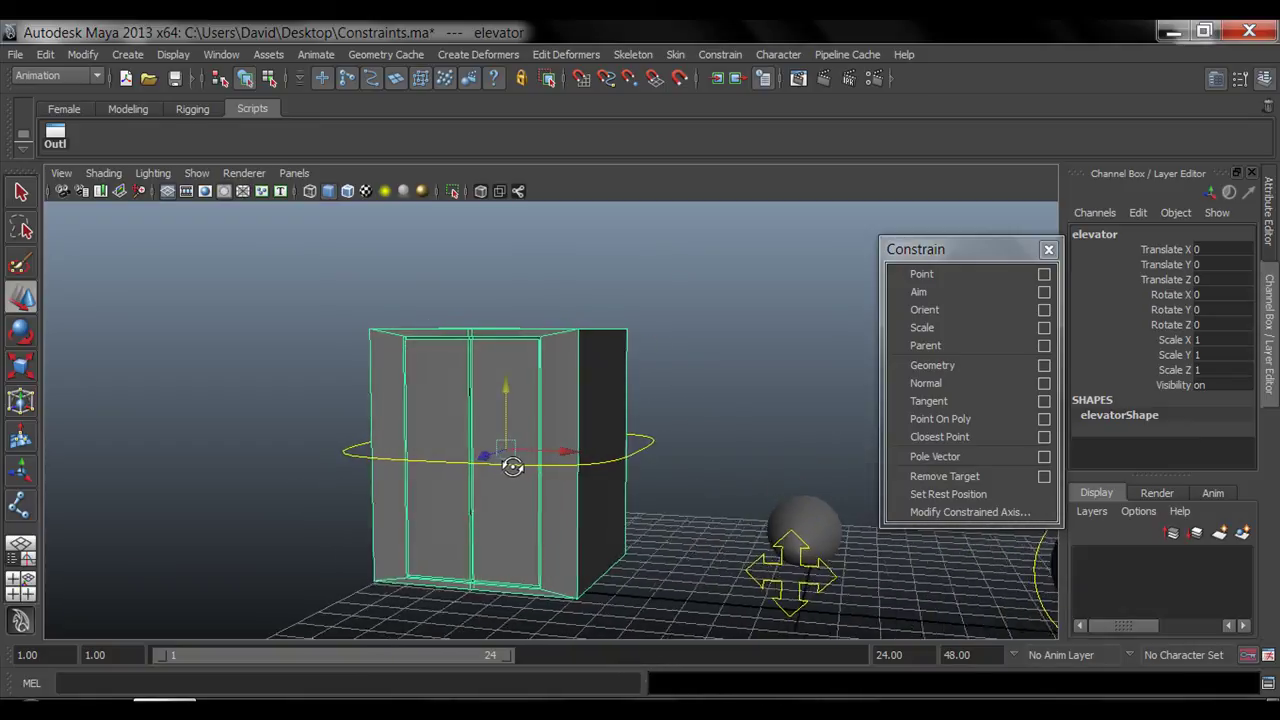
scroll(625, 472, up, 2)
drag(662, 421, 694, 484)
click(1044, 274)
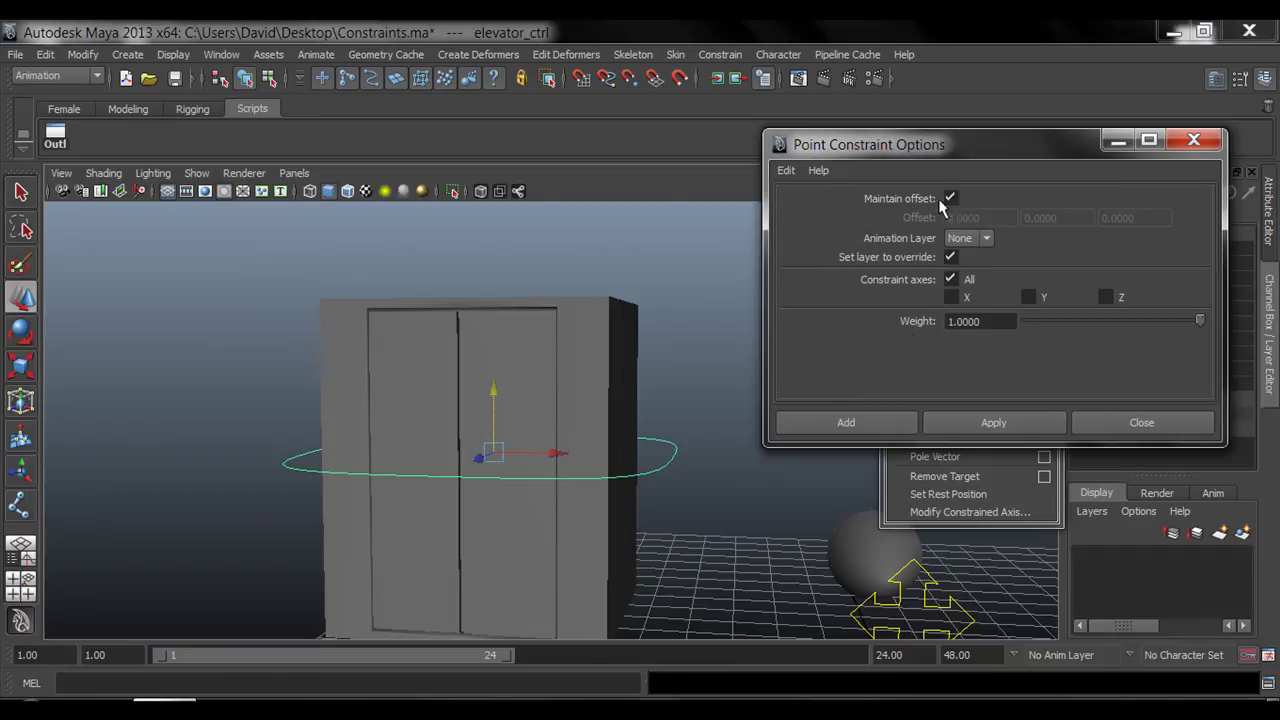
drag(659, 438, 690, 521)
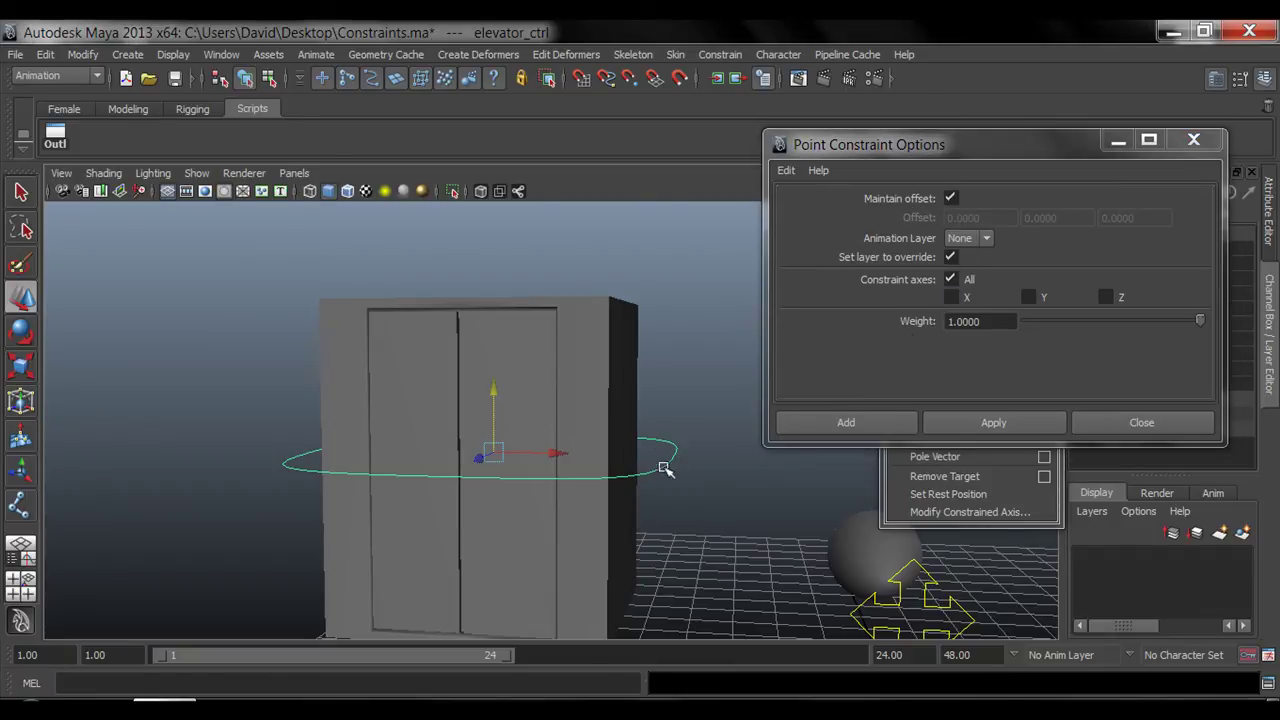
shift+click(606, 359)
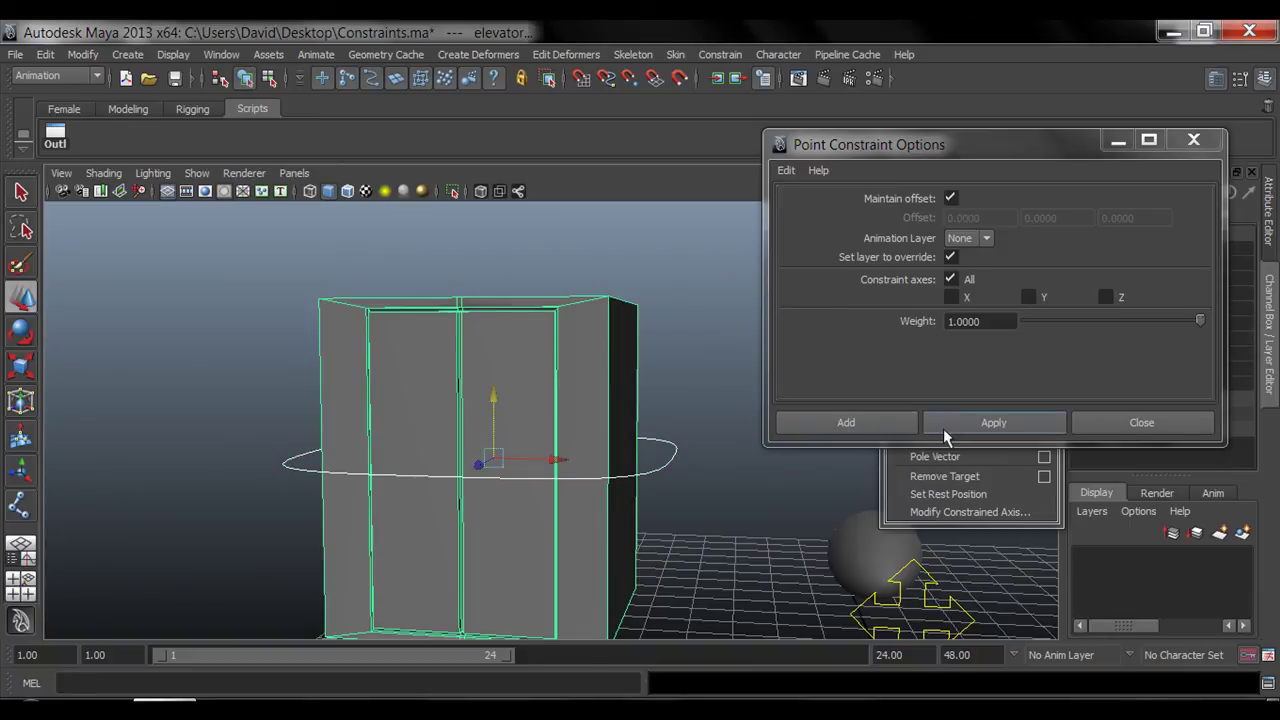
click(845, 422)
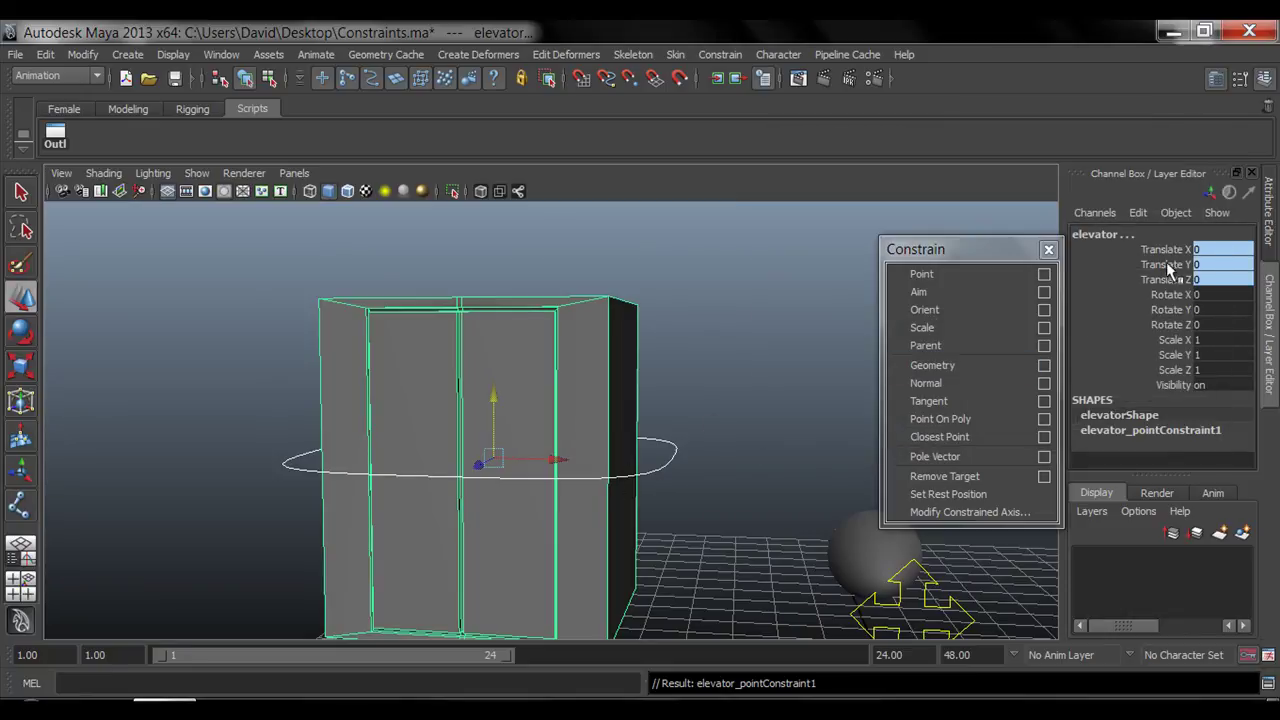
- Test the elevator's point constraint by moving elevator_ctrl vertically and along X, and undo each move
drag(1178, 251, 1179, 281)
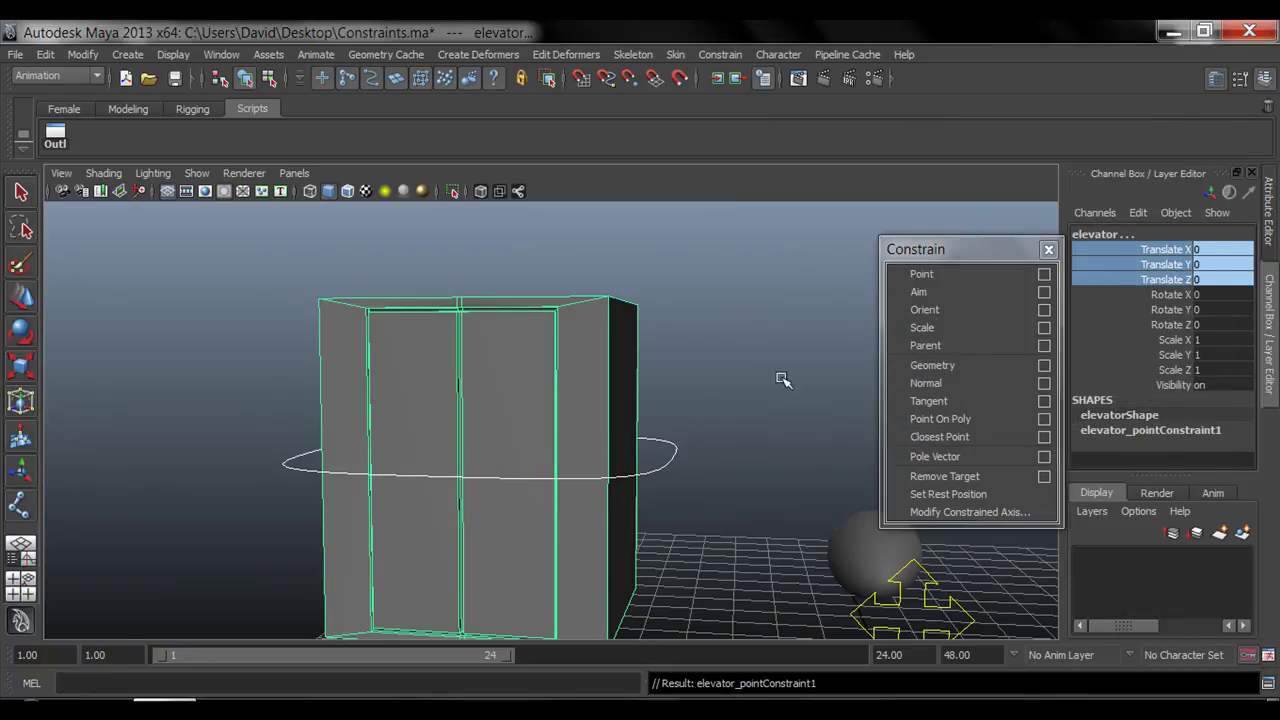
click(668, 460)
alt+drag(675, 477, 505, 495)
drag(510, 398, 537, 377)
key(ctrl+z)
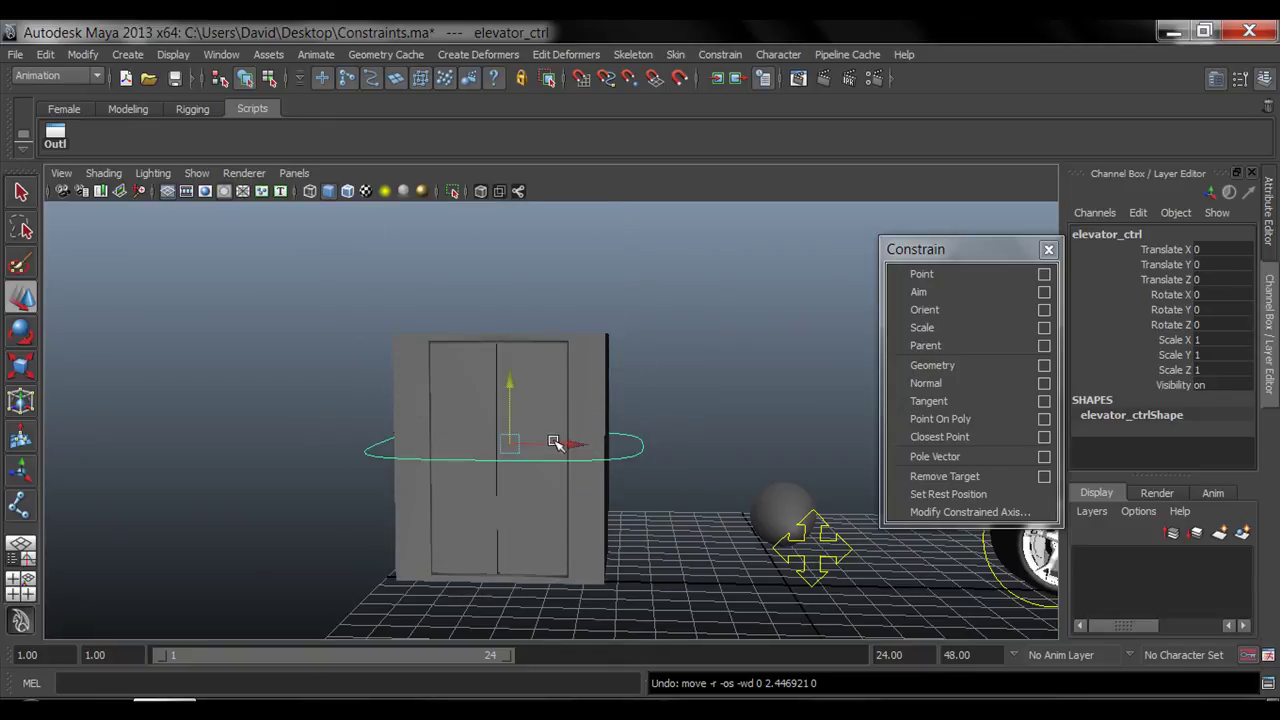
drag(563, 444, 640, 444)
key(ctrl+z)
key(ctrl+z)
key(ctrl+z)
drag(512, 402, 506, 364)
key(ctrl+z)
alt+drag(586, 425, 537, 452)
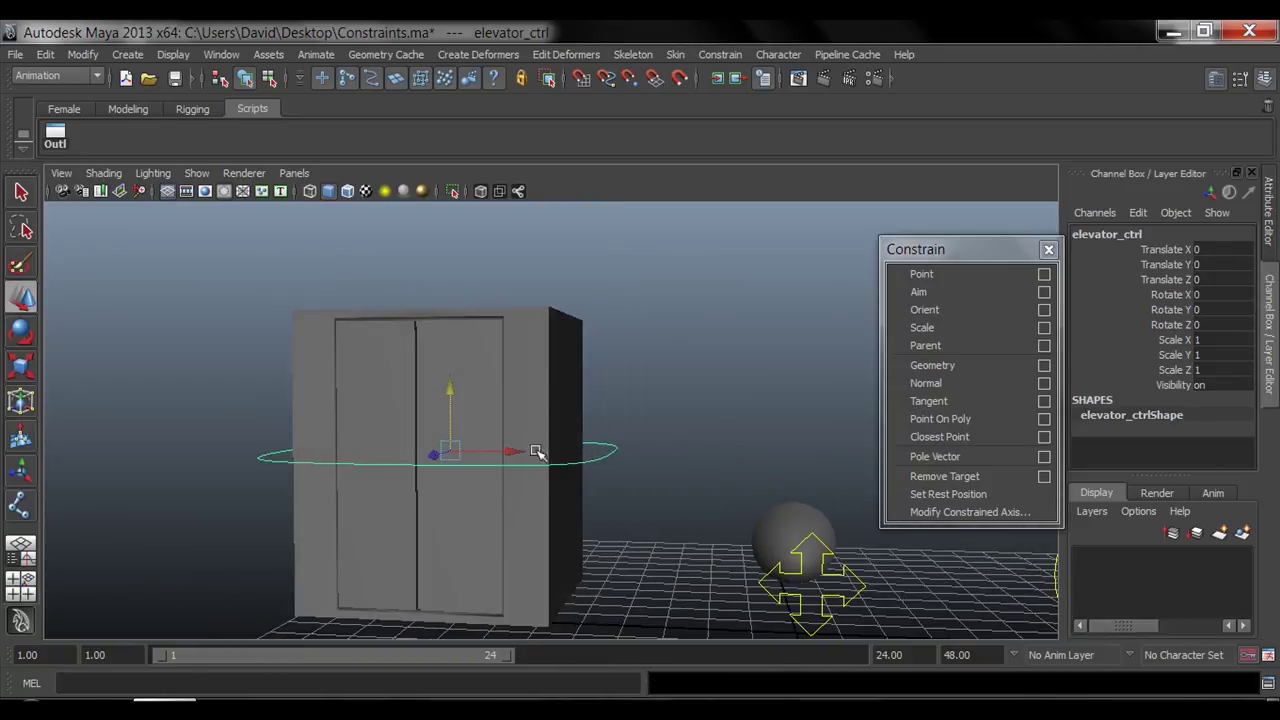
- Aim-constrain the cone to the Aim_ctrl arrow curve with Maintain offset on, aim vector 1, 0, 0 and all axes constrained
click(730, 358)
alt+drag(730, 358, 517, 443)
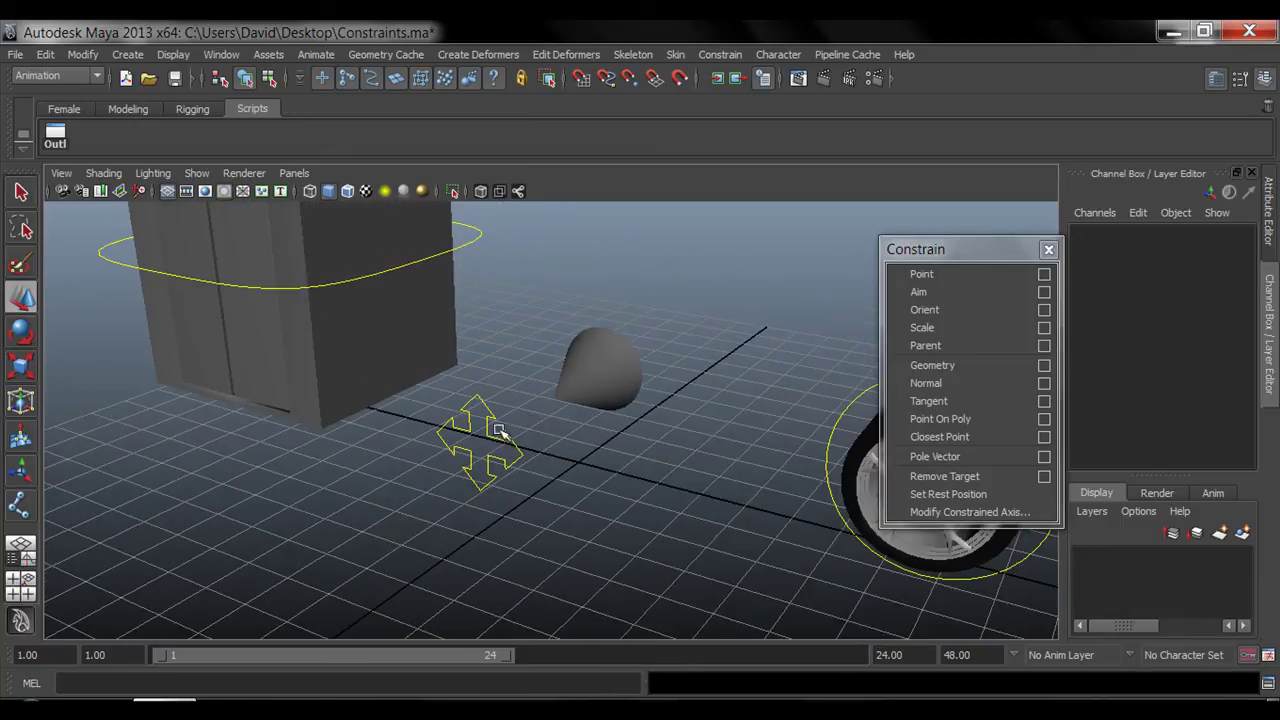
click(1044, 291)
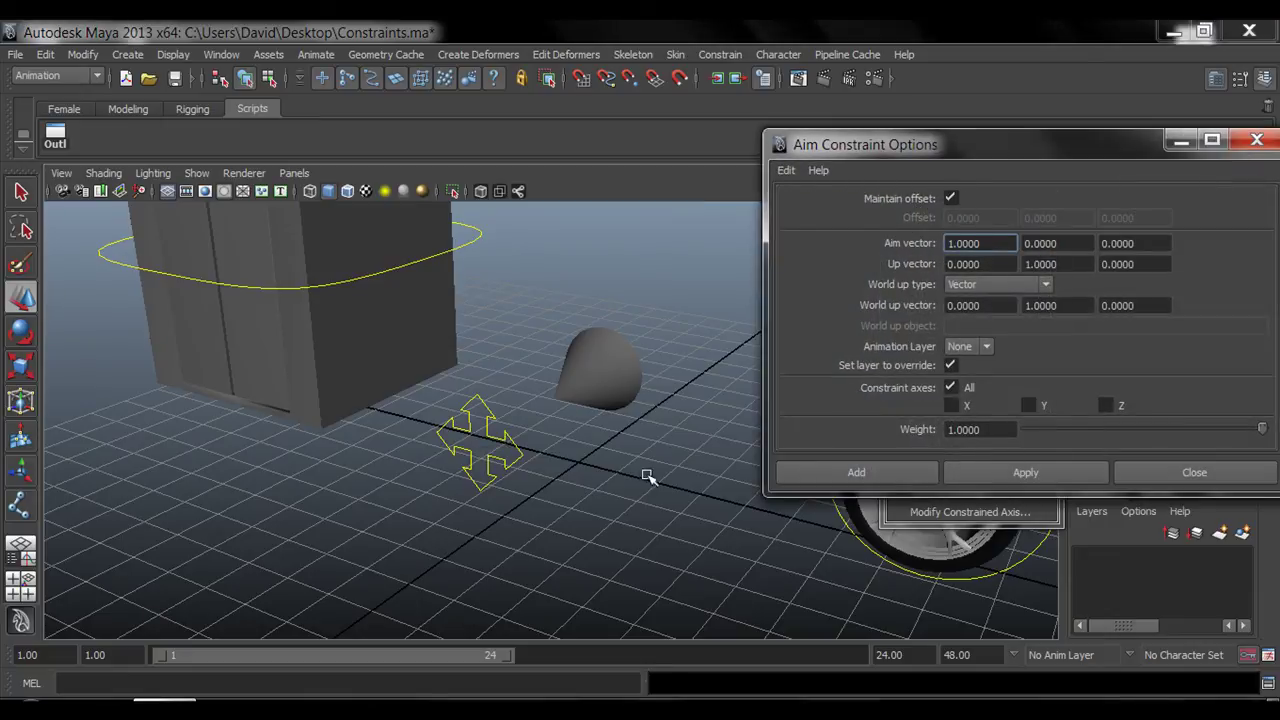
click(510, 450)
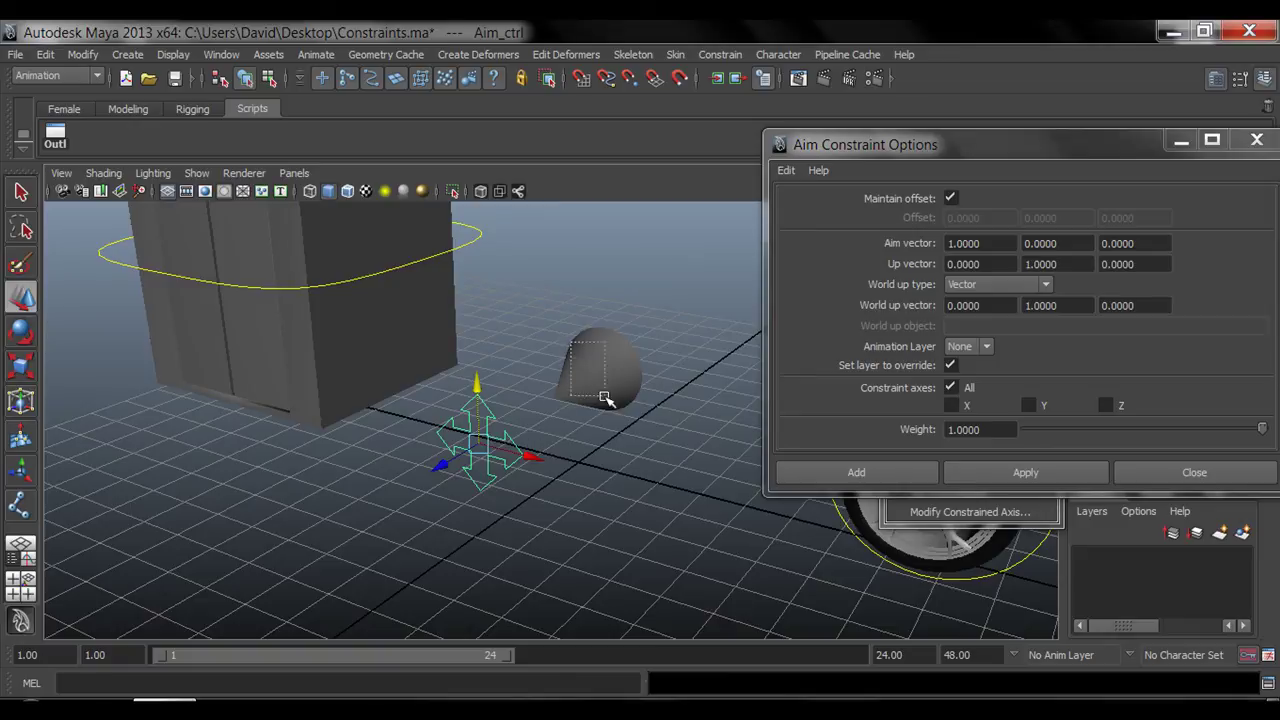
shift+drag(605, 398, 608, 400)
click(874, 477)
- Turn on wireframe on shaded and move Aim_ctrl around the cone to test the aim constraint
drag(420, 451, 471, 408)
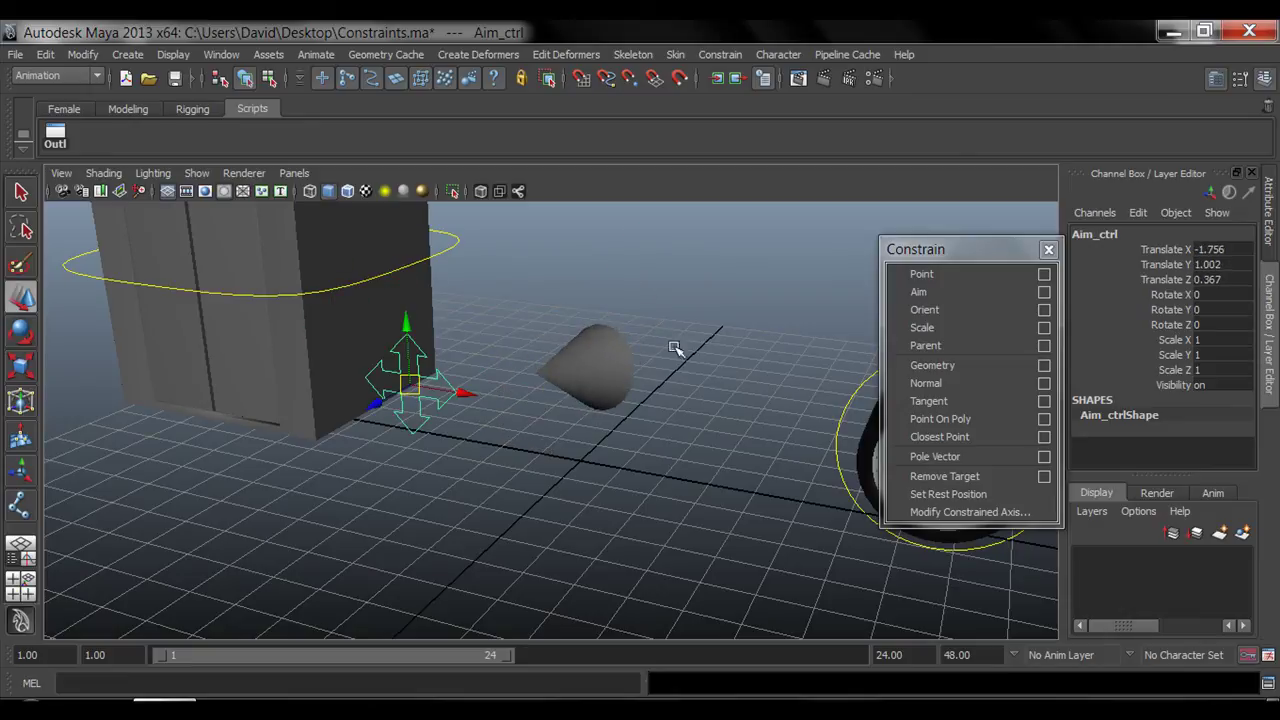
click(347, 191)
mouse_move(514, 366)
alt+mouse_down()
mouse_move(583, 420)
mouse_move(528, 428)
alt+mouse_up()
drag(436, 416, 486, 337)
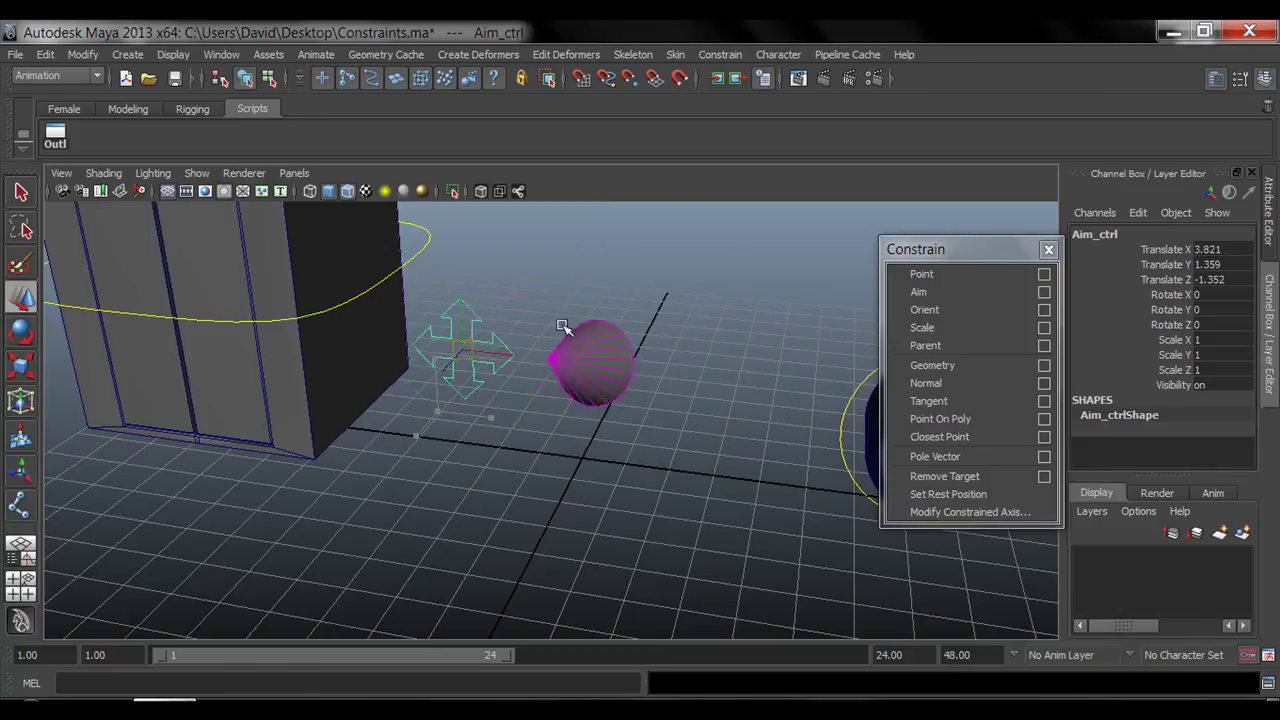
drag(562, 326, 488, 411)
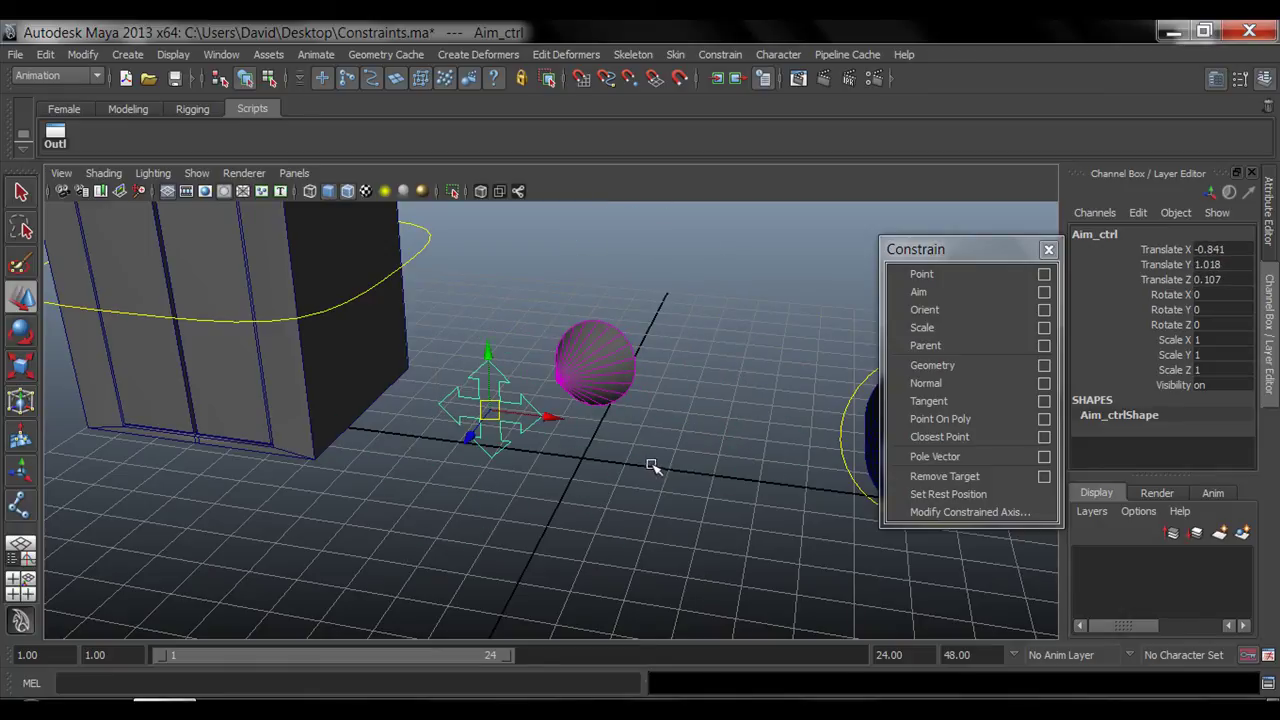
key(ctrl+z)
alt+drag(649, 468, 627, 476)
- Reset Aim_ctrl's Translate X, Y and Z to 0, shift the Constrain window slightly, and deselect the control
click(1212, 252)
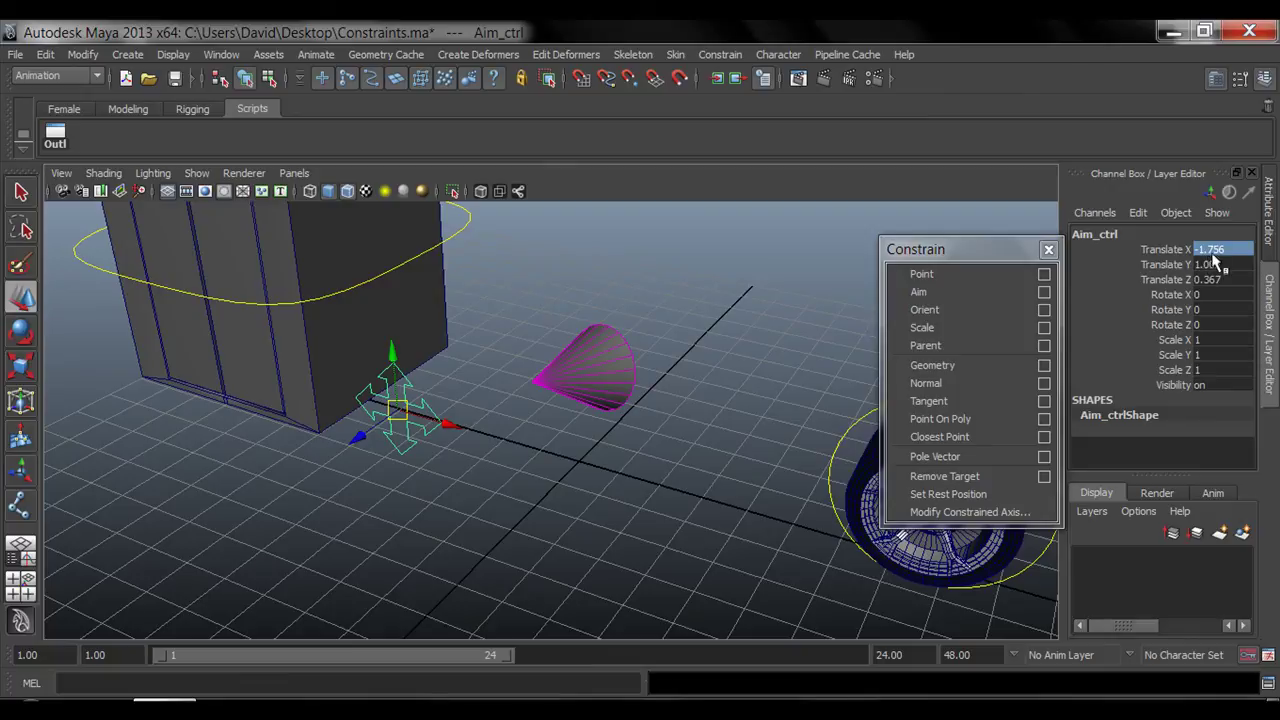
drag(1213, 260, 1213, 280)
text(0)
key(Return)
drag(958, 256, 913, 255)
click(541, 451)
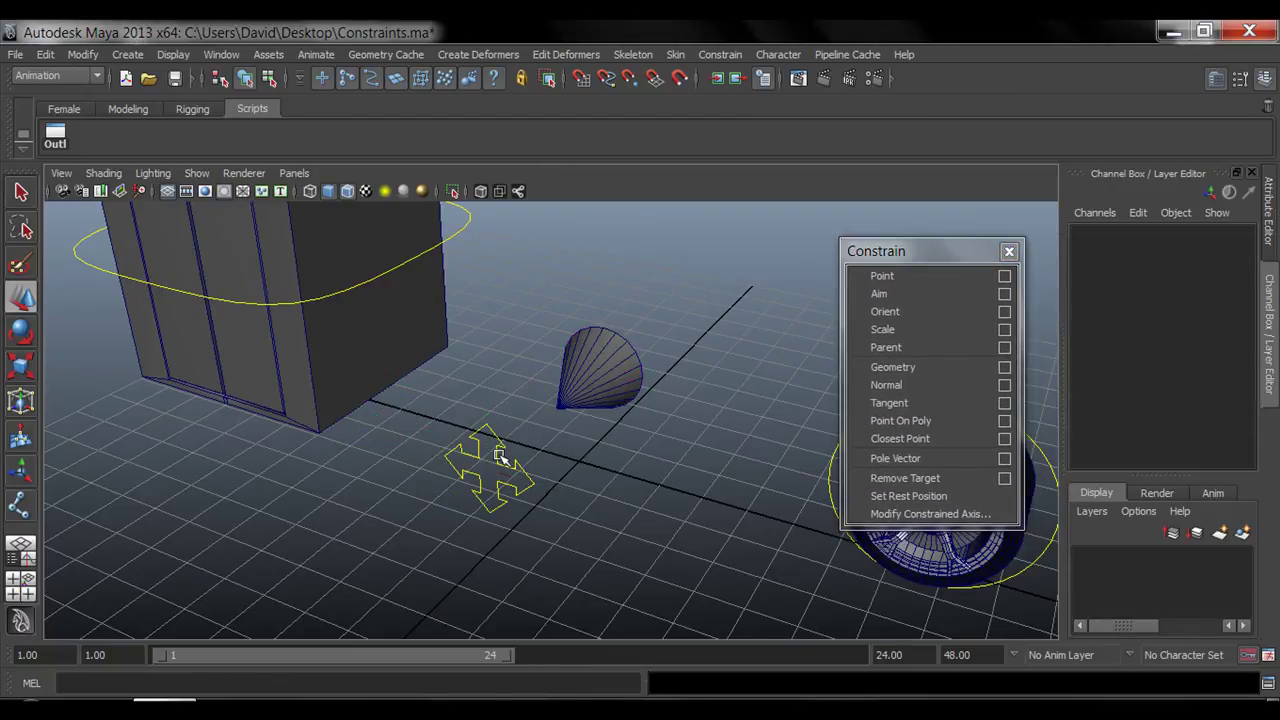
- Select Aim_ctrl and the cone in turn to review the aim constraint setup
click(494, 473)
click(598, 372)
alt+drag(443, 357, 515, 463)
click(461, 474)
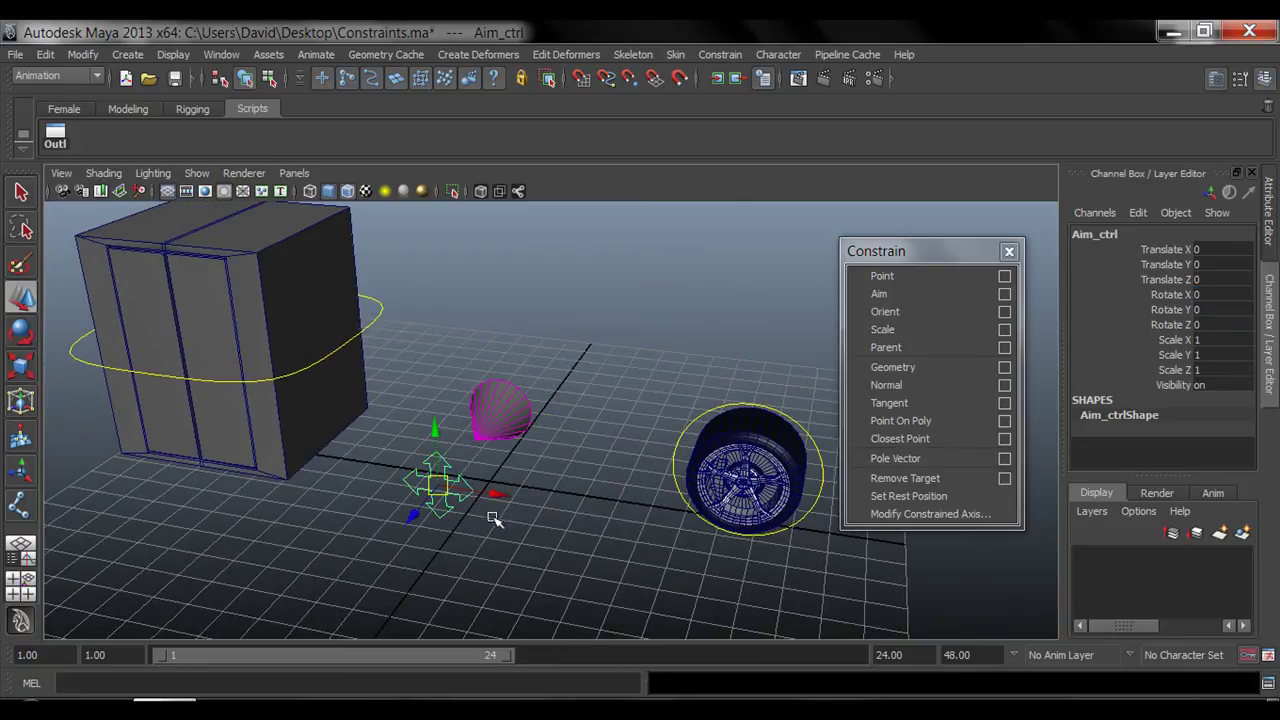
- Select the wheel_ctrl curve around the wheel and try rotating it slightly about Z
alt+drag(491, 511, 512, 481)
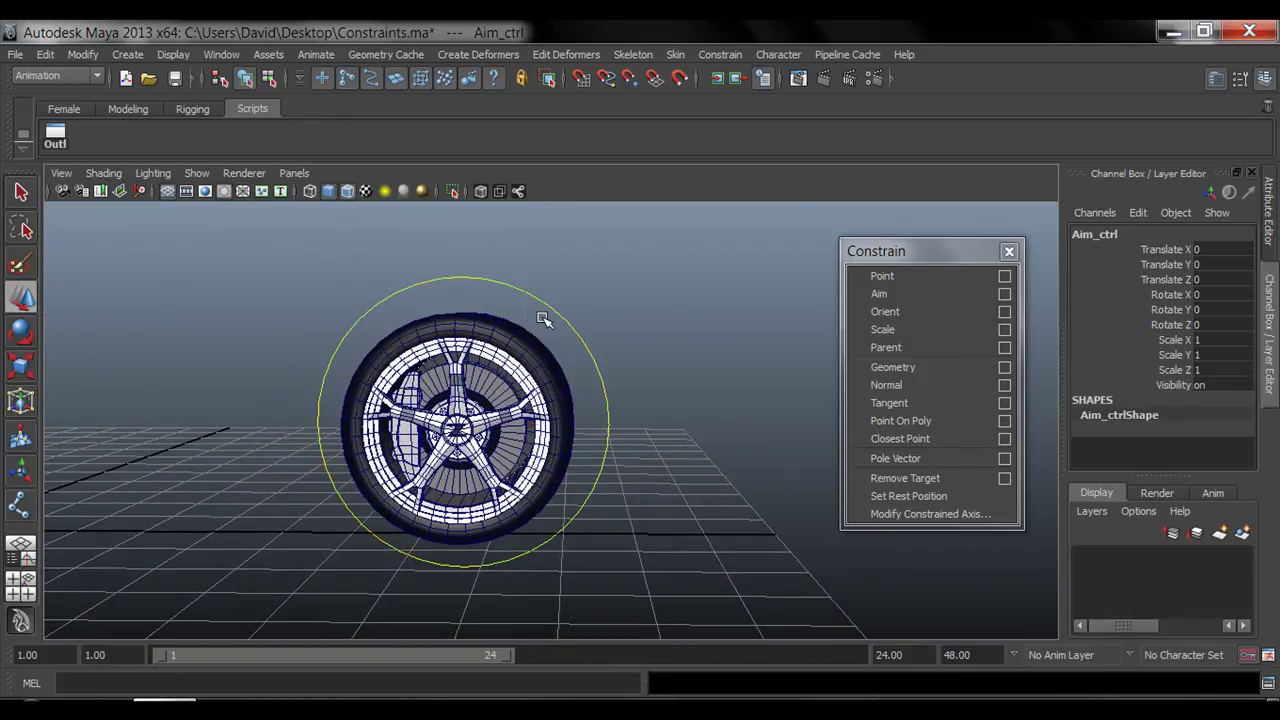
click(605, 370)
key(e)
alt+drag(617, 366, 505, 391)
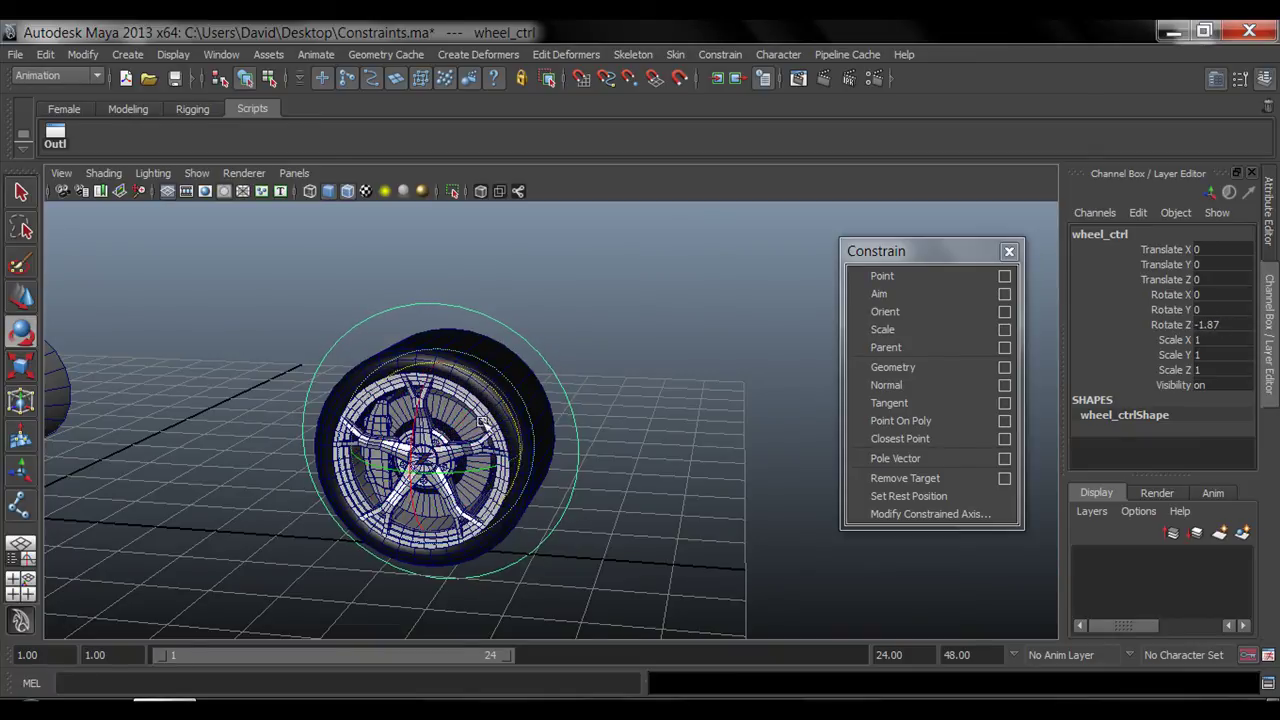
alt+drag(580, 434, 452, 357)
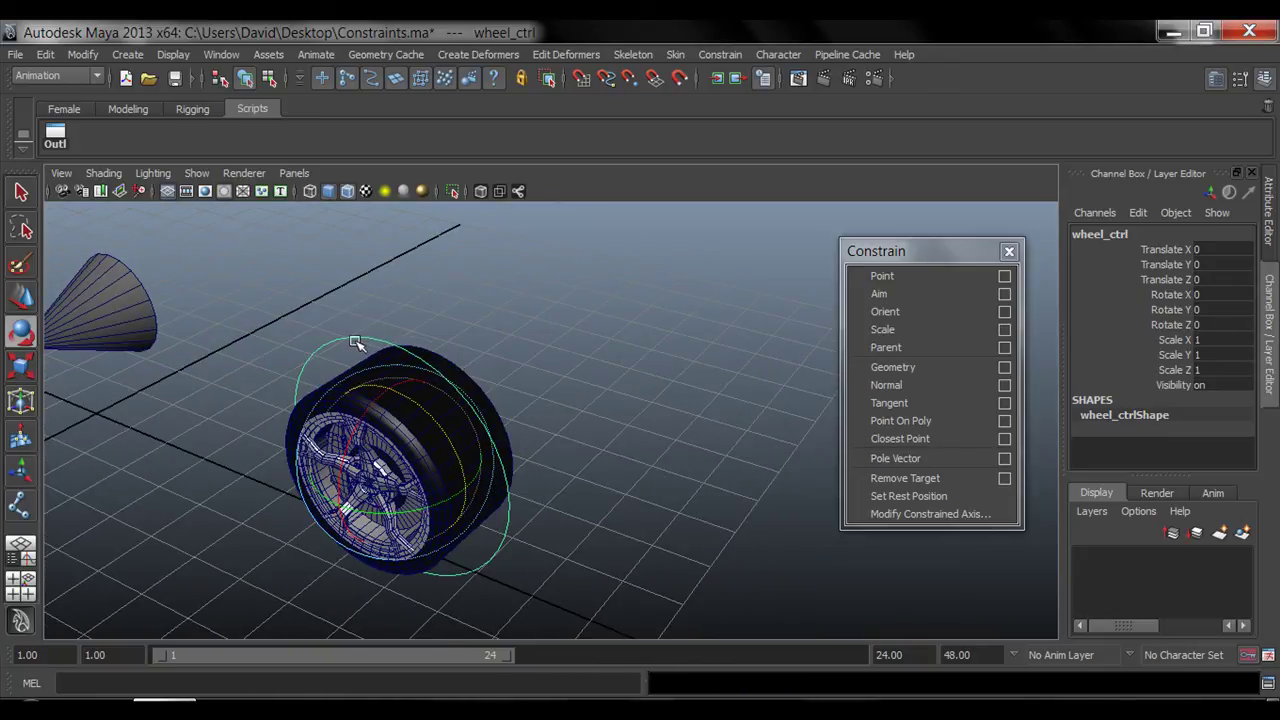
- Reshape the wheel_ctrl curve by moving alternate control vertices forward along Z, and return to object selection
right_drag(355, 343, 251, 338)
alt+drag(414, 289, 415, 347)
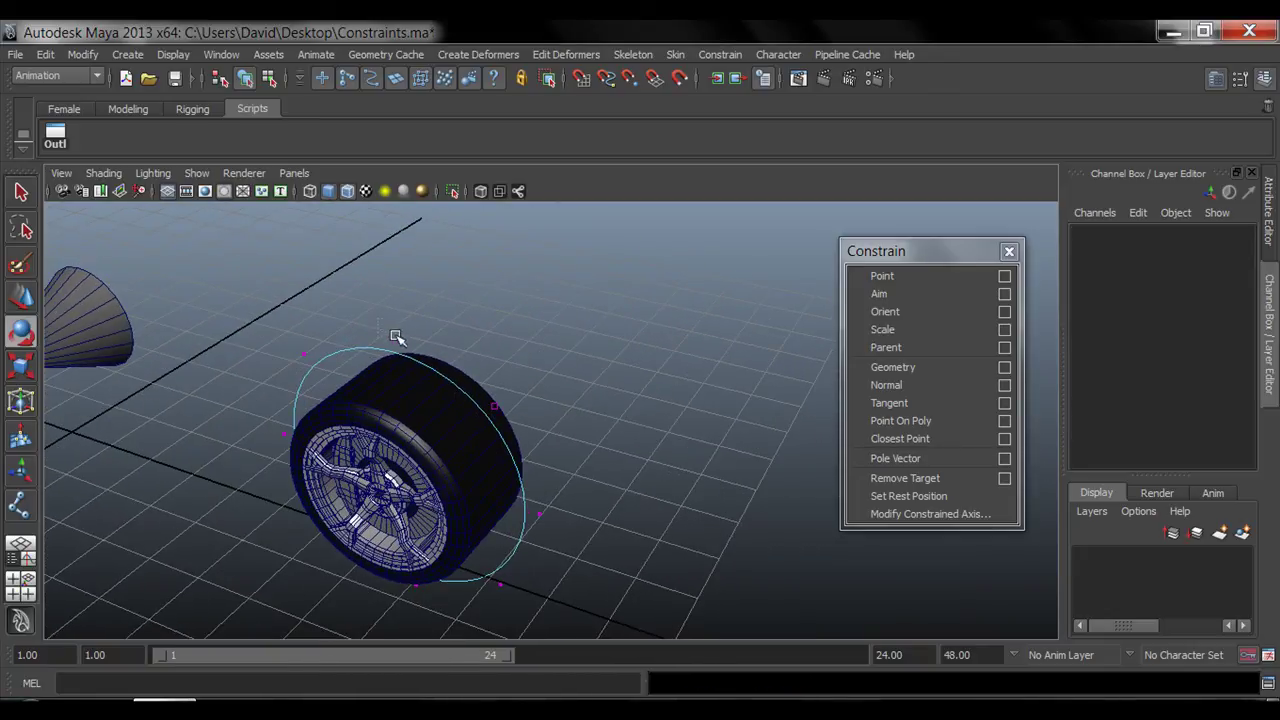
click(396, 337)
alt+drag(534, 449, 573, 473)
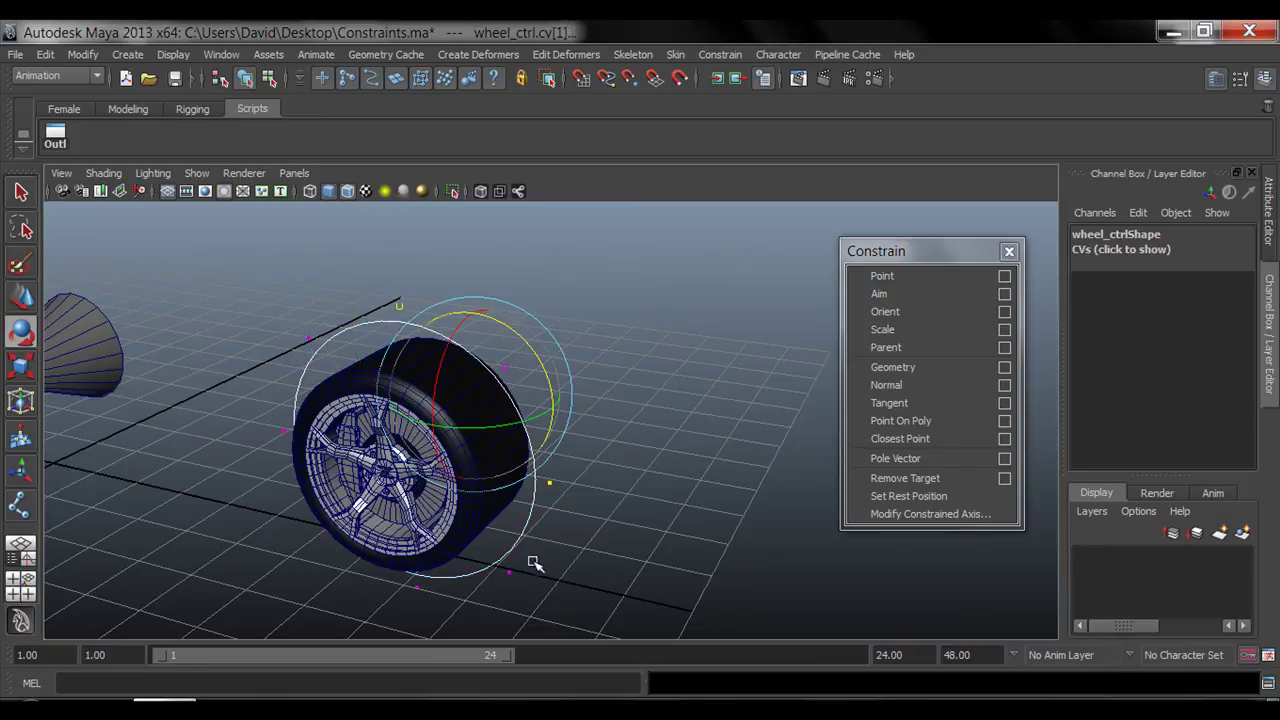
alt+drag(531, 560, 451, 571)
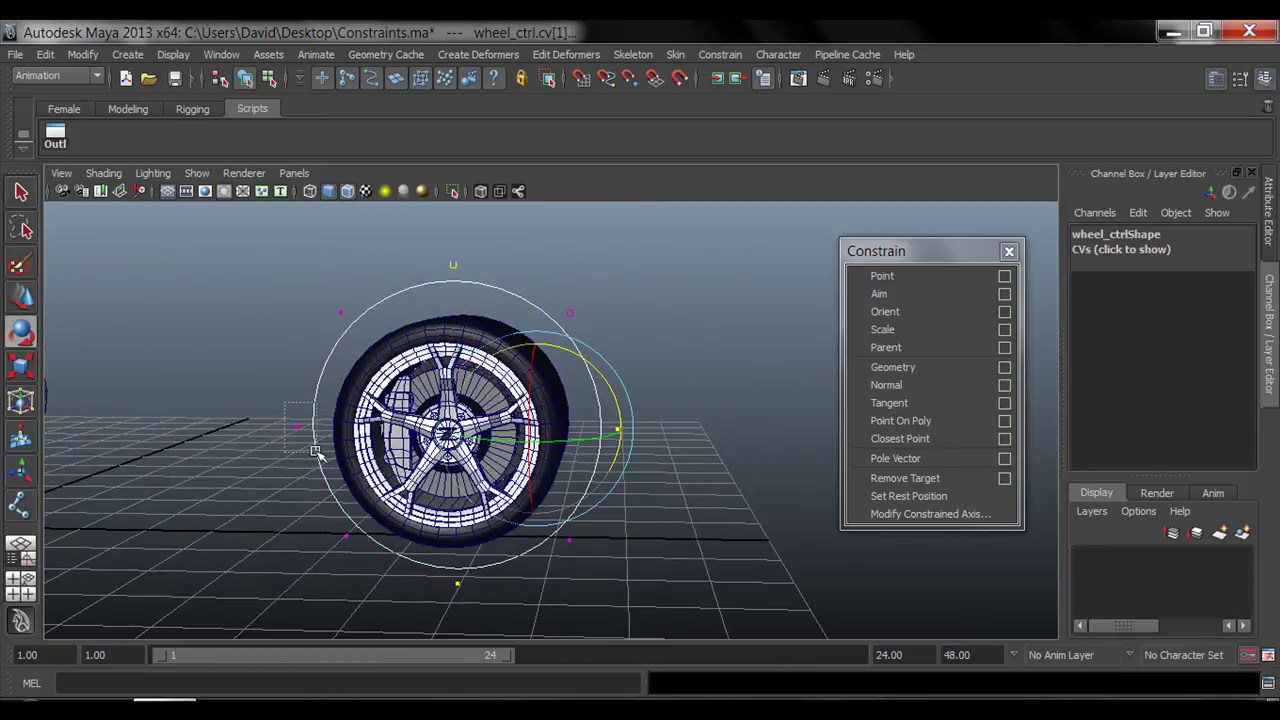
alt+drag(316, 452, 360, 428)
key(w)
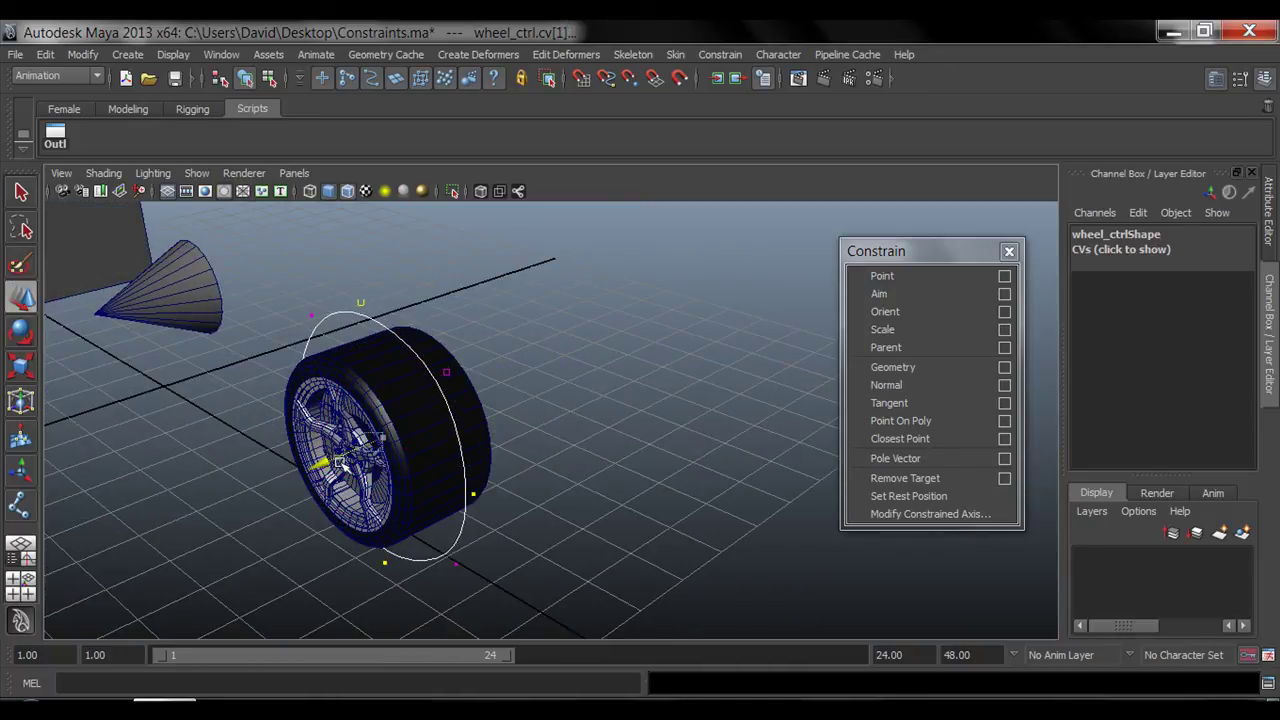
alt+drag(277, 514, 340, 535)
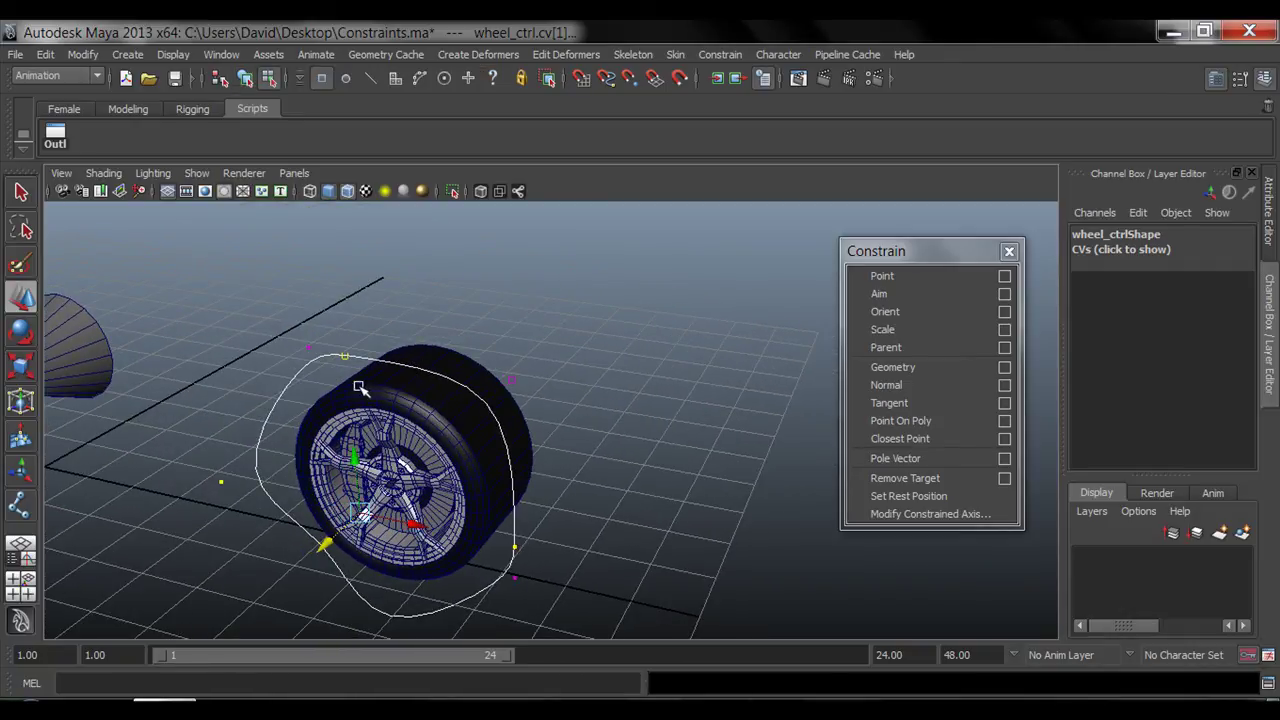
click(398, 314)
right_drag(332, 352, 420, 334)
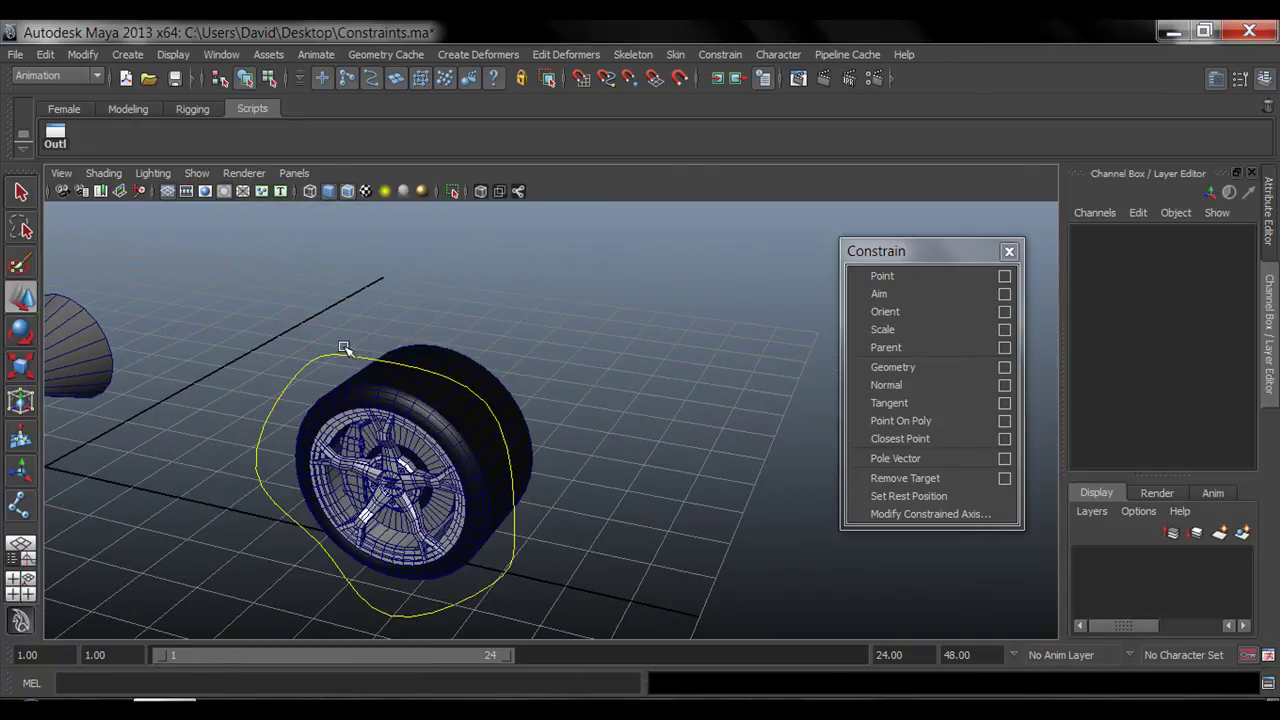
- Try rotating the reshaped wheel_ctrl curve about Z and undo the rotation
alt+drag(518, 410, 352, 370)
key(e)
key(ctrl+z)
alt+drag(490, 499, 386, 519)
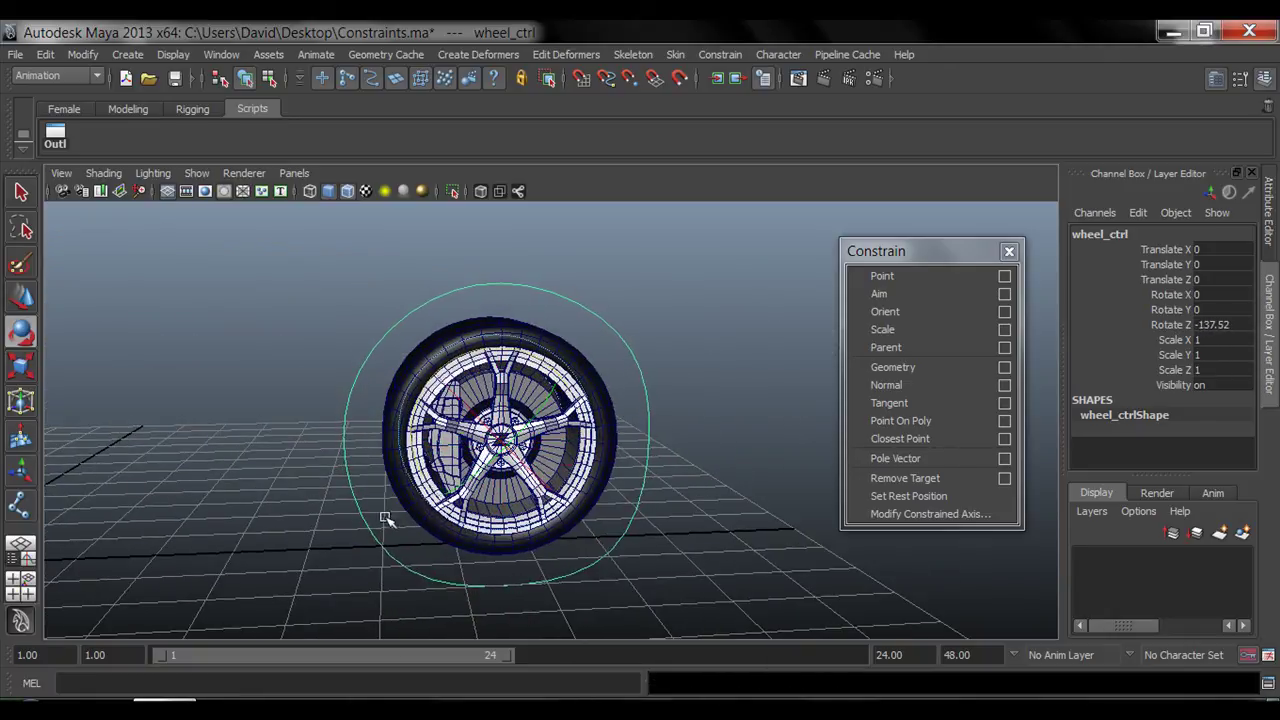
key(ctrl+z)
alt+drag(706, 463, 618, 349)
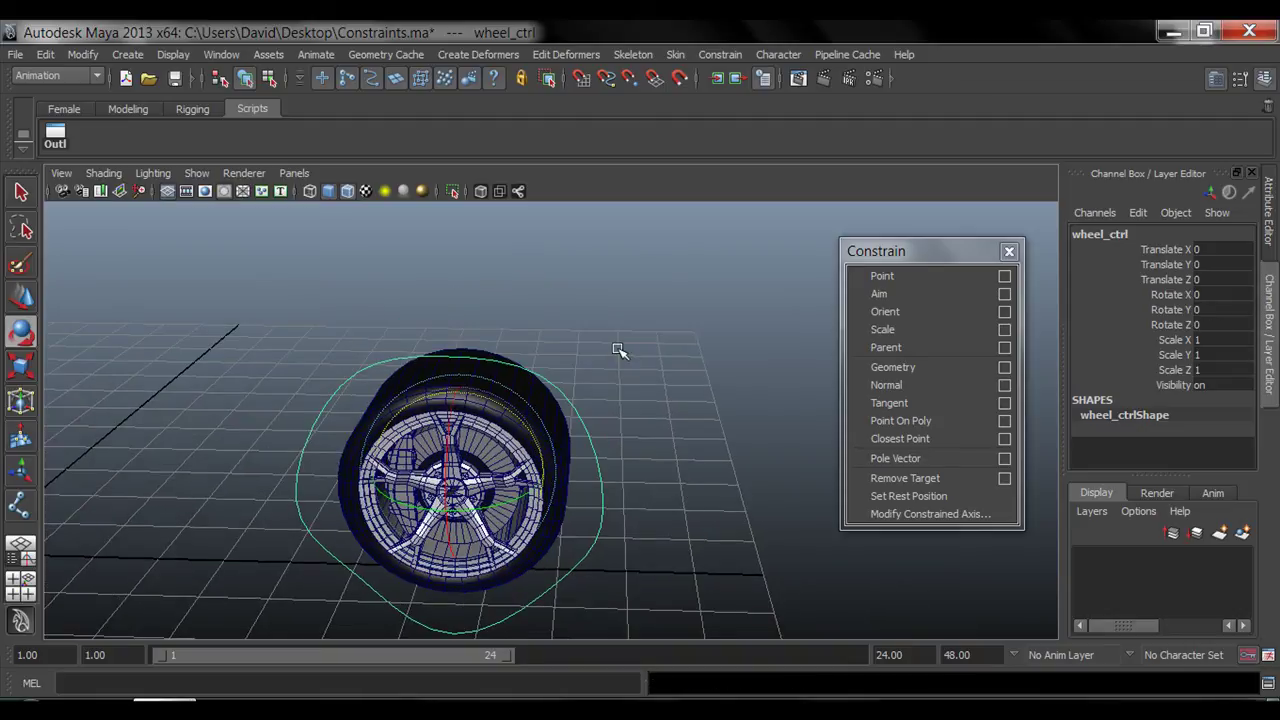
- Select the wheel mesh and review its Translate and Rotate channels to see which ones the constraint should drive
click(618, 349)
click(600, 522)
alt+drag(534, 535, 535, 556)
key(q)
click(524, 432)
alt+drag(590, 525, 522, 537)
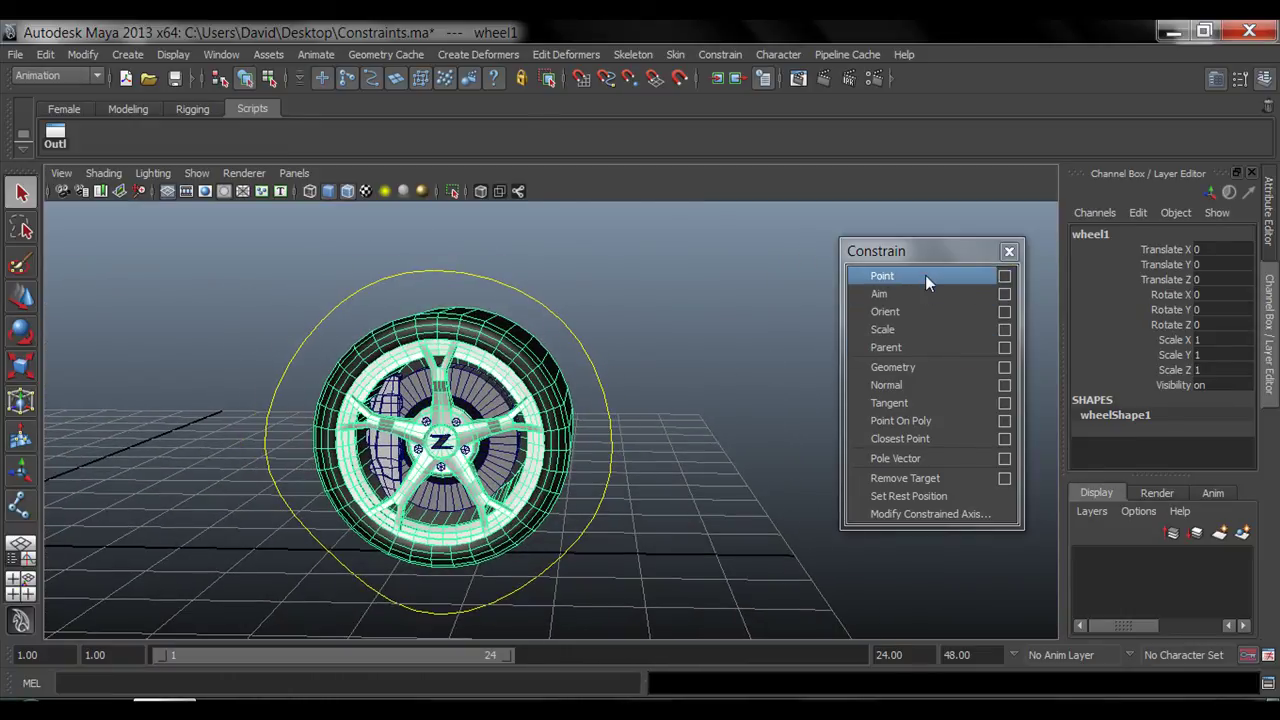
drag(1150, 252, 1164, 279)
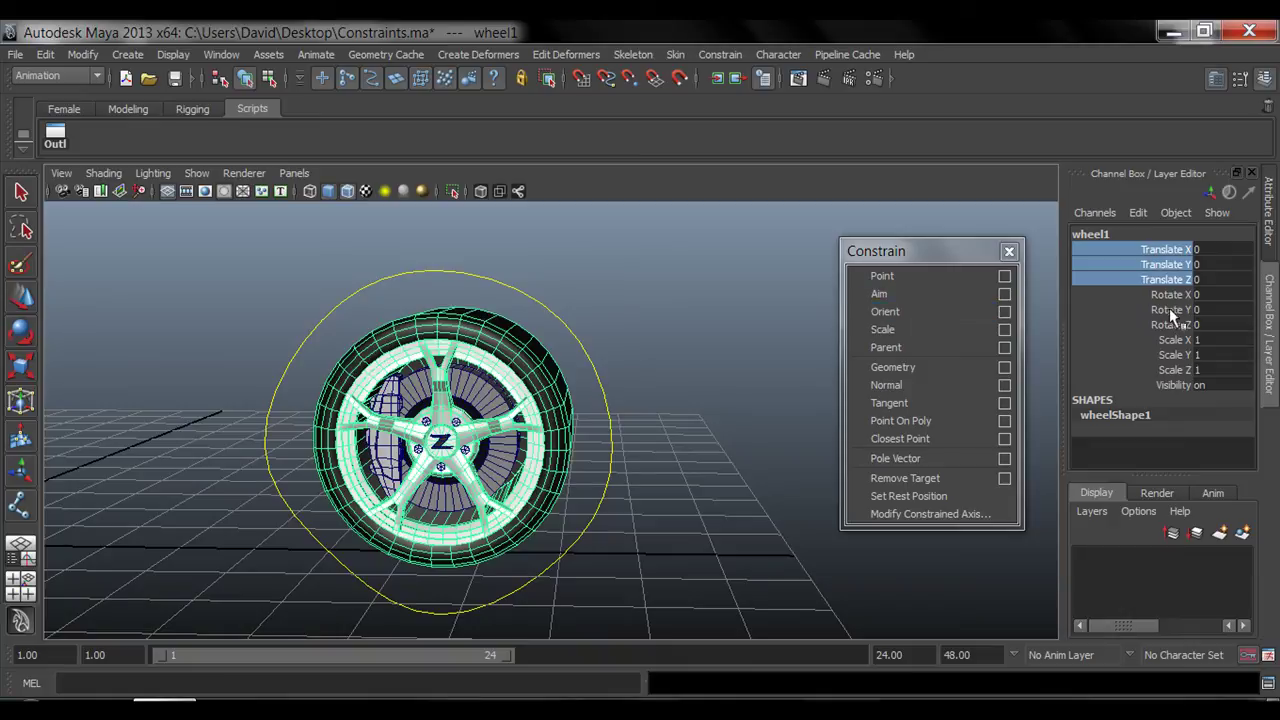
drag(1165, 294, 1176, 326)
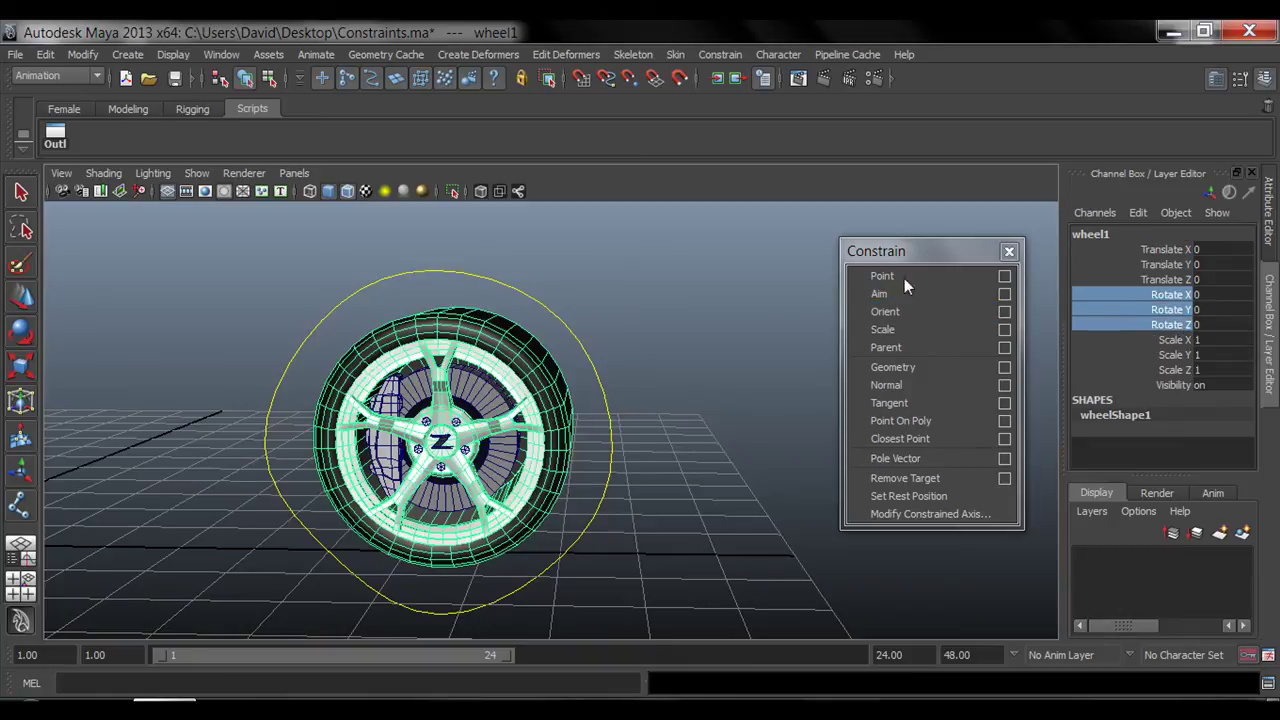
click(667, 355)
- Orient-constrain the wheel to wheel_ctrl with Maintain offset on, all constraint axes and a weight of 1
click(1004, 312)
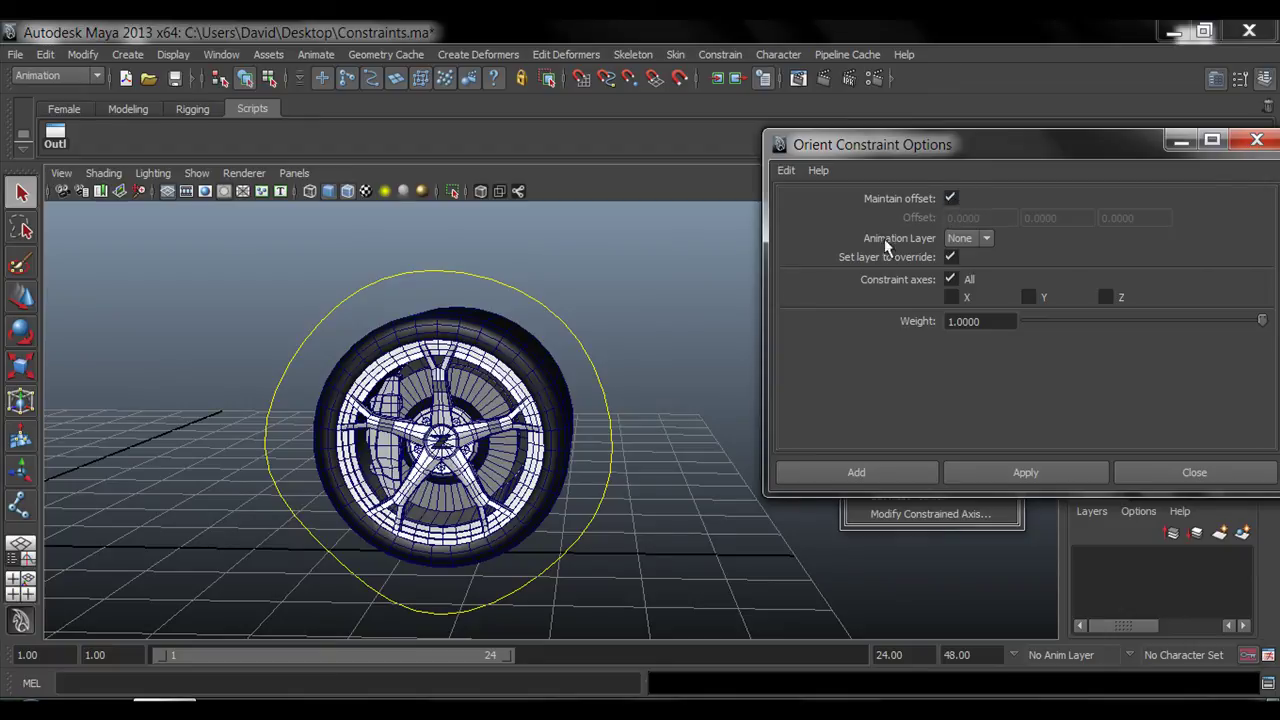
click(597, 363)
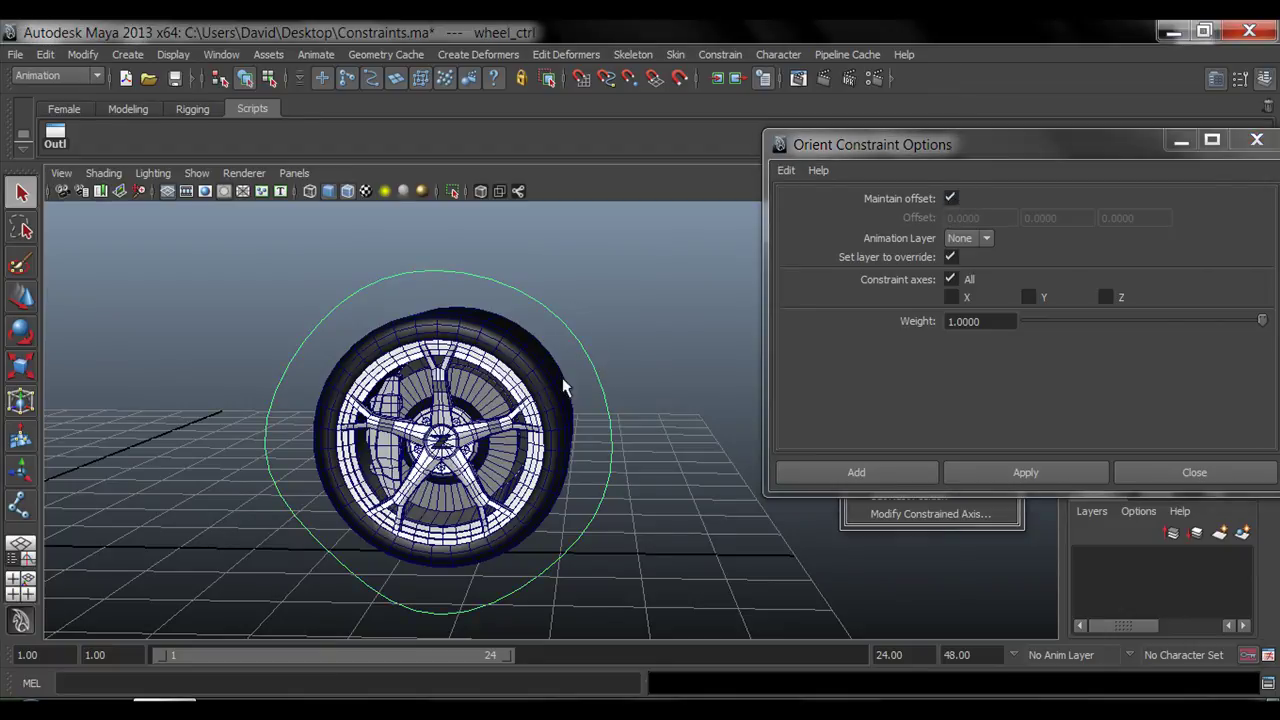
shift+click(519, 355)
click(876, 471)
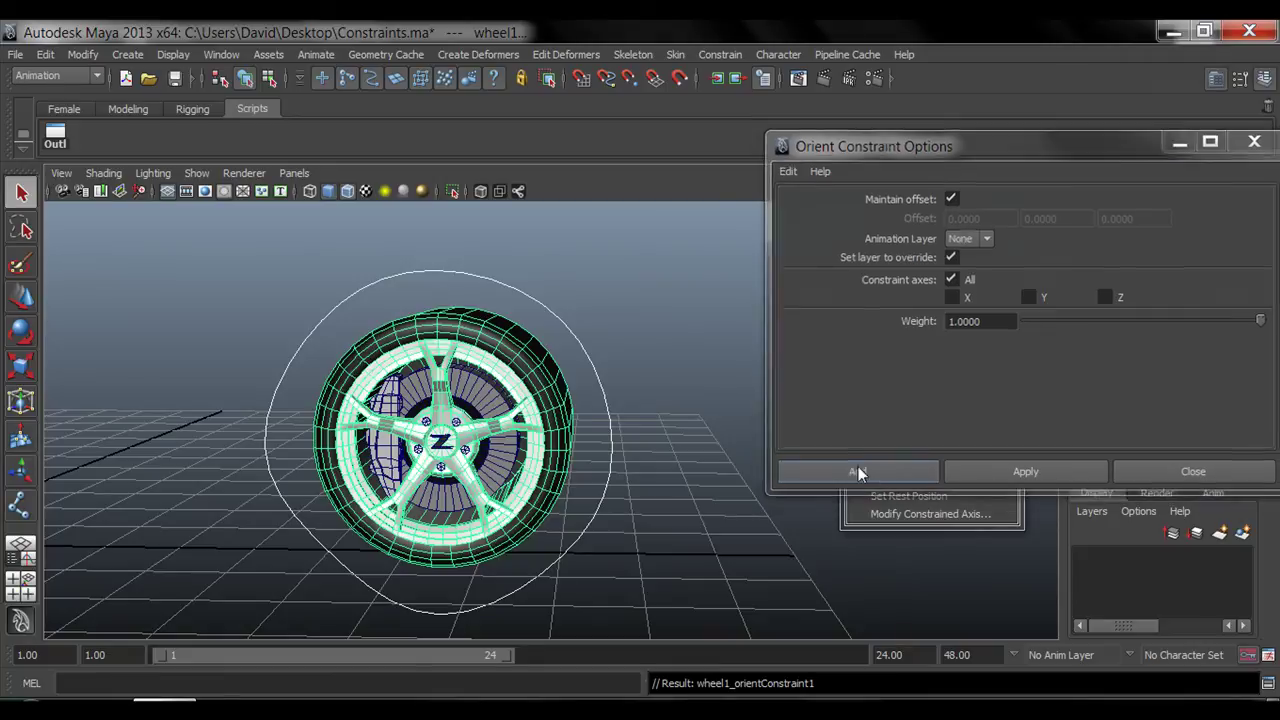
- Select wheel_ctrl and rotate it back and forth about Z to test the orient constraint
click(575, 311)
drag(615, 402, 617, 404)
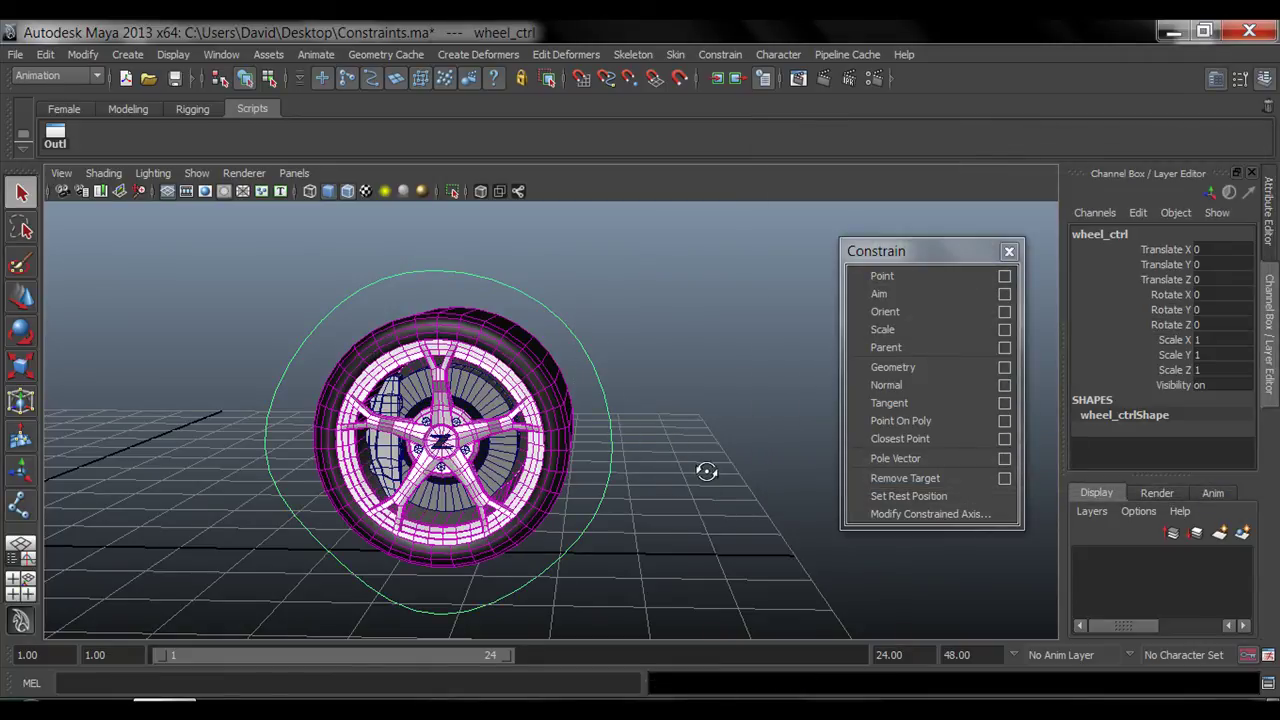
alt+drag(706, 466, 580, 371)
key(e)
drag(497, 365, 555, 521)
click(1172, 327)
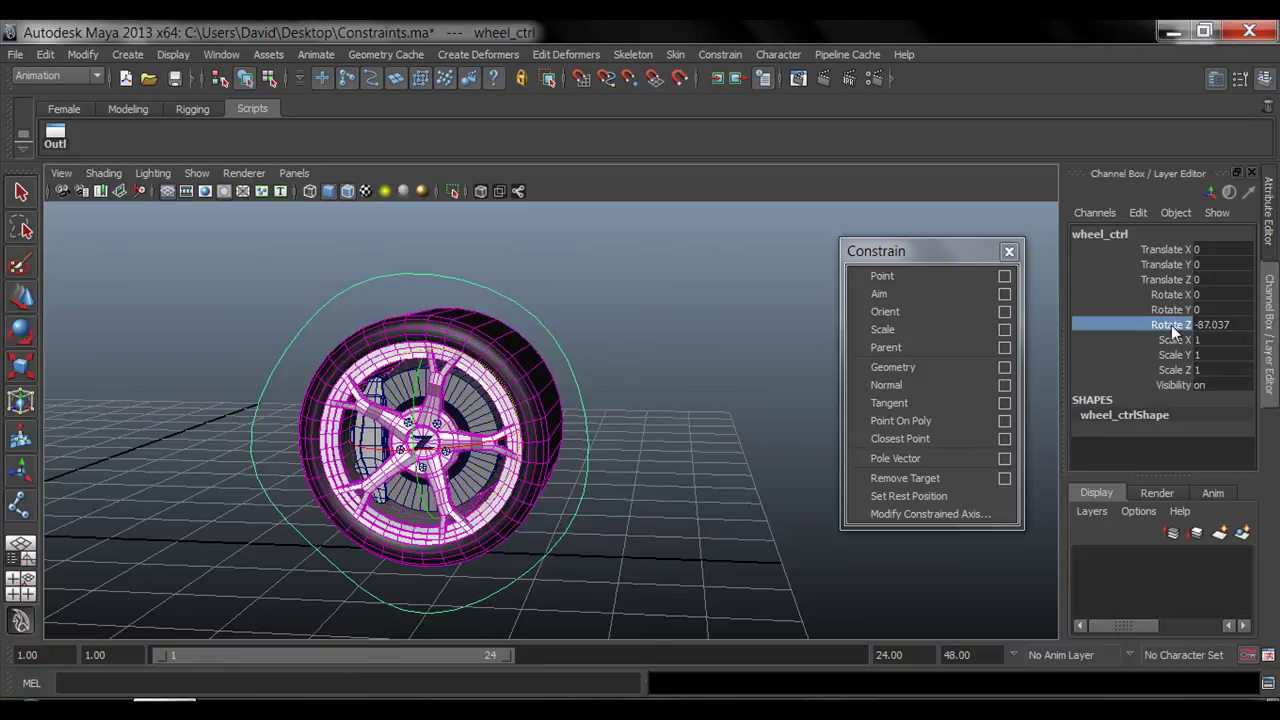
middle_drag(603, 528, 910, 525)
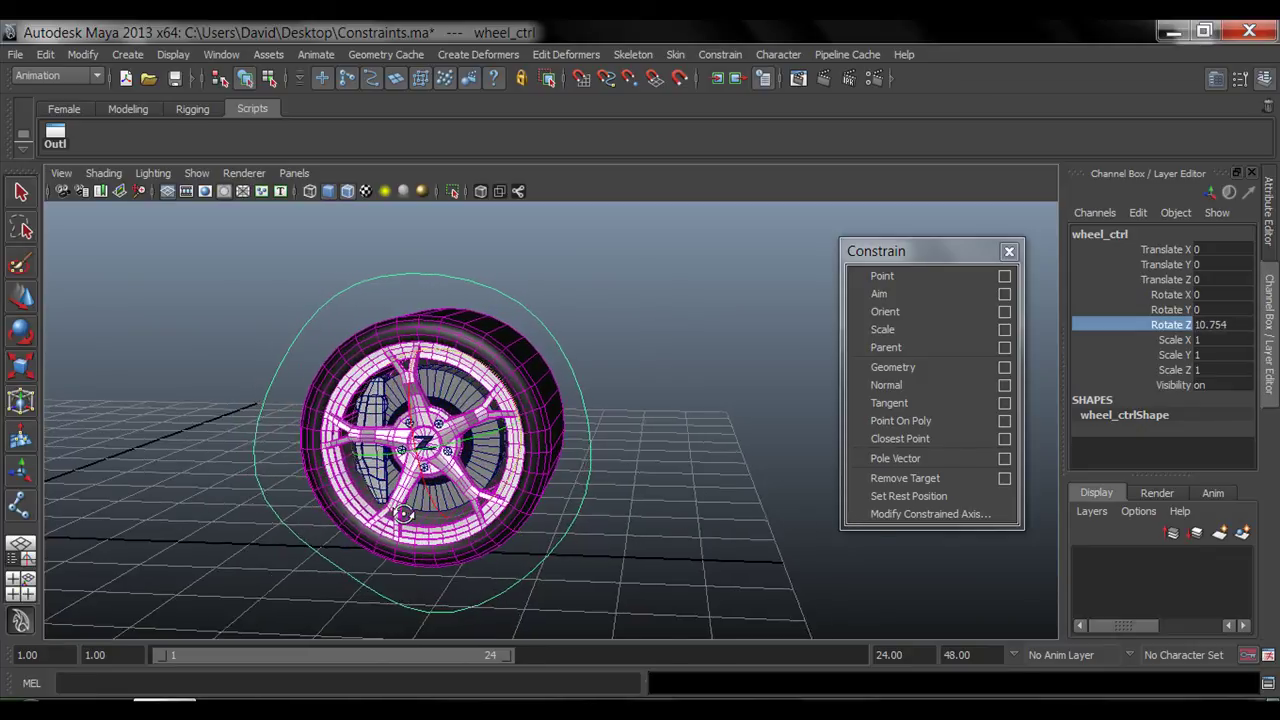
- Turn wheel_ctrl about Z again while inspecting the rim and brake parts, restore its starting rotation, and deselect it
alt+drag(408, 516, 384, 497)
alt+right_drag(384, 497, 553, 425)
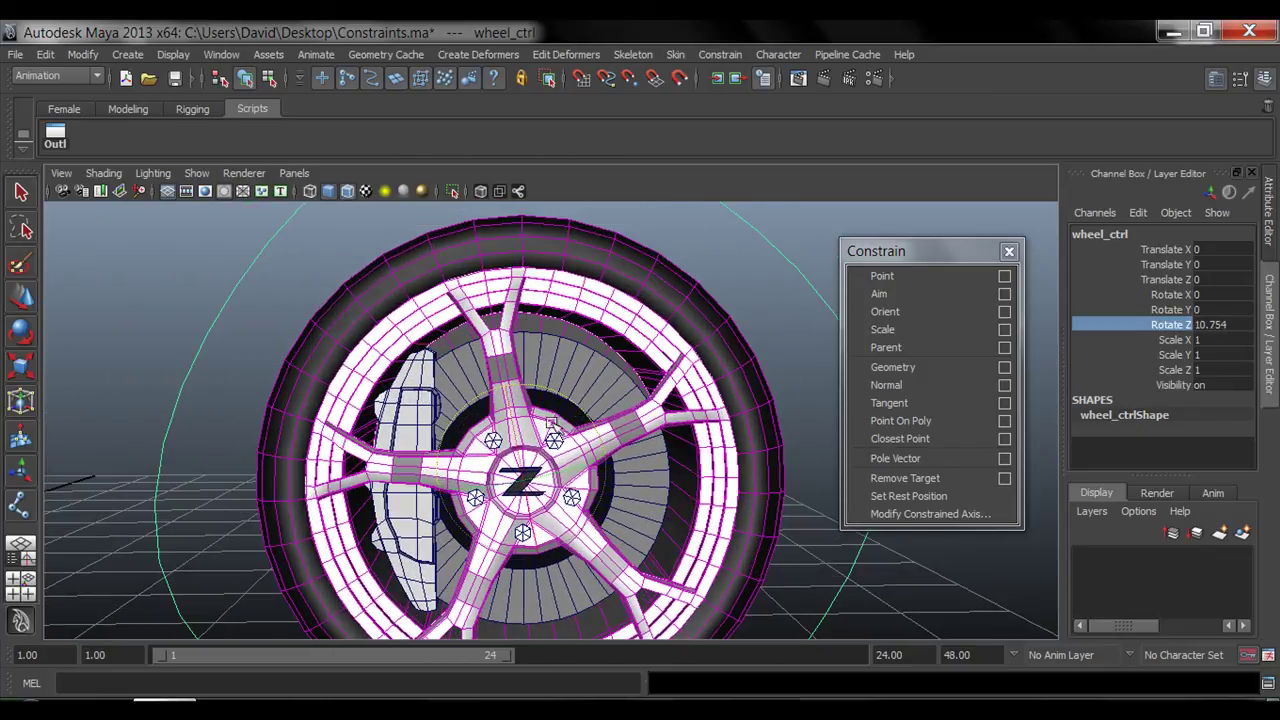
alt+right_drag(361, 483, 215, 490)
alt+drag(625, 535, 651, 540)
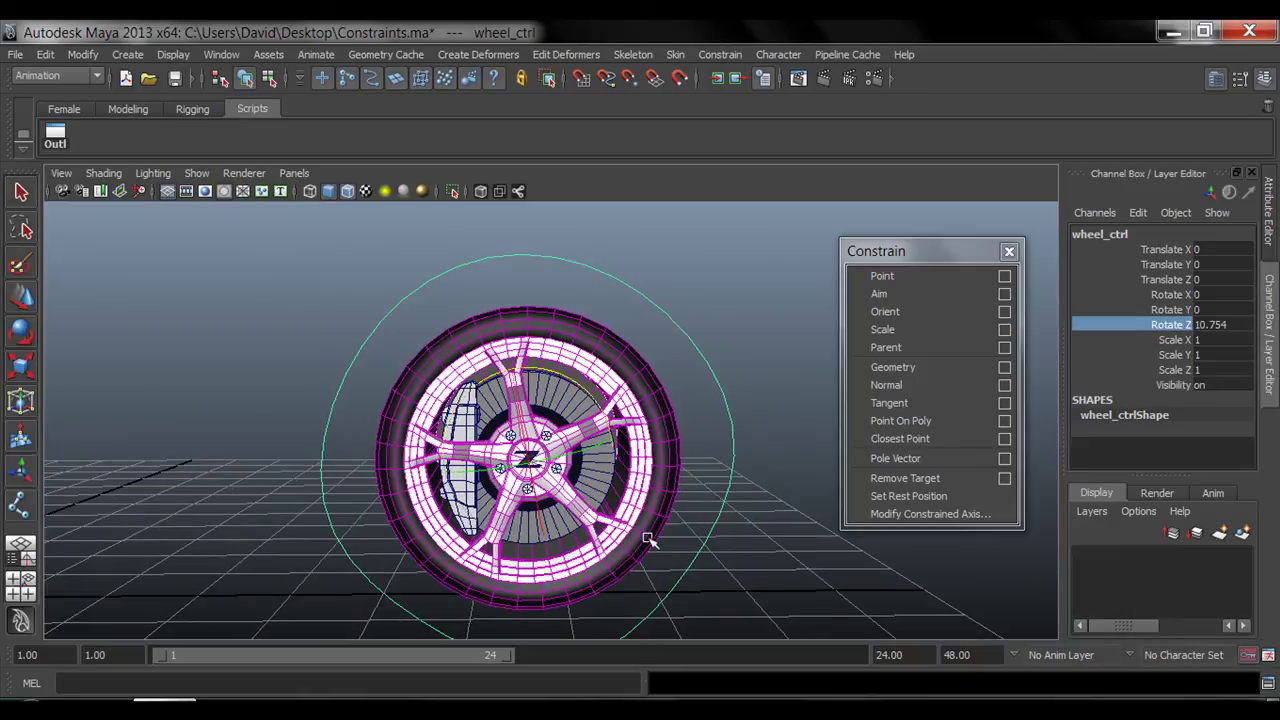
middle_drag(651, 540, 720, 526)
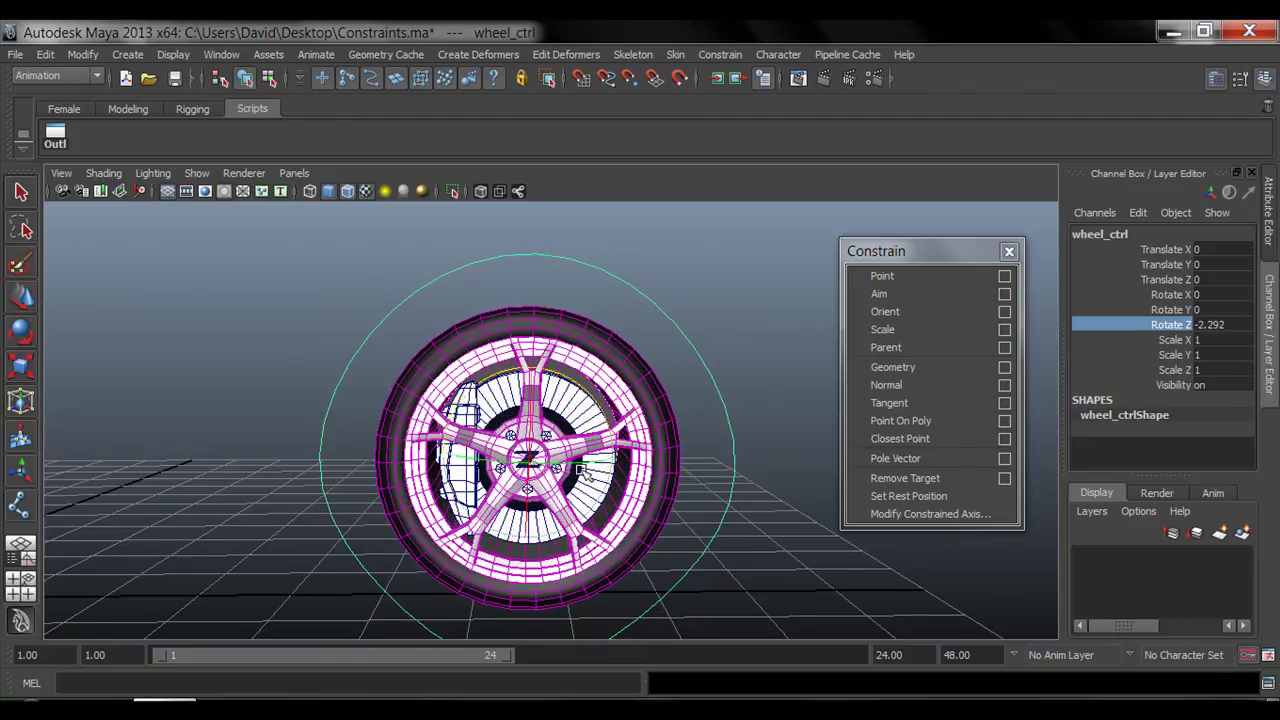
key(ctrl+z)
alt+drag(440, 420, 548, 433)
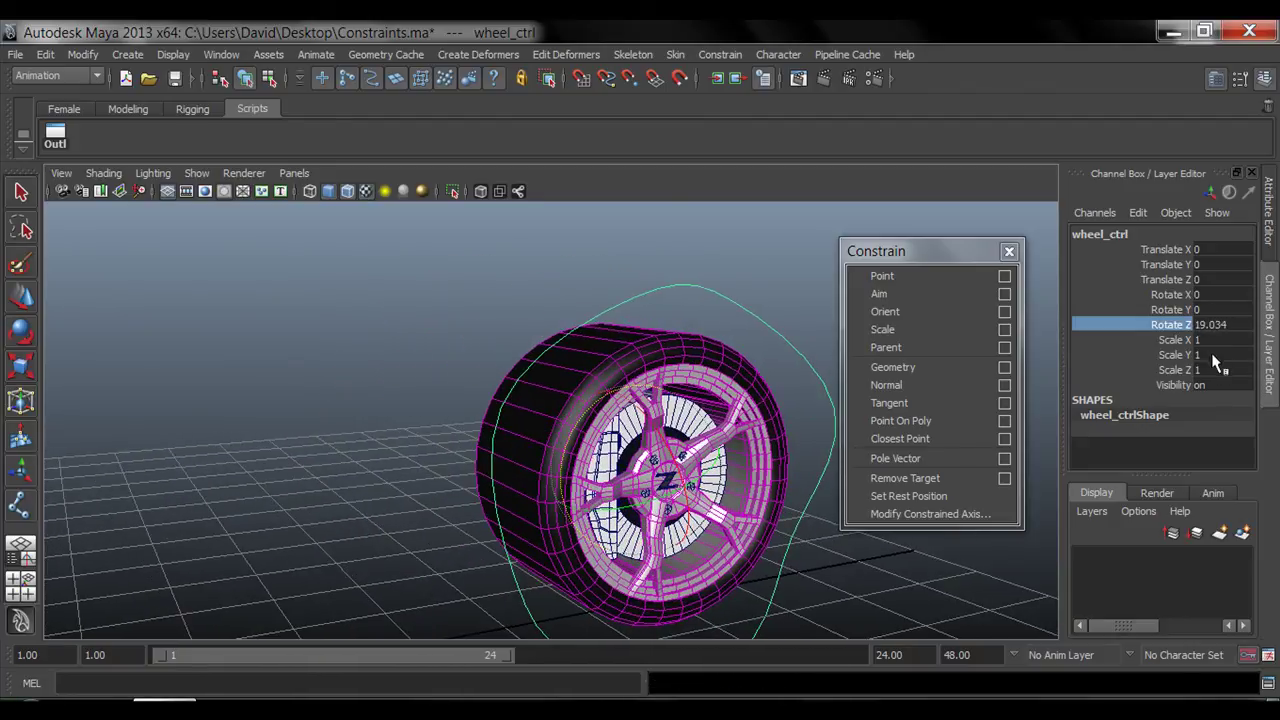
click(493, 280)
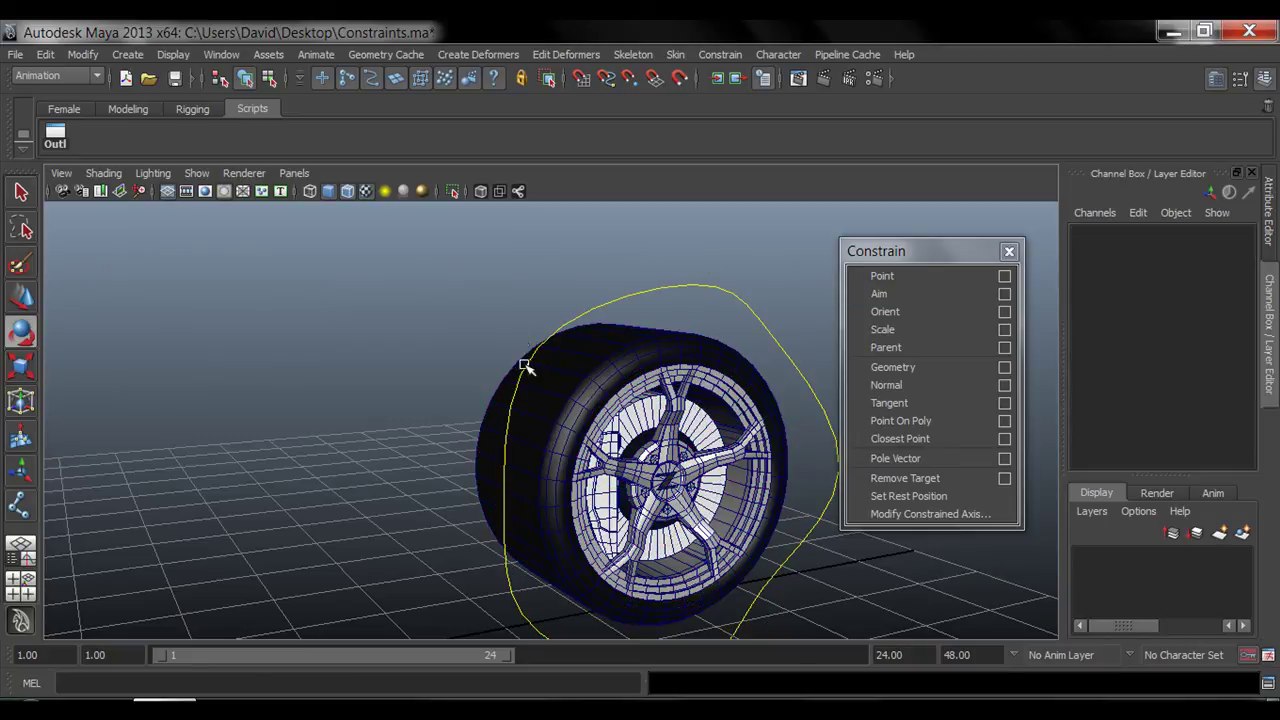
- Move the Constrain window aside and bring the elevator, cone and wheel into view together
alt+drag(493, 280, 545, 437)
alt+right_drag(680, 451, 560, 450)
alt+middle_drag(560, 465, 555, 448)
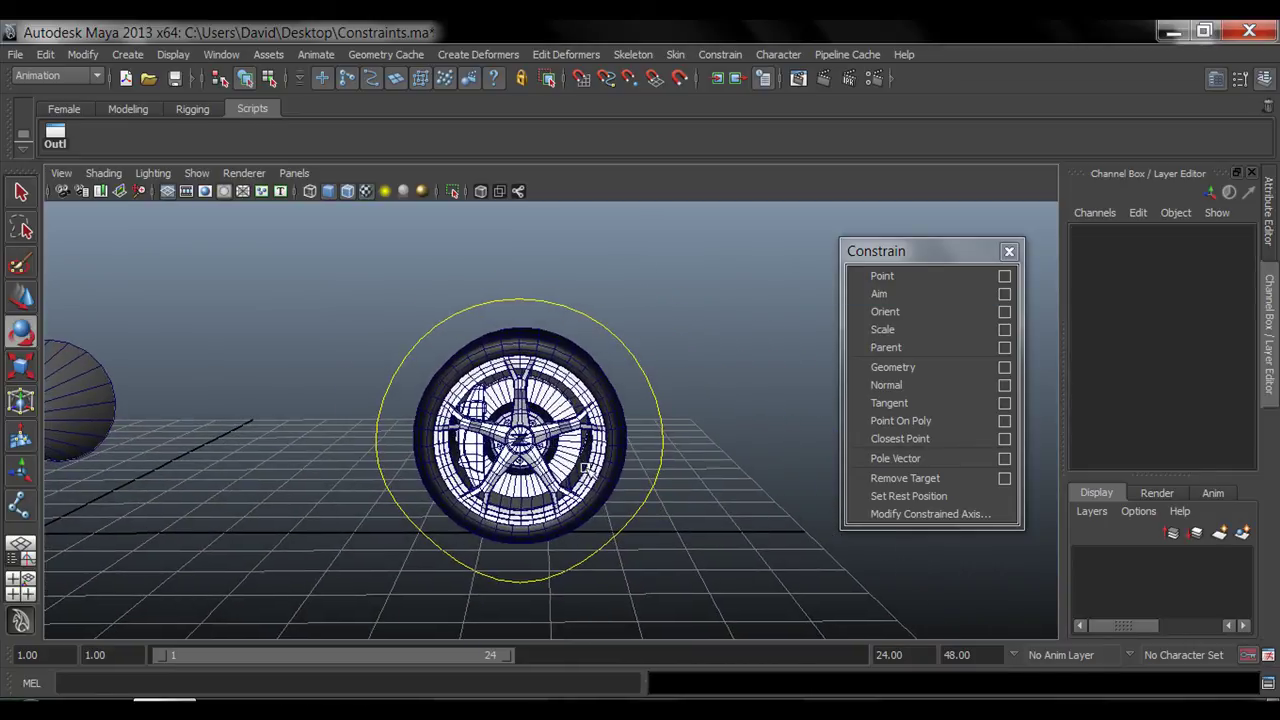
alt+drag(600, 448, 506, 452)
alt+middle_drag(506, 452, 608, 456)
alt+right_drag(608, 456, 565, 455)
drag(927, 251, 968, 299)
alt+drag(668, 417, 335, 455)
alt+middle_drag(335, 455, 456, 454)
alt+right_drag(556, 455, 655, 362)
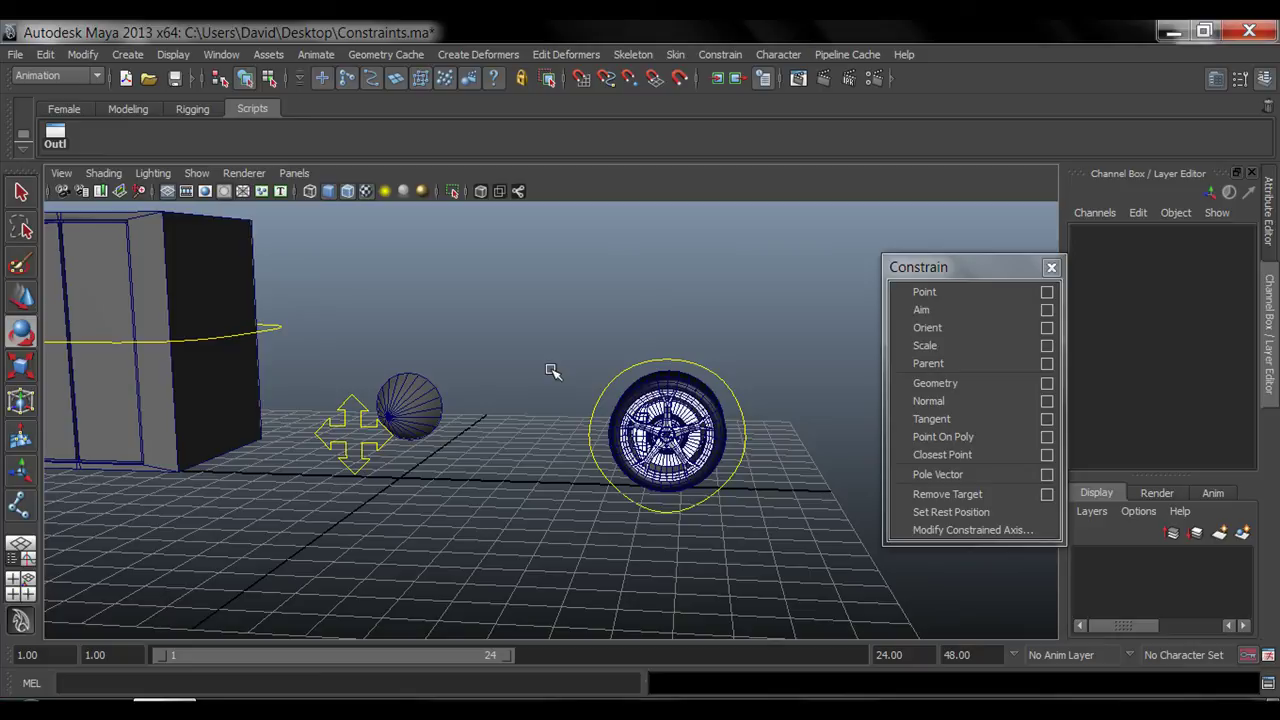
- Try moving Aim_ctrl to show the cone's aim constraint, undo the move, and deselect the control
click(350, 438)
key(w)
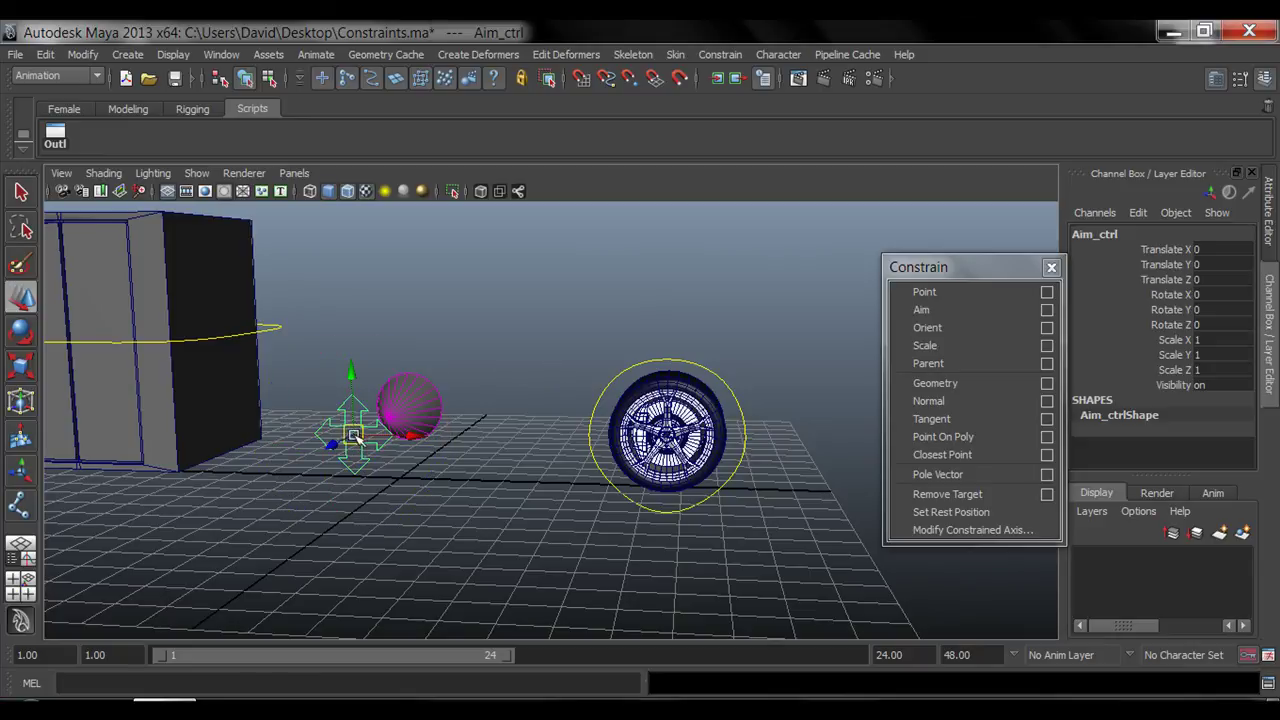
drag(352, 433, 390, 390)
key(ctrl+z)
click(517, 510)
- Review the elevator, cone and wheel setups together with nothing selected
alt+middle_drag(480, 477, 390, 495)
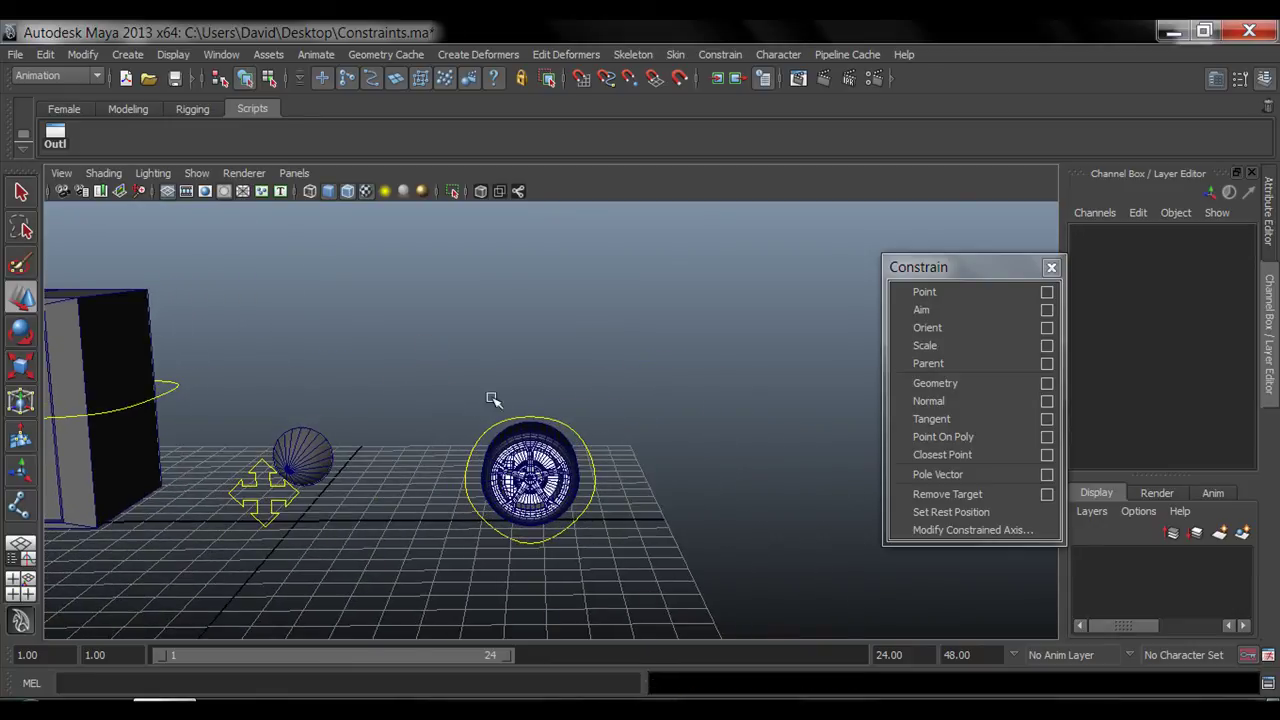
click(592, 451)
click(615, 424)
alt+right_drag(615, 424, 454, 426)
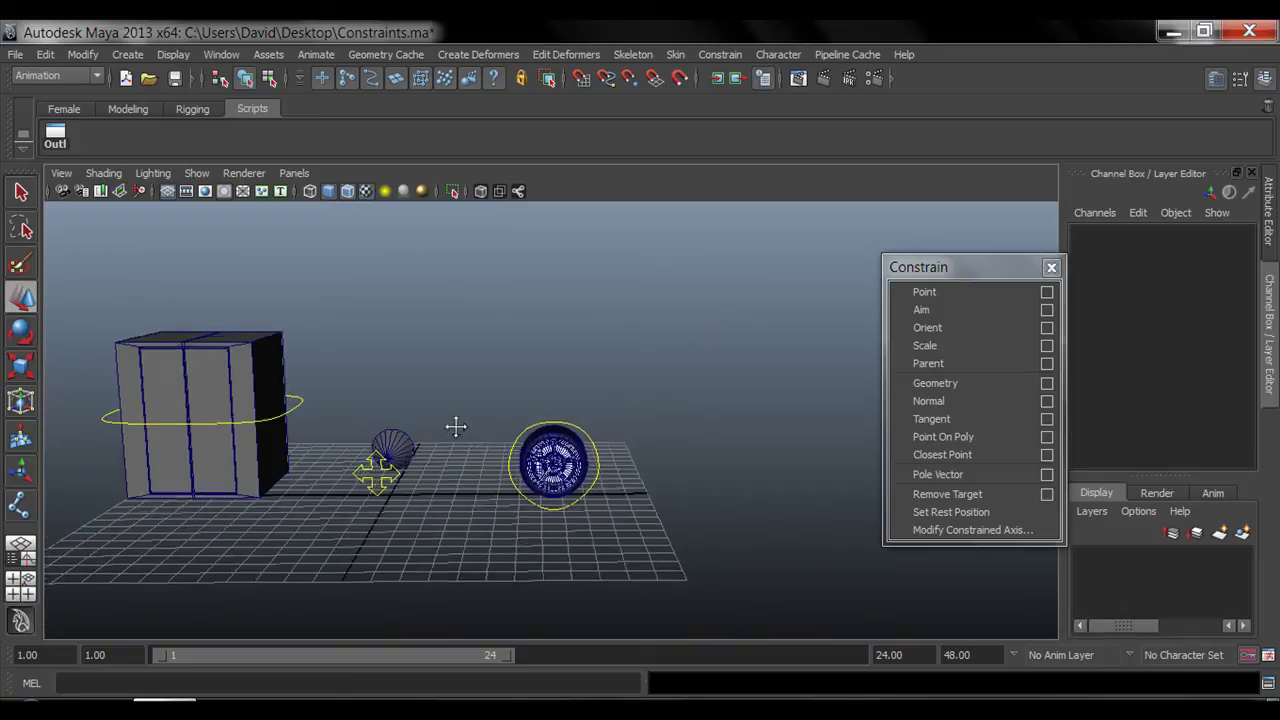
alt+middle_drag(454, 426, 629, 435)
scroll(629, 435, up, 3)
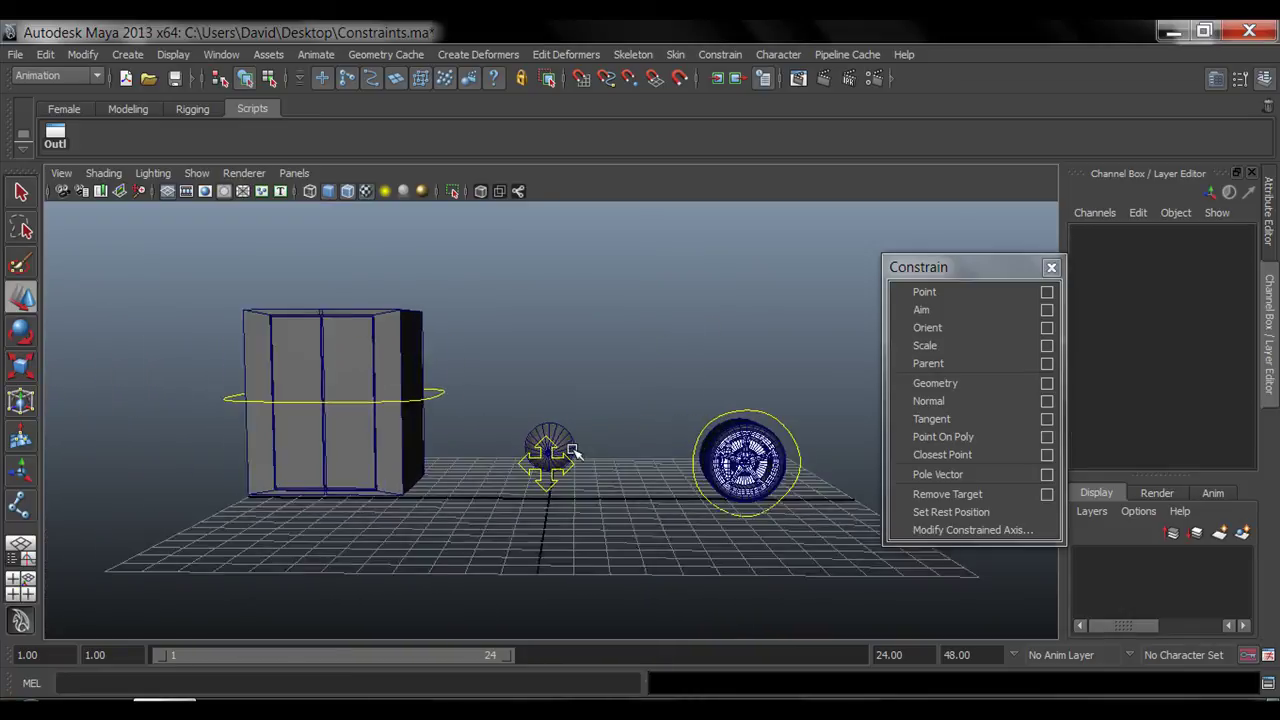
alt+drag(629, 435, 584, 462)
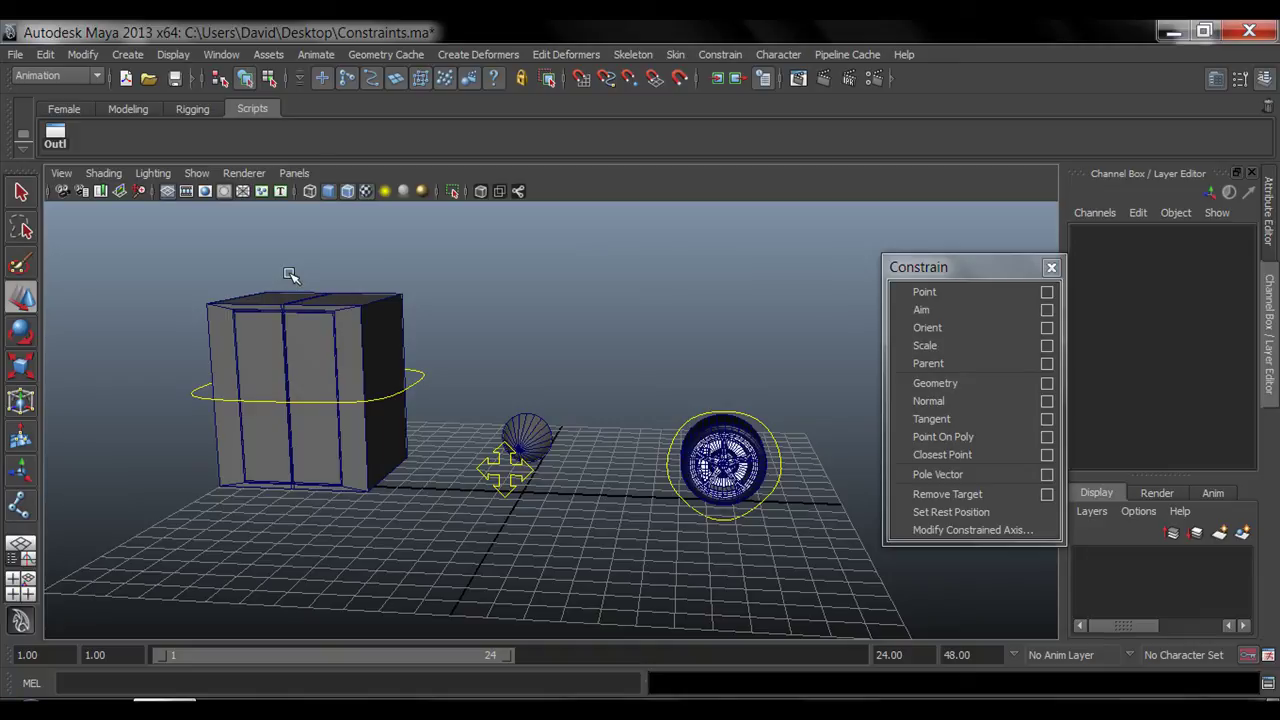
- Activate the Select tool and reposition the Constrain window clear of the wheel
click(21, 191)
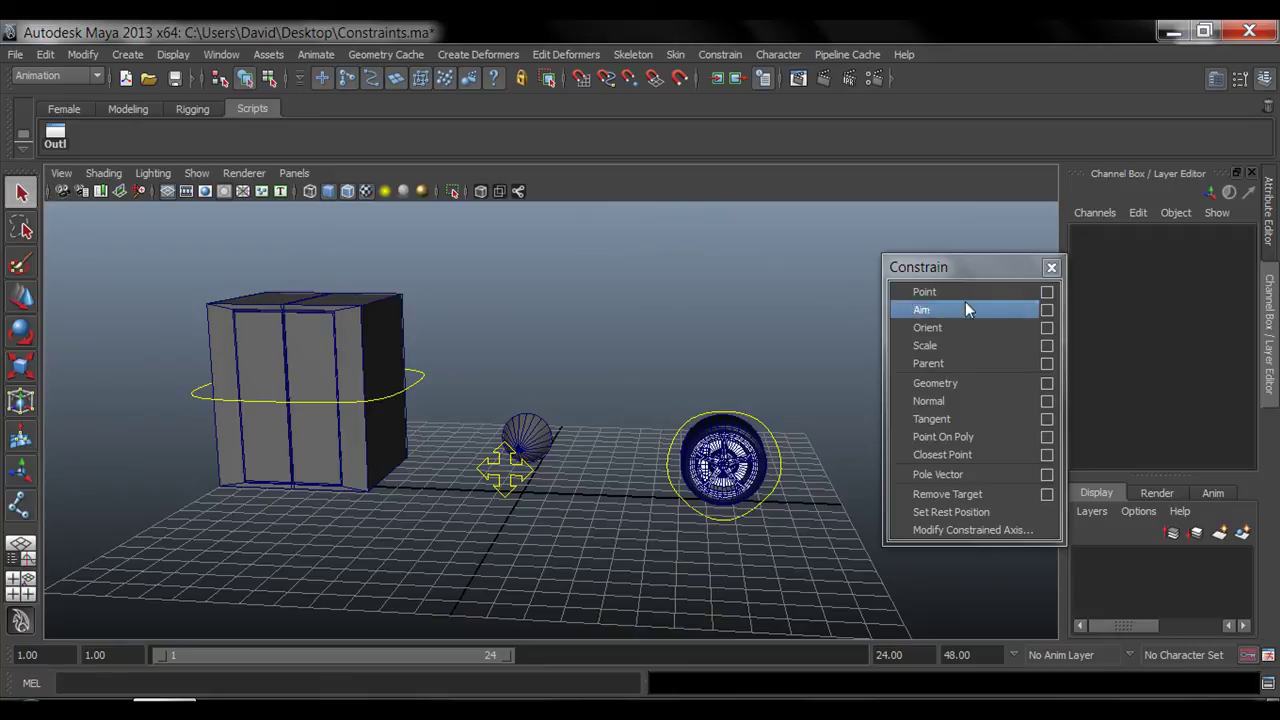
drag(984, 267, 971, 227)
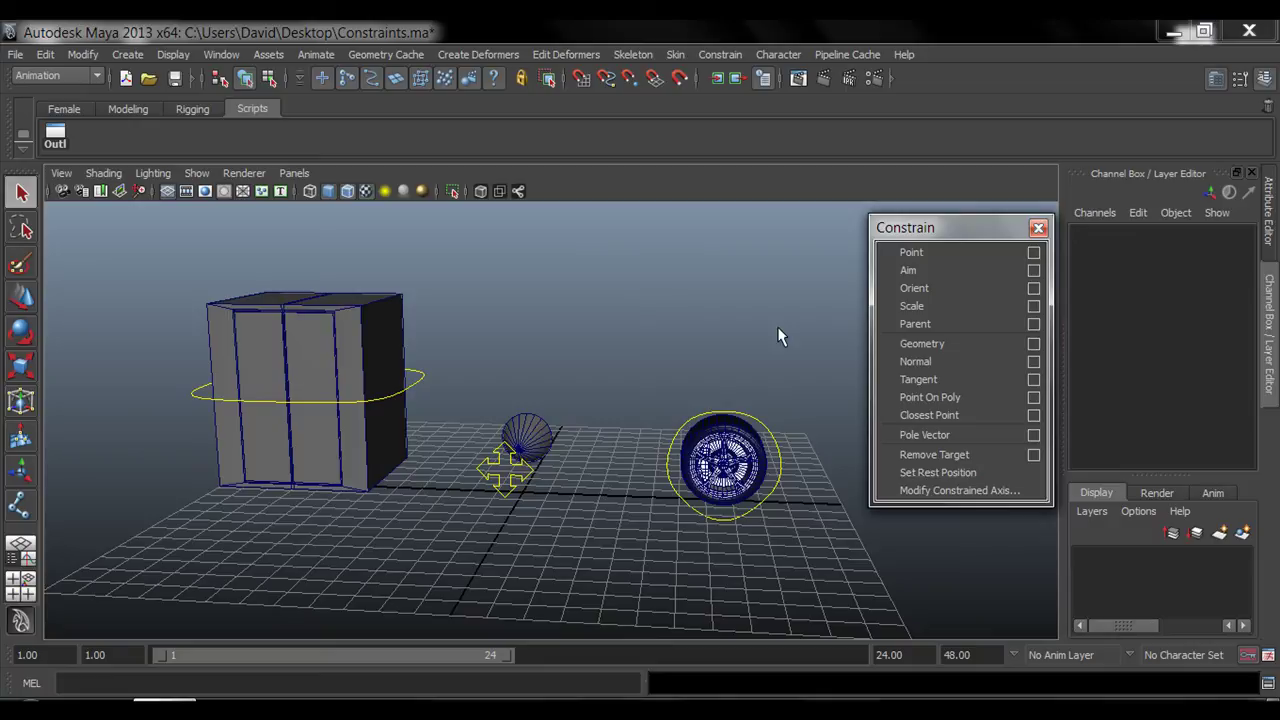
mouse_move(929, 228)
mouse_down()
mouse_move(927, 212)
mouse_move(926, 233)
mouse_up()
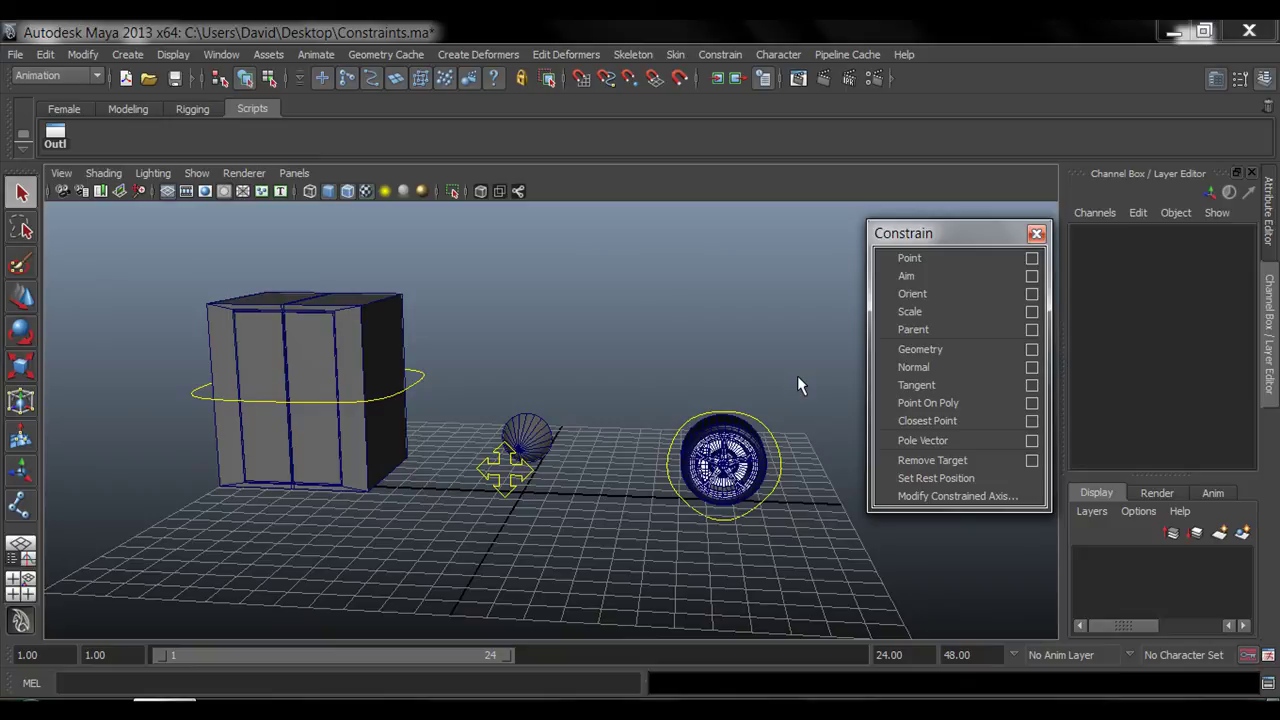
drag(964, 229, 958, 220)
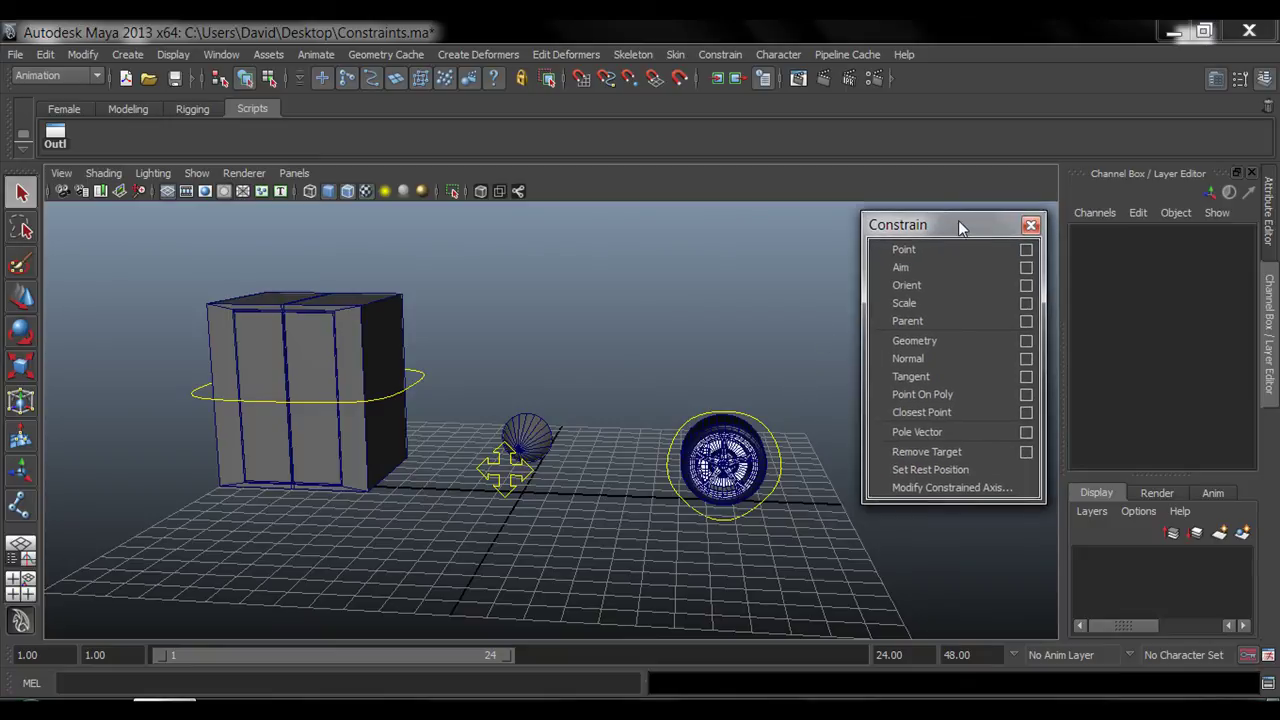